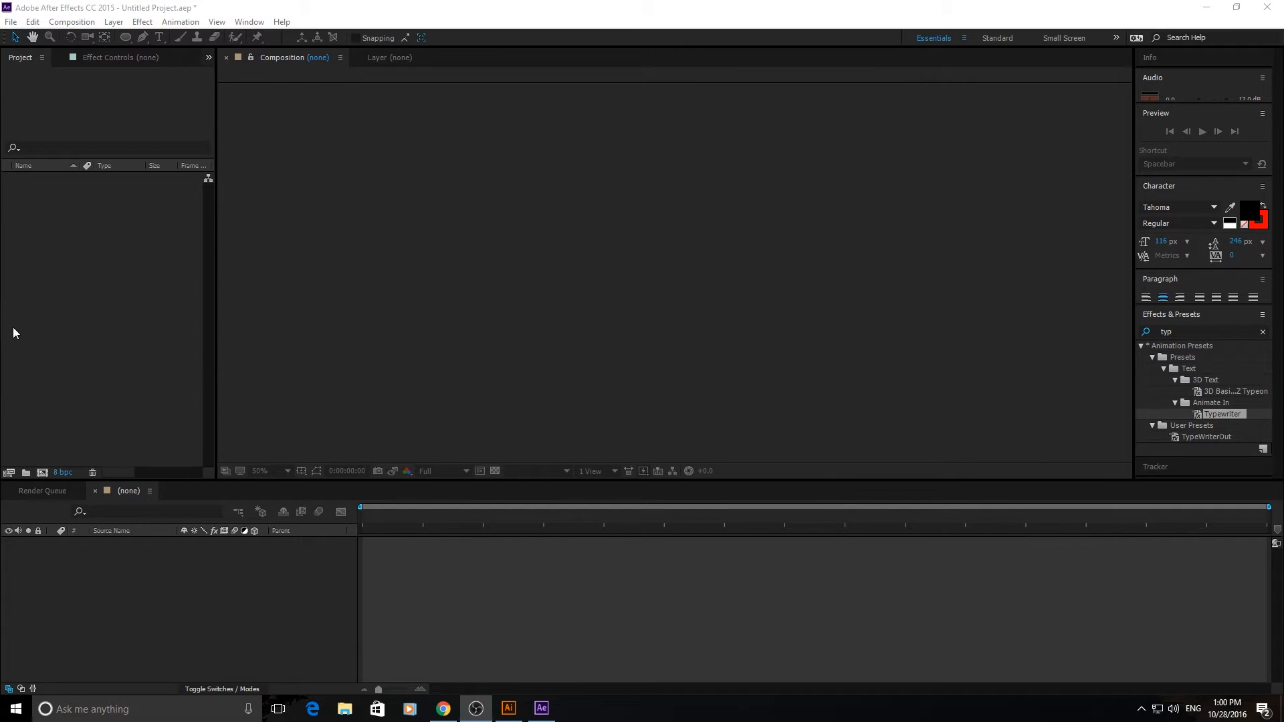
left_click(91, 58)
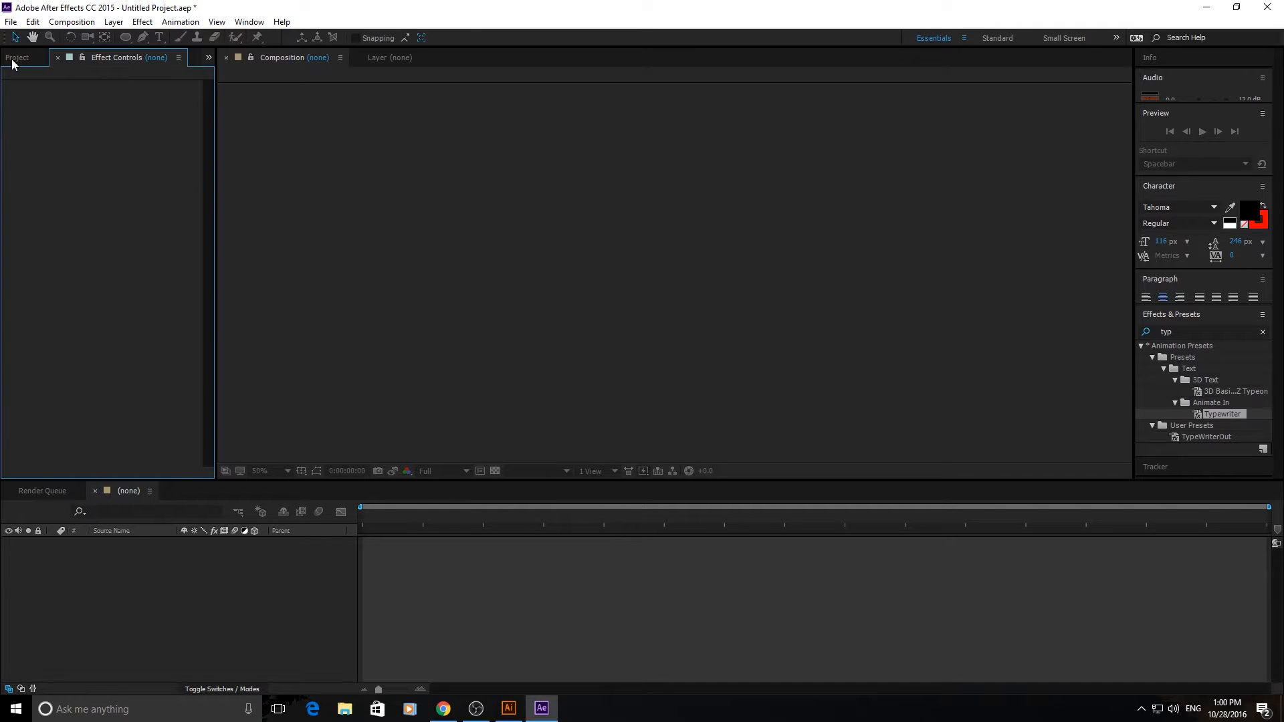
left_click(10, 61)
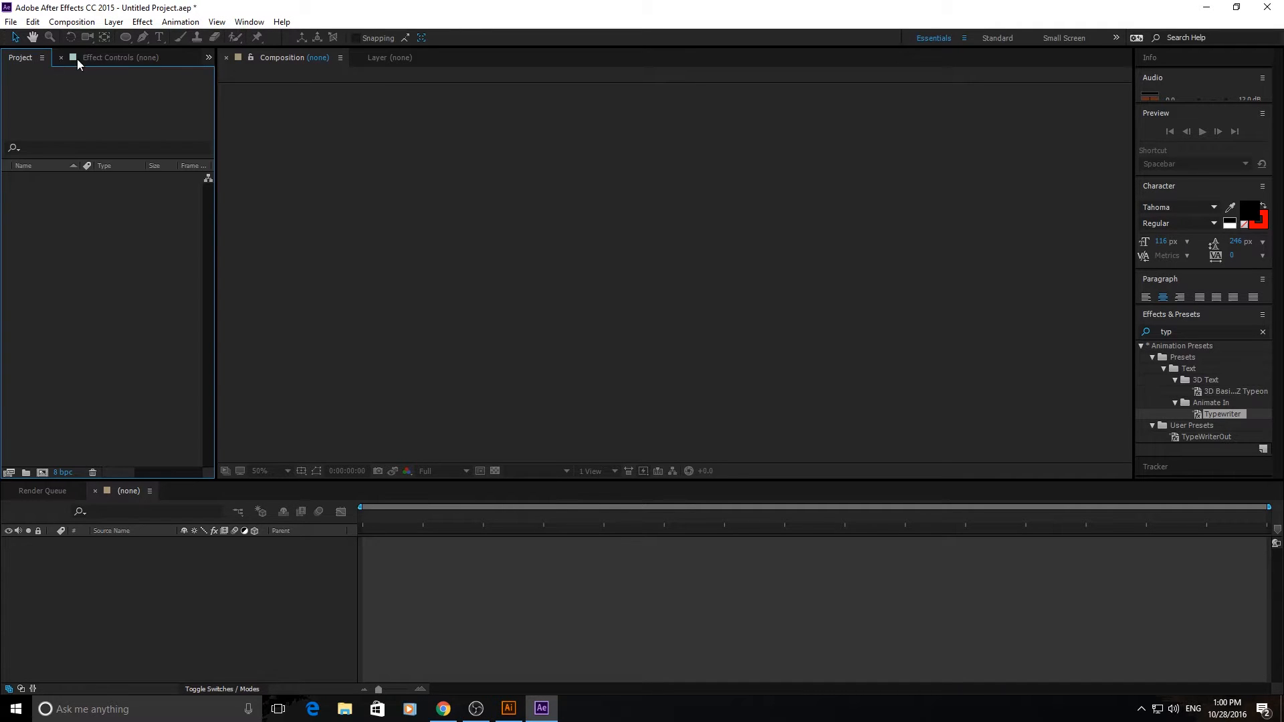
left_click(106, 59)
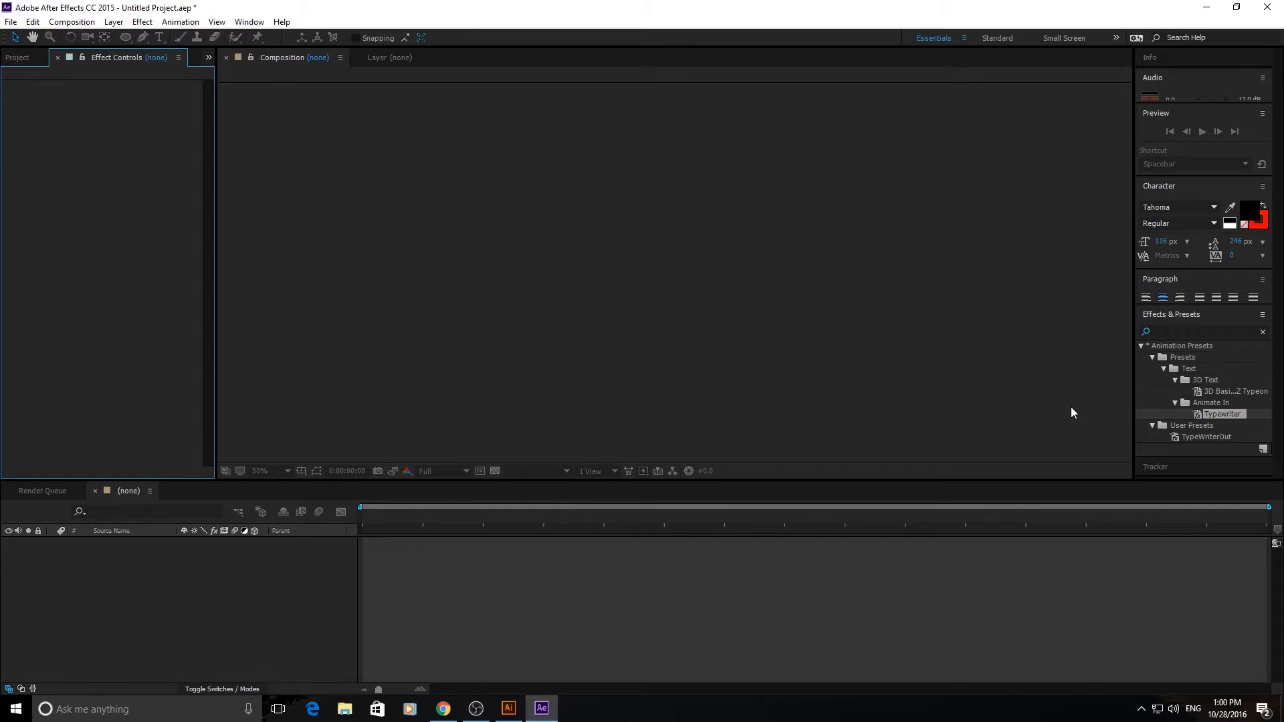
left_click(252, 22)
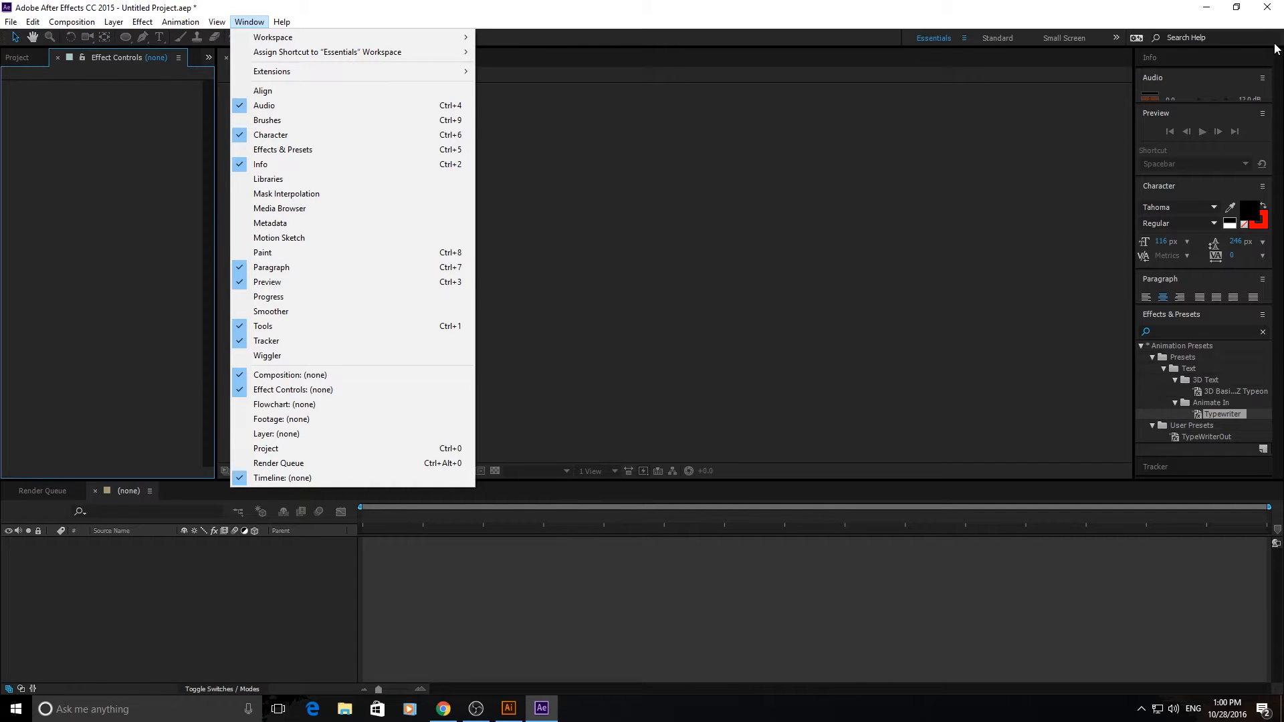
left_click(801, 92)
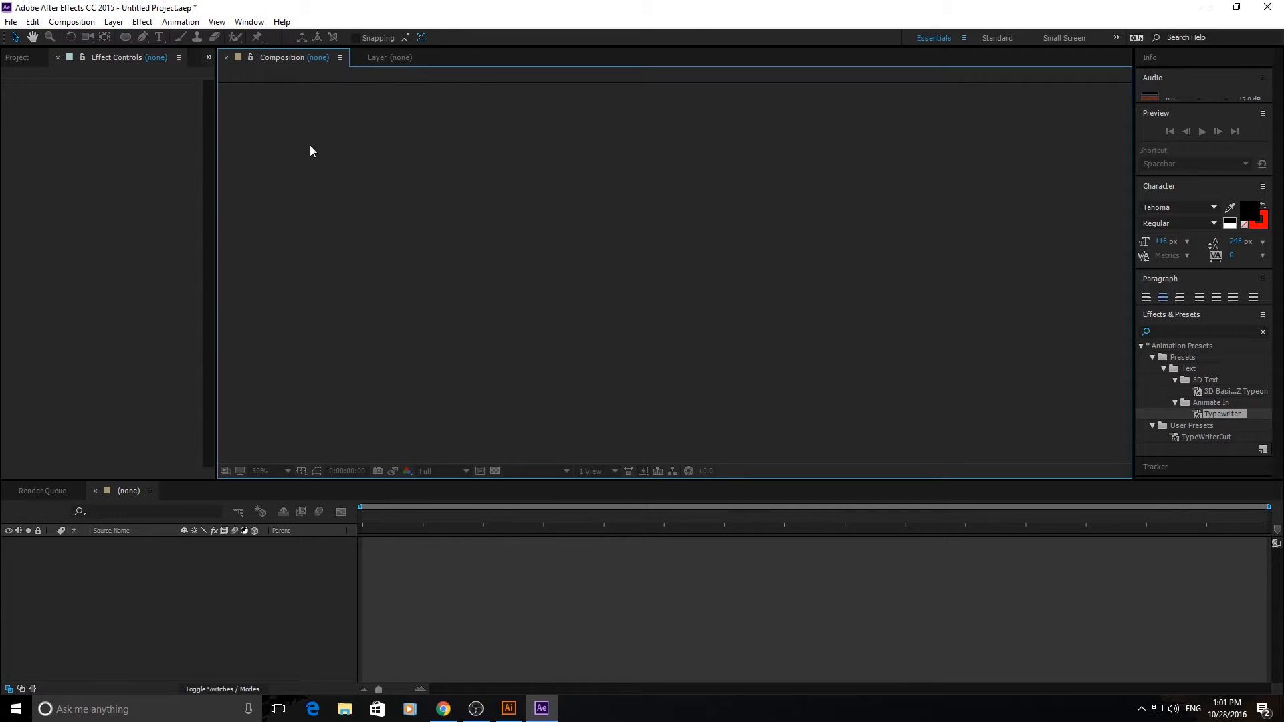
- Add the Libraries panel to the Essentials workspace and bring it into view
left_click(250, 21)
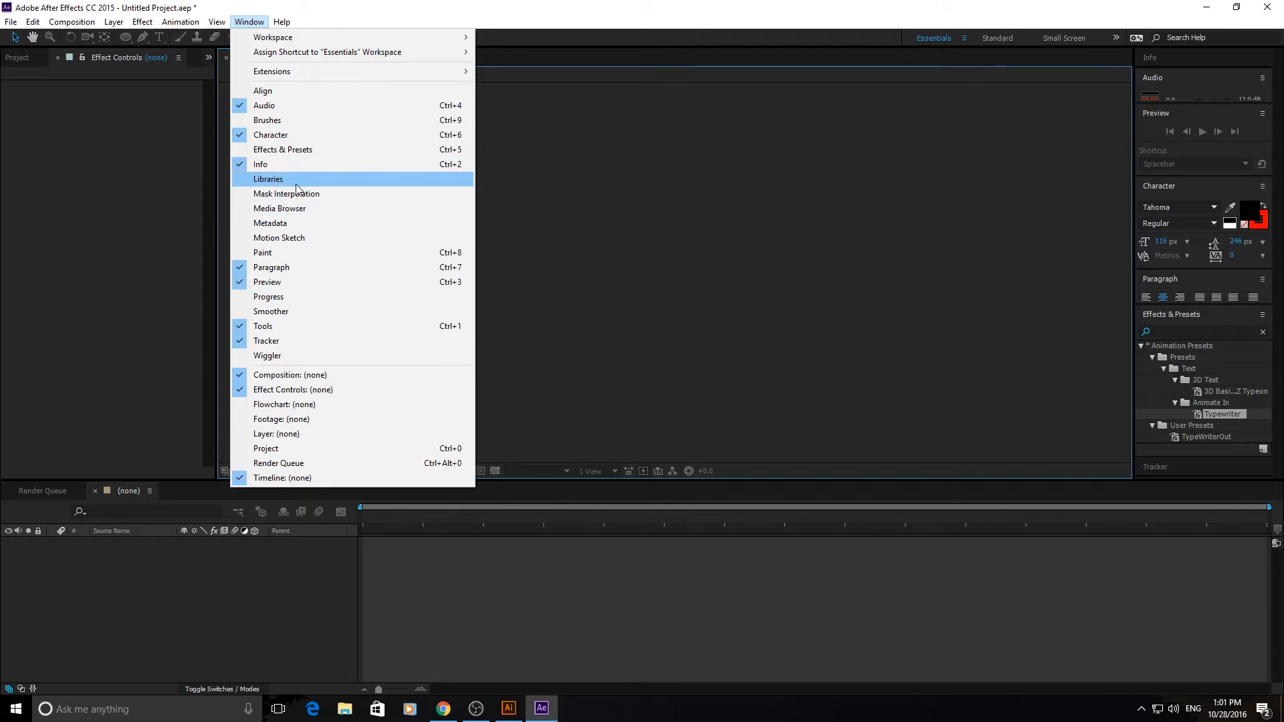
left_click(298, 181)
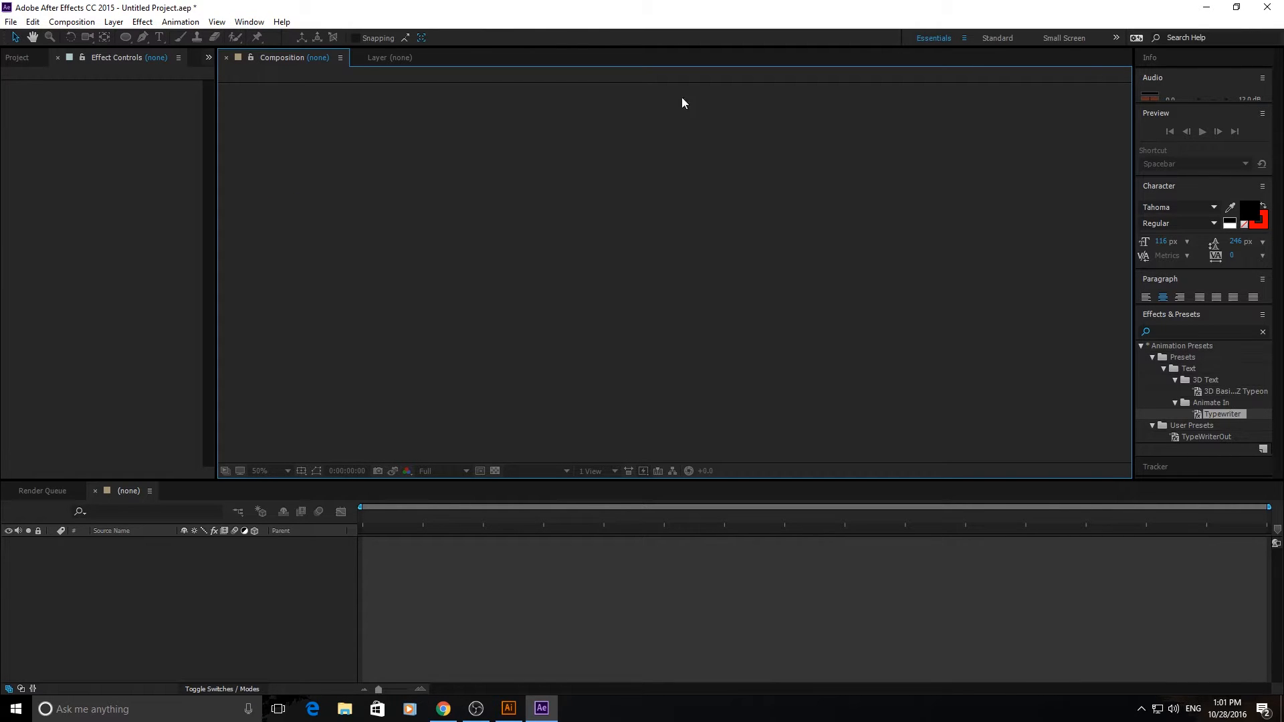
left_click(249, 22)
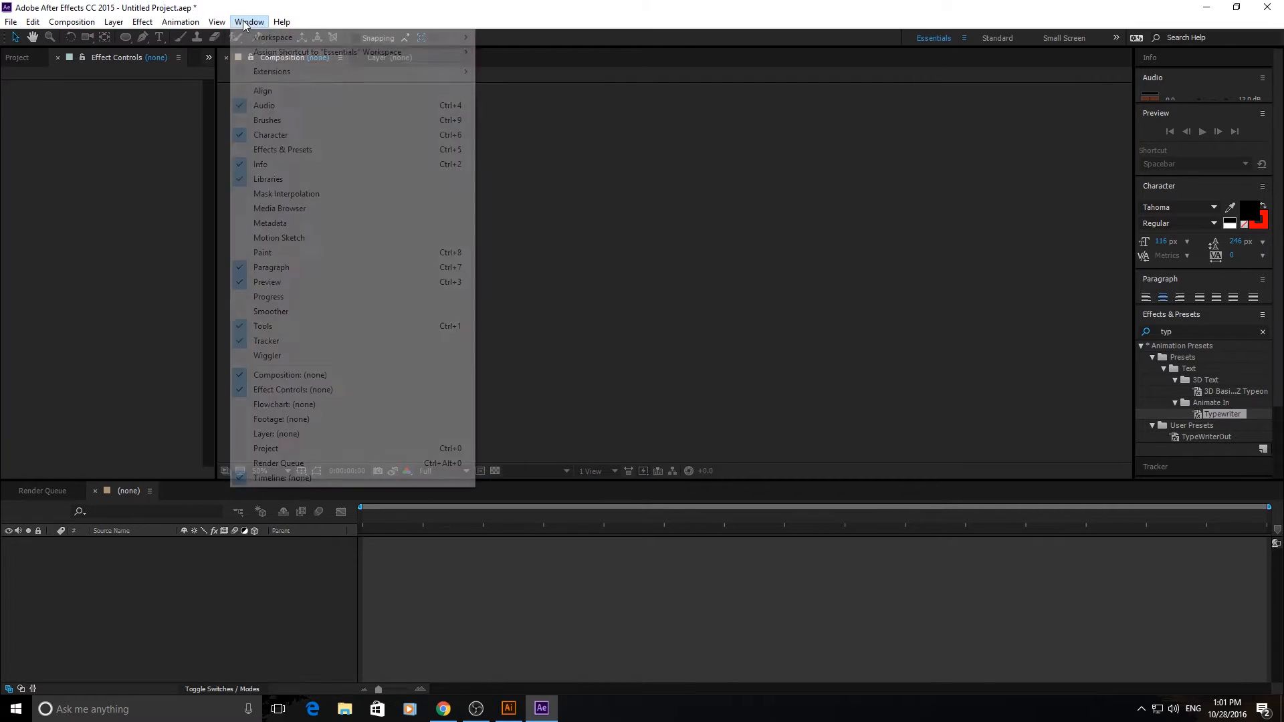
mouse_move(281, 22)
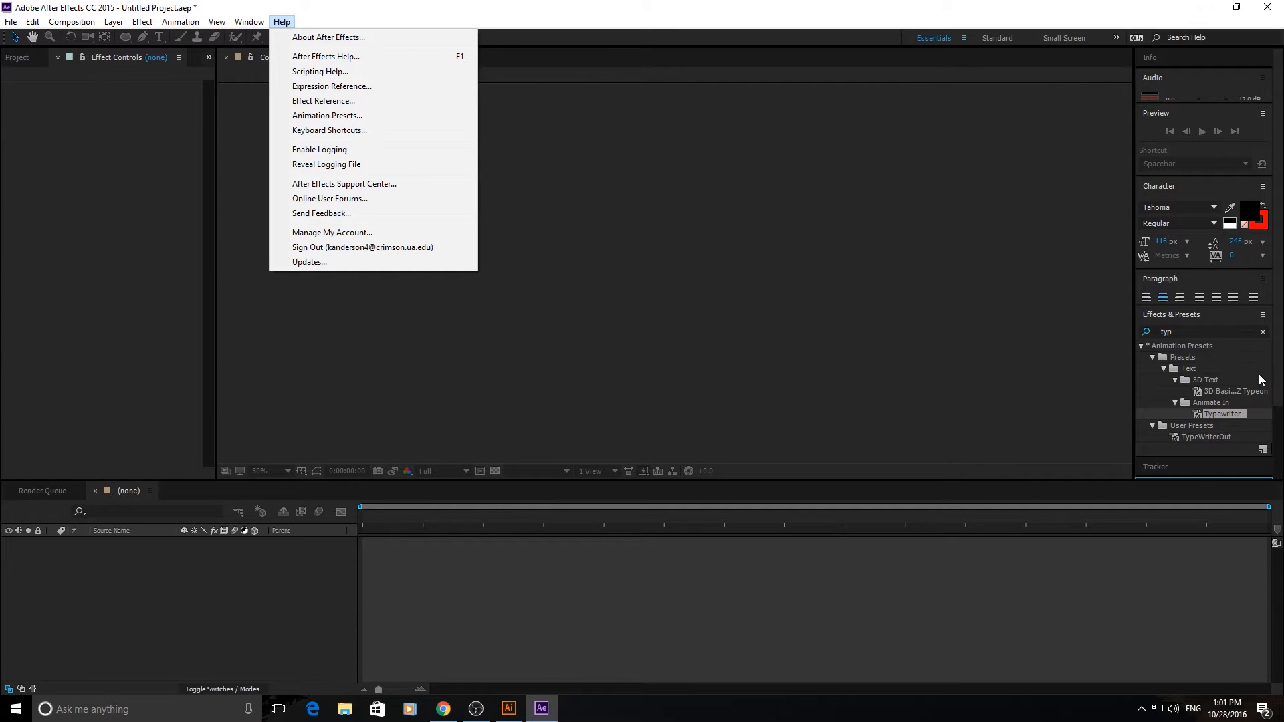
left_click(1276, 375)
scroll(1276, 375, "down", 3)
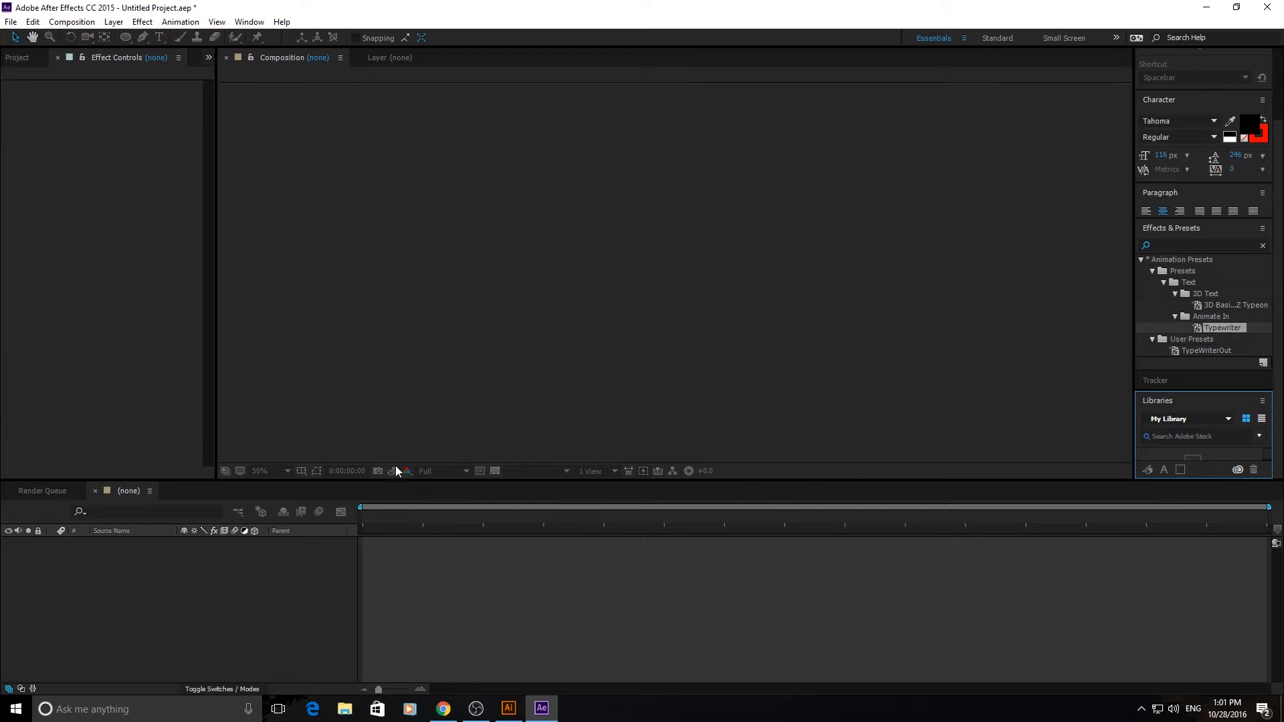
- Dock the Timeline as its own column beside the Project panel and group the Render Queue with the Composition panel
left_click_drag(282, 57, 311, 53)
left_click_drag(136, 491, 18, 266)
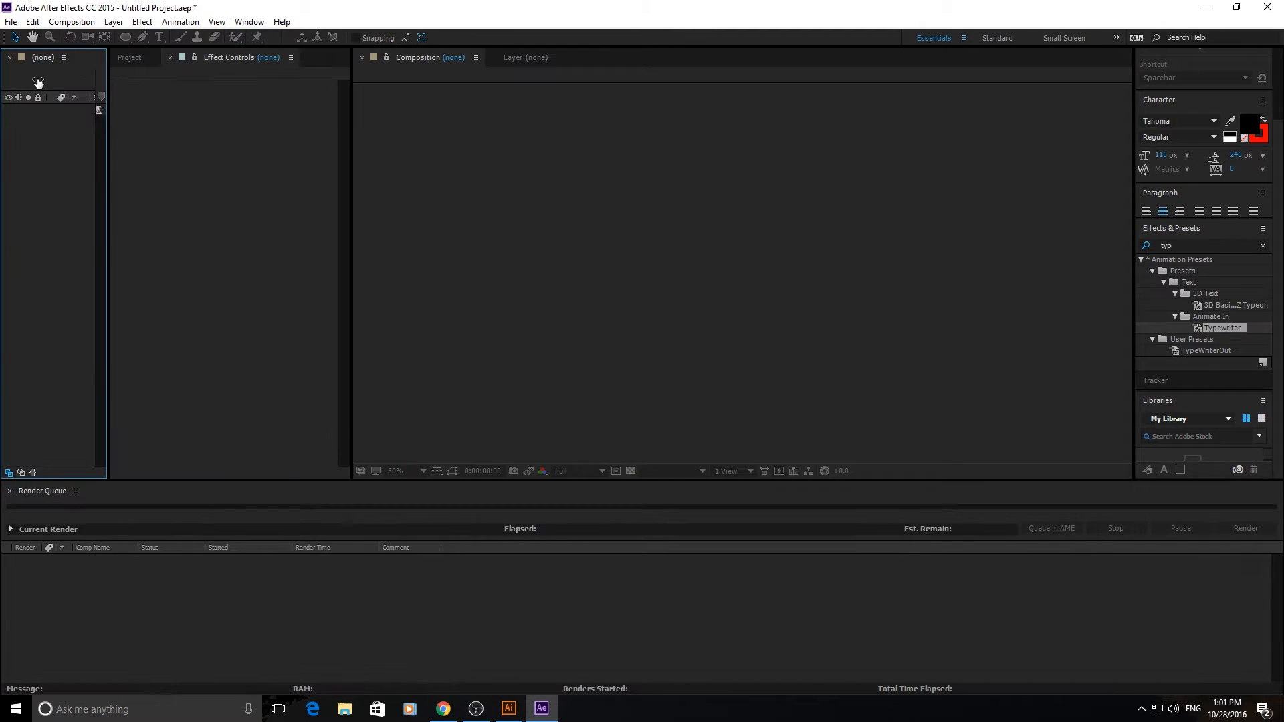
left_click_drag(50, 489, 628, 165)
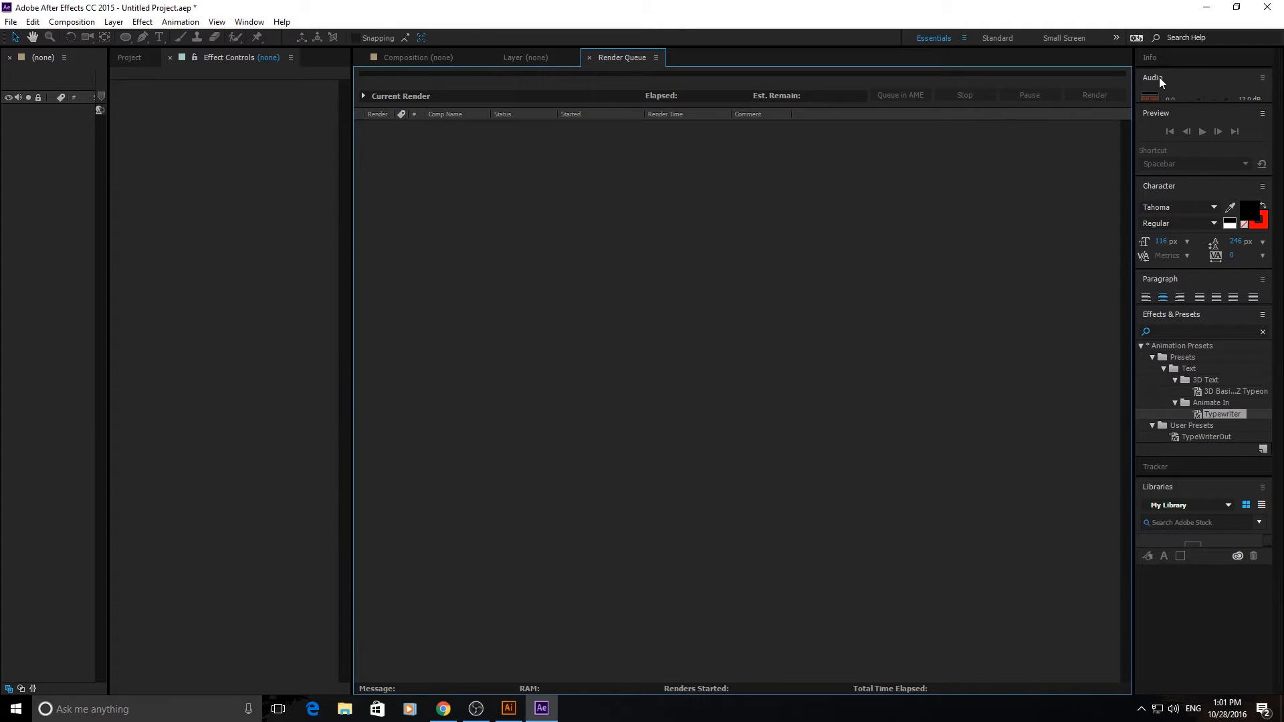
- Dock the Audio panel beside Effect Controls and group the Character, Tracker, Libraries and Paragraph panels with the Composition panel
left_click_drag(1159, 77, 321, 187)
left_click_drag(1160, 151, 829, 221)
left_click(1263, 204)
left_click_drag(1157, 346, 655, 319)
left_click_drag(1161, 337, 984, 207)
left_click_drag(1160, 151, 929, 201)
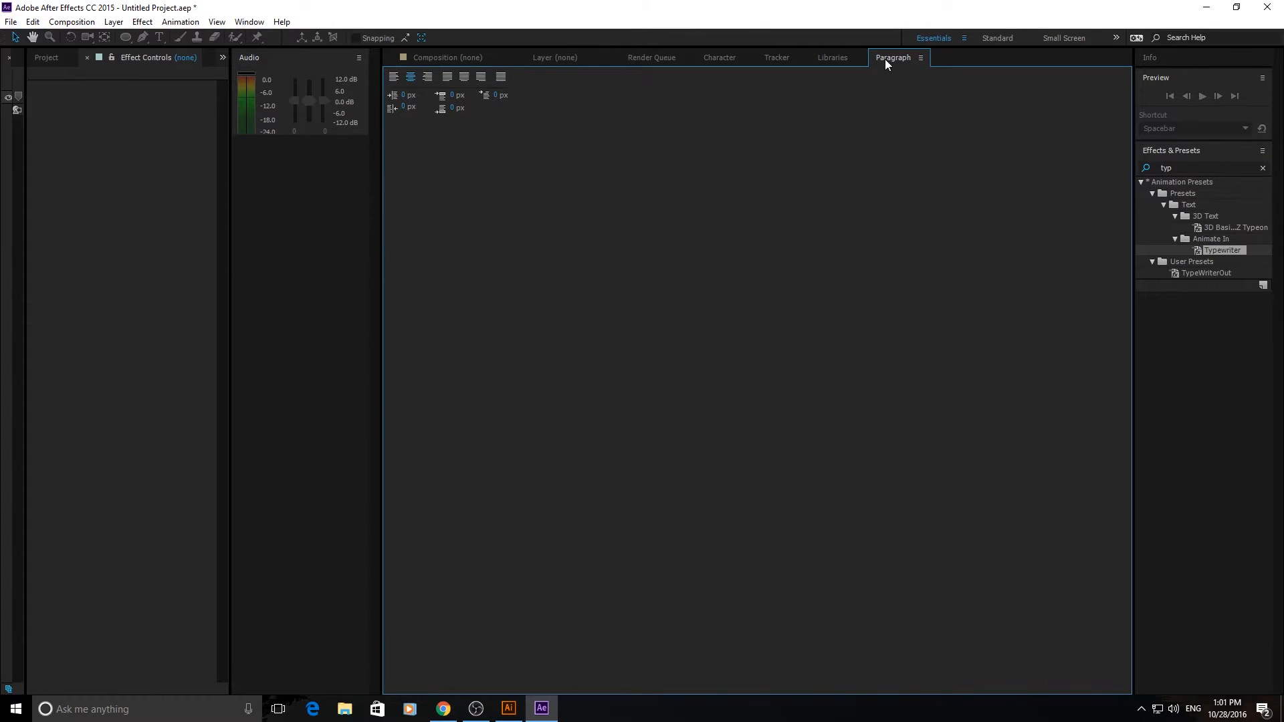
- Undock the Paragraph panel into a floating window and dock it again above the Info panel
left_click_drag(885, 59, 1178, 384)
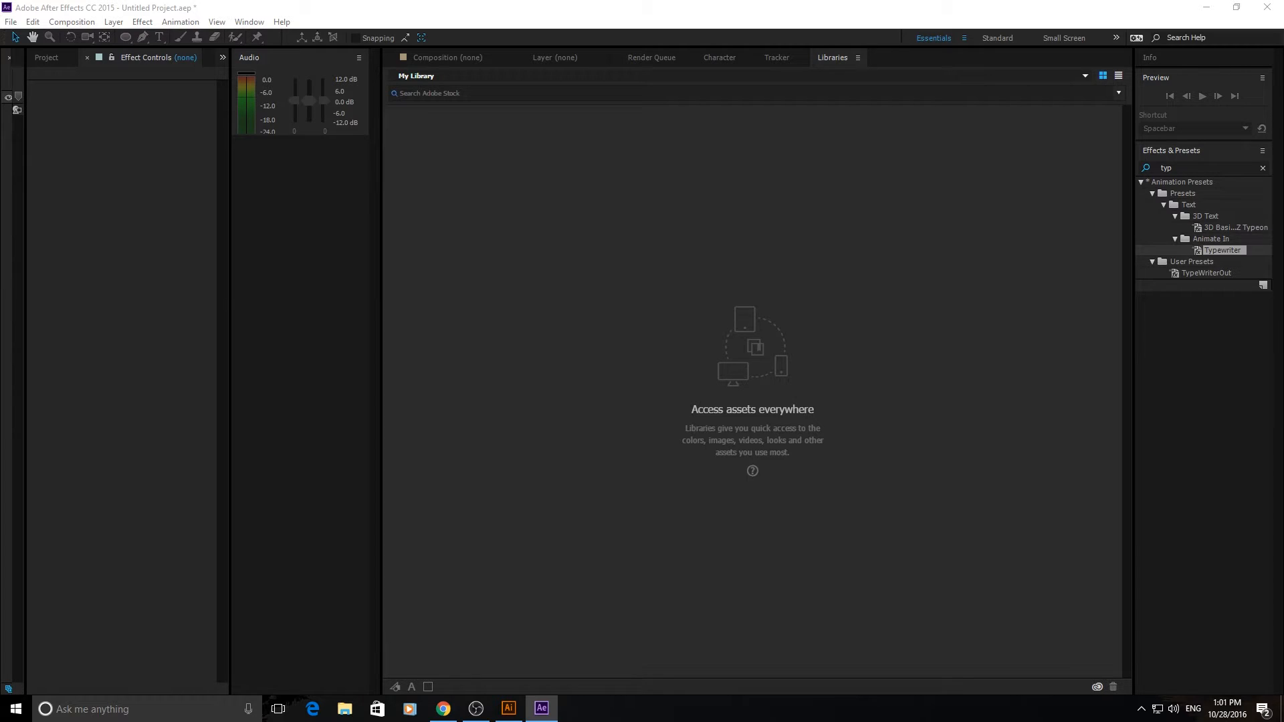
left_click_drag(1041, 404, 1149, 129)
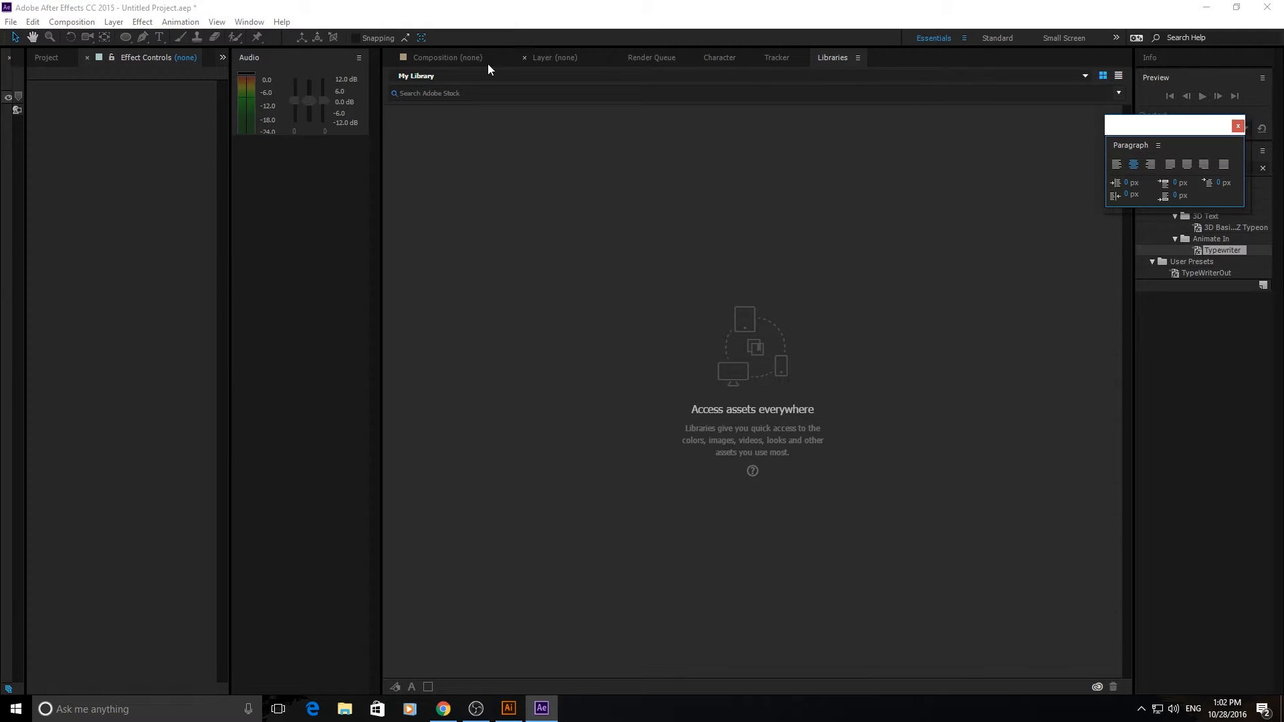
left_click(448, 57)
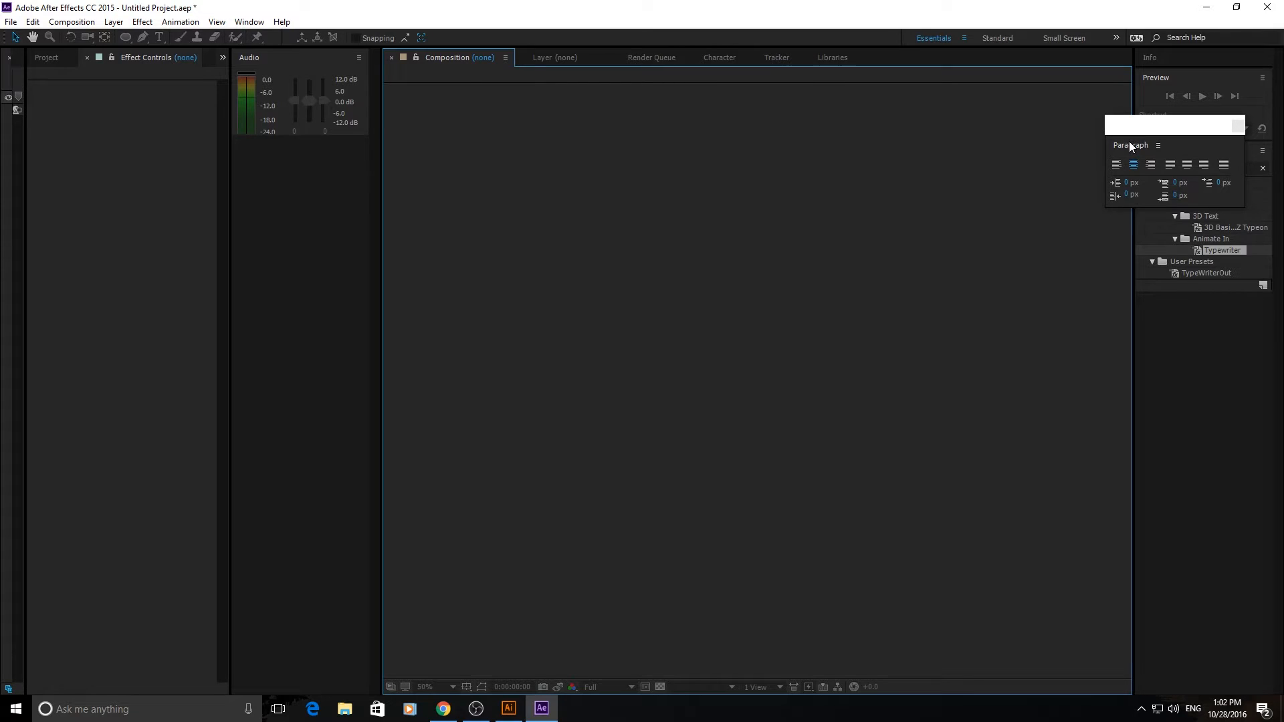
left_click_drag(1130, 143, 1161, 57)
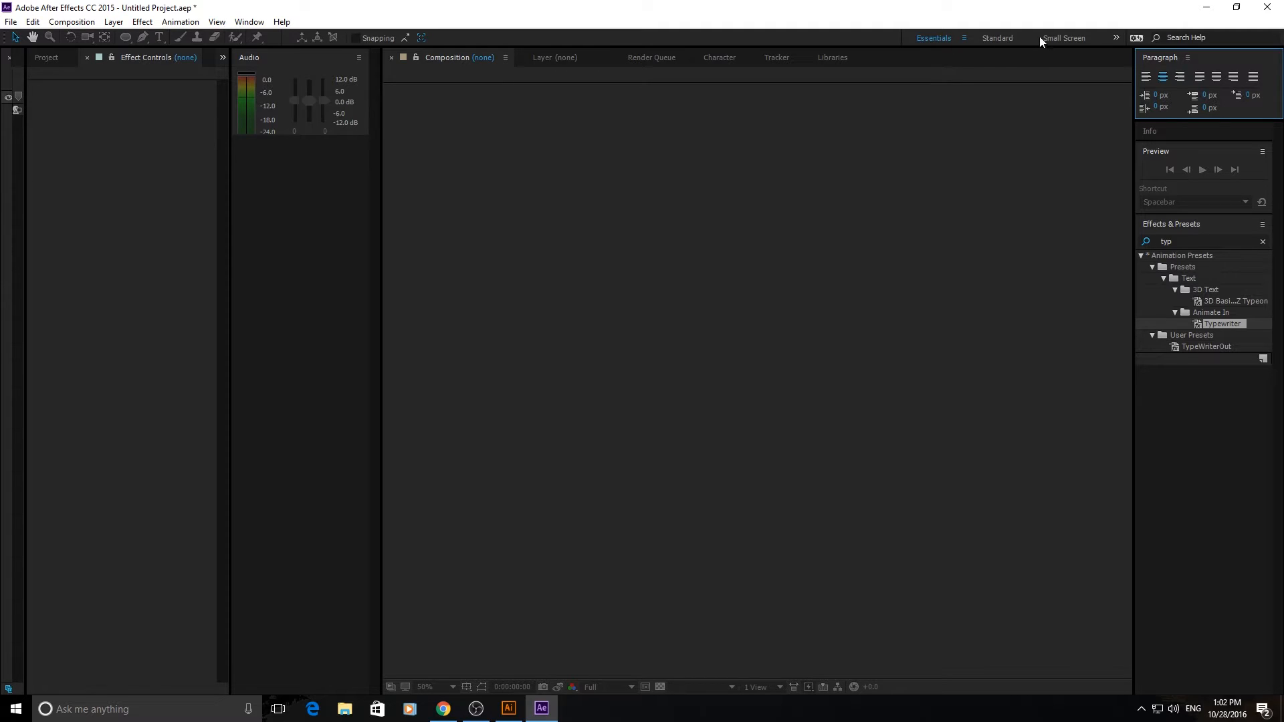
- Reset the Essentials workspace to its saved layout
left_click(963, 38)
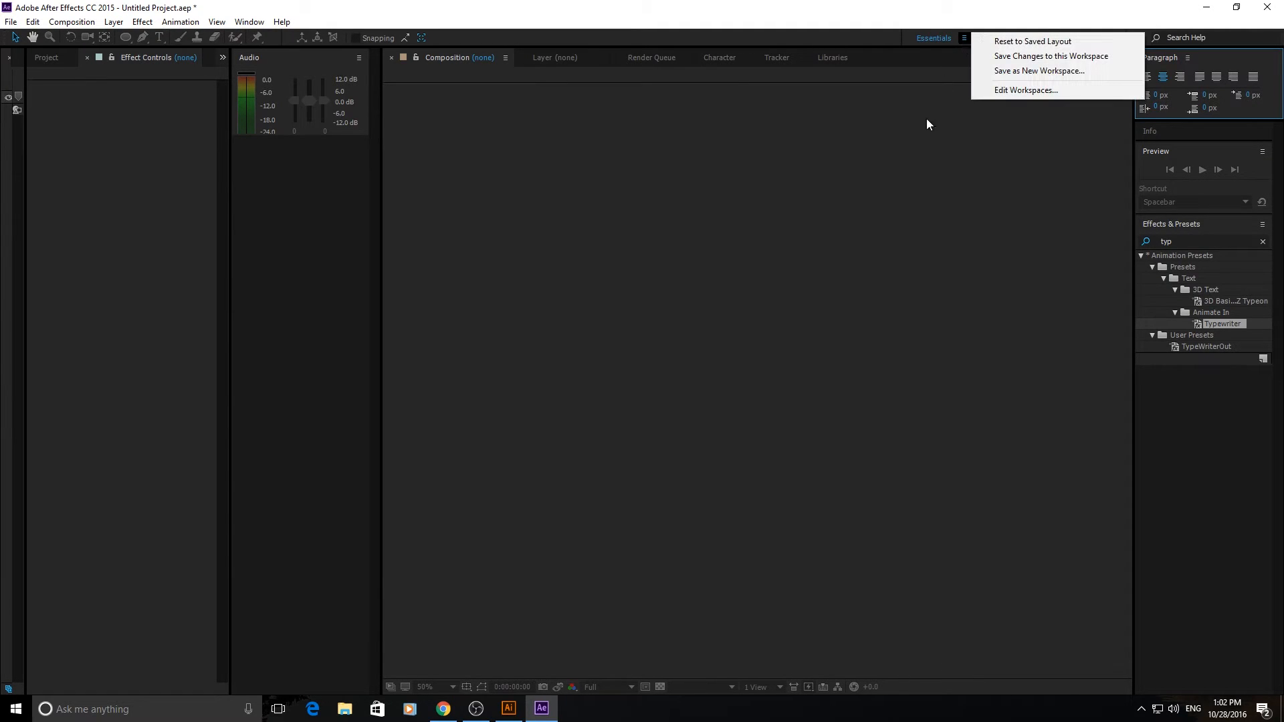
left_click(989, 42)
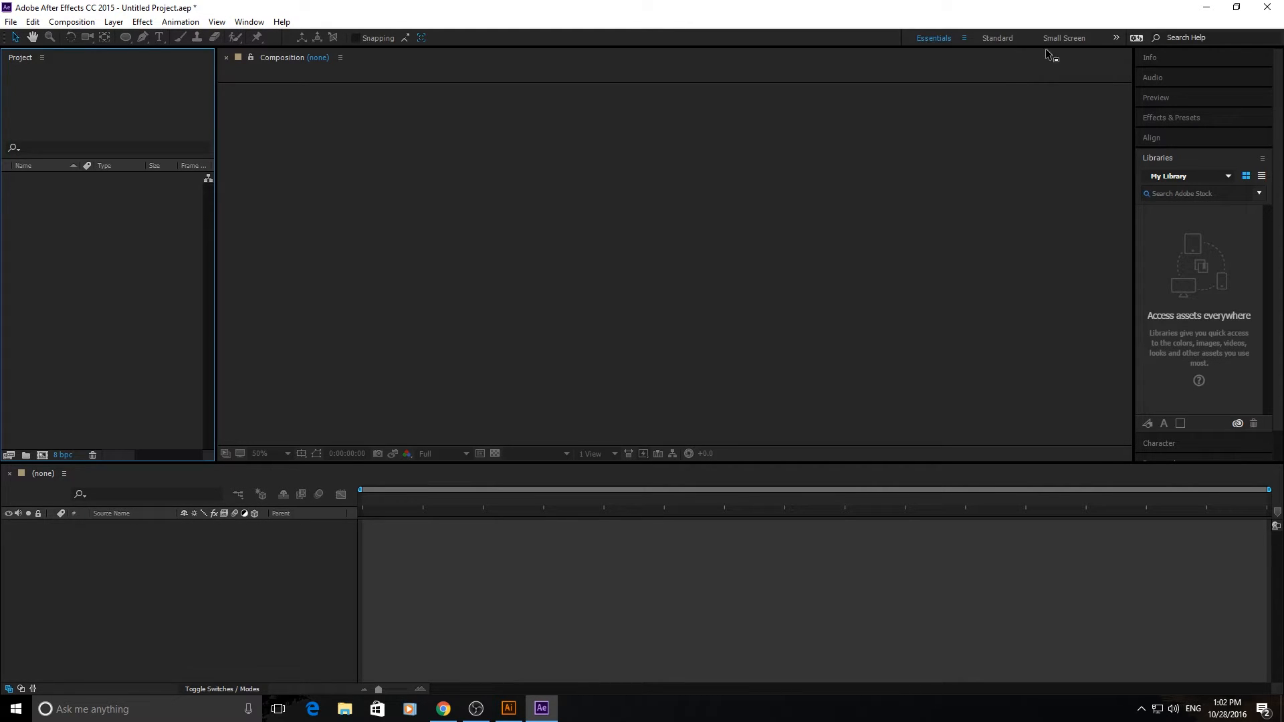
- View the Small Screen and Standard workspaces and return to the Essentials workspace
left_click(1076, 37)
left_click(999, 40)
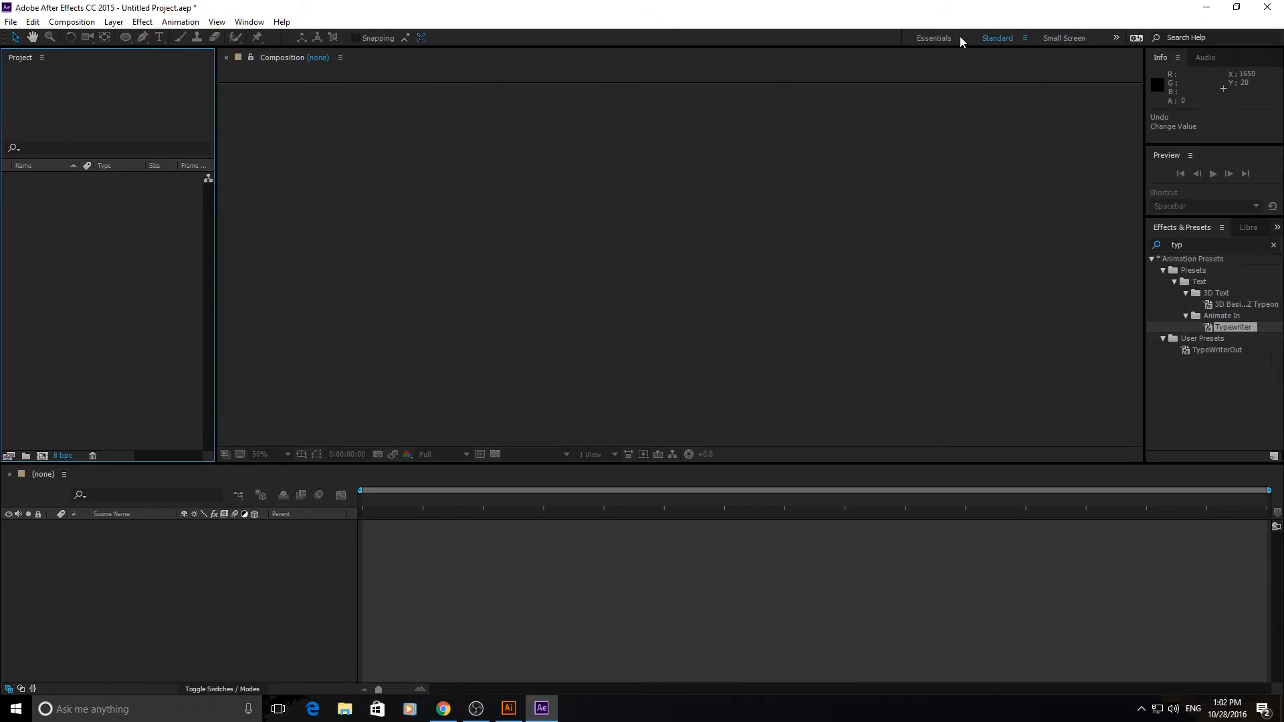
left_click(941, 37)
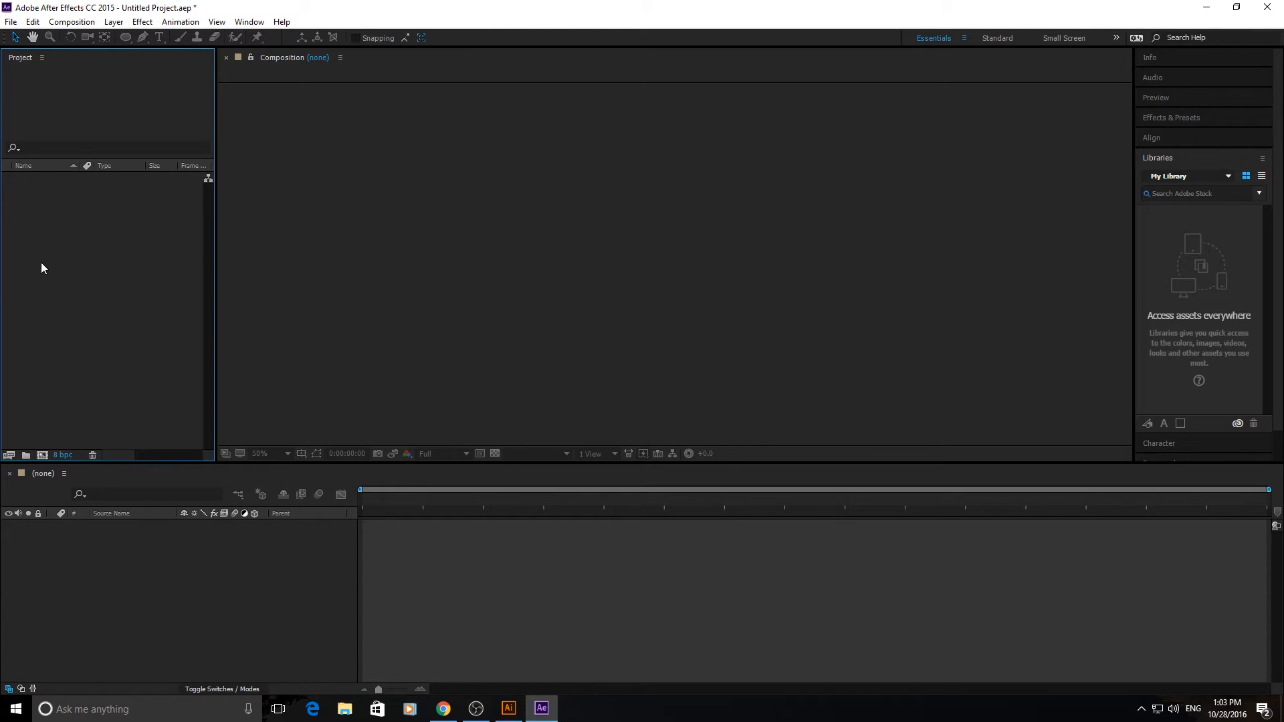
- Import DSC_0479.MOV as footage and create a composition from it in the empty timeline
right_click(71, 220)
left_click(10, 55)
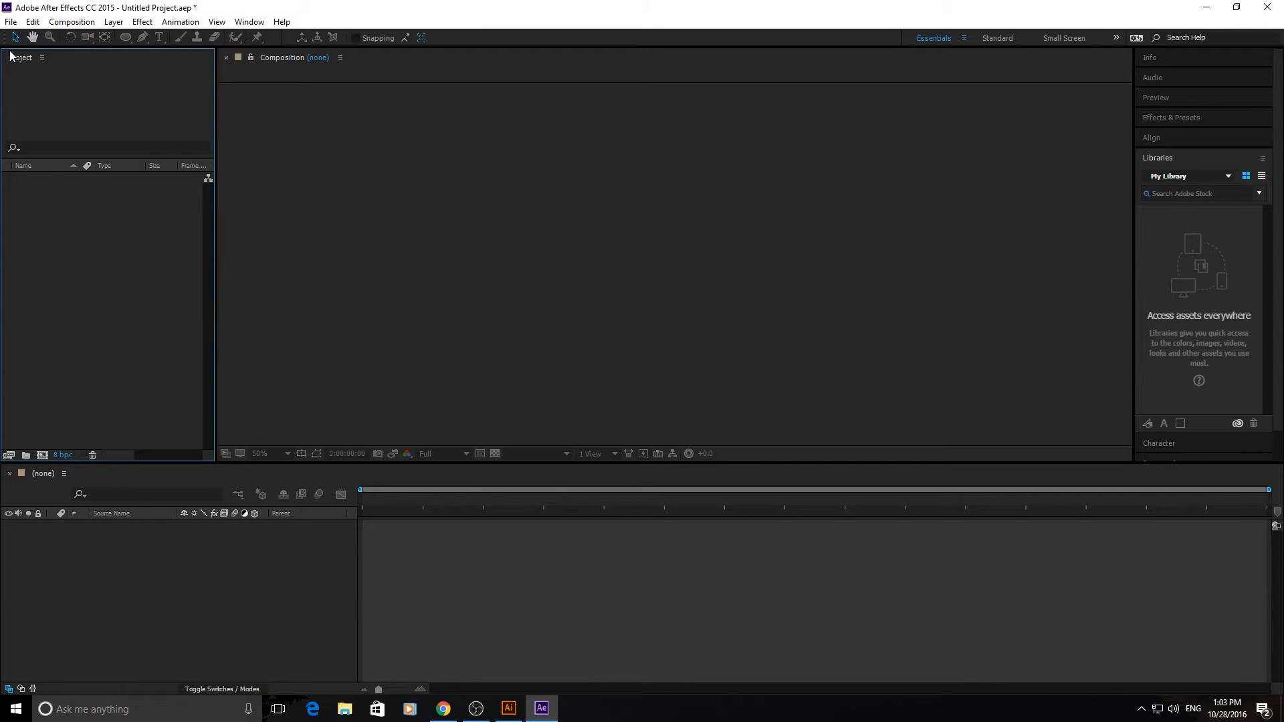
right_click(83, 238)
mouse_move(135, 305)
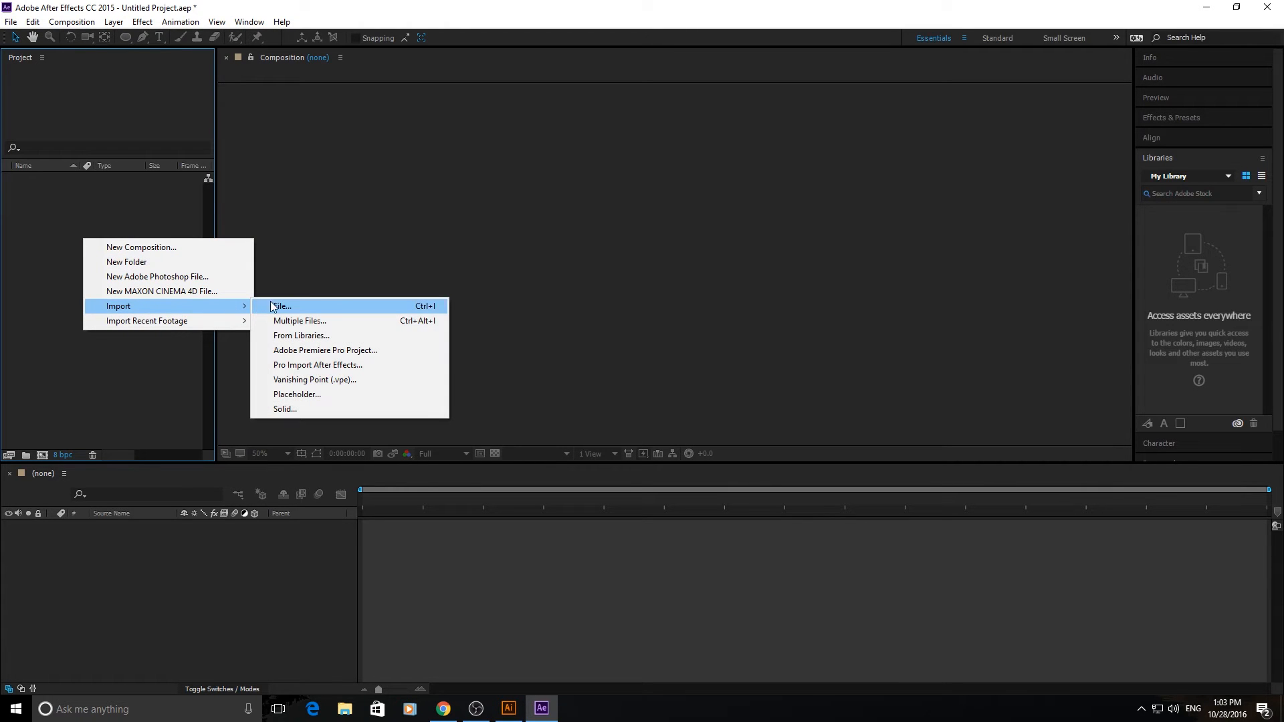
left_click(292, 302)
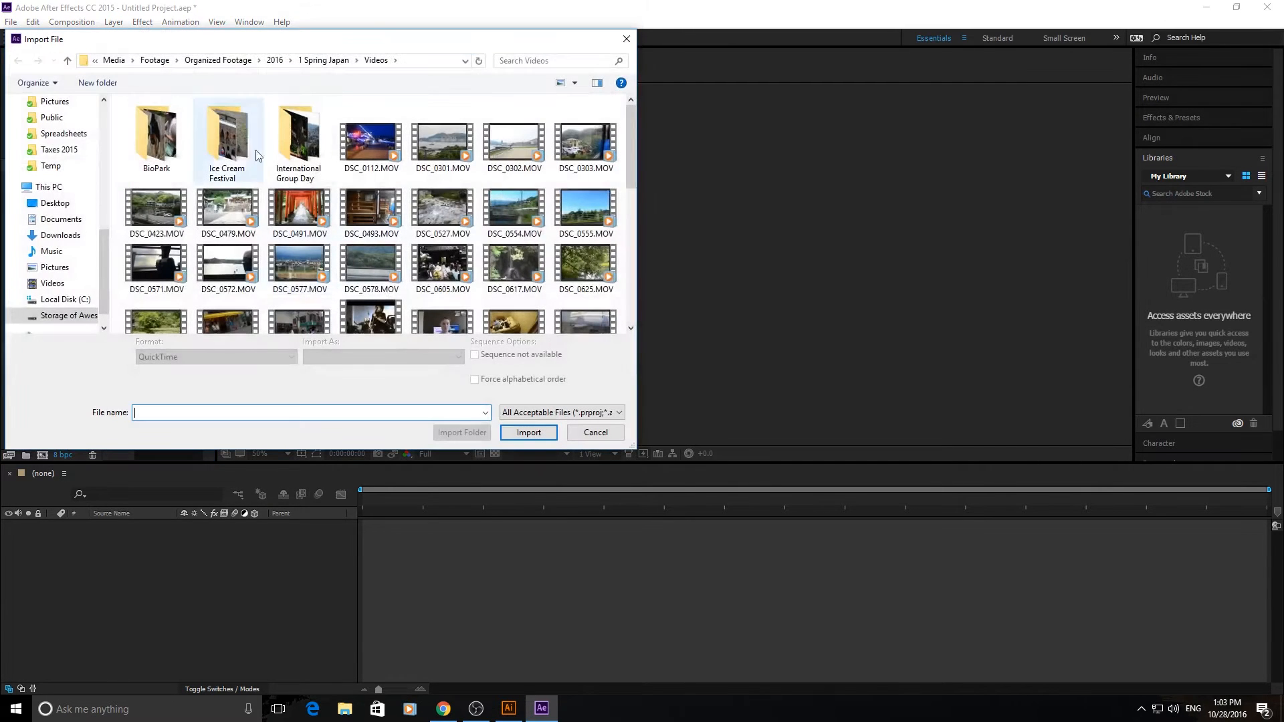
left_click(217, 224)
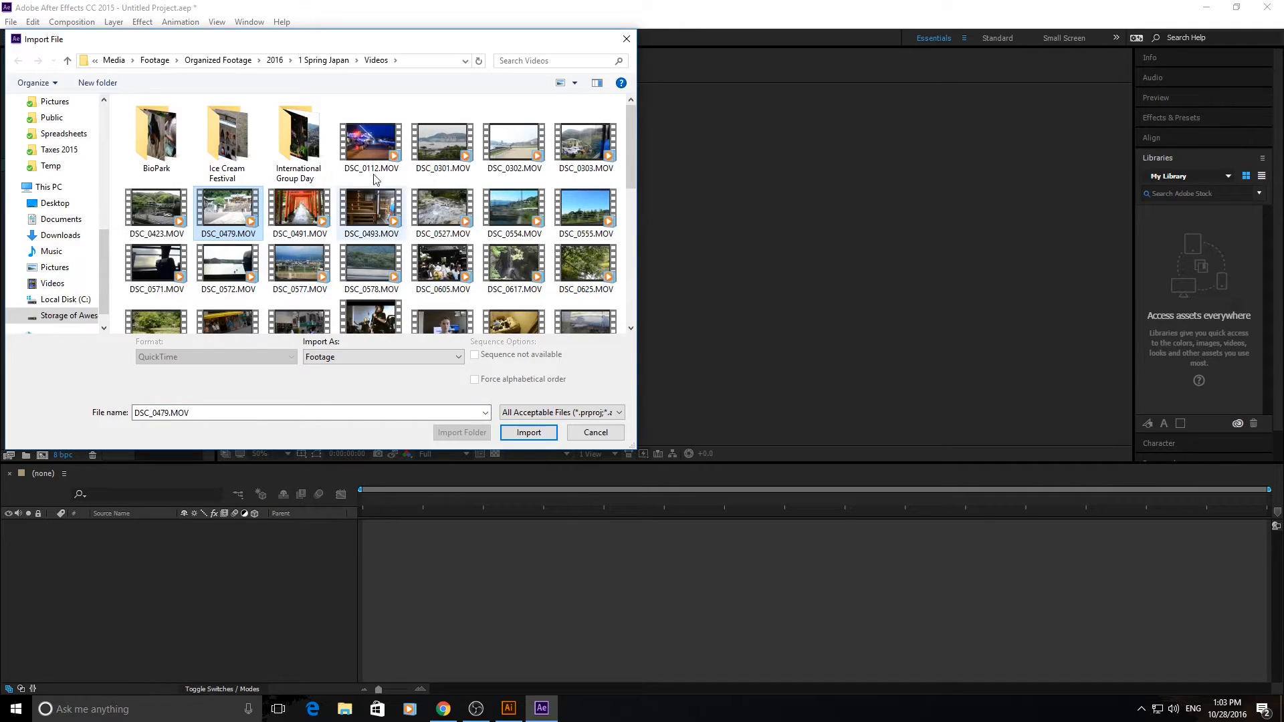
left_click(519, 442)
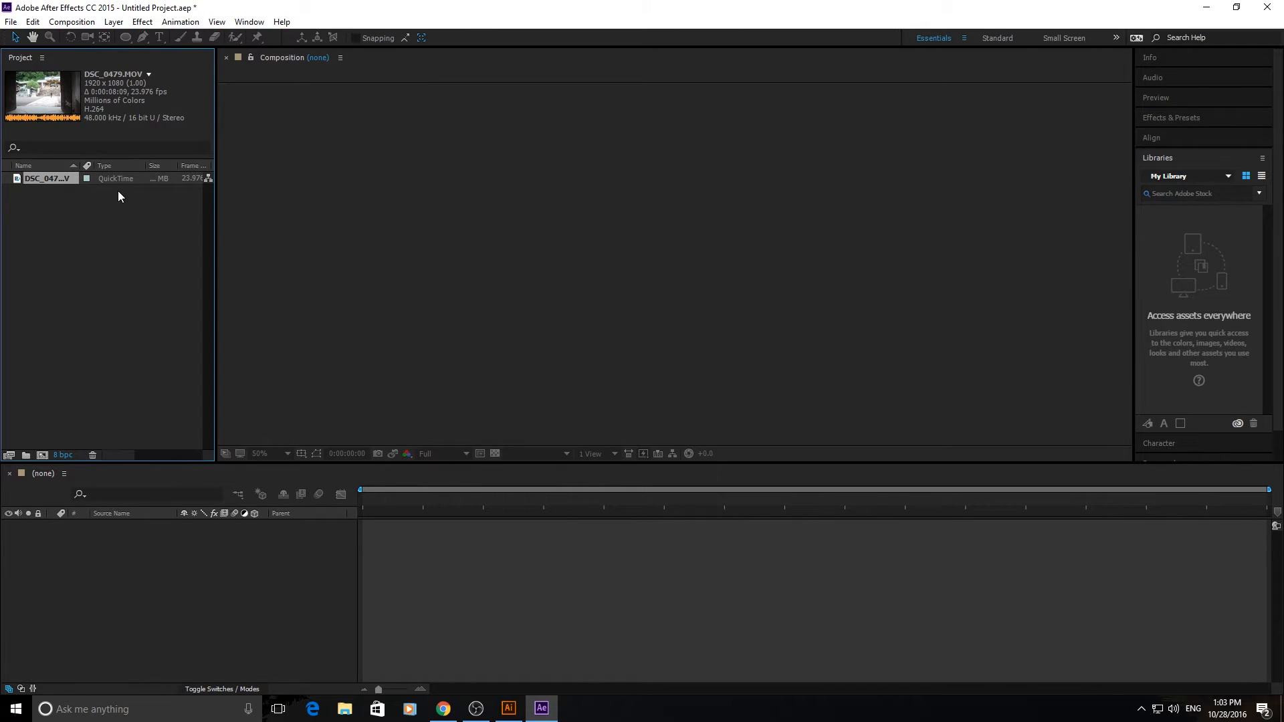
left_click_drag(74, 178, 399, 545)
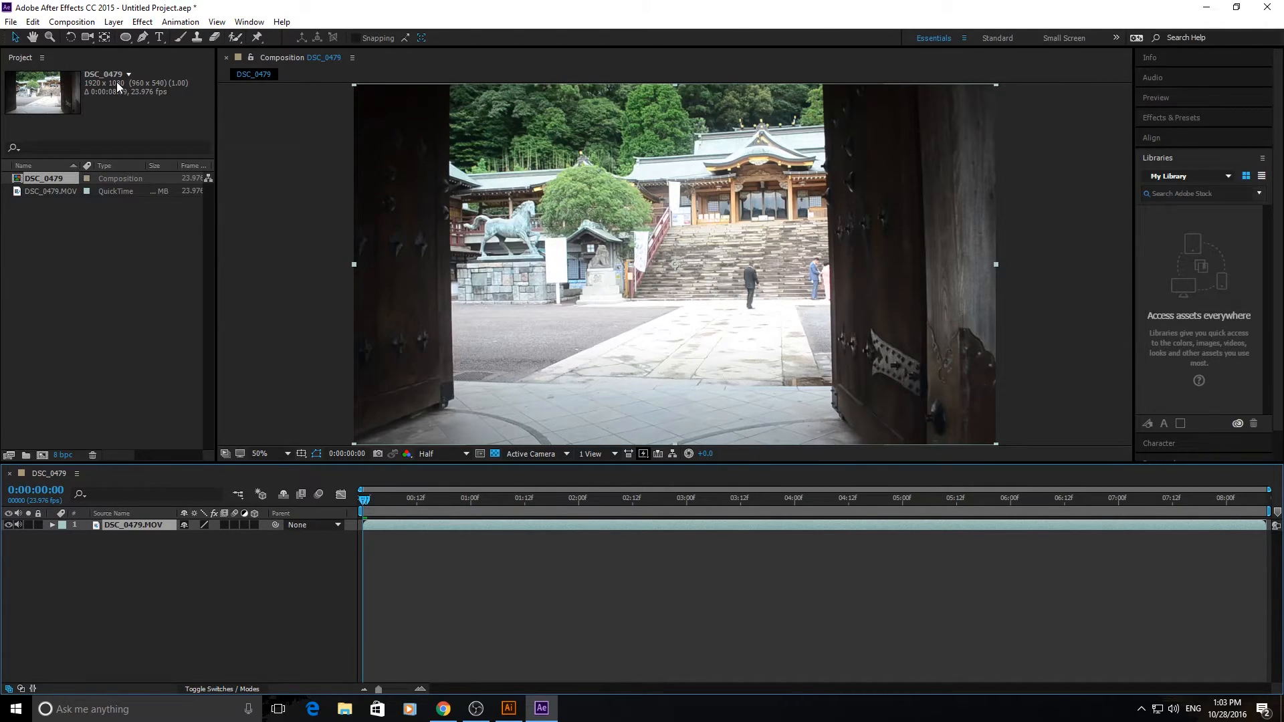
left_click(75, 22)
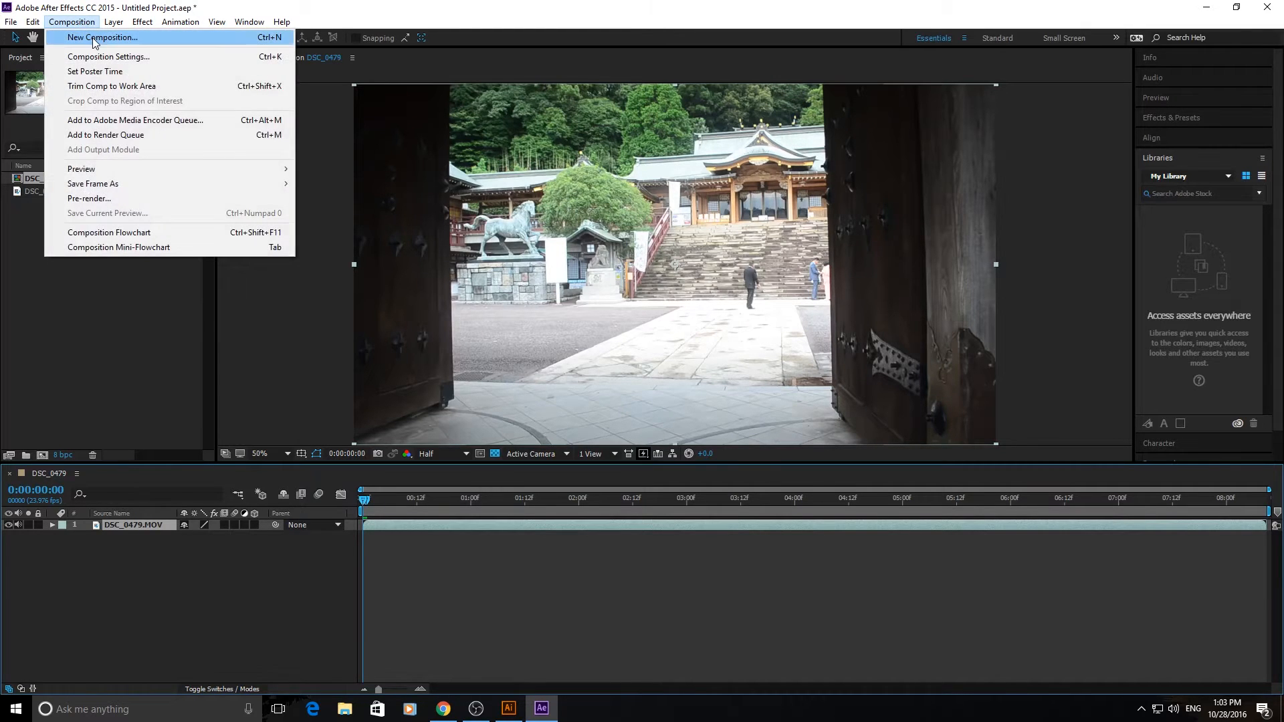
left_click(94, 38)
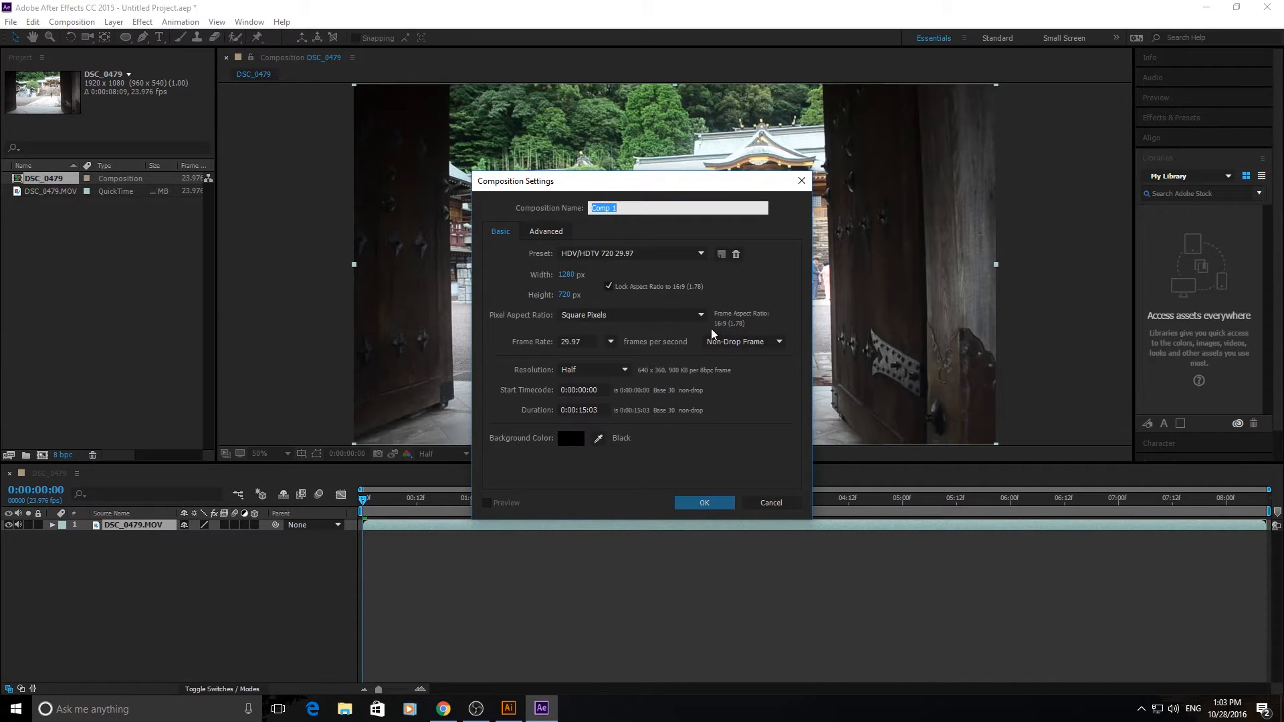
left_click(608, 285)
left_click(762, 506)
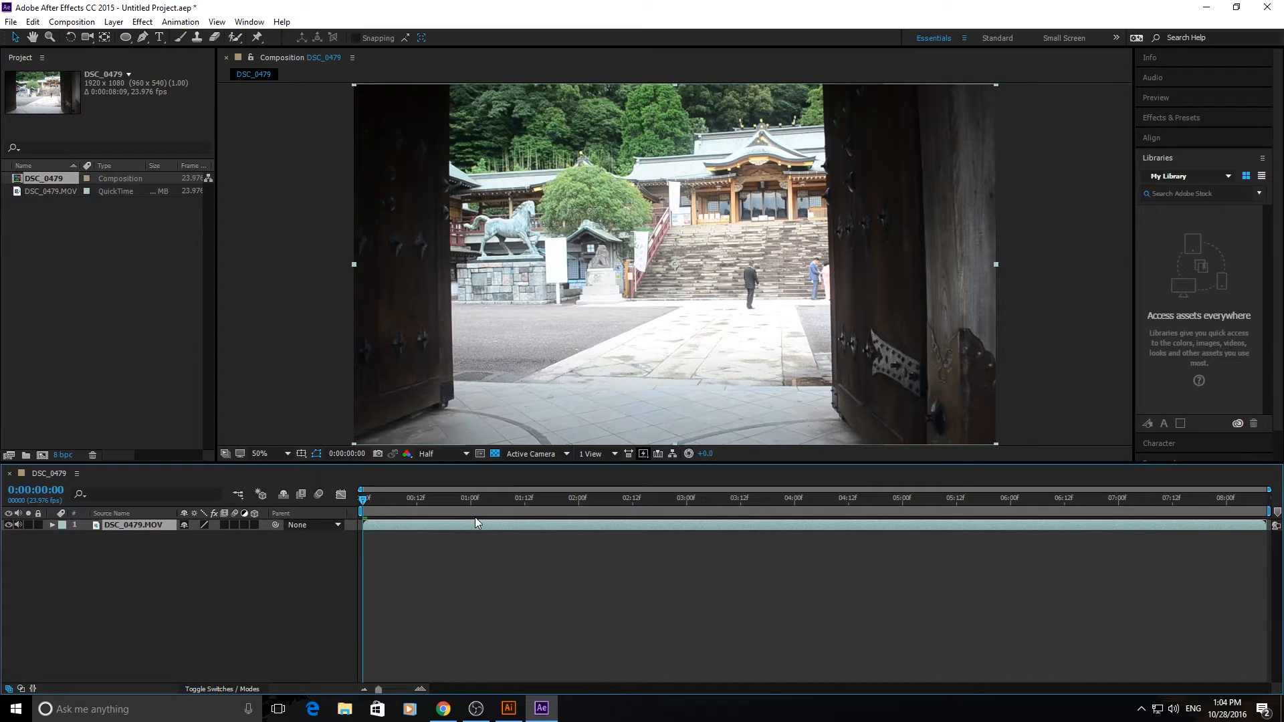
- Create a black 1920 x 1080 px solid layer and place it beneath the DSC_0479.MOV layer
left_click(113, 22)
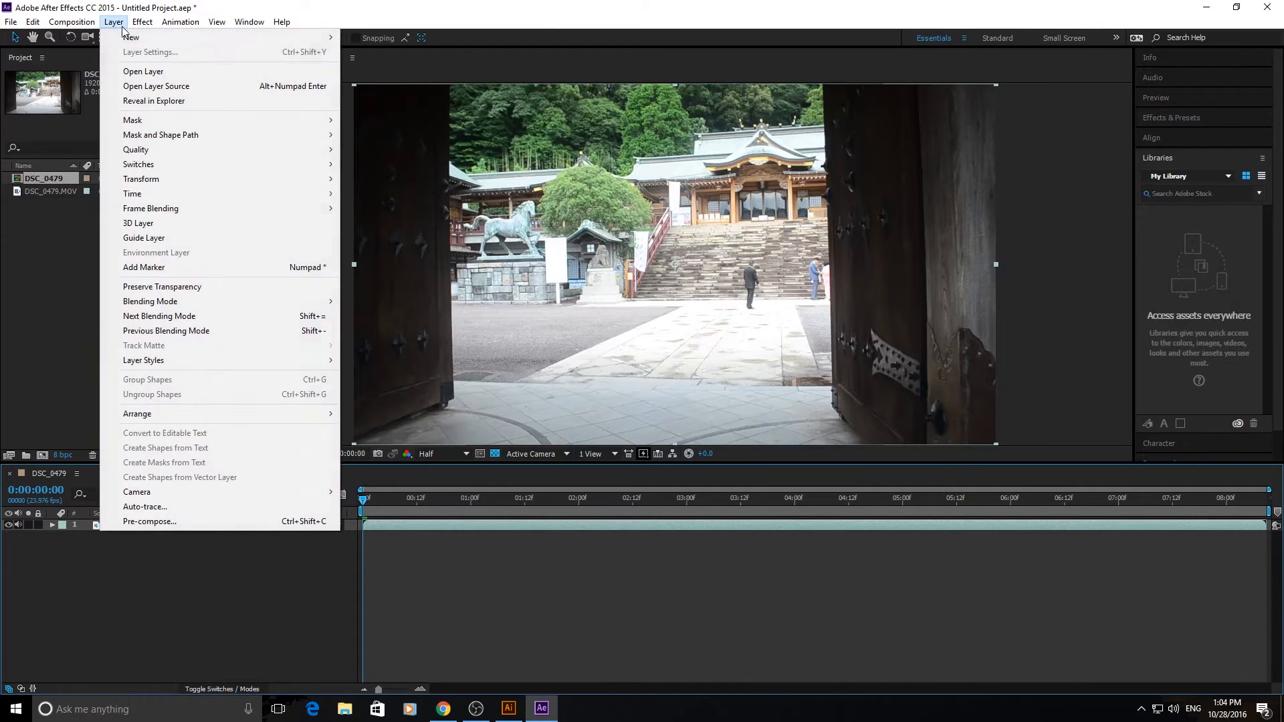
mouse_move(301, 38)
left_click(396, 50)
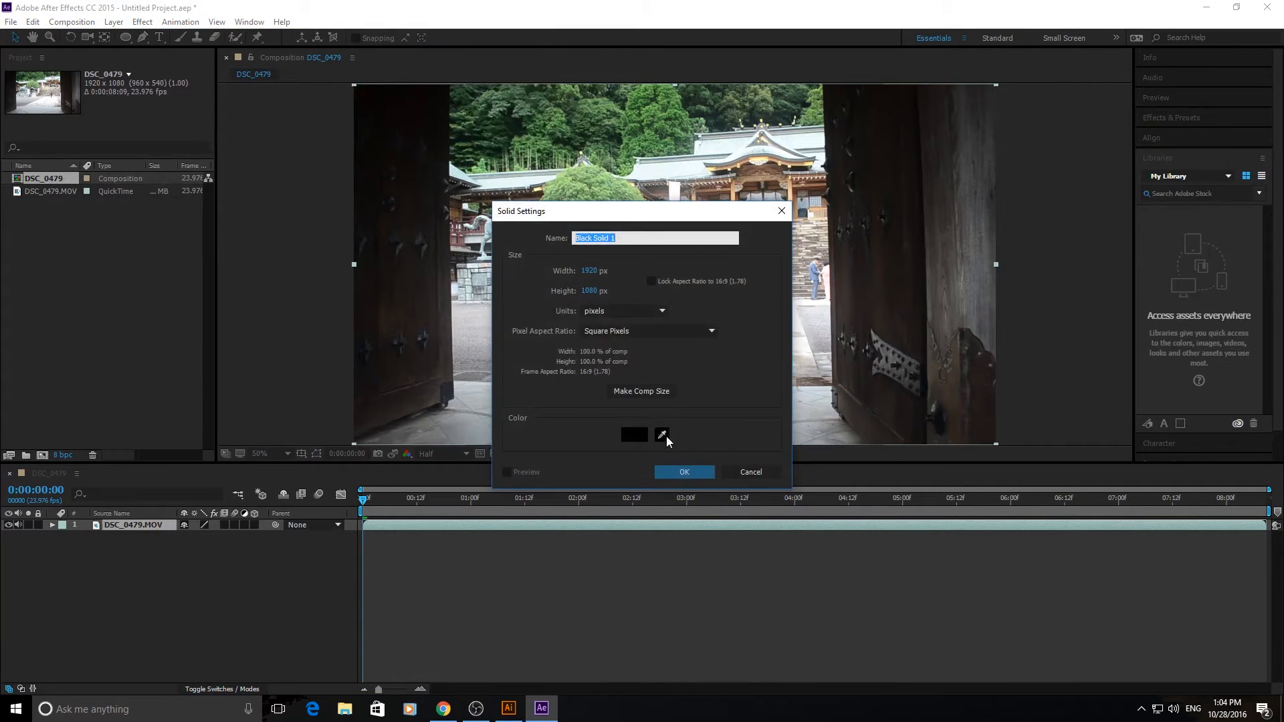
left_click(684, 473)
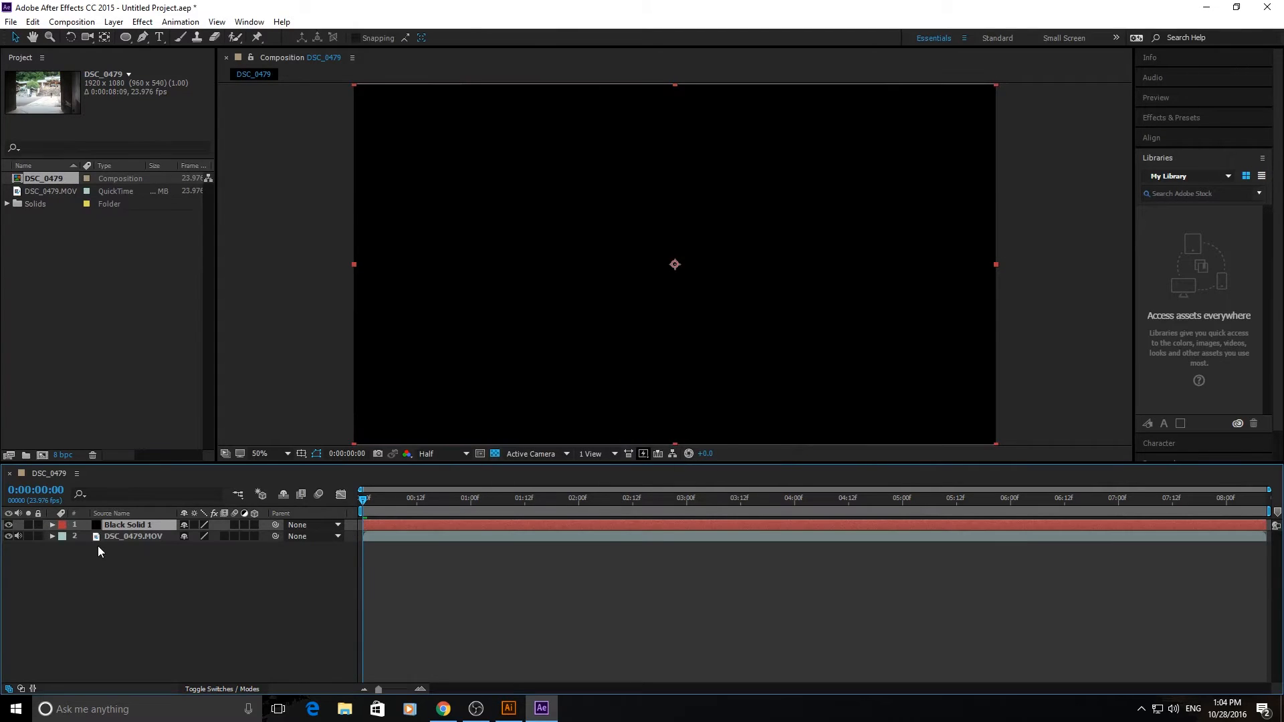
left_click_drag(119, 528, 130, 541)
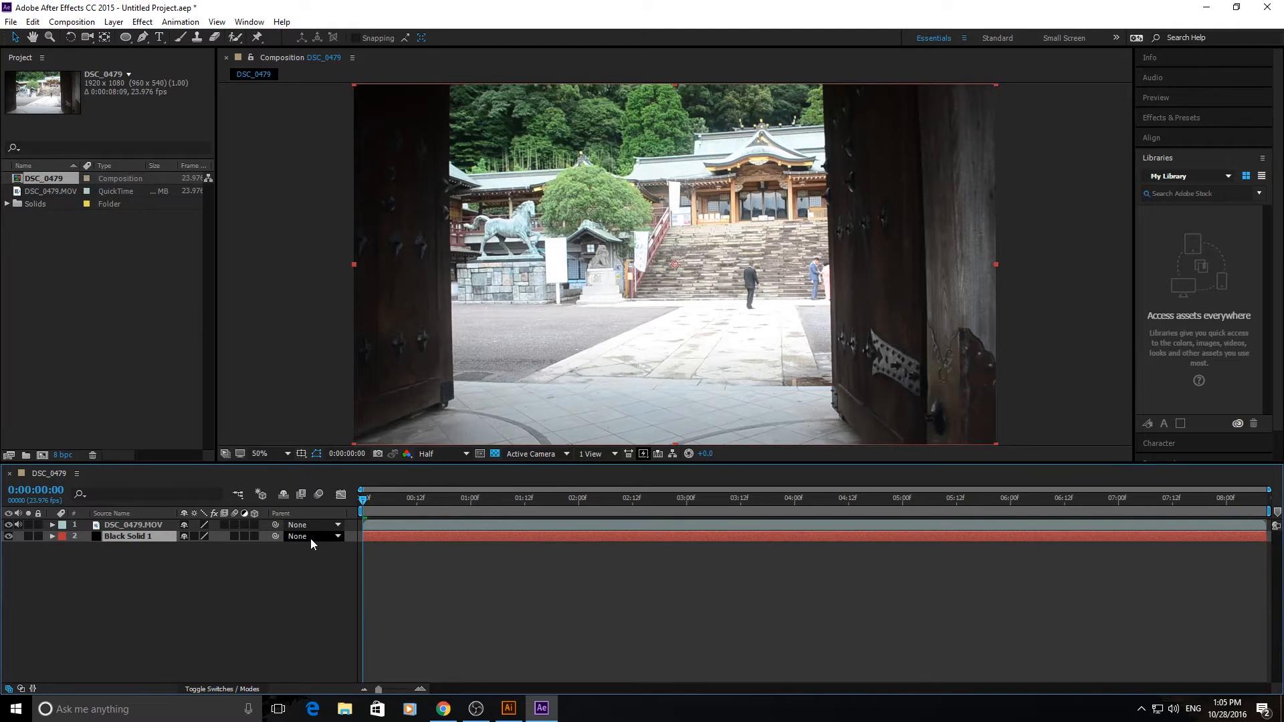
- Create a new 1280 x 720 composition with the default settings and nest the DSC_0479 composition in its timeline
right_click(90, 267)
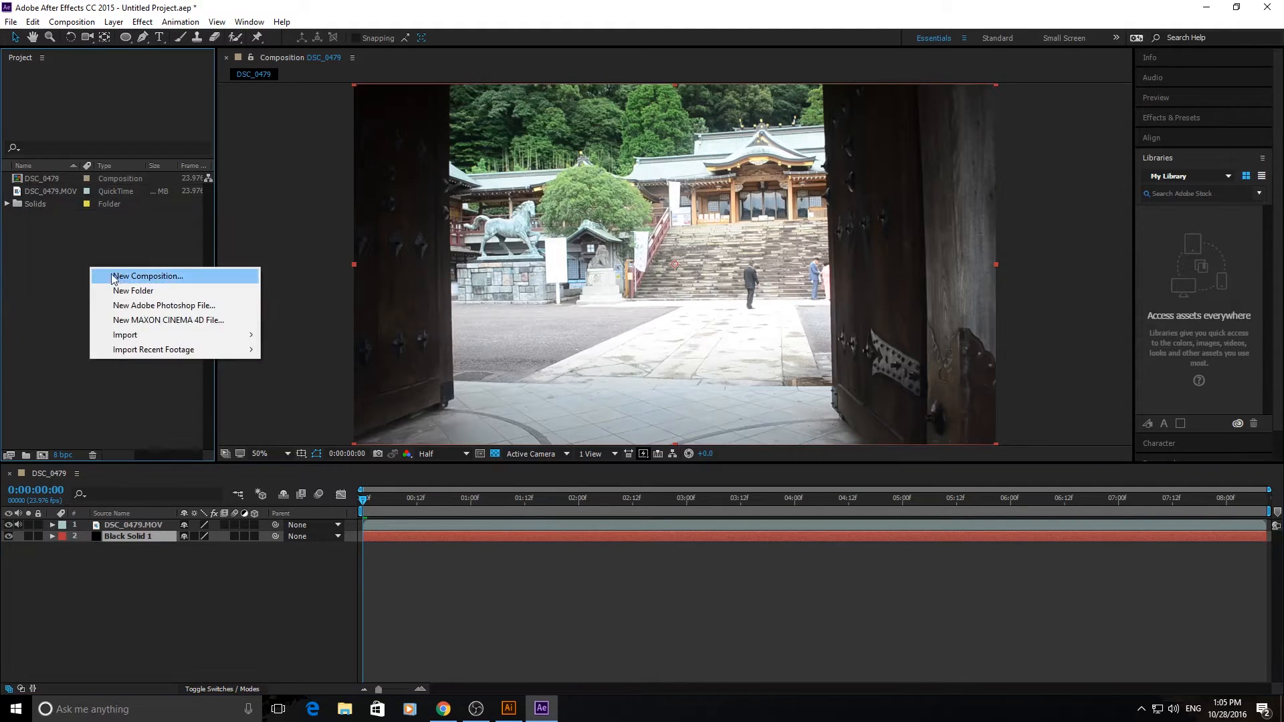
left_click(156, 281)
left_click(709, 503)
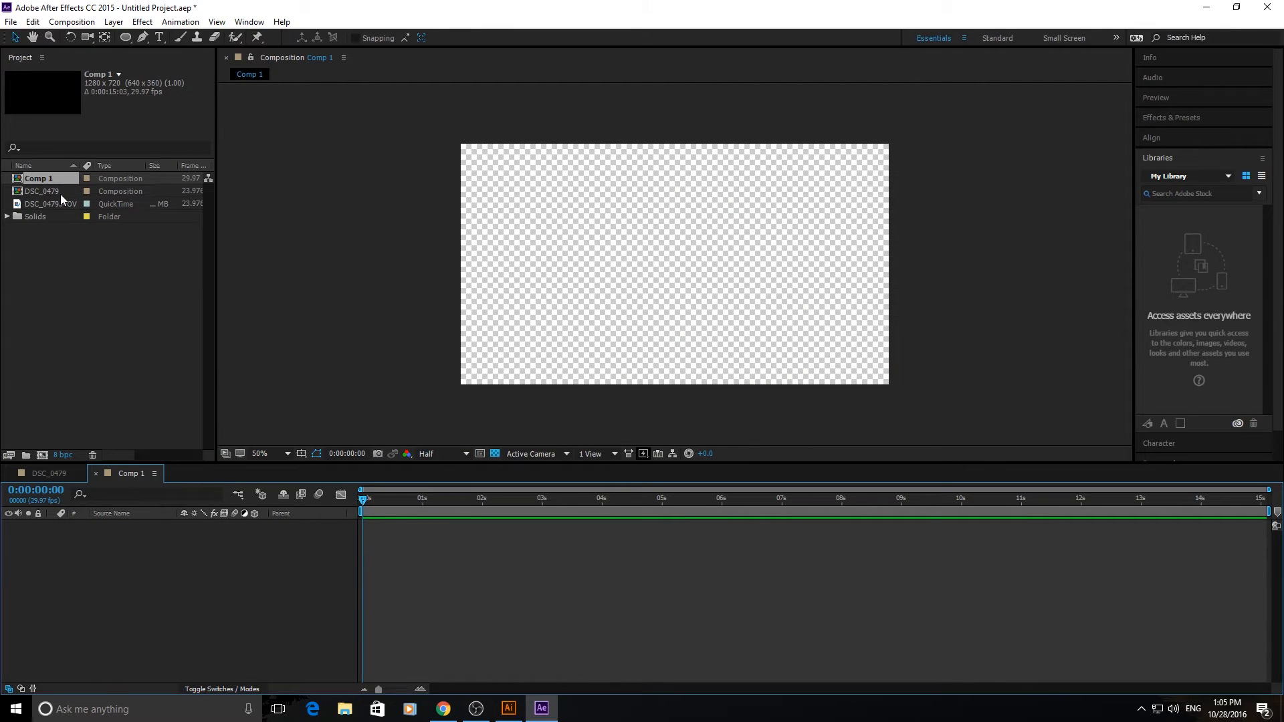
left_click_drag(54, 188, 362, 527)
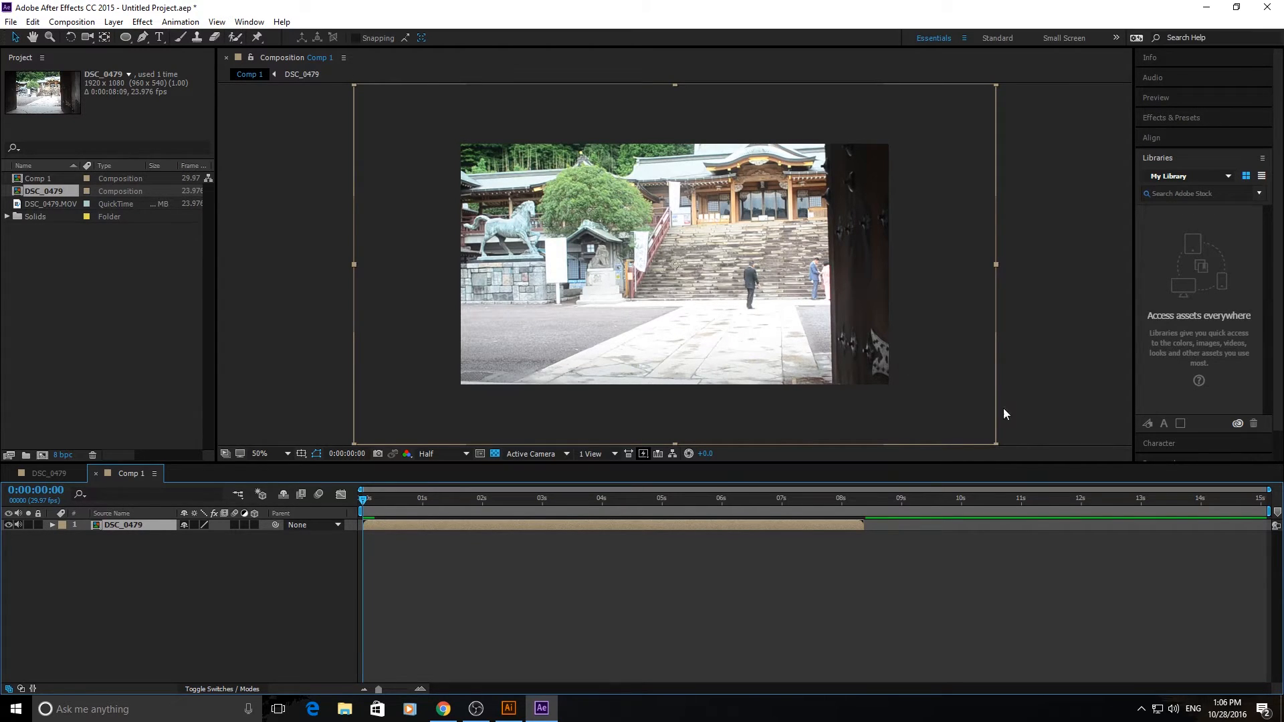
left_click(960, 270)
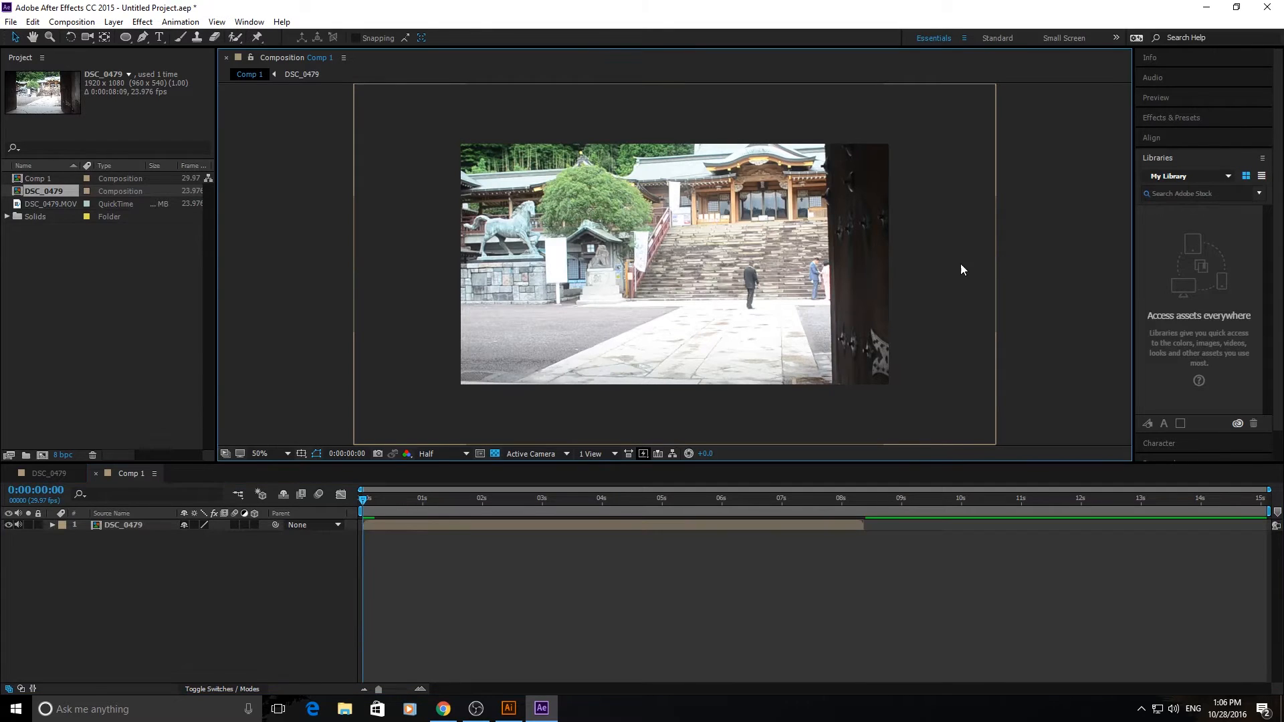
left_click(993, 281)
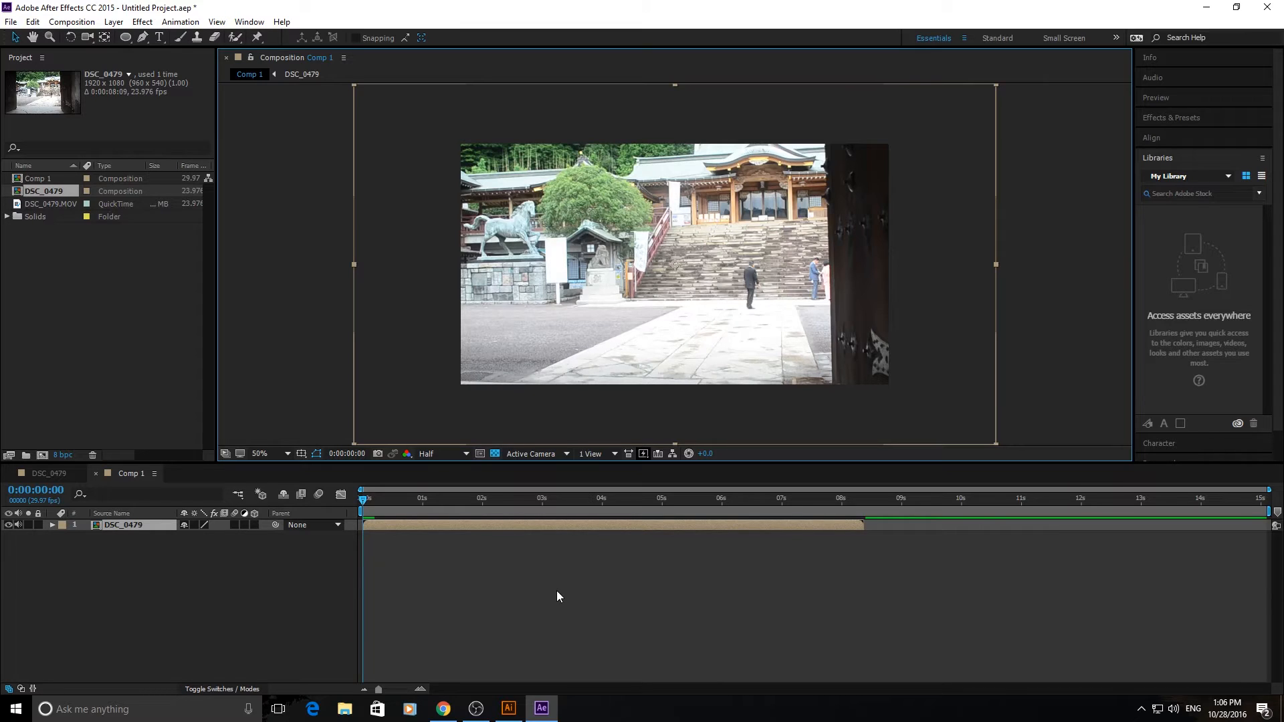
- Return to the DSC_0479 composition's timeline and delete the Comp 1 composition from the project
left_click(50, 474)
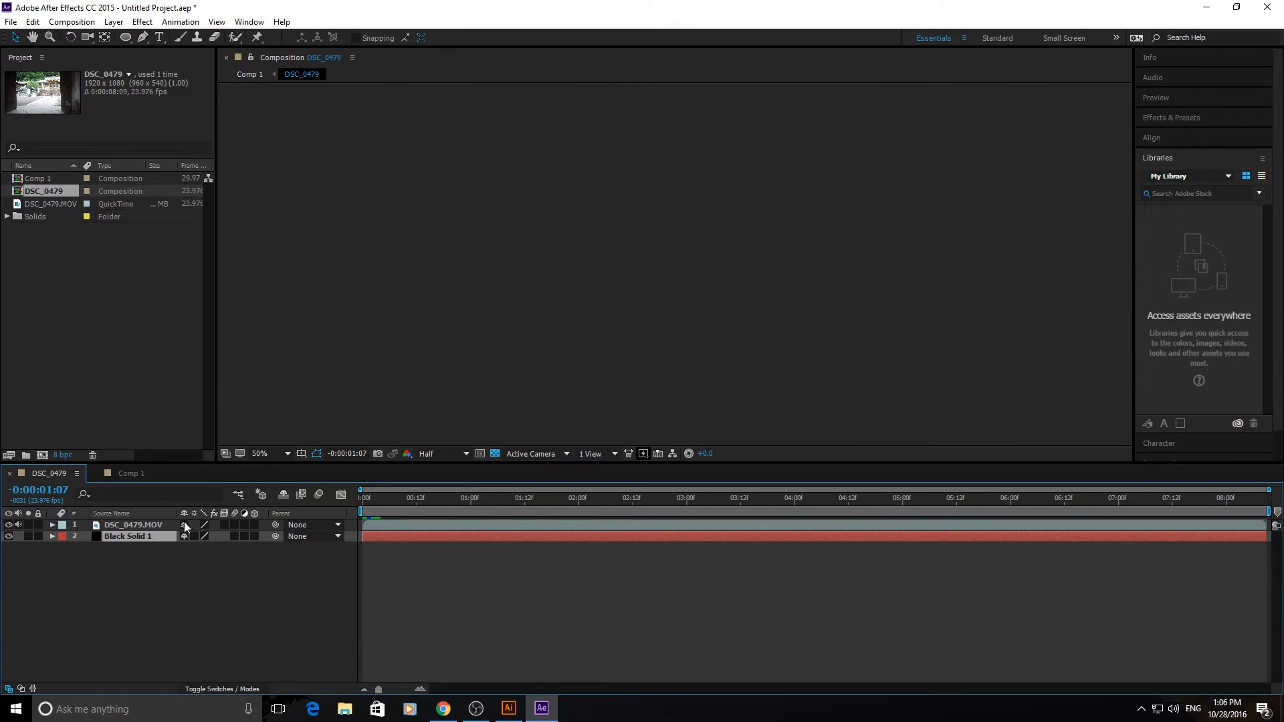
left_click(107, 182)
key("Delete")
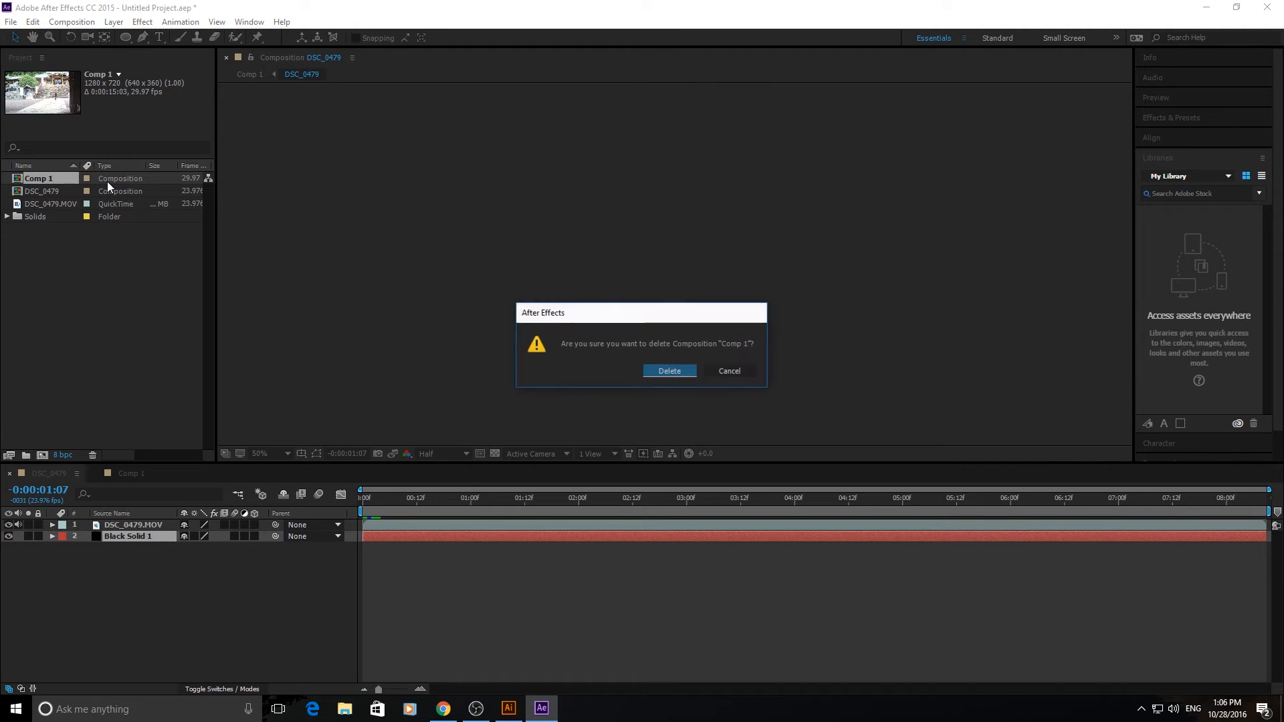
left_click(672, 372)
left_click(49, 179)
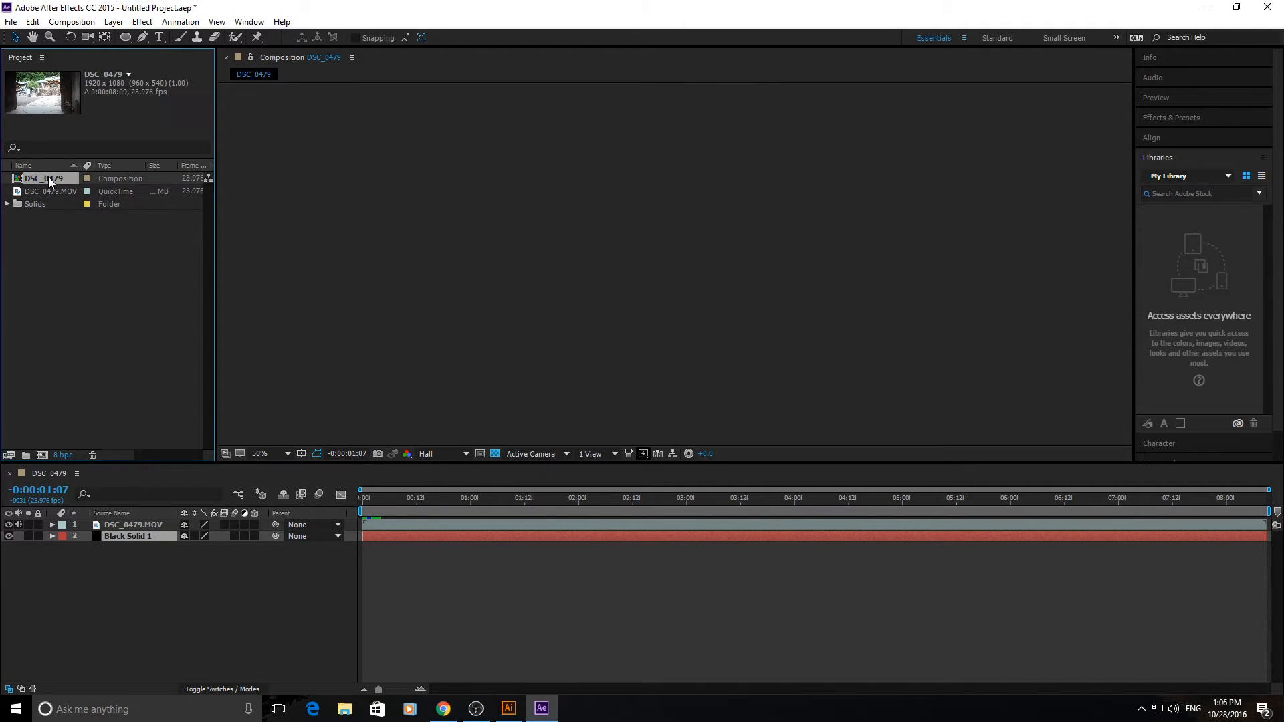
- Scrub through the DSC_0479.MOV layer in the timeline and return the current time to the start
left_click(134, 526)
left_click(390, 498)
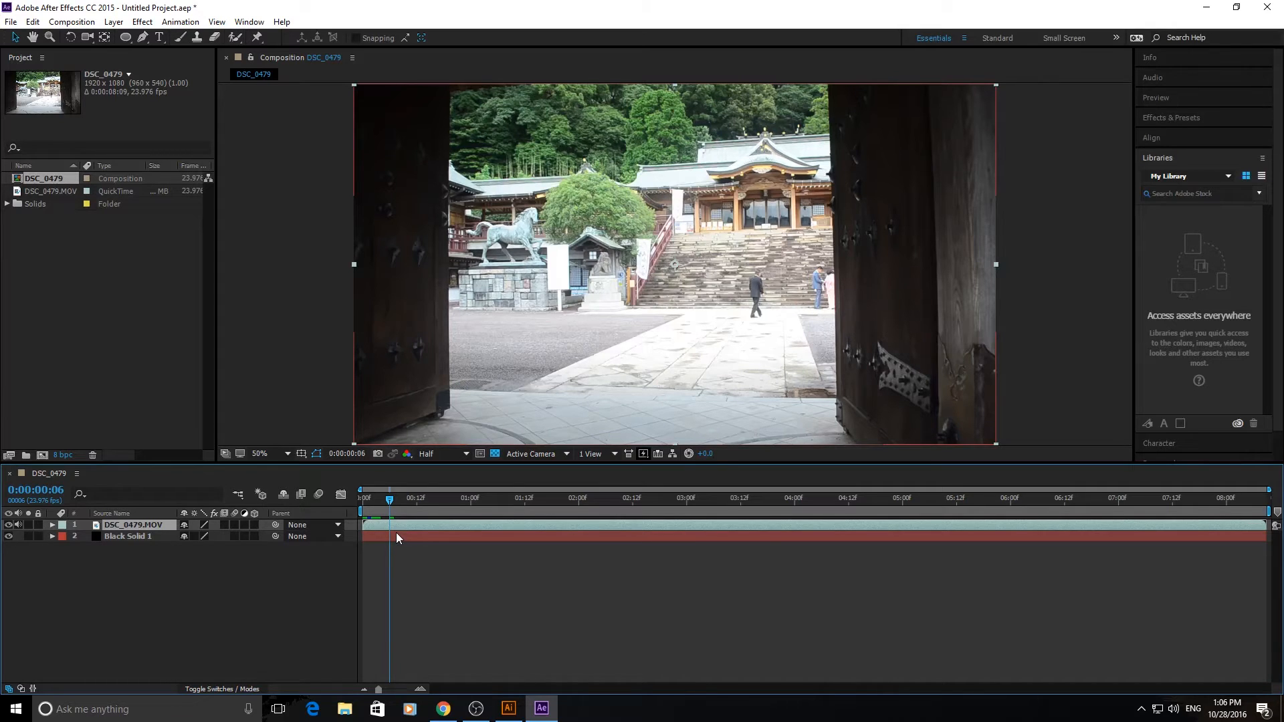
left_click_drag(366, 501, 634, 499)
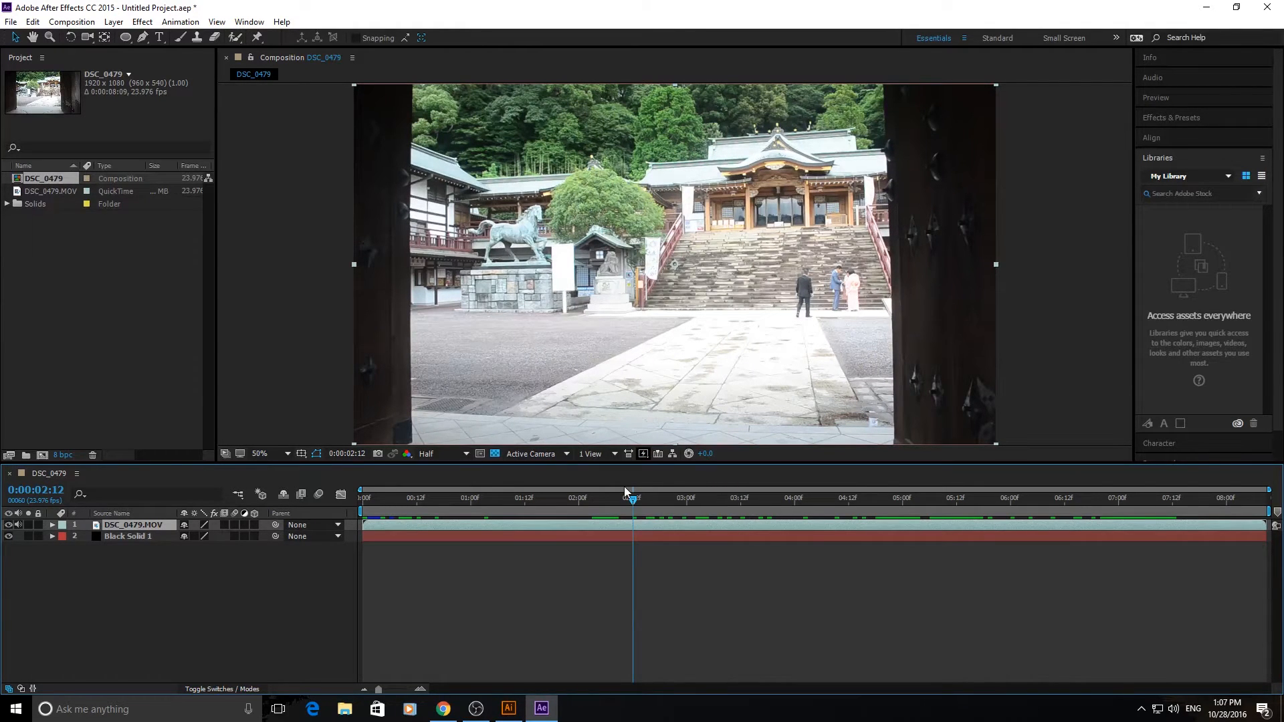
left_click(431, 511)
left_click_drag(426, 512, 346, 503)
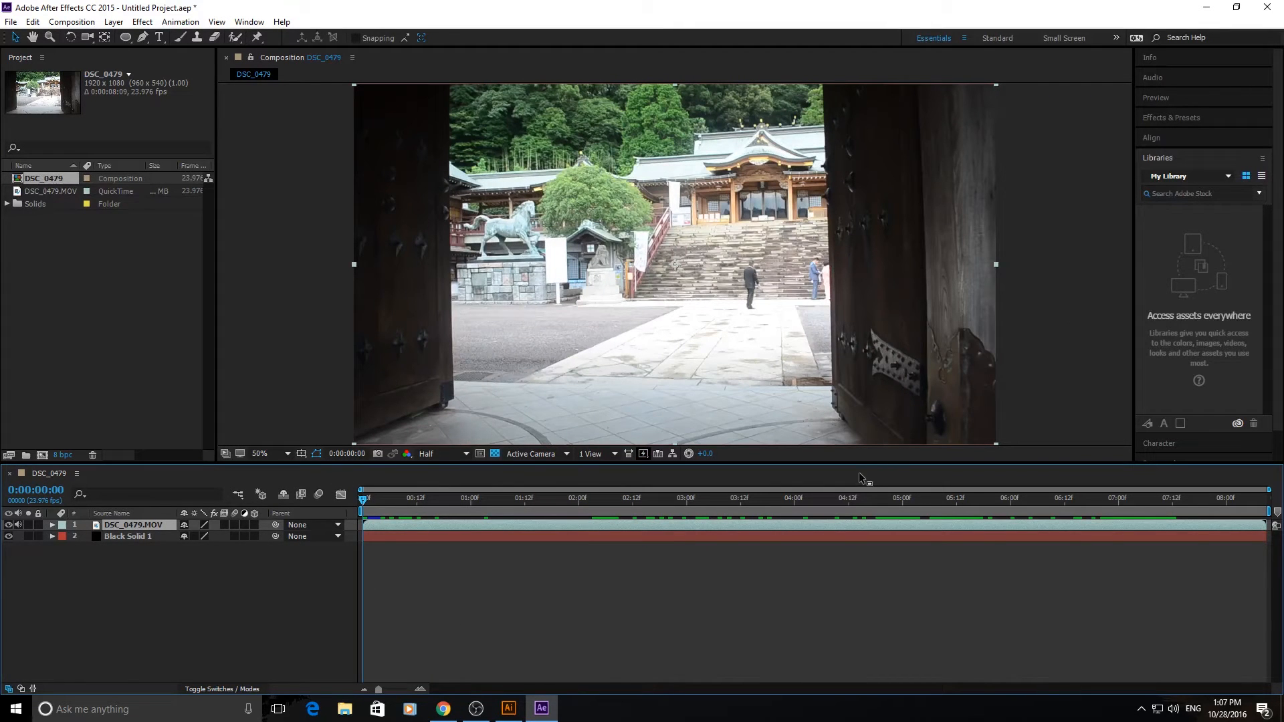
- Expand the Preview panel, shrink it to its playback controls and Shortcut setting, and preview the composition
left_click(1157, 98)
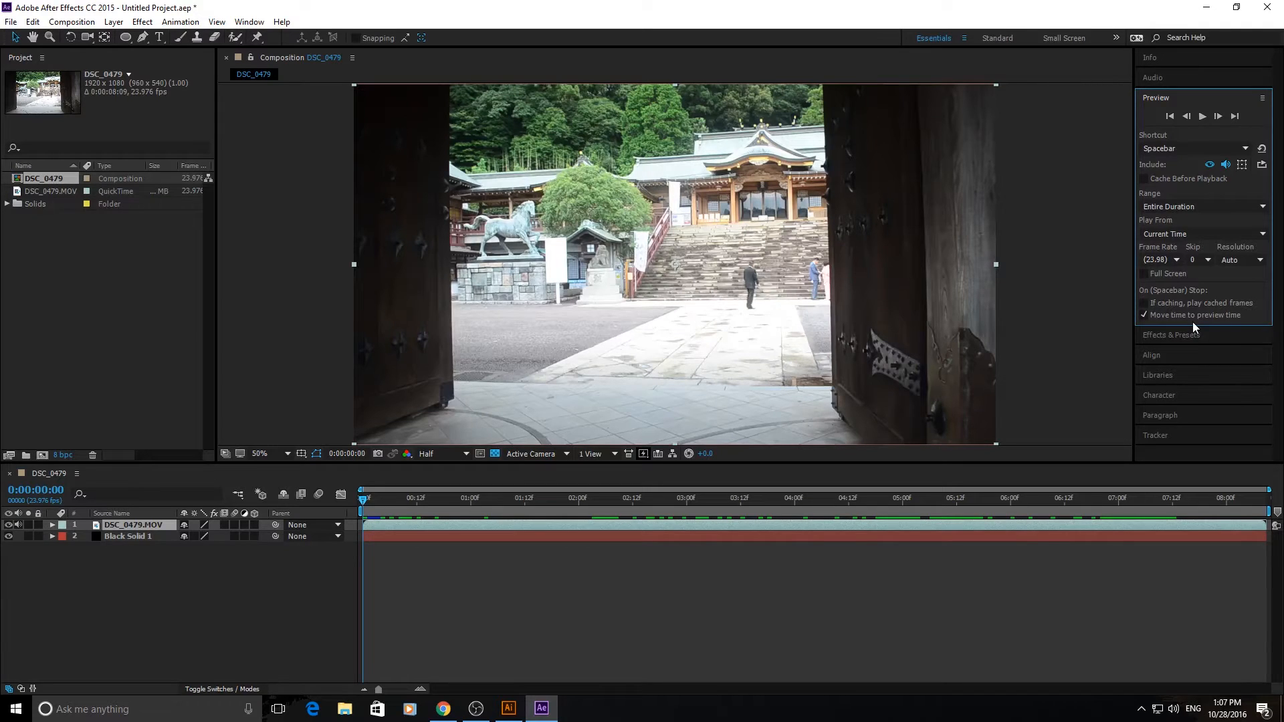
left_click_drag(1193, 325, 1197, 160)
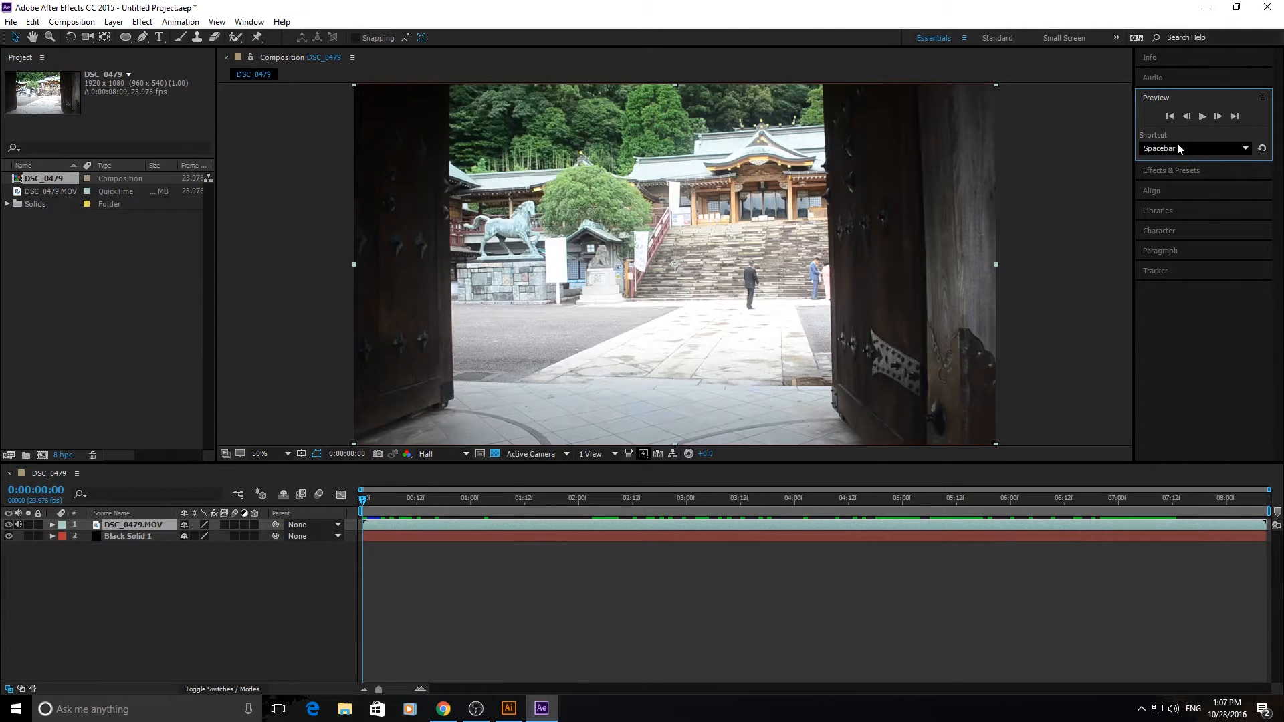
left_click(505, 547)
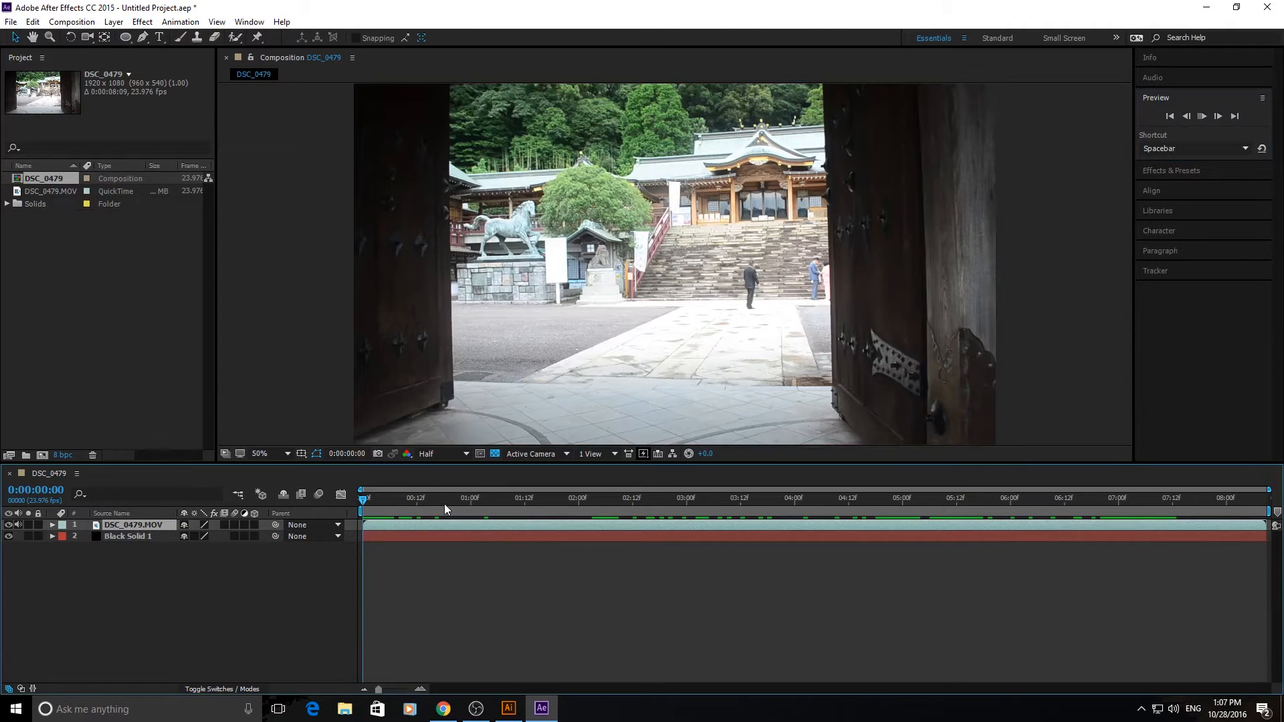
key("space")
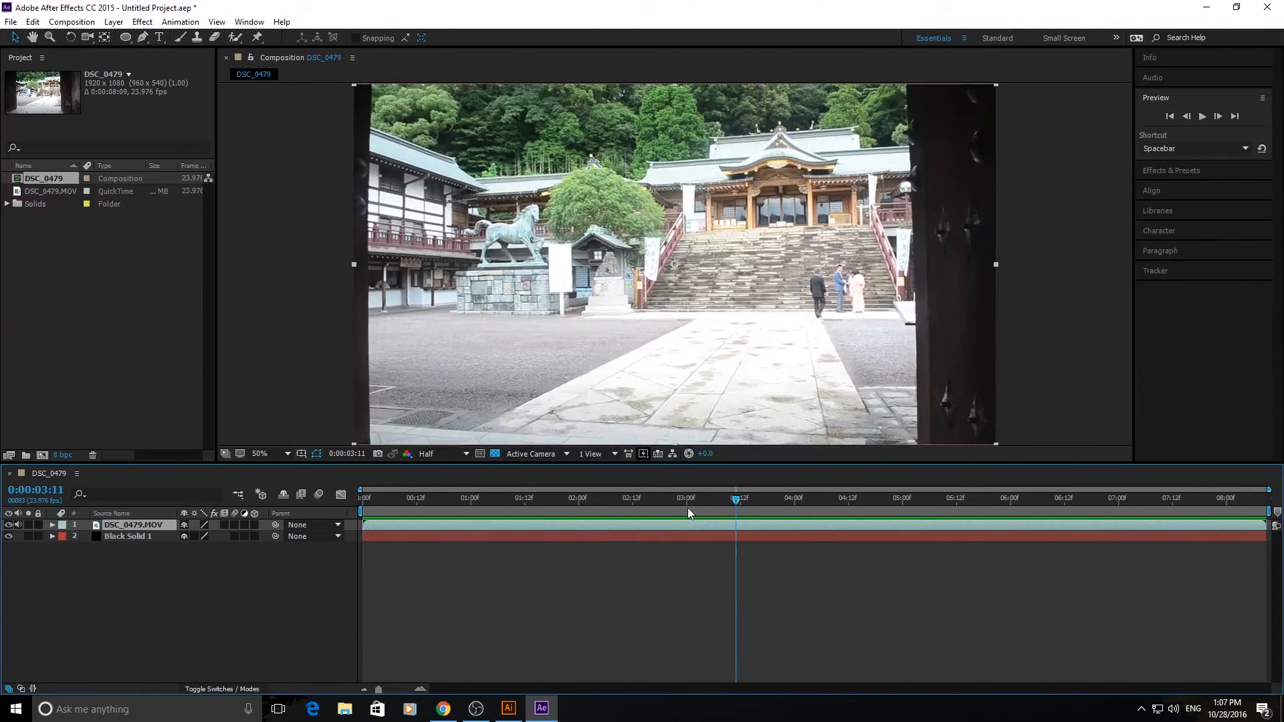
key("space")
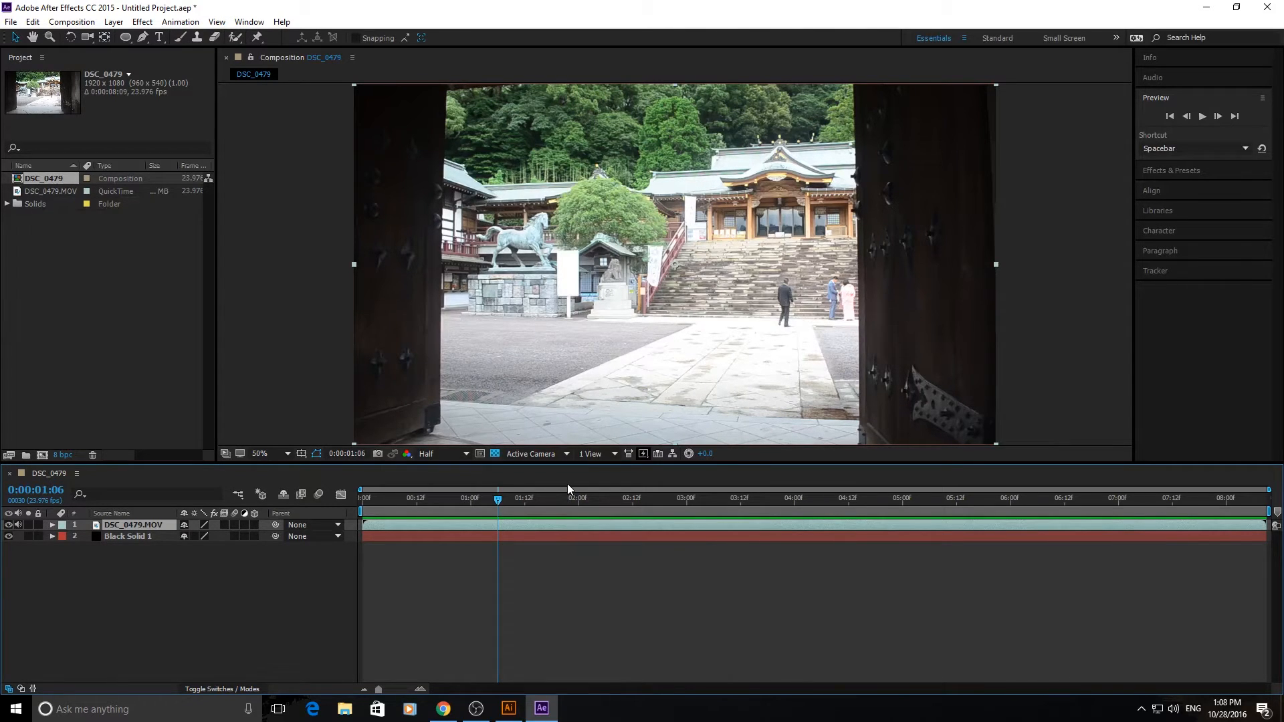
- Replay the composition from an earlier time and from its first frame, then set the current time back to 0:00:00:00
left_click(543, 538)
left_click(403, 500)
key("space")
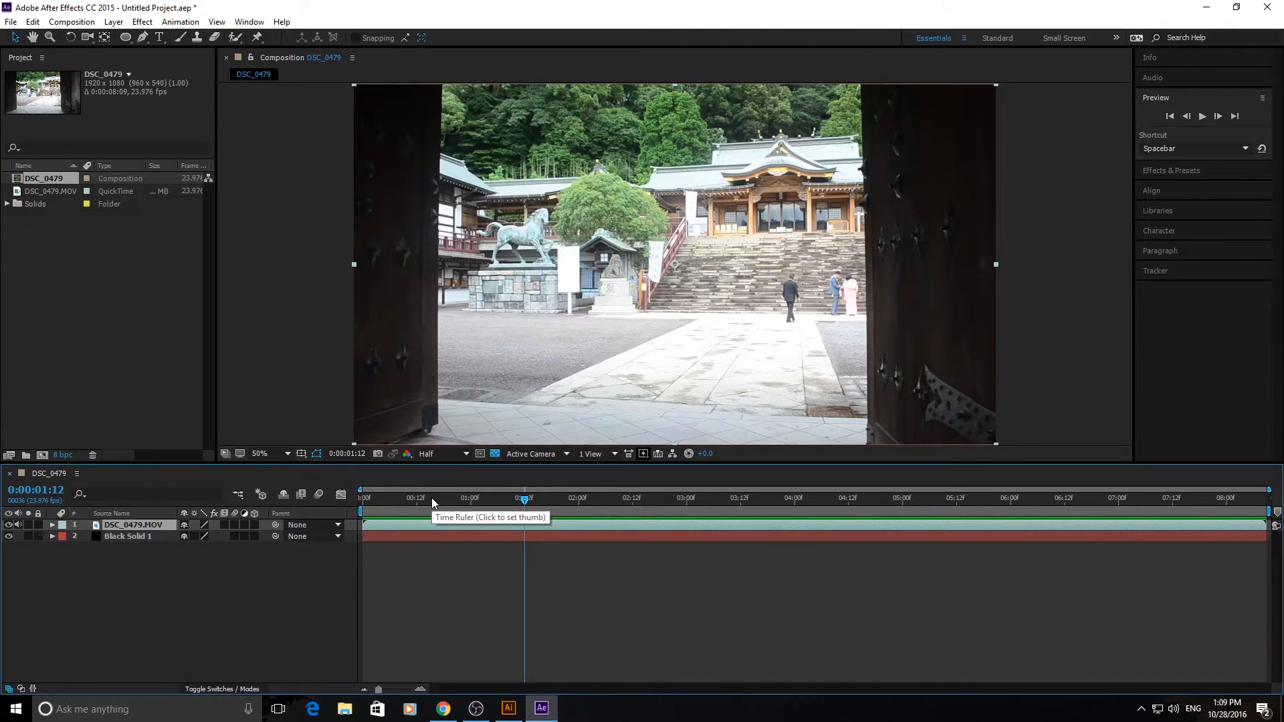
left_click_drag(432, 498, 344, 493)
key("space")
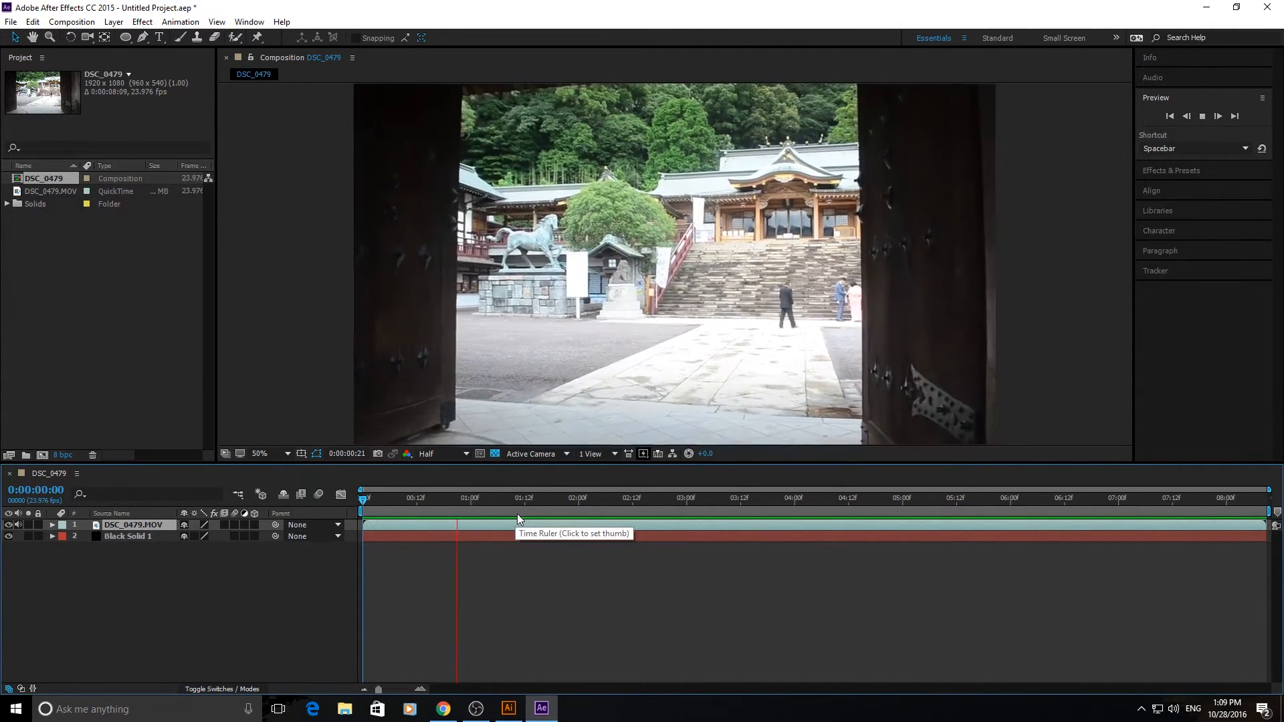
key("space")
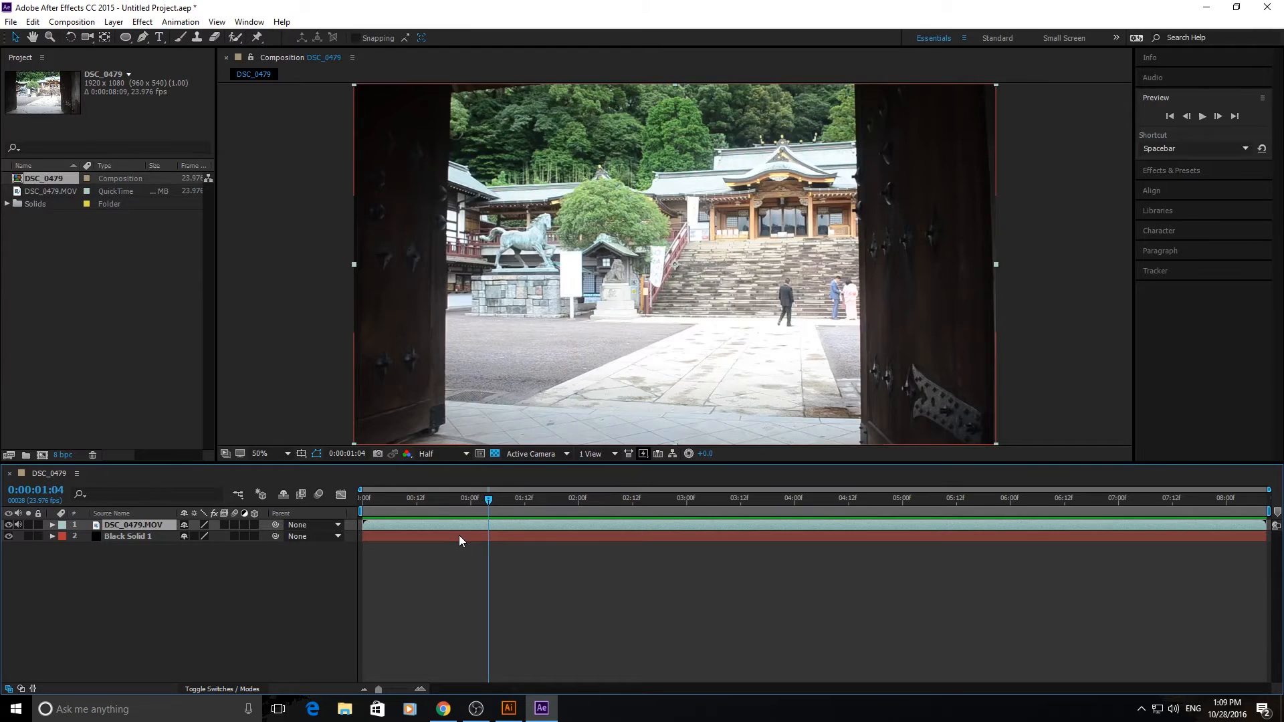
left_click_drag(461, 492, 357, 491)
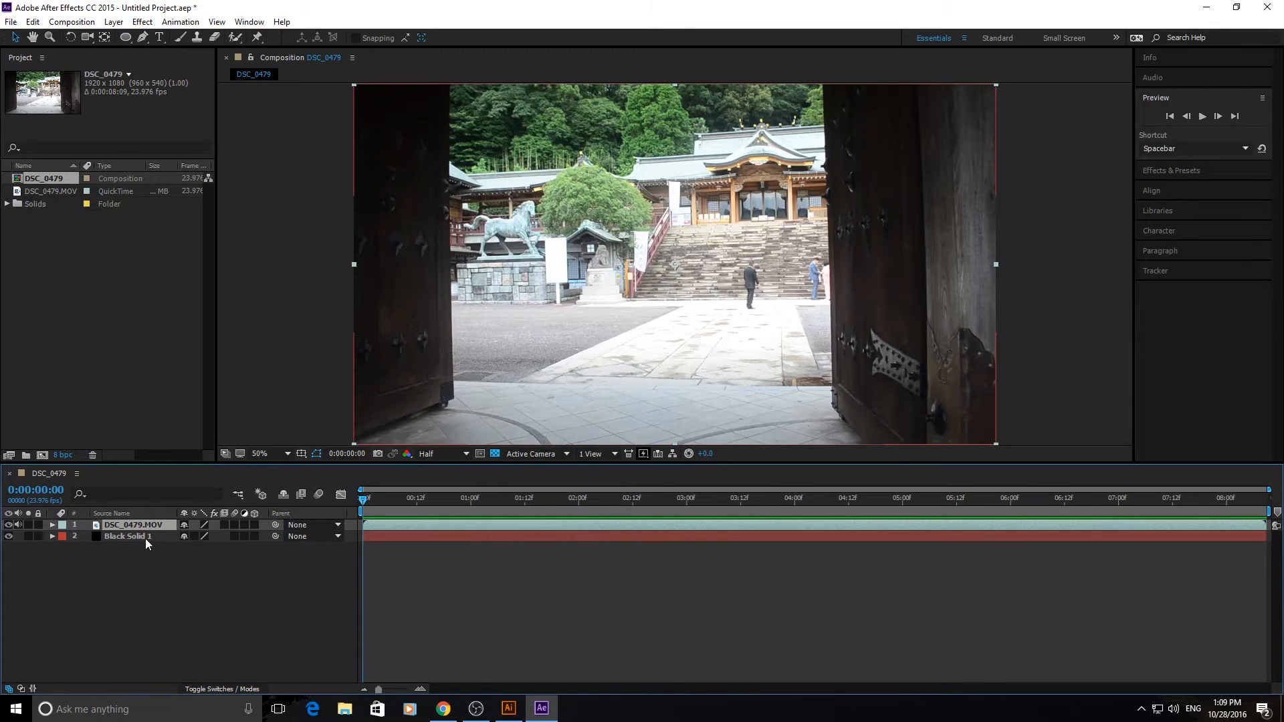
- Move Black Solid 1 above the DSC_0479.MOV layer and draw an elliptical mask on it spanning the full frame
left_click_drag(145, 539, 143, 521)
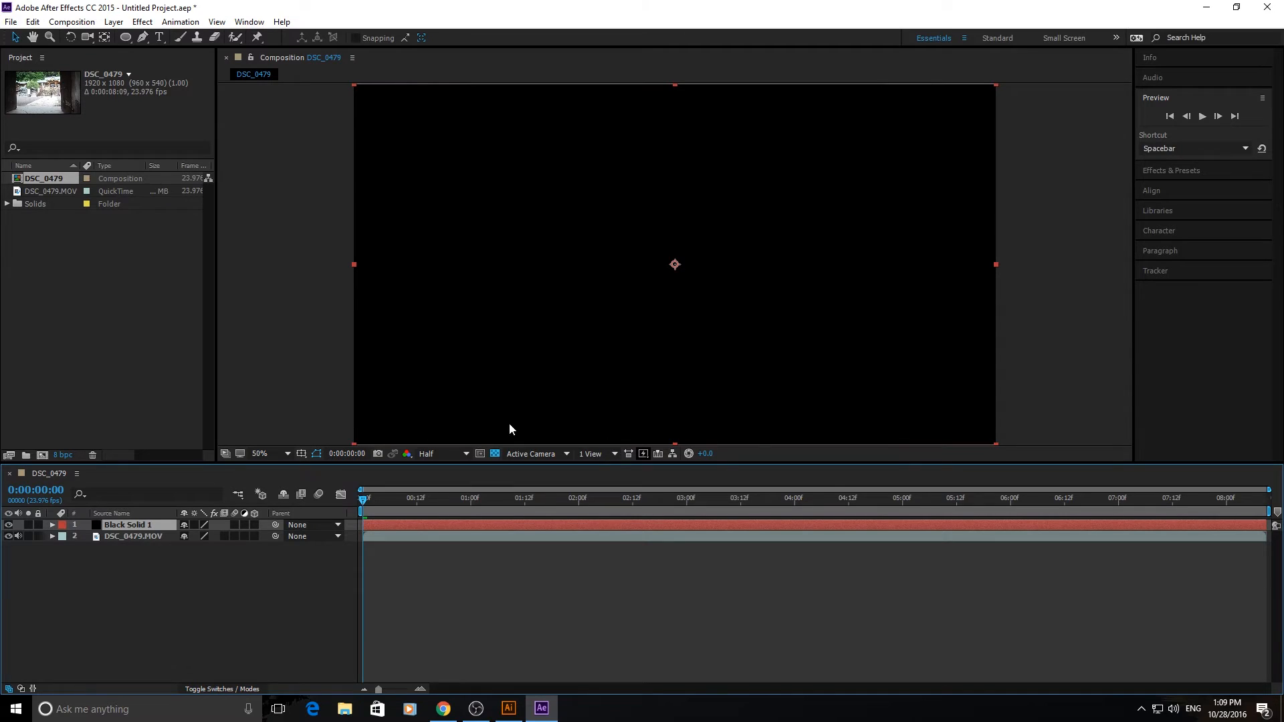
left_click(124, 37)
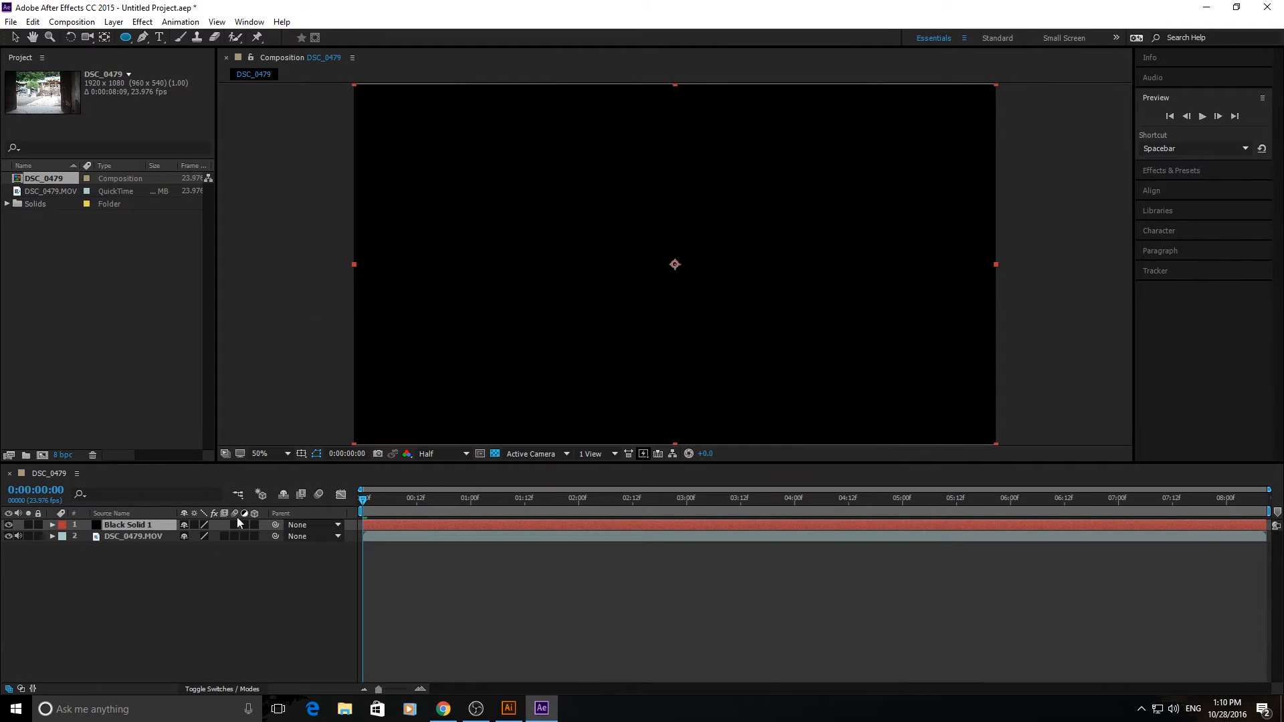
left_click(143, 535)
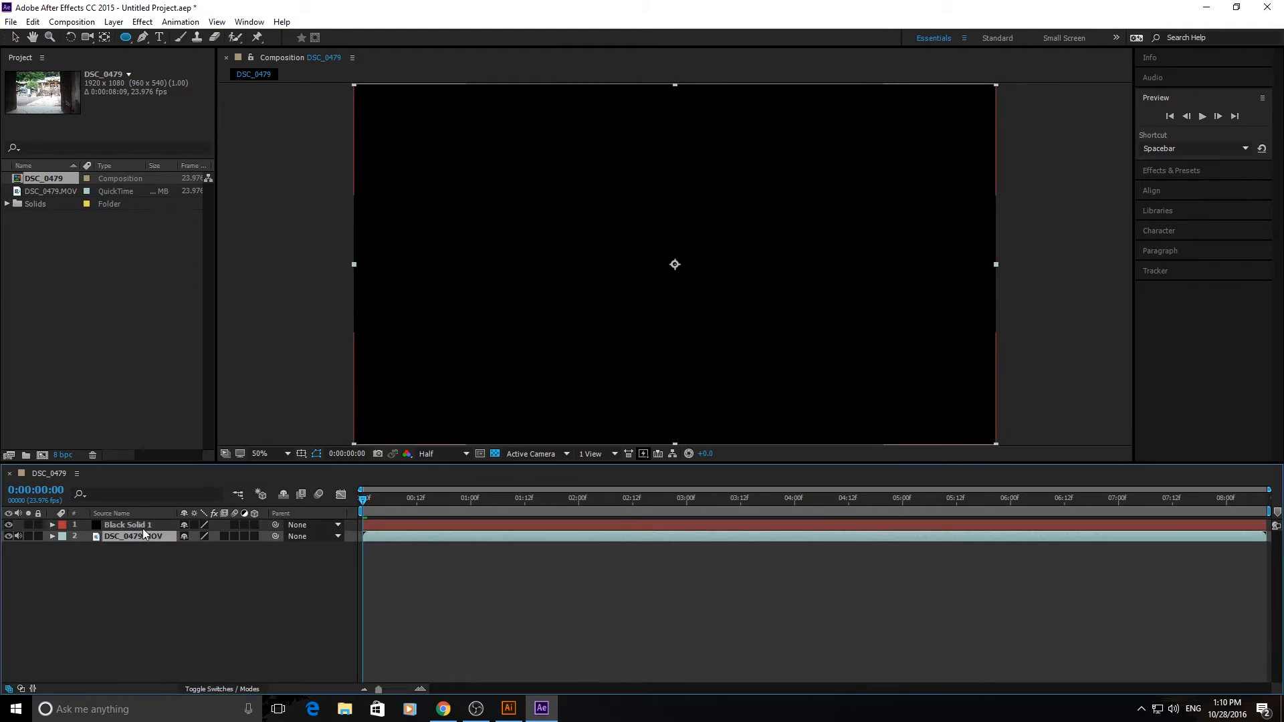
left_click(142, 527)
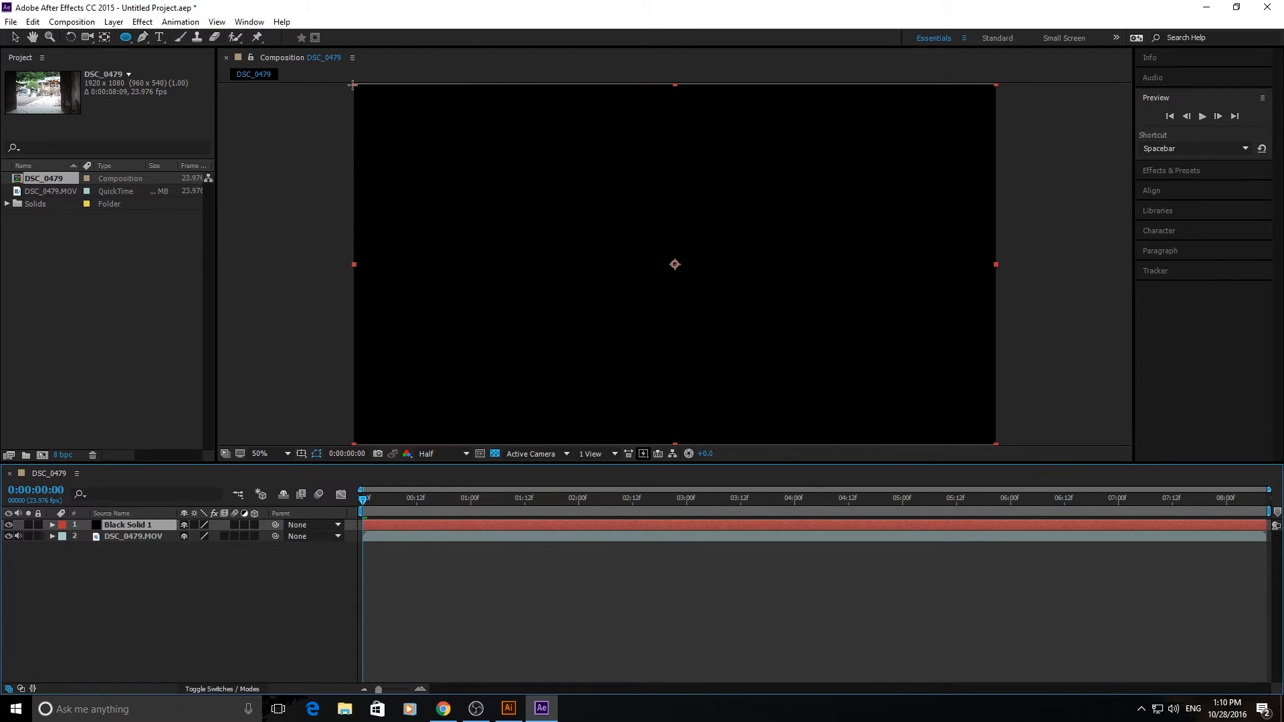
left_click_drag(352, 84, 996, 451)
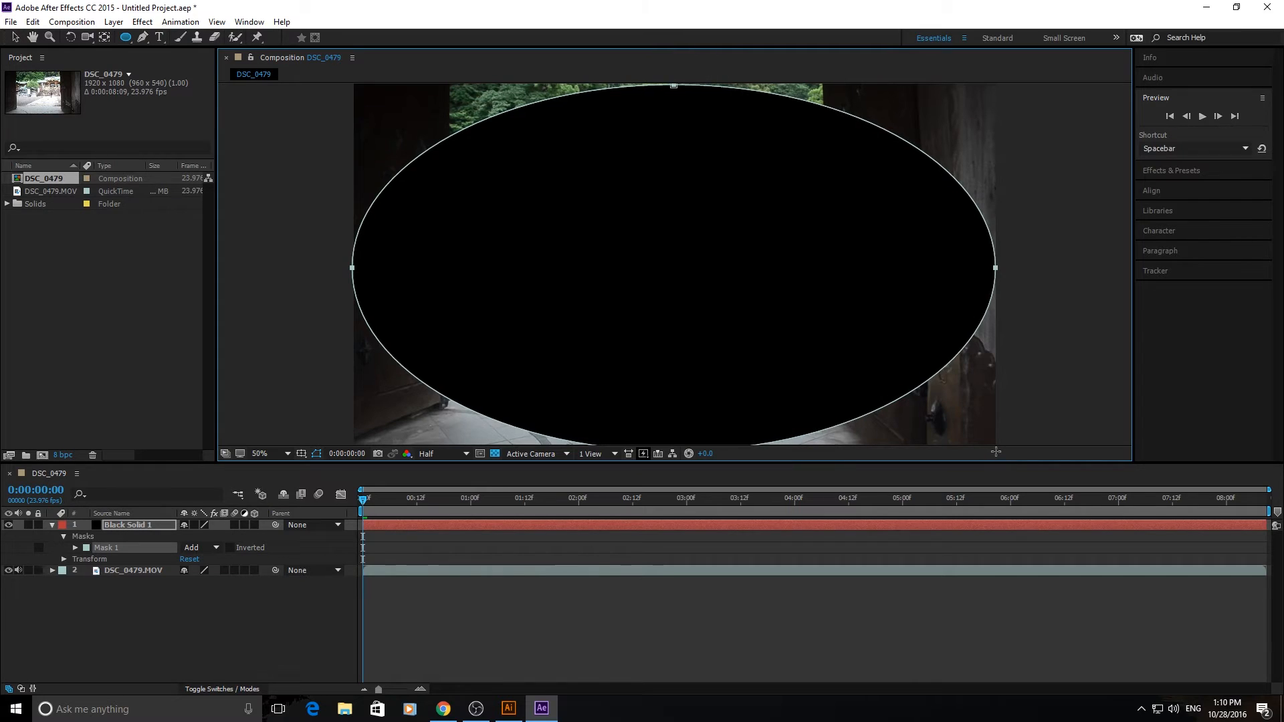
- Enlarge the Composition panel by shortening the timeline area, and collapse and re-expand the mask properties of Black Solid 1
left_click_drag(679, 464, 679, 504)
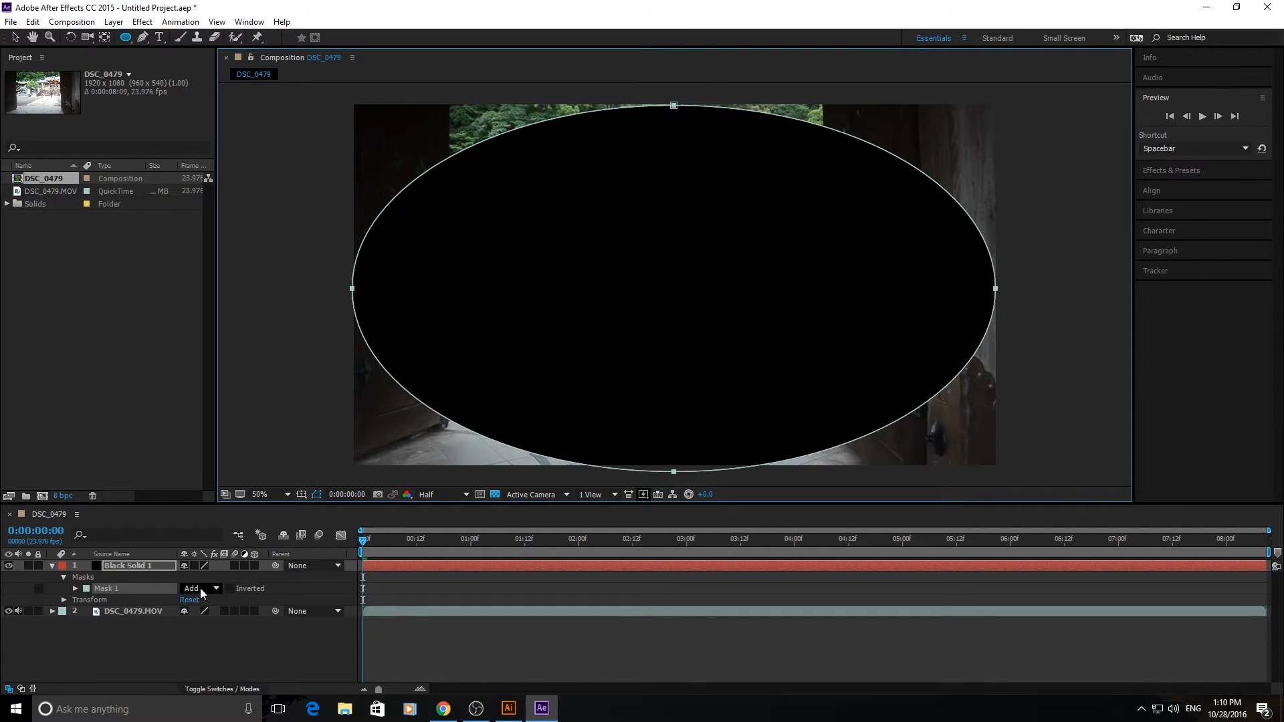
left_click(53, 566)
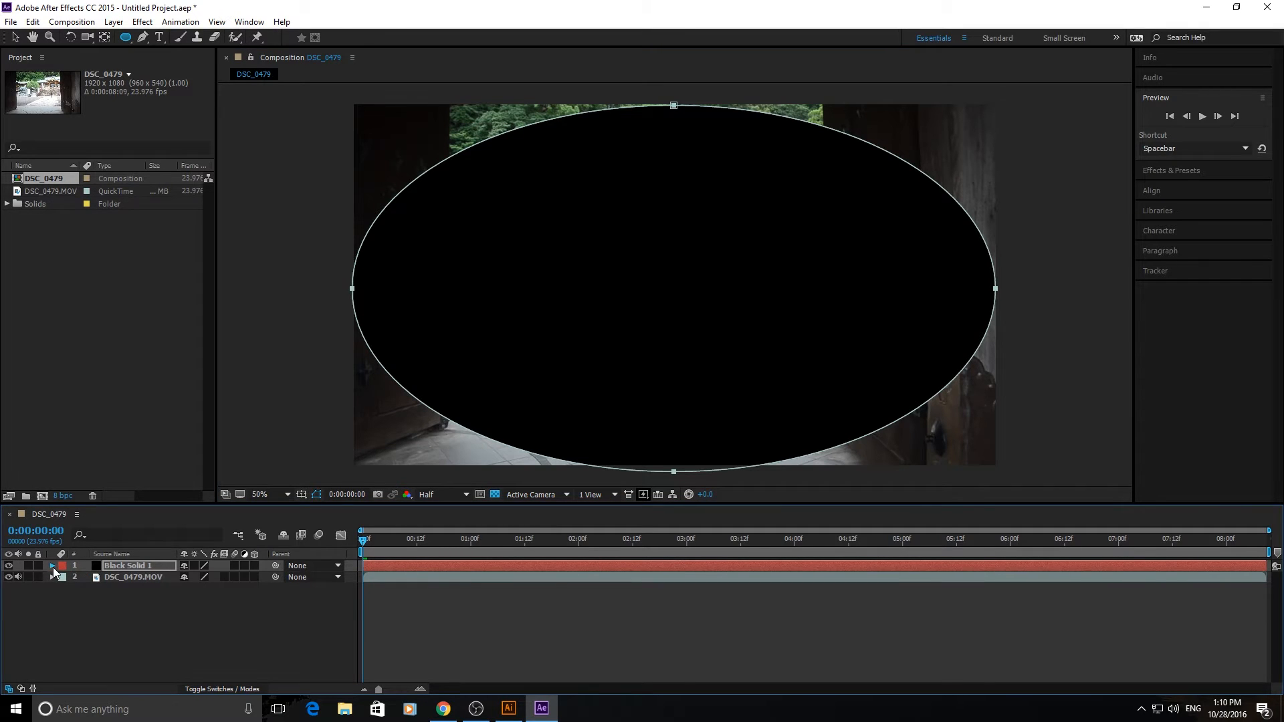
left_click(53, 565)
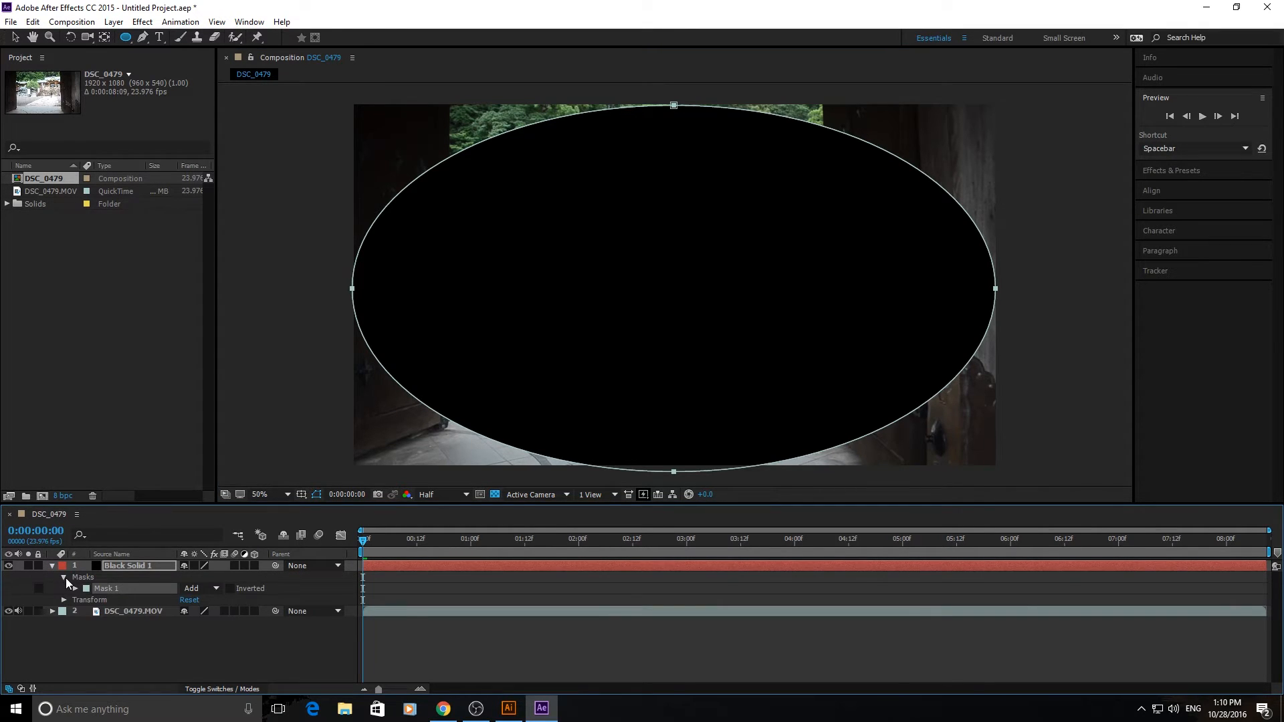
left_click(65, 577)
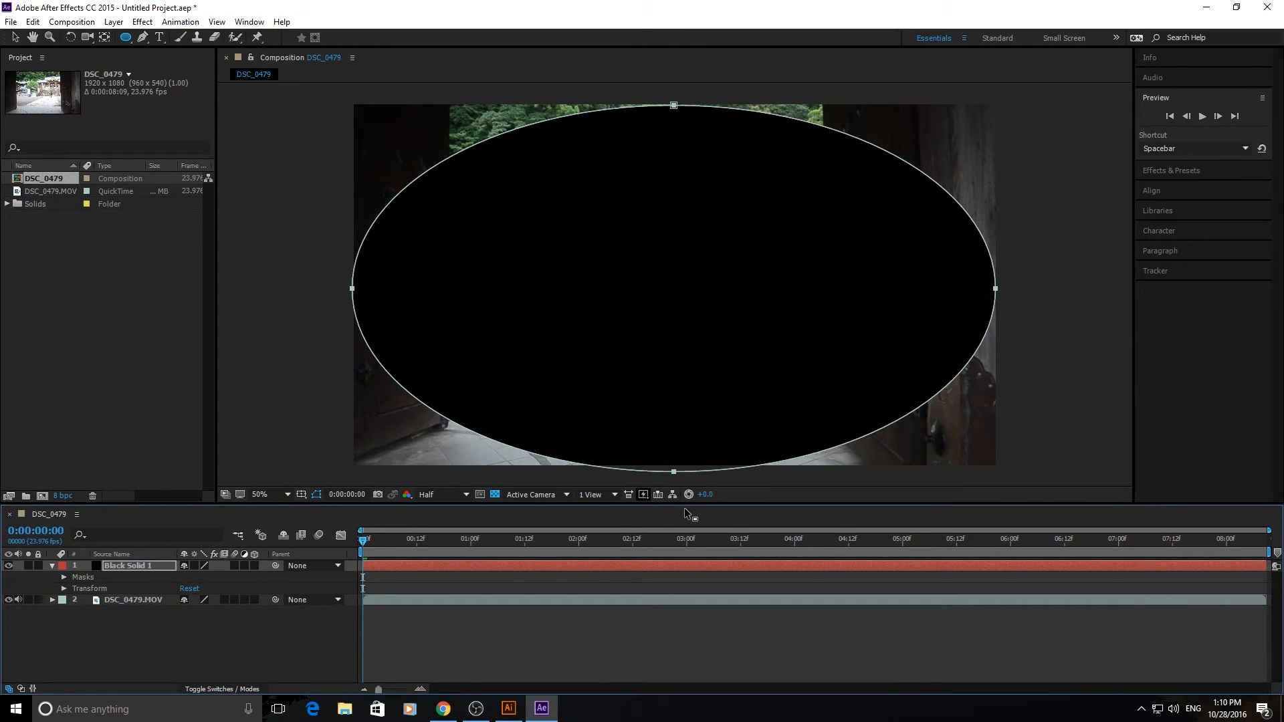
left_click(63, 577)
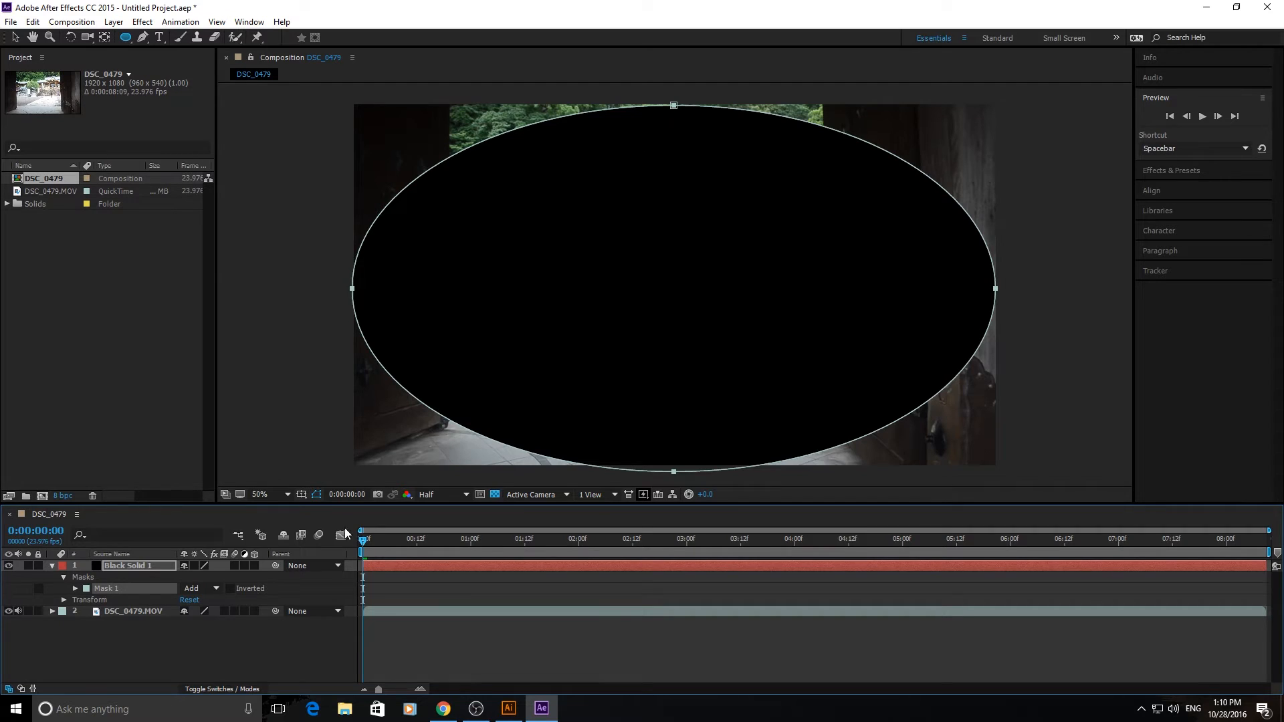
- Set the mode of Black Solid 1's elliptical mask to Subtract, return to the Selection tool and deselect the layer
left_click(214, 594)
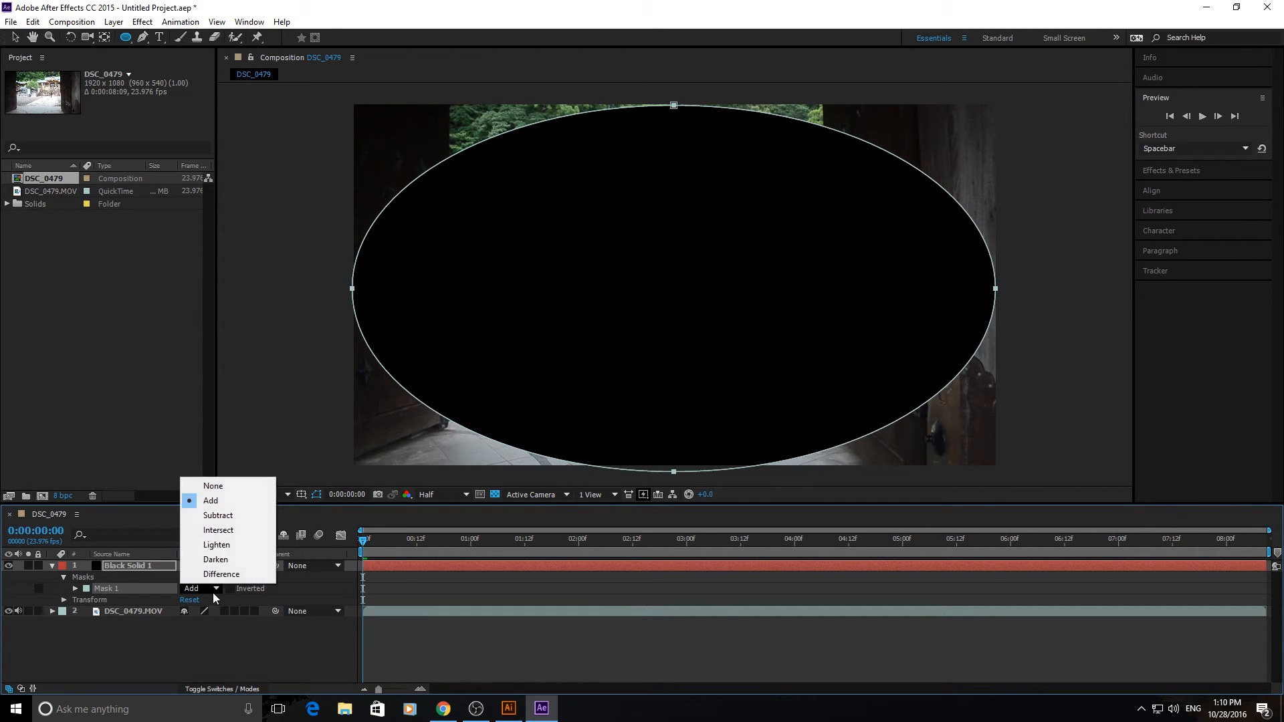
left_click(242, 517)
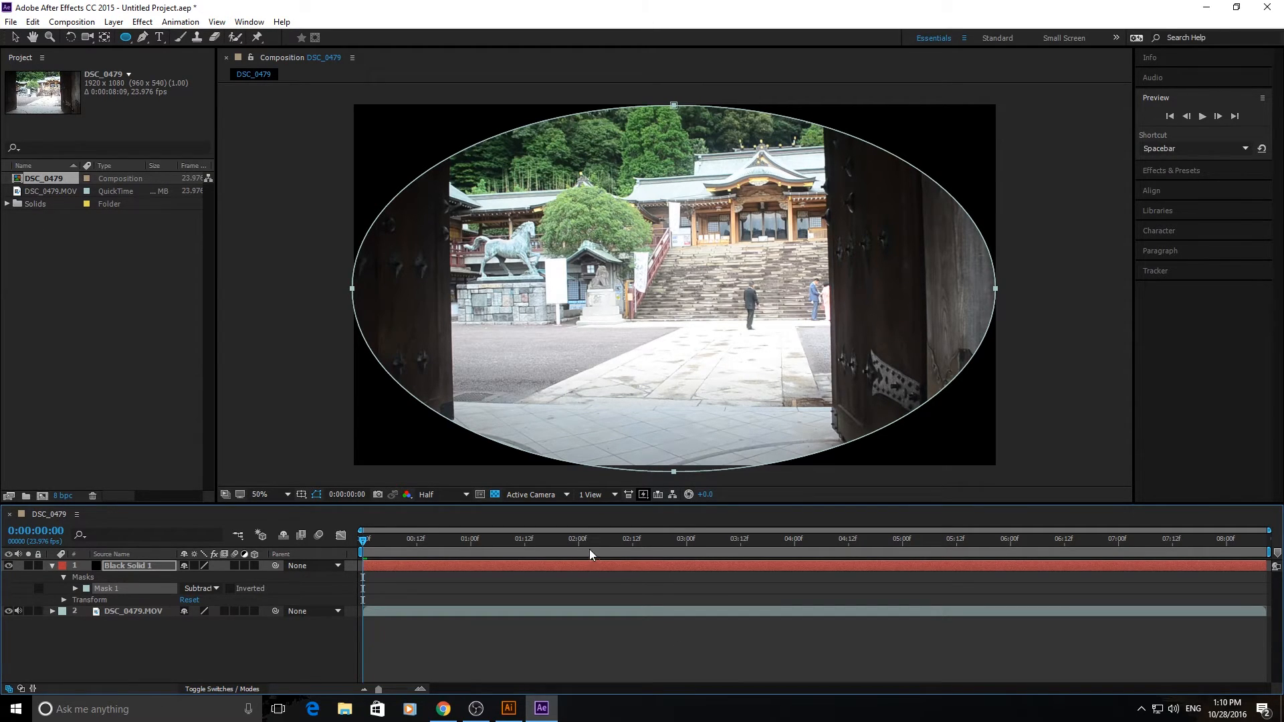
key("v")
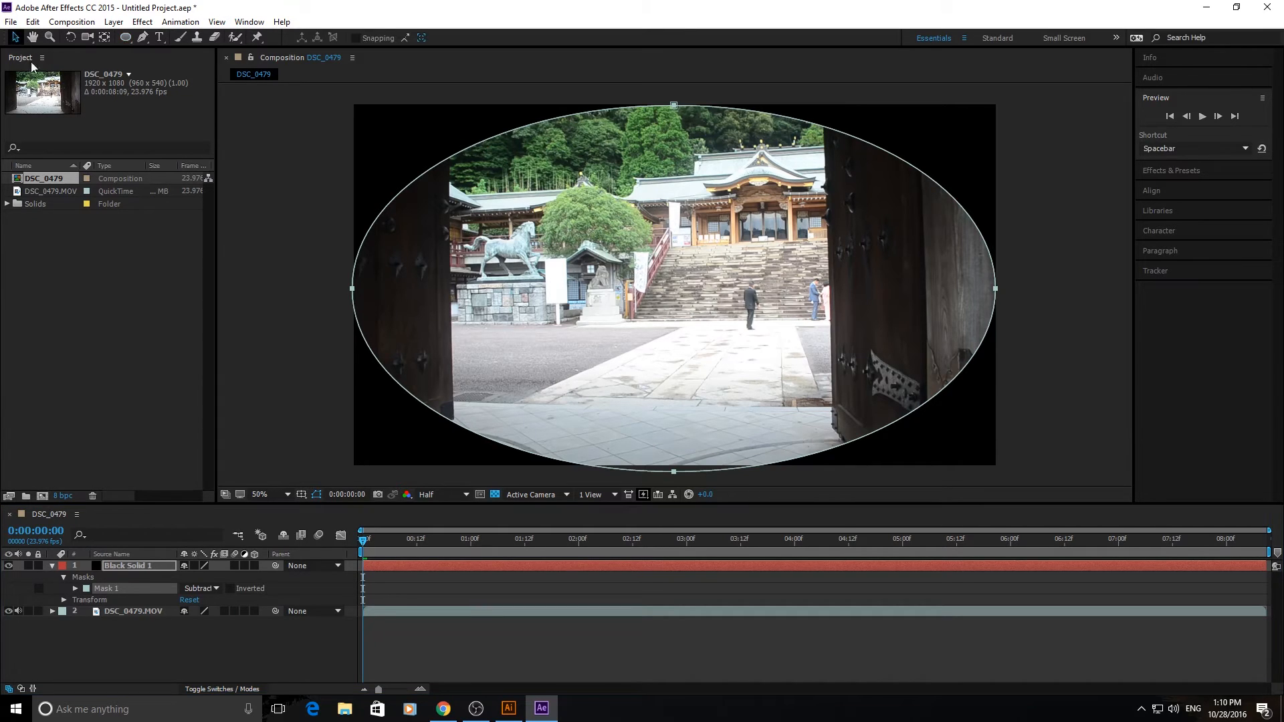
left_click(506, 630)
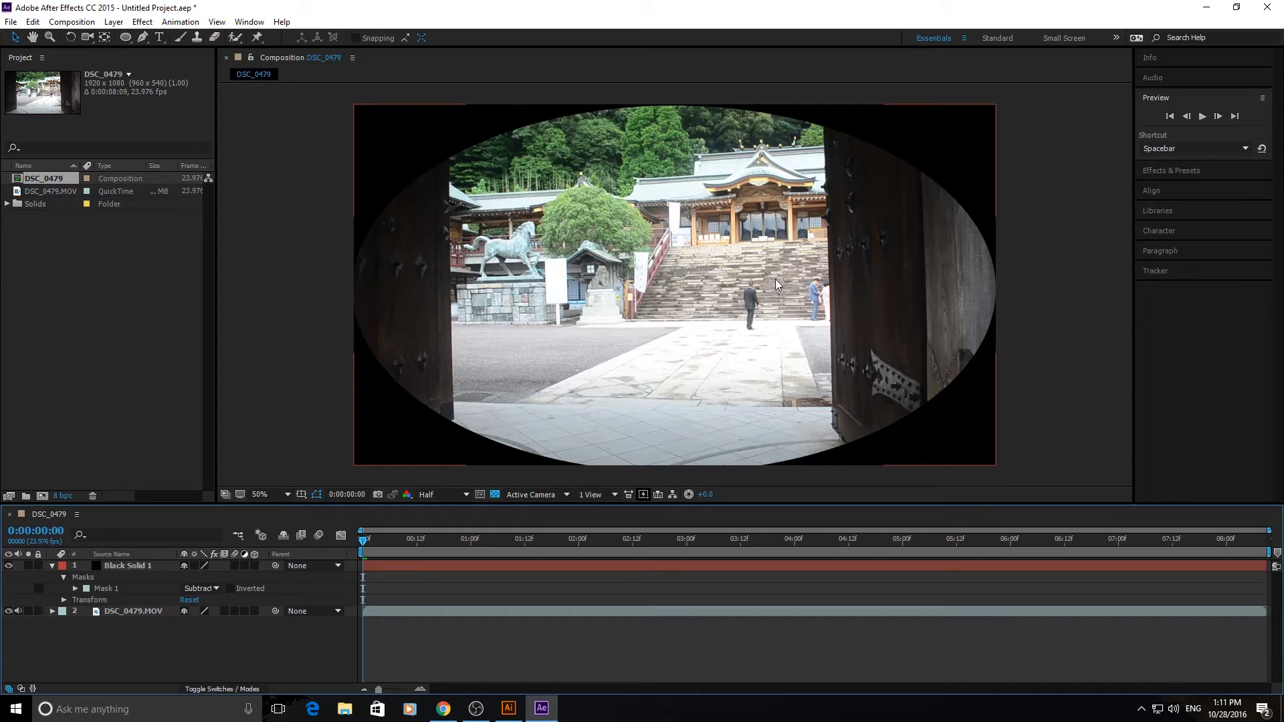
- Feather Mask 1 on Black Solid 1 by 155 pixels in both directions and deselect the layer
key("ctrl+5")
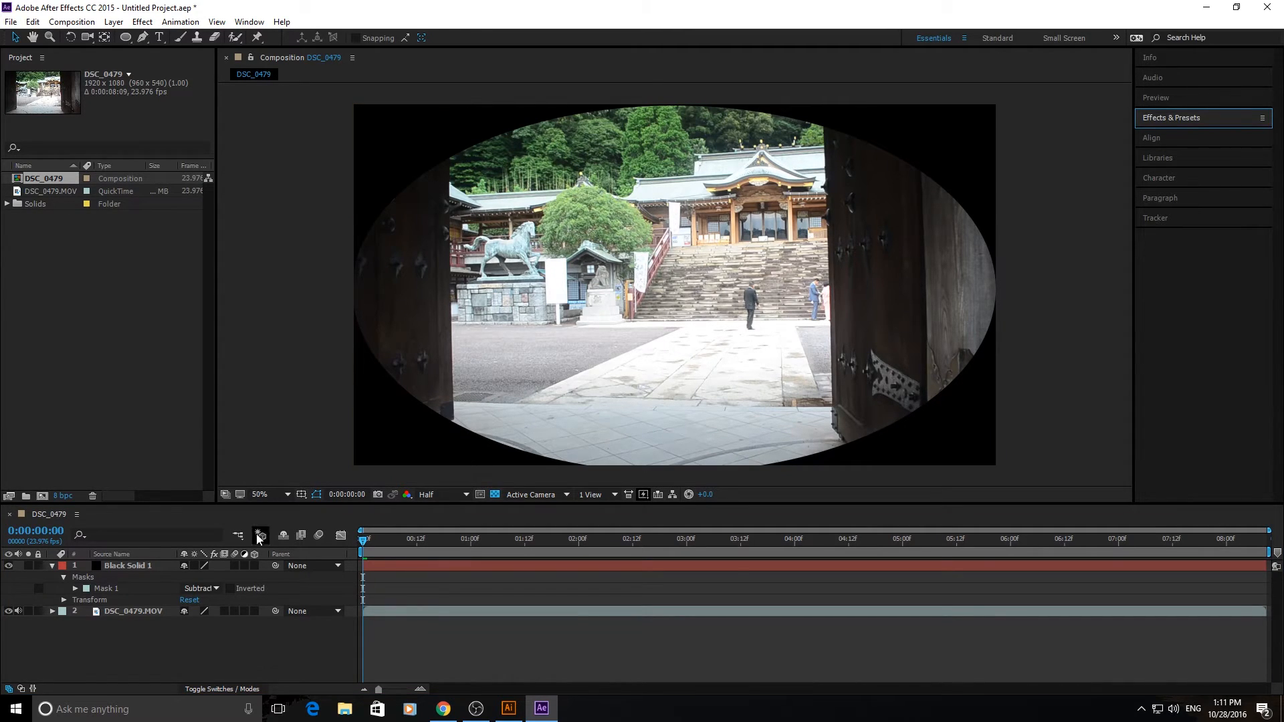
left_click(75, 588)
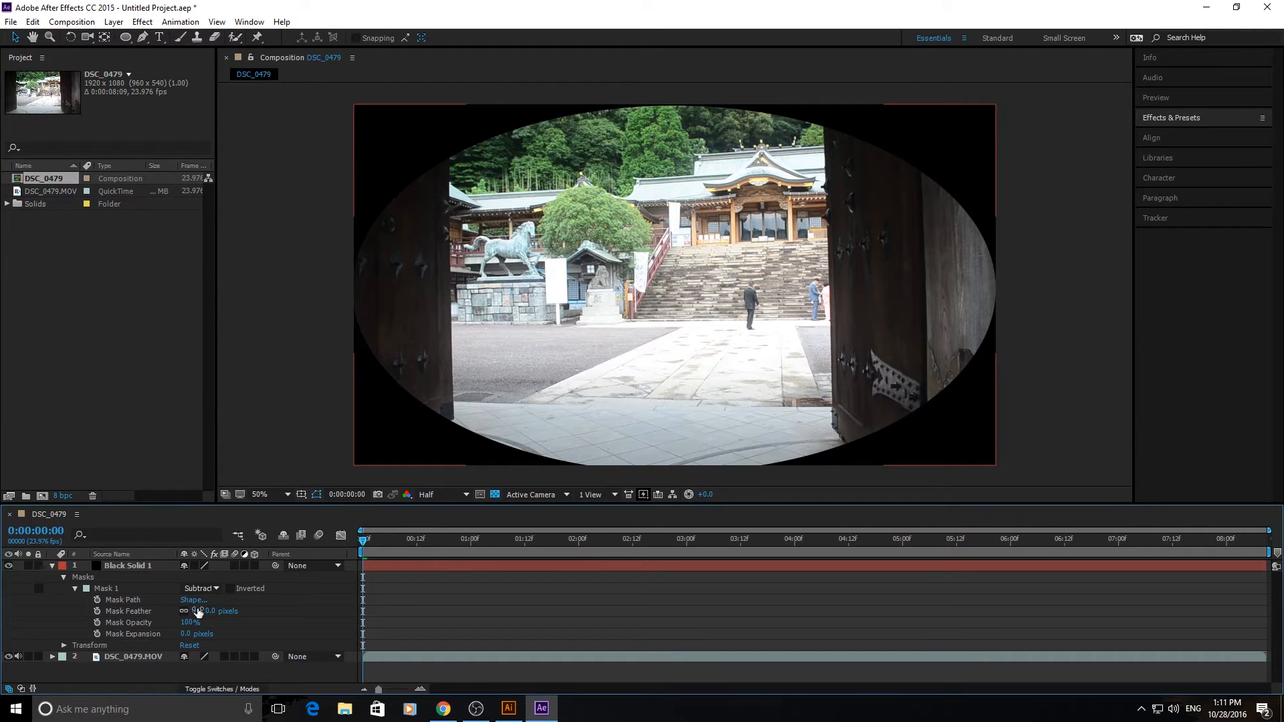
left_click_drag(196, 611, 299, 600)
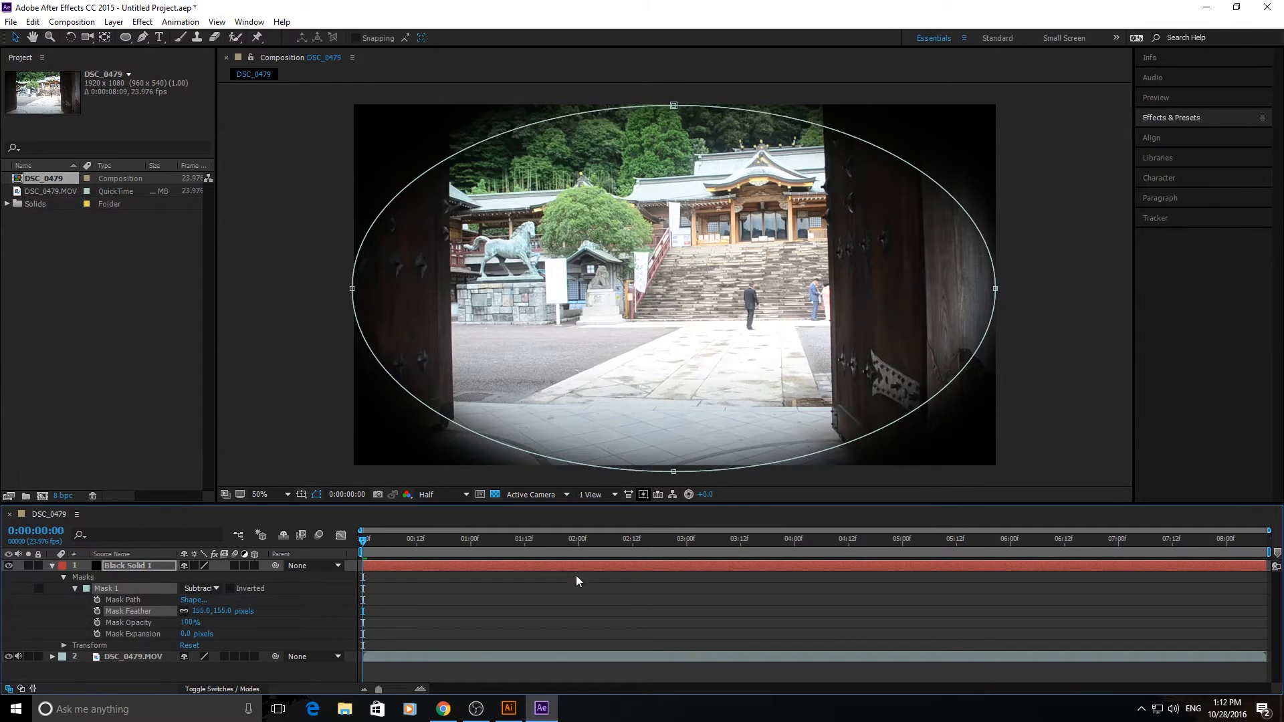
left_click(486, 602)
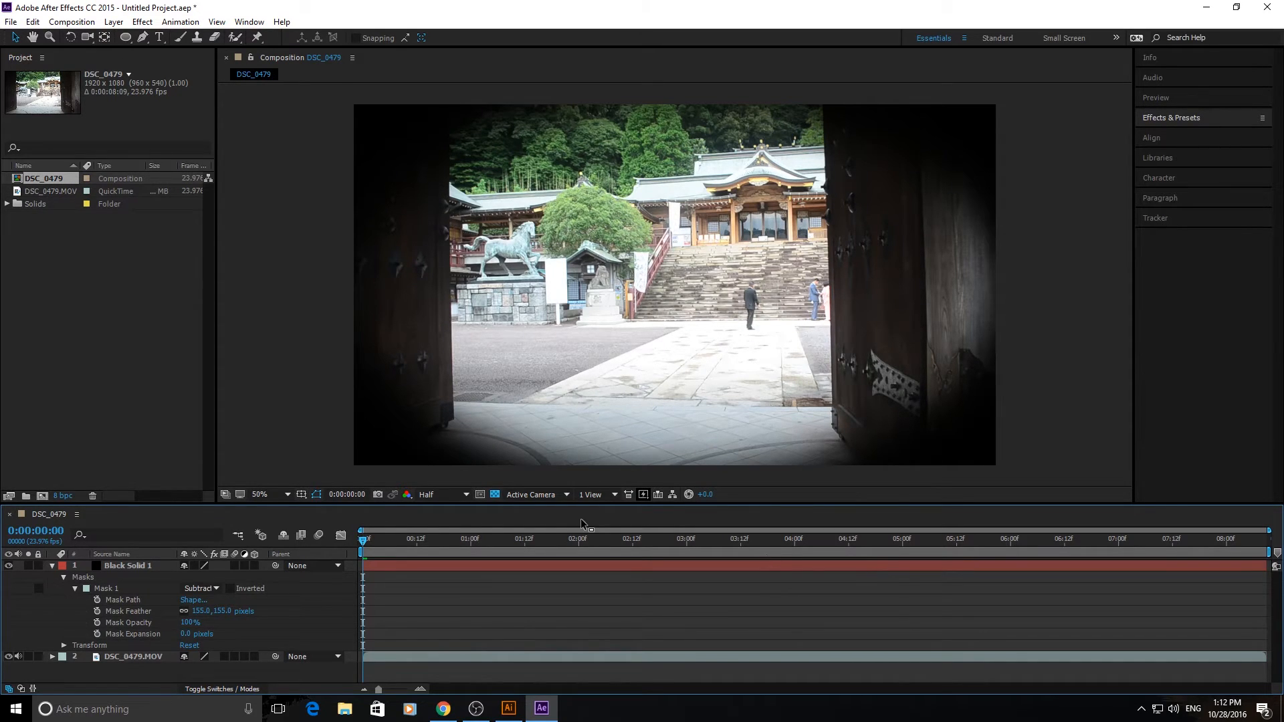
- Set the layer opacity of Black Solid 1 to 31%, deselect the layer and collapse its properties
left_click(63, 647)
scroll(153, 648, "down", 3)
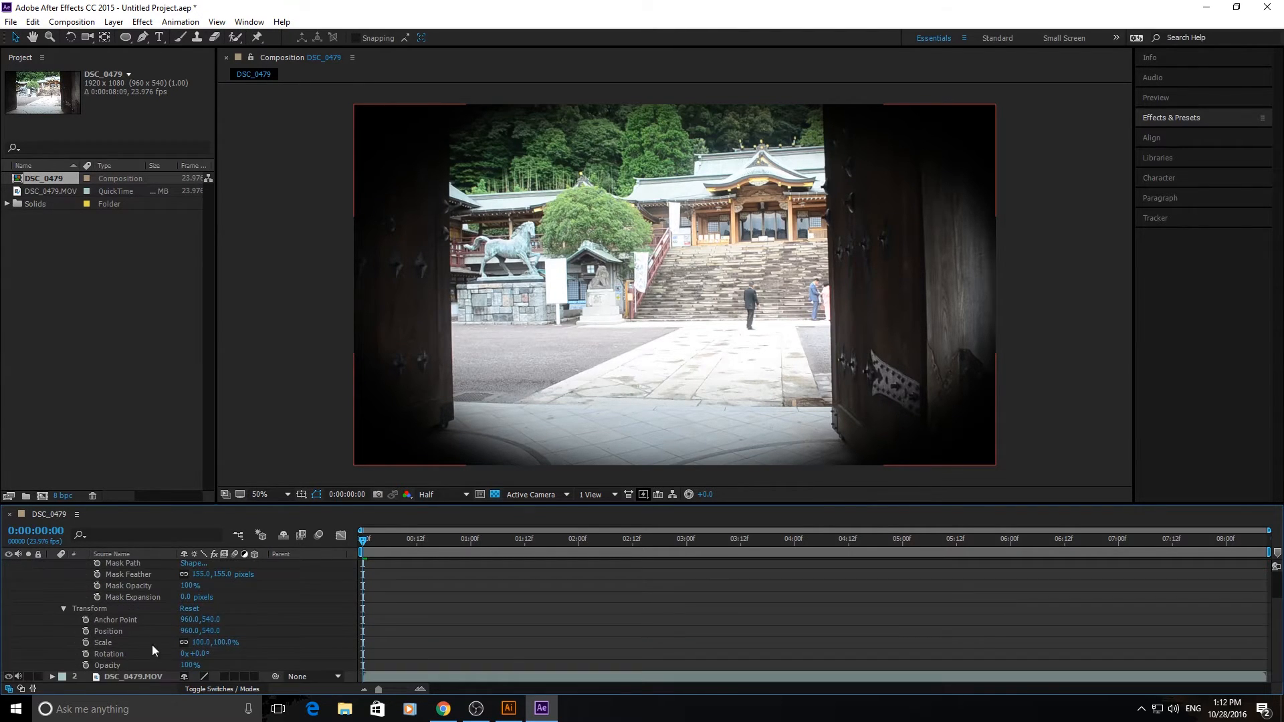
left_click(182, 665)
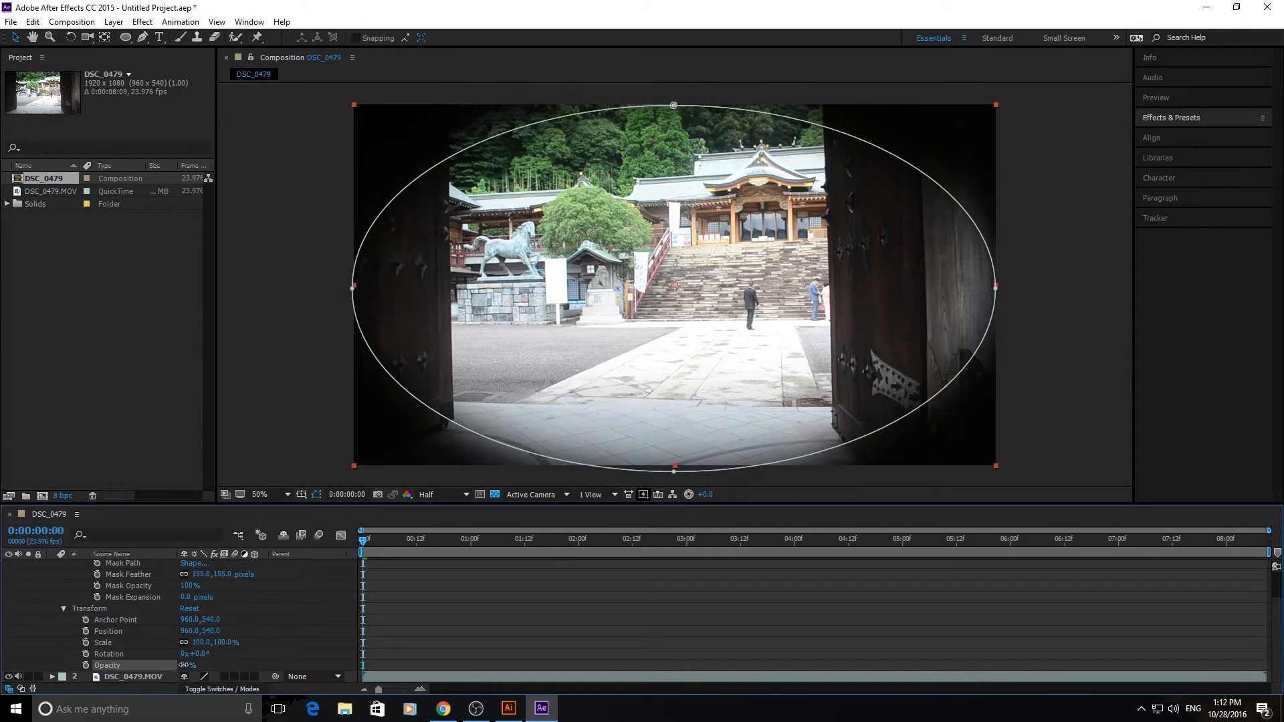
left_click_drag(183, 665, 164, 665)
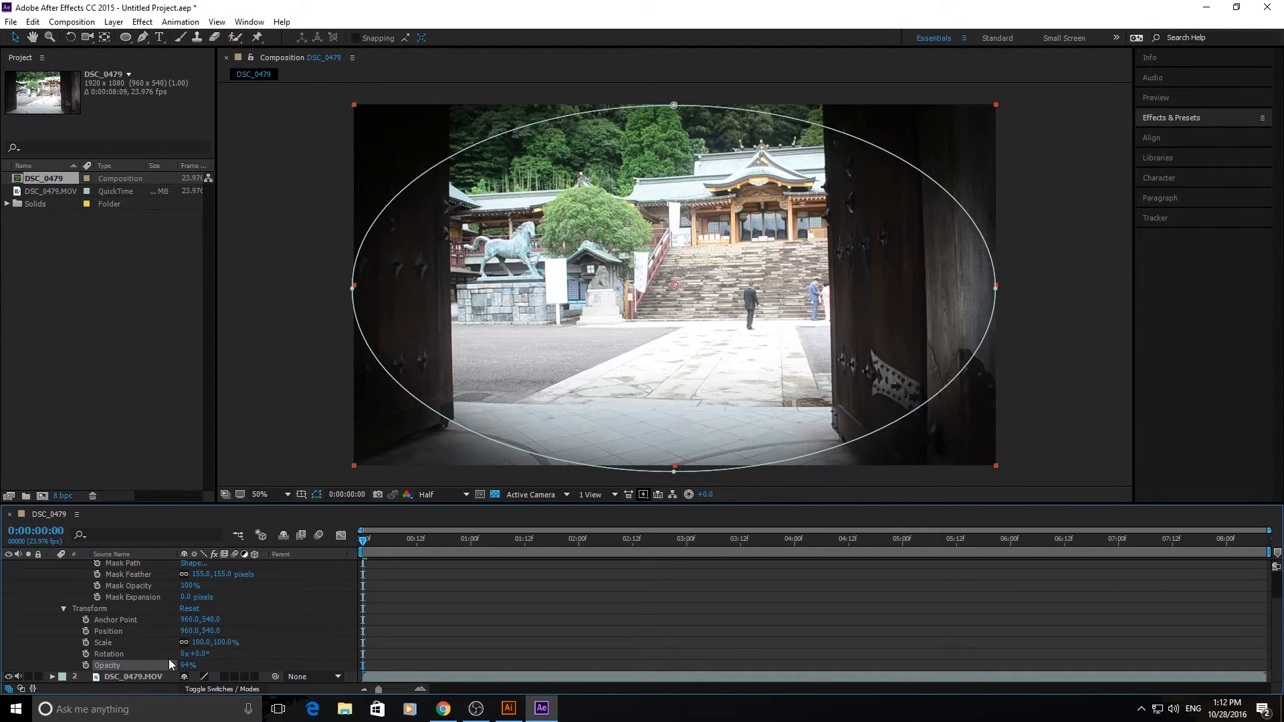
left_click_drag(189, 665, 187, 664)
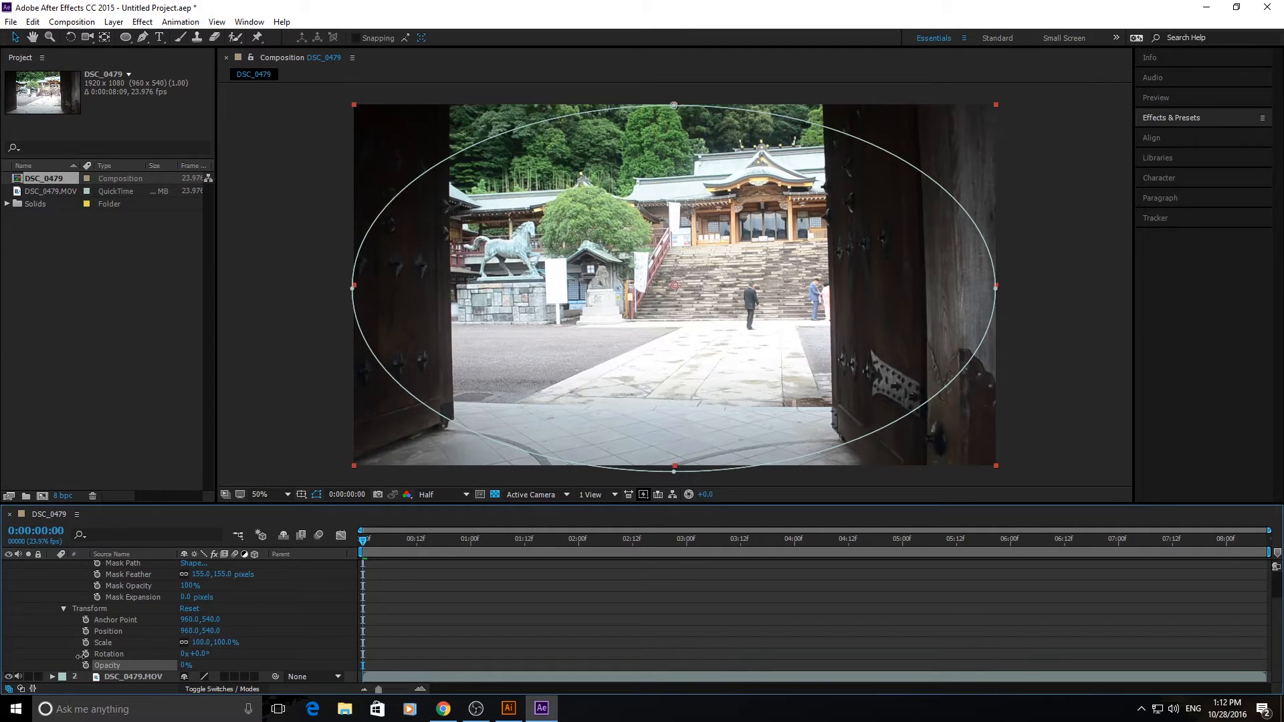
mouse_move(80, 656)
left_mouse_down()
mouse_move(111, 657)
mouse_move(97, 659)
left_mouse_up()
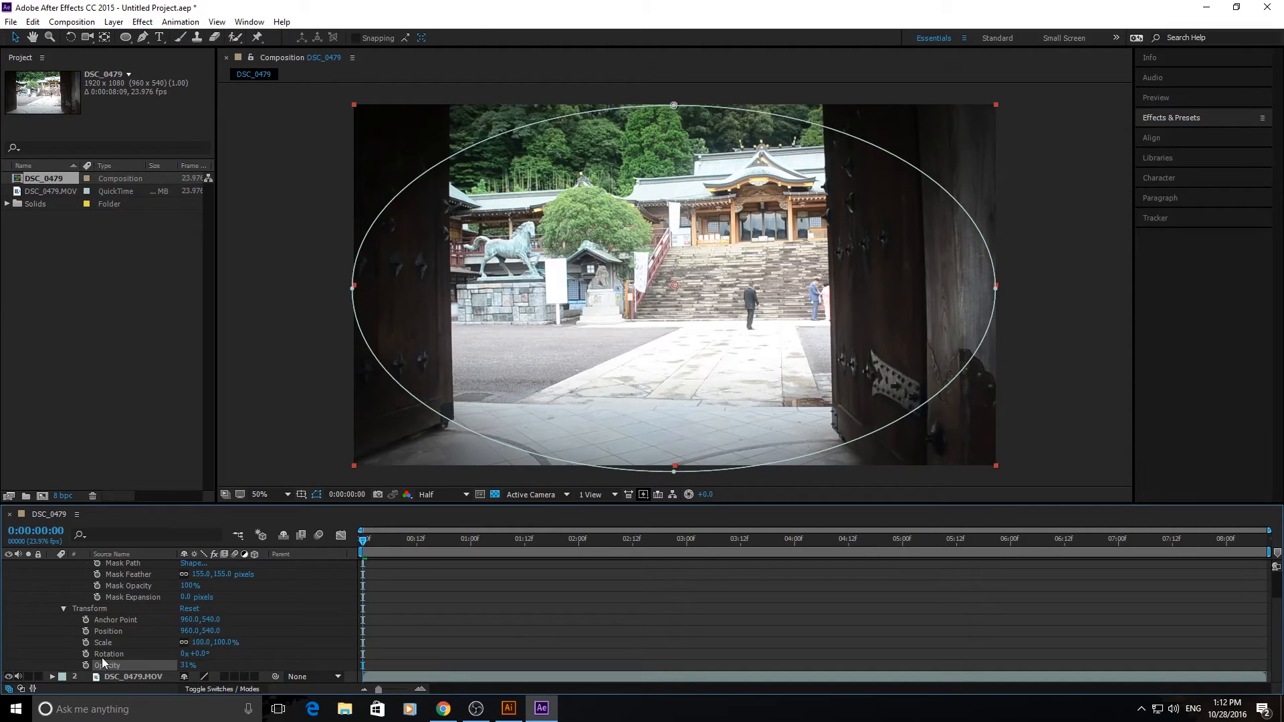
left_click(506, 630)
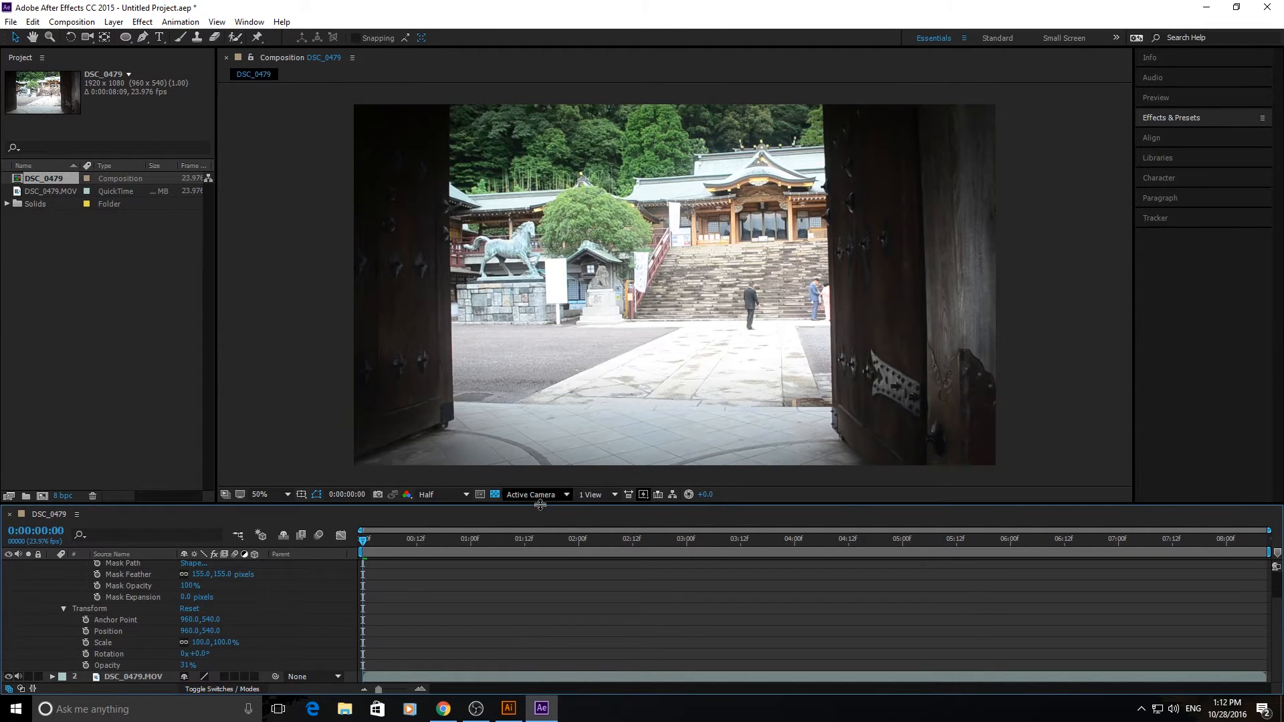
scroll(127, 588, "up", 2)
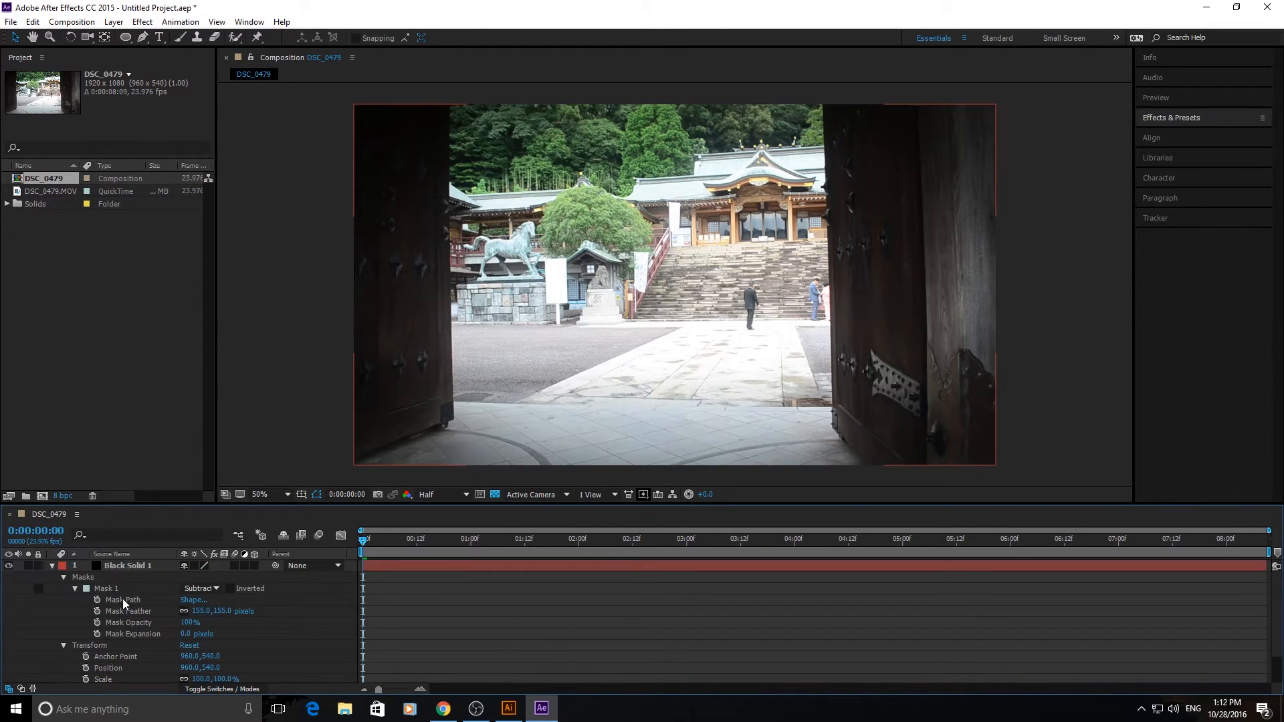
left_click(53, 566)
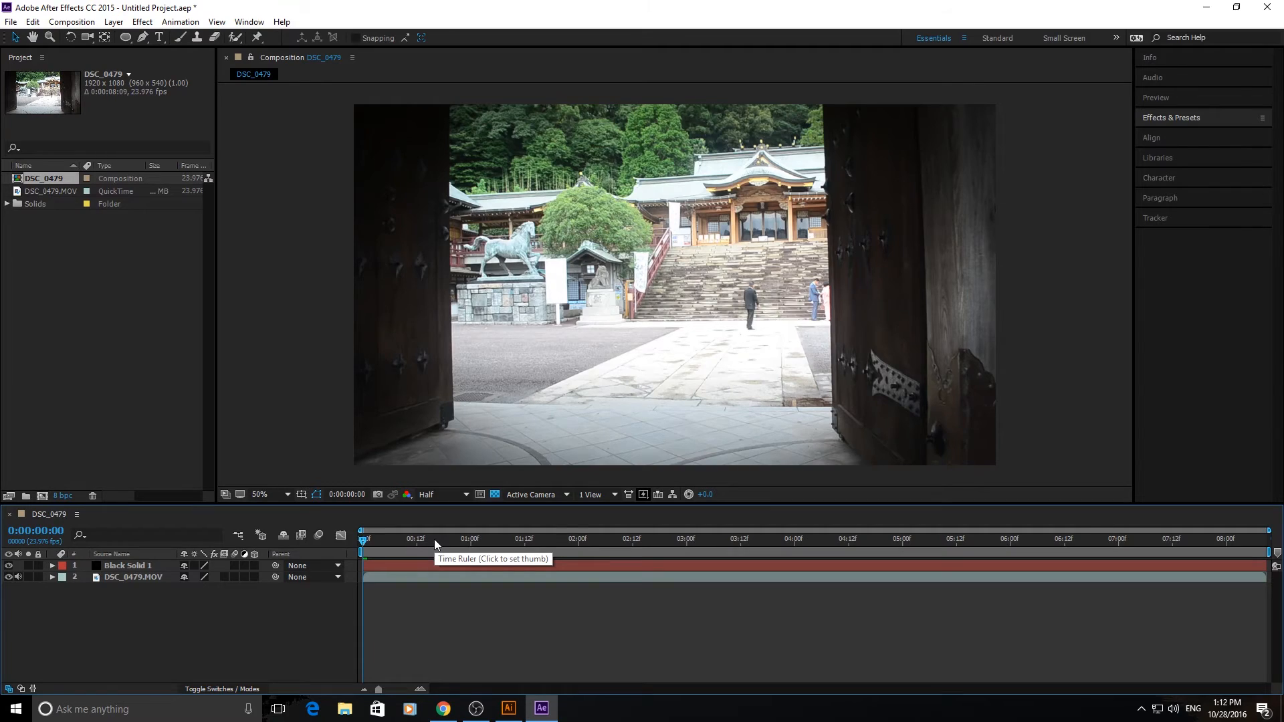
- Move the current time to 0:00:04:07 and repeatedly hide and show Black Solid 1 to compare the frame with and without the vignette
left_click_drag(434, 539, 827, 557)
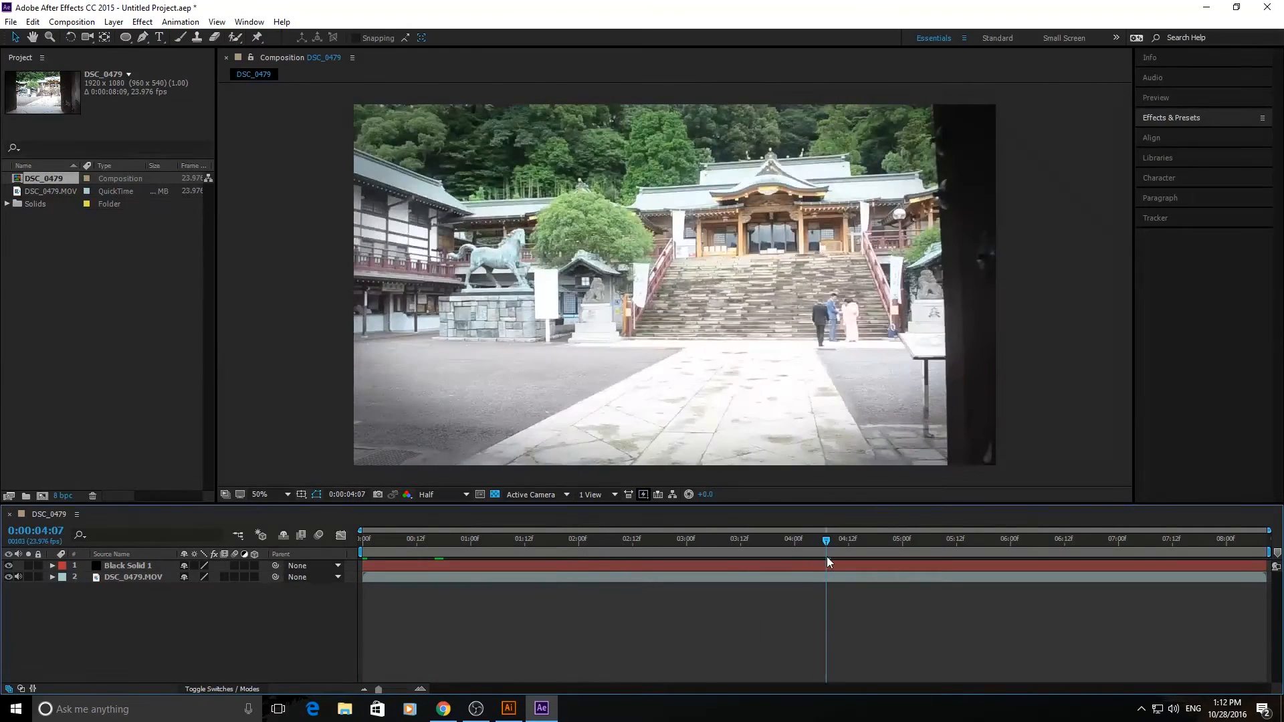
left_click(9, 566)
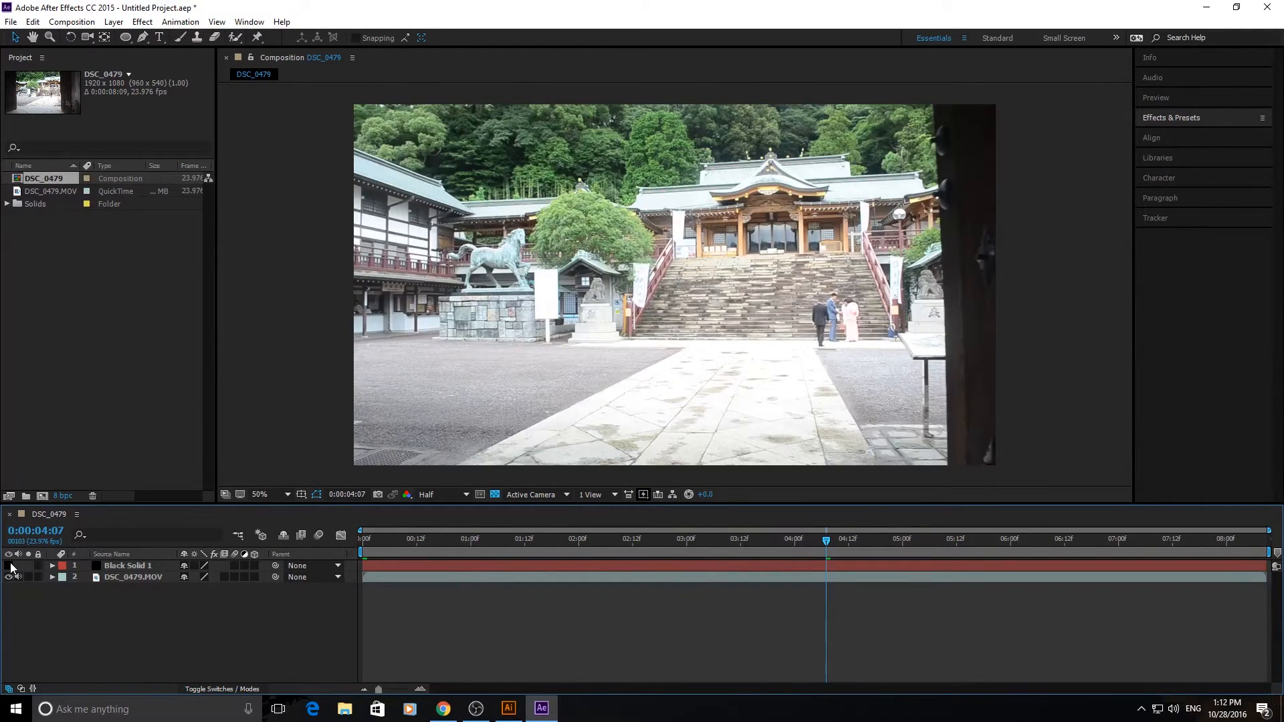
left_click(8, 566)
left_click(9, 566)
left_click(9, 567)
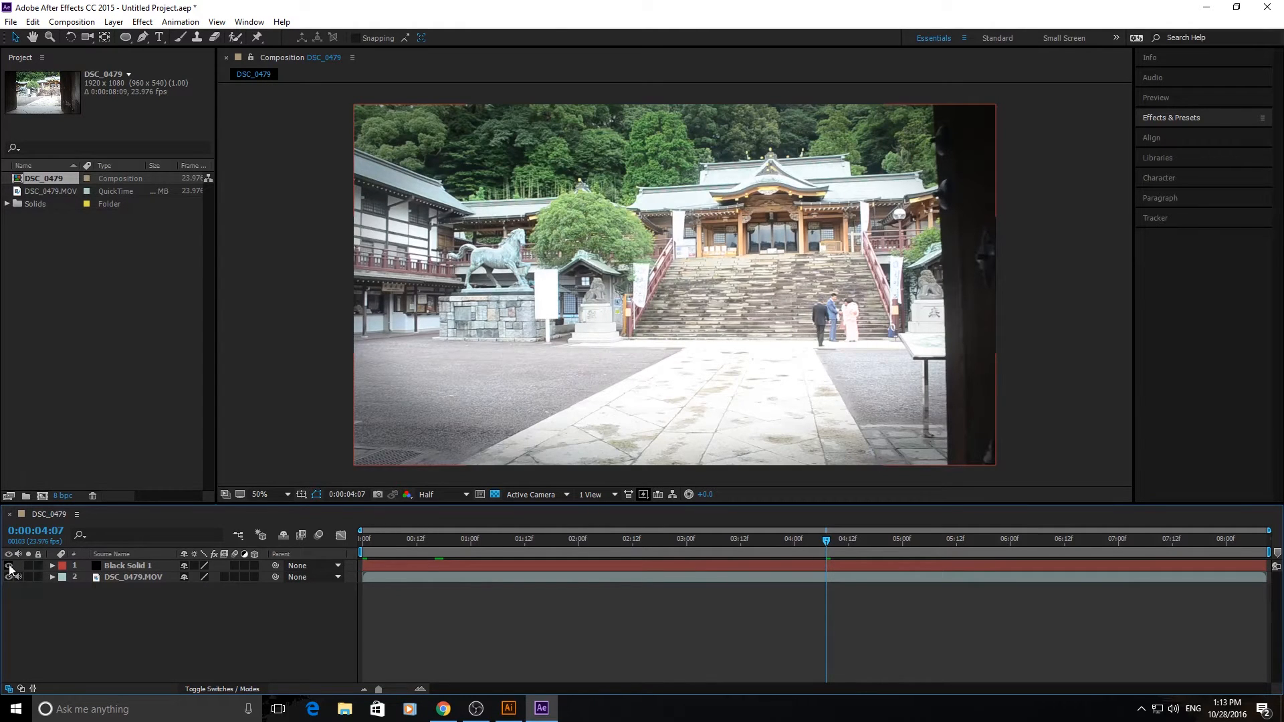
left_click(10, 566)
left_click(9, 566)
left_click(9, 566)
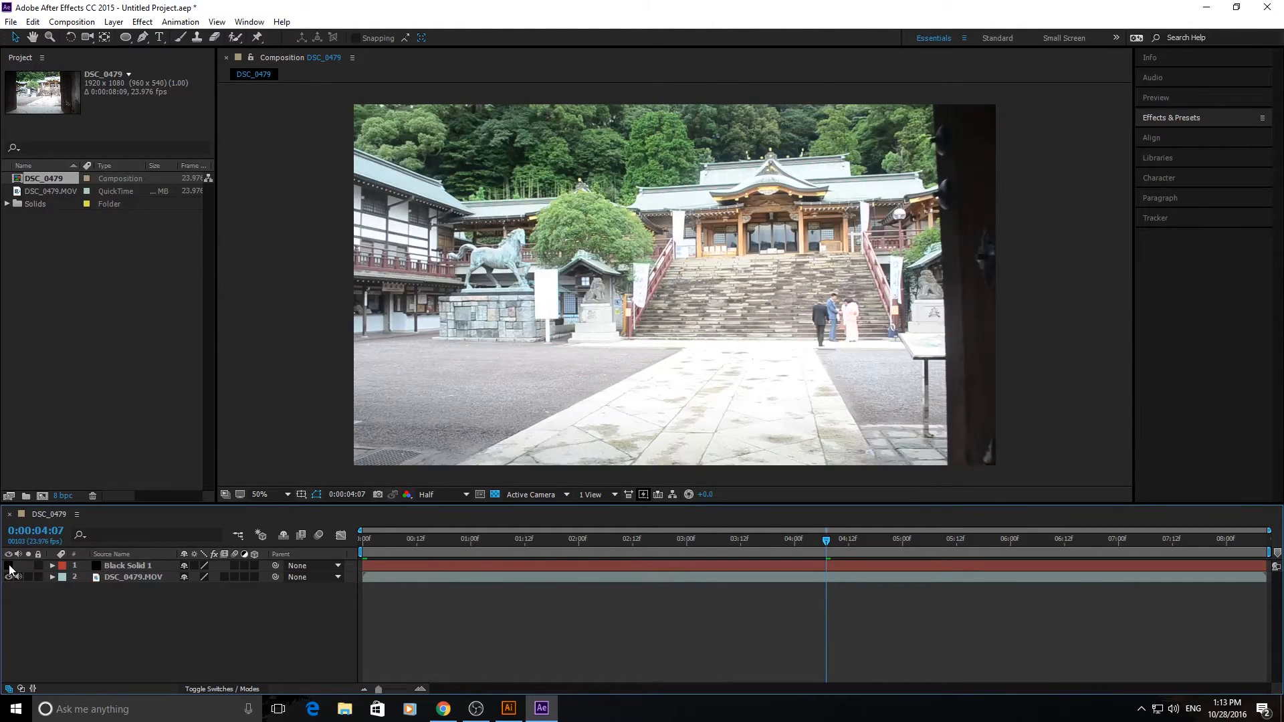
left_click(10, 567)
left_click(10, 566)
left_click(9, 567)
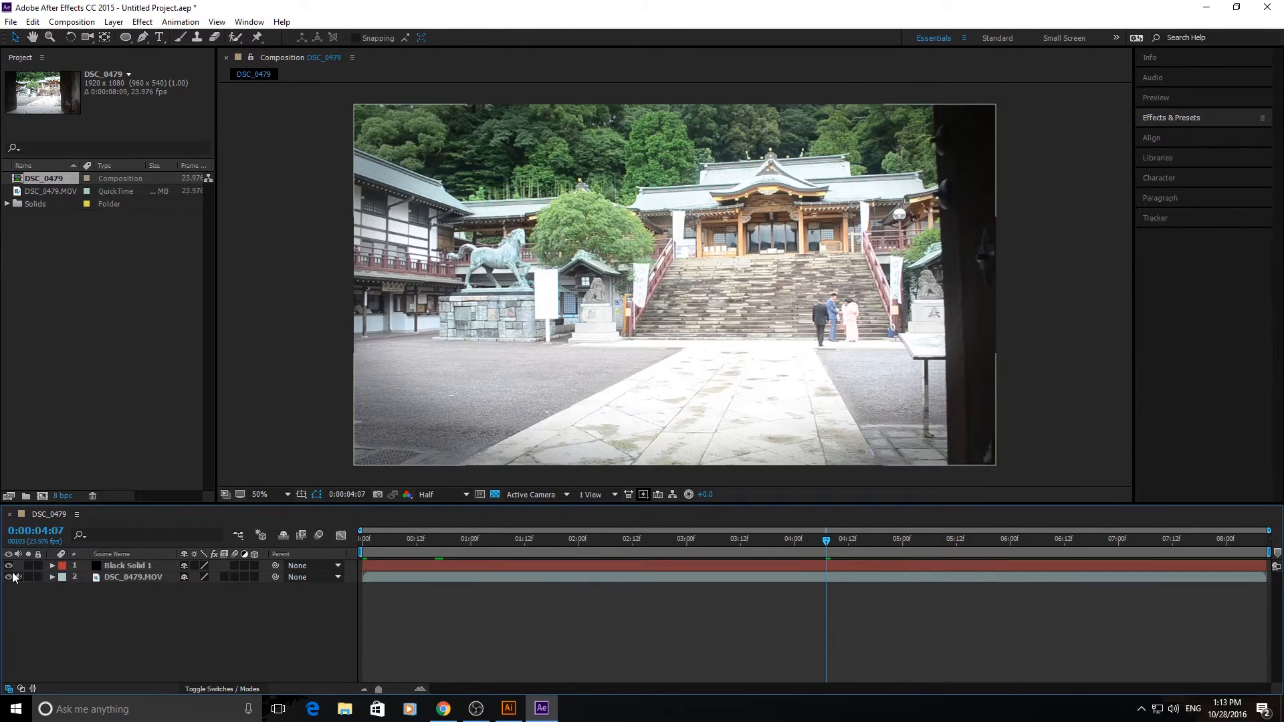
- Toggle the visibility of DSC_0479.MOV and Black Solid 1 individually, select both layers and toggle them together, leaving both shown
left_click(11, 577)
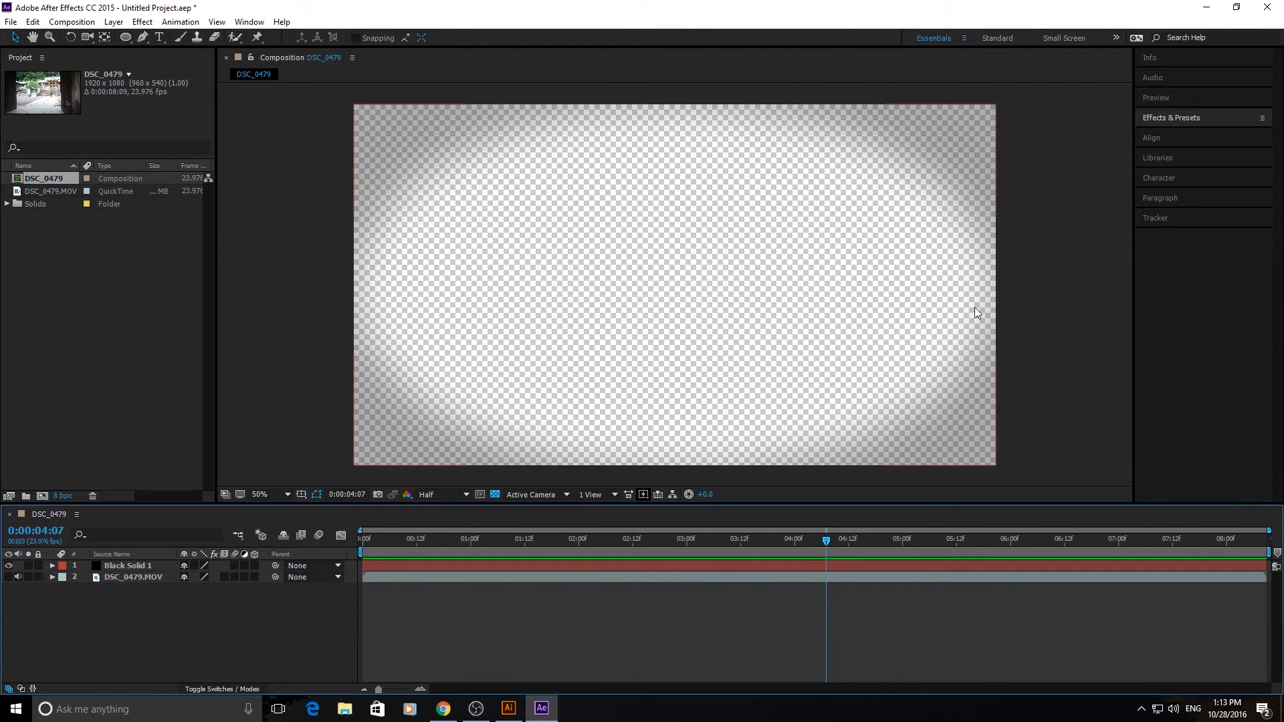
left_click(8, 578)
left_click(8, 566)
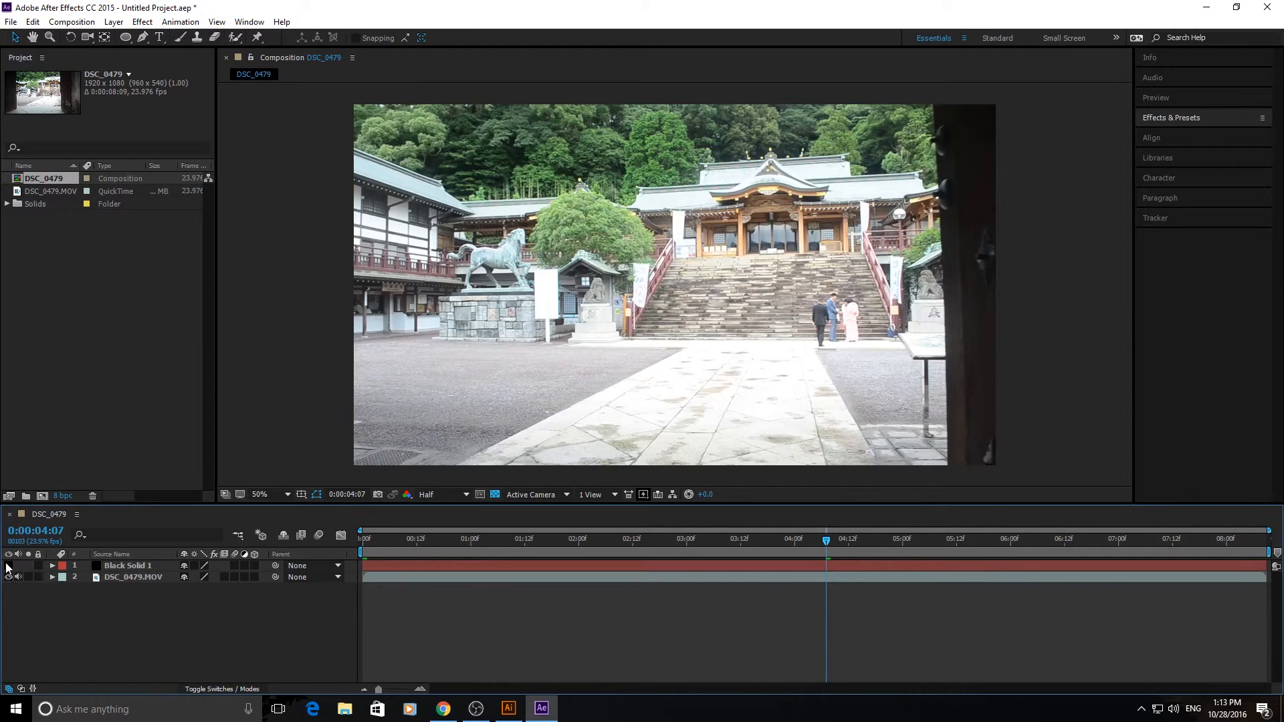
left_click(8, 566)
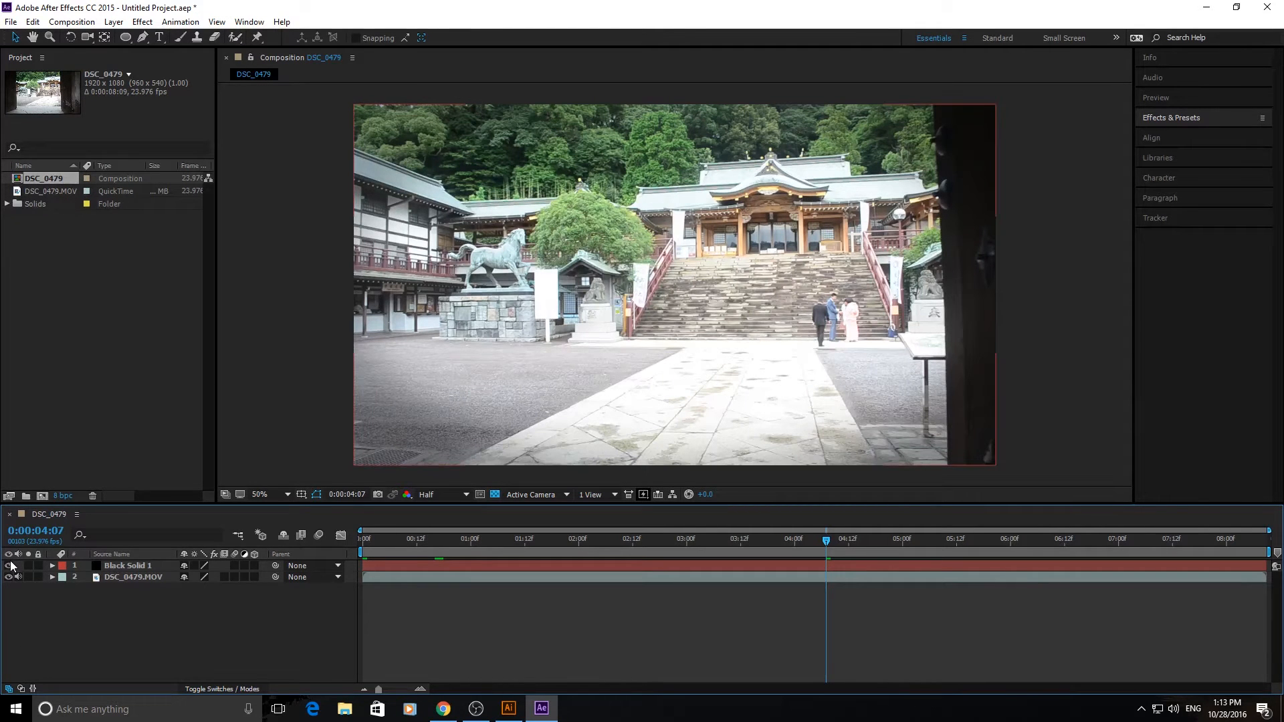
key("ctrl+a")
left_click_drag(9, 567, 11, 663)
left_click_drag(9, 567, 10, 588)
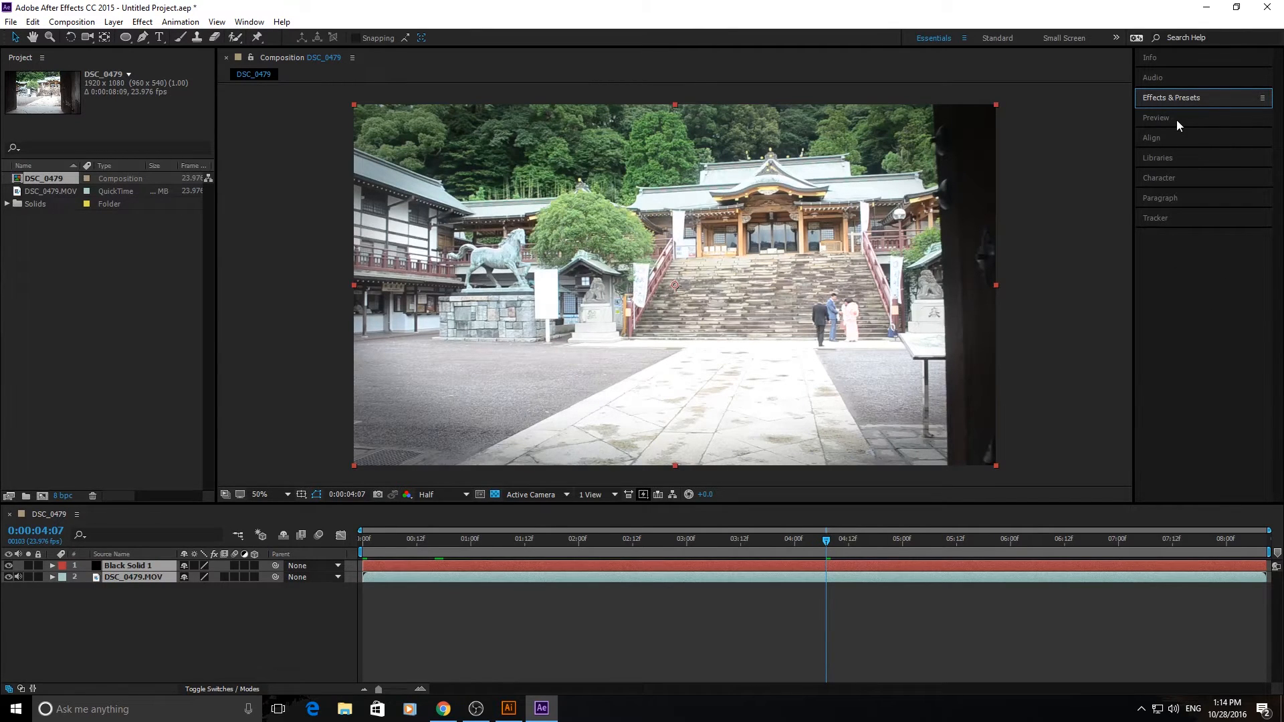
- Expand the Effects & Presets list, deselect the layers and search the effects for "tint"
left_click(1214, 97)
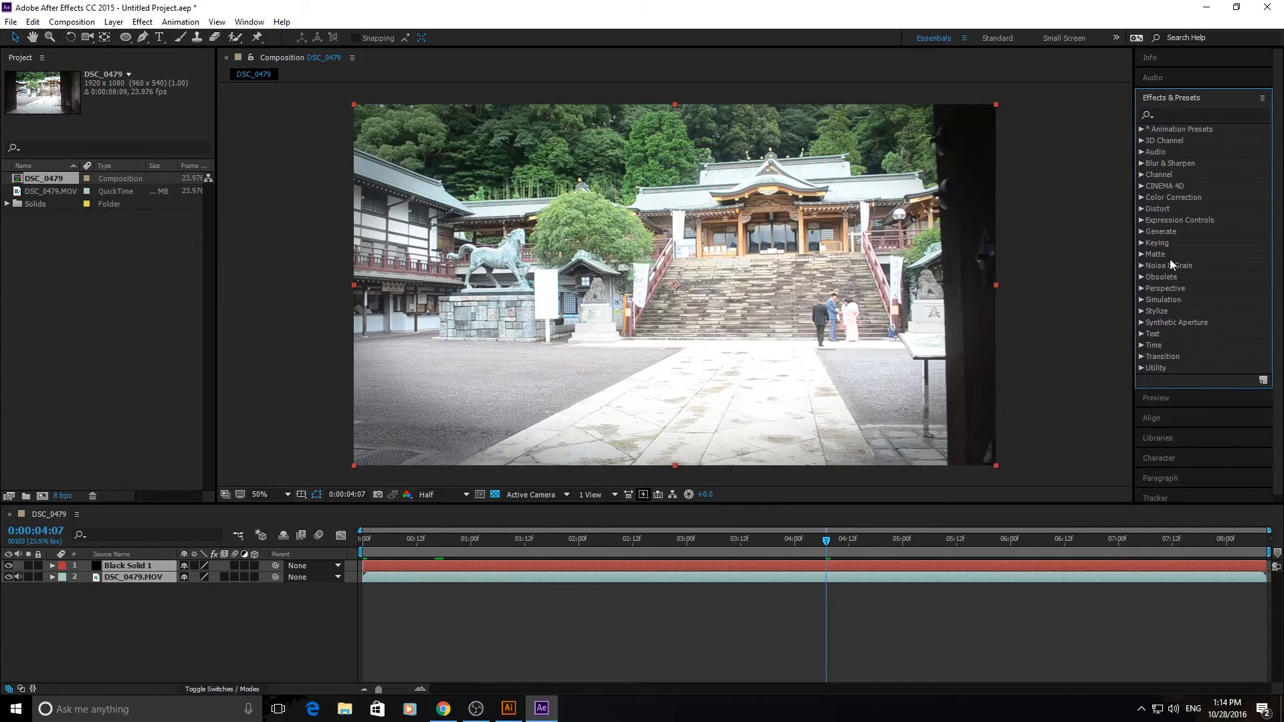
left_click(1095, 169)
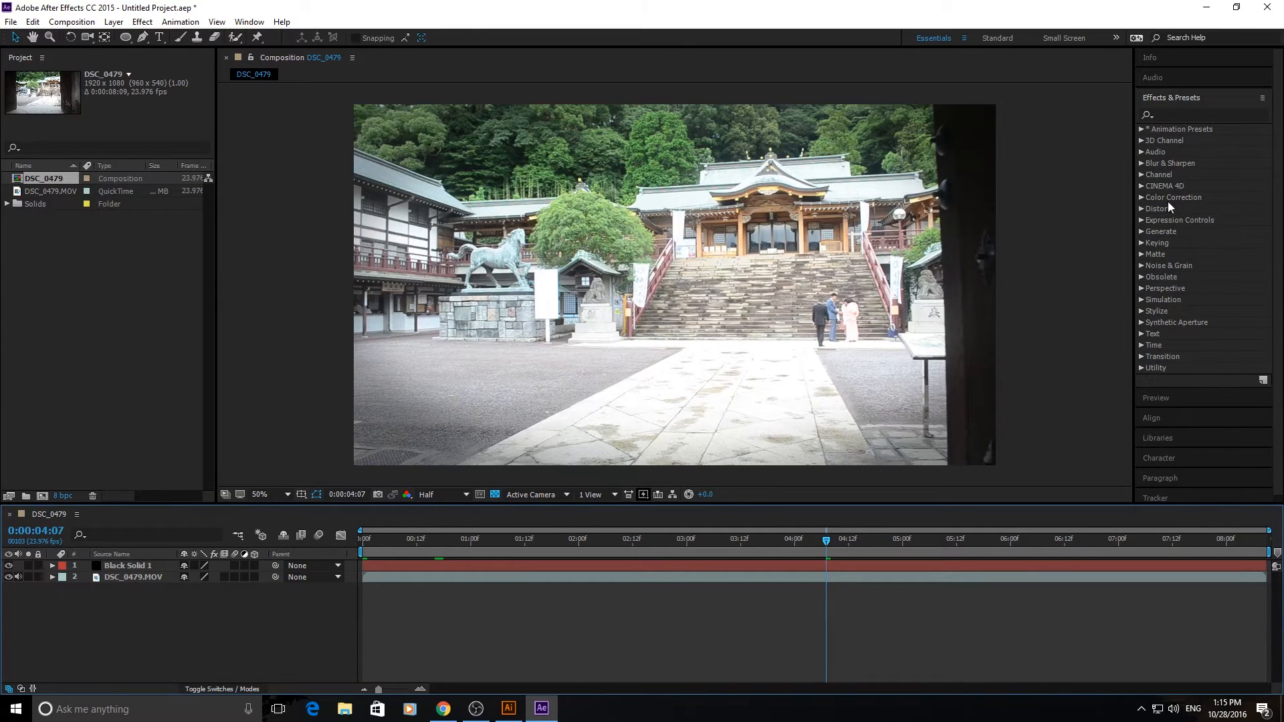
left_click(1178, 124)
left_click(1172, 114)
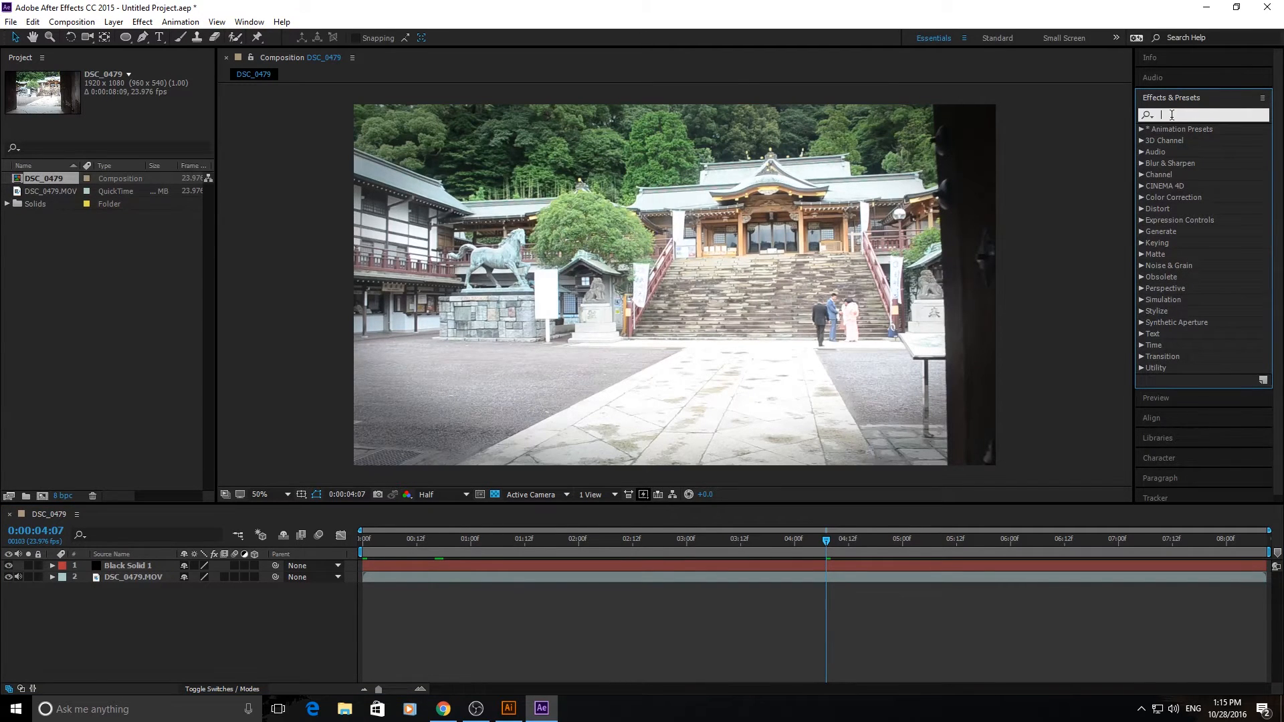
type("tint")
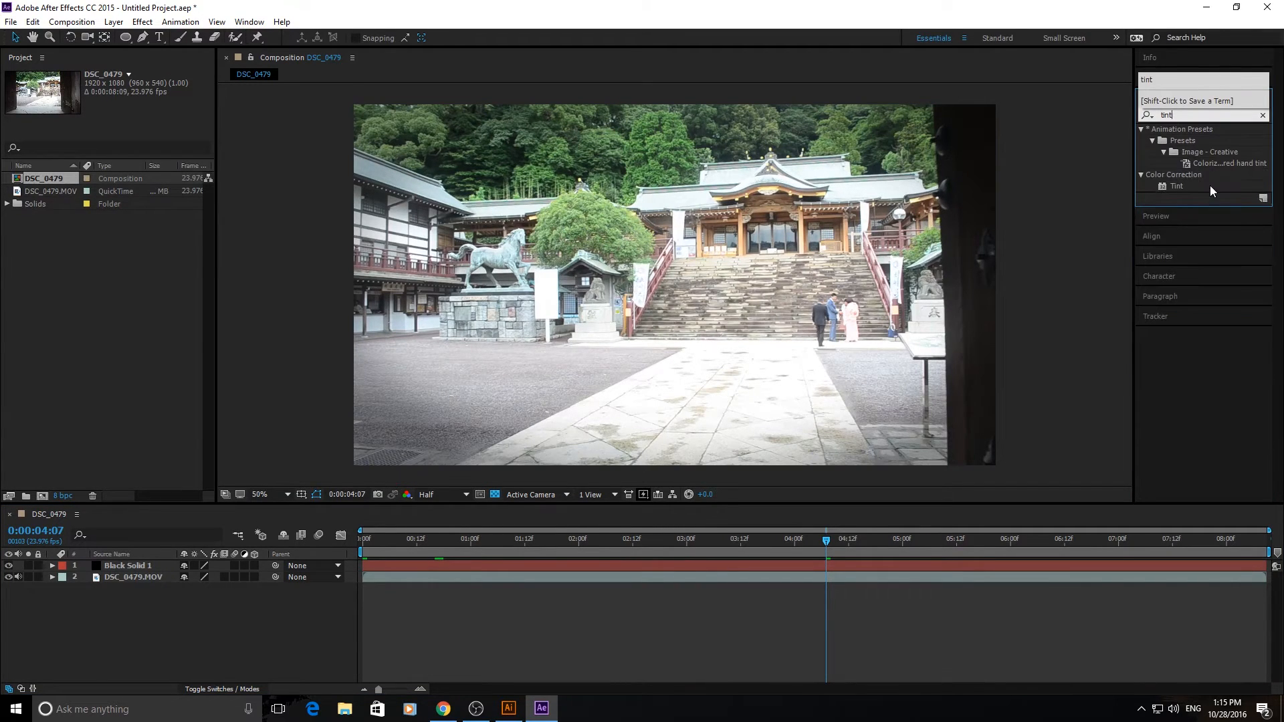
- Try the Tint effect on Black Solid 1 and on the DSC_0479.MOV layer, undoing each application
left_click(1199, 185)
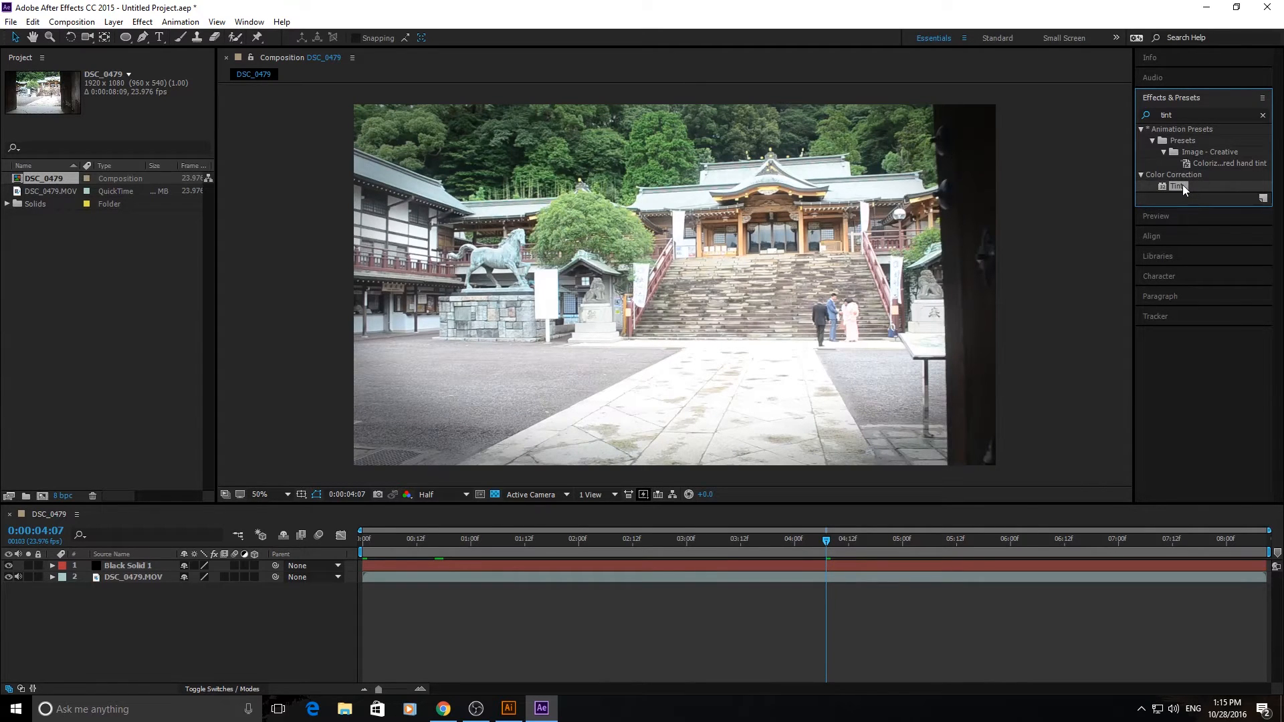
left_click_drag(1182, 185, 776, 209)
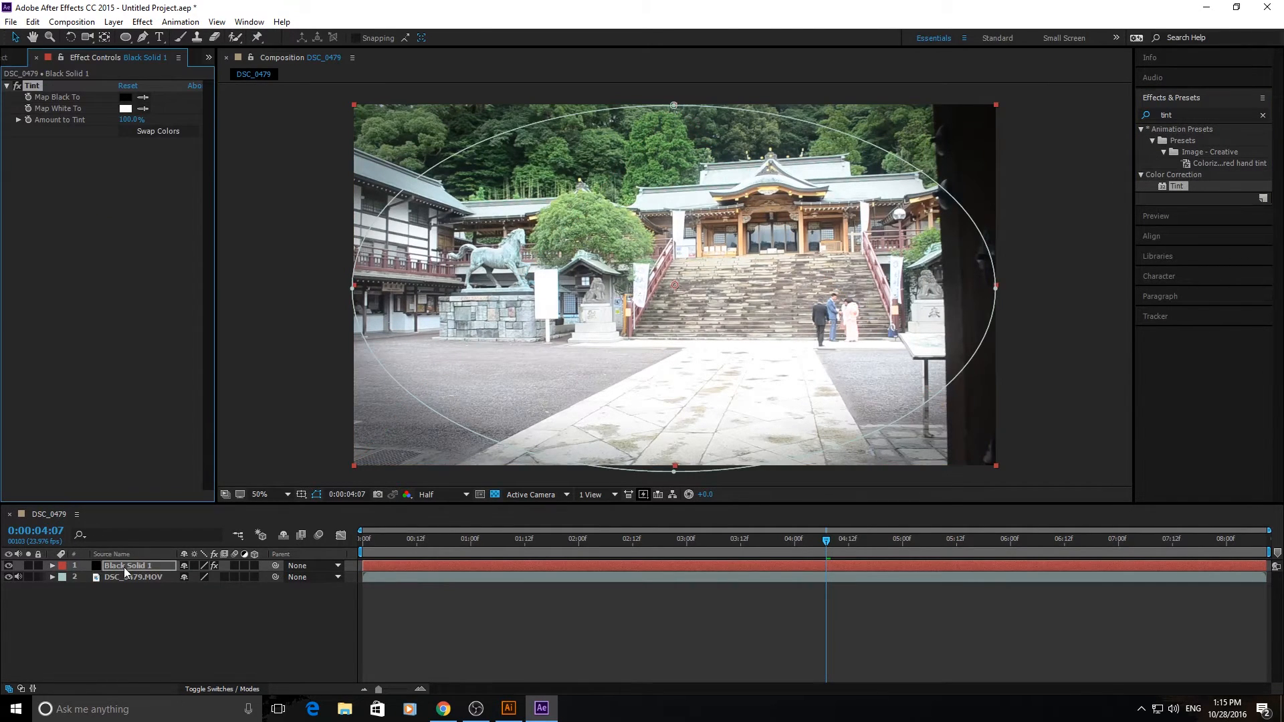
key("ctrl+z")
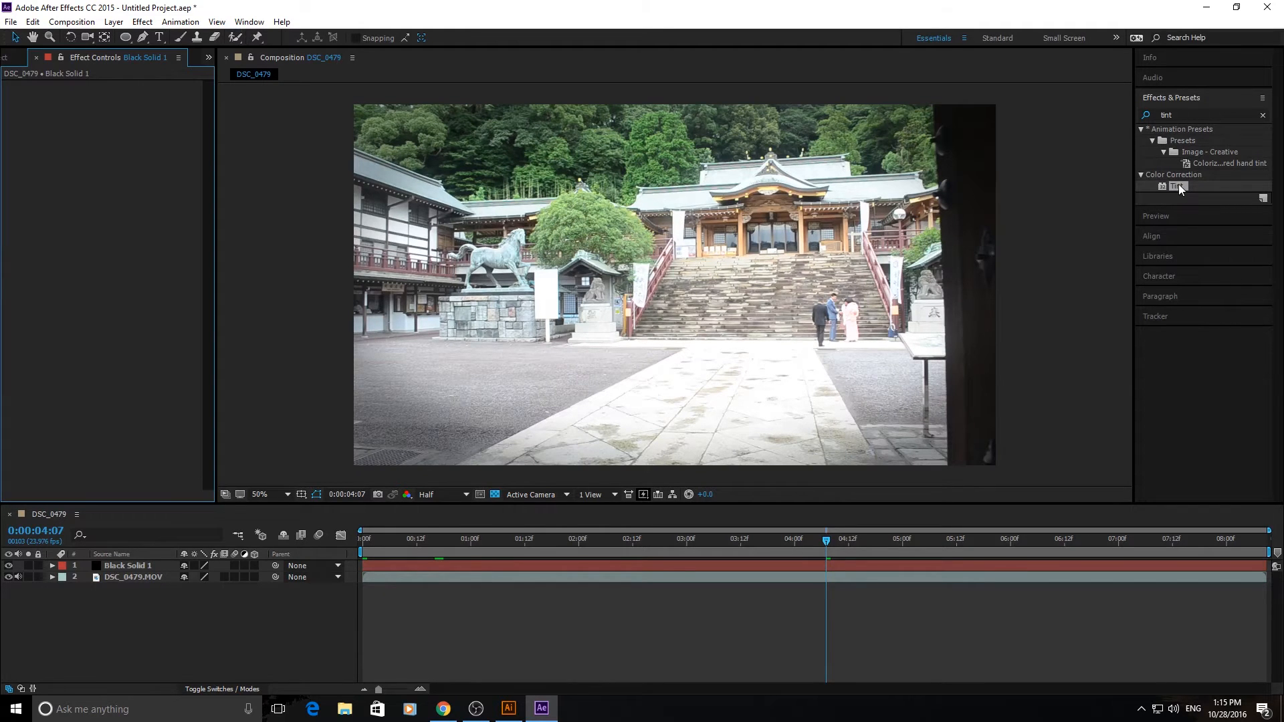
left_click_drag(1178, 183, 604, 578)
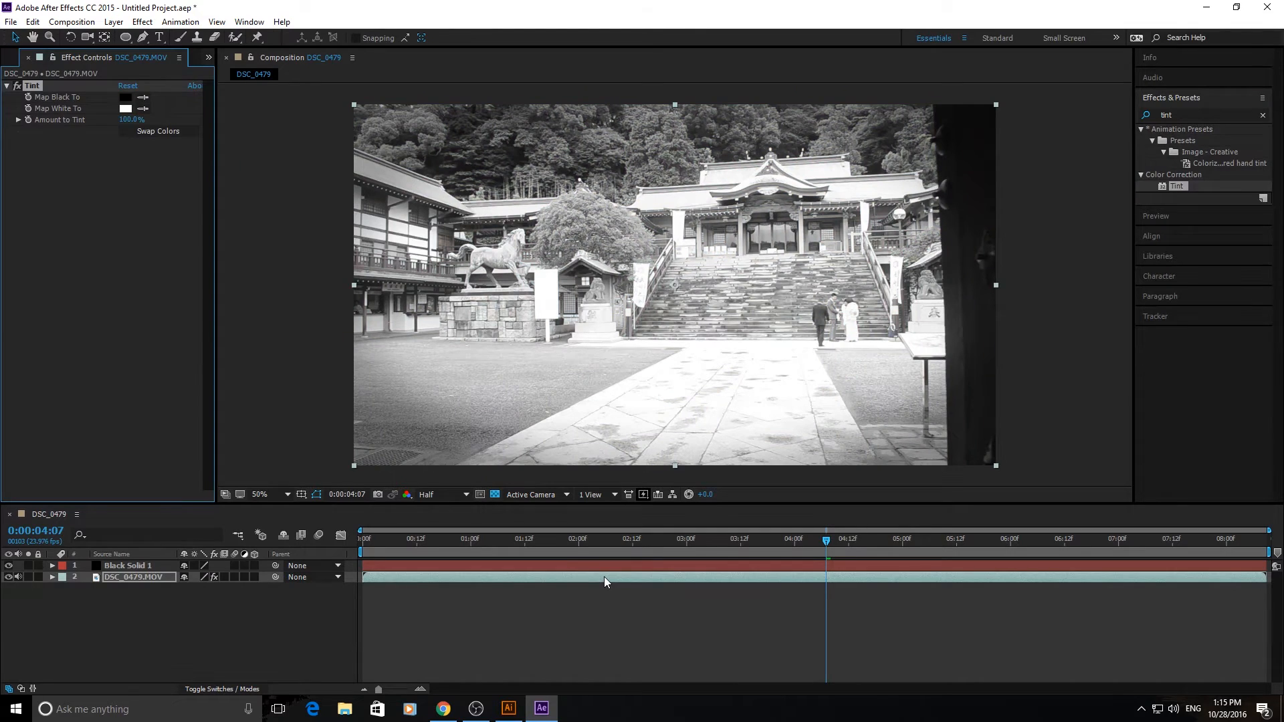
key("ctrl+z")
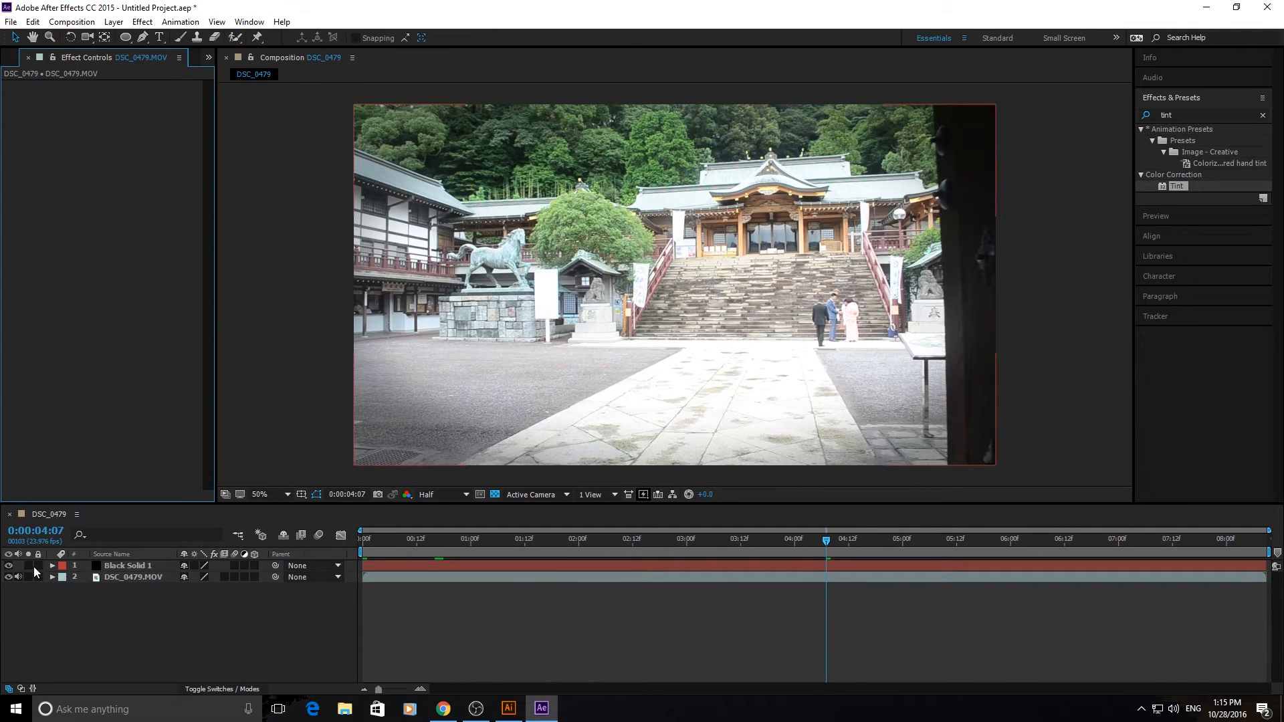
- Lock Black Solid 1, apply the Tint effect to the DSC_0479.MOV layer, and collapse and re-expand the effect's settings
left_click(33, 567)
left_click(35, 567)
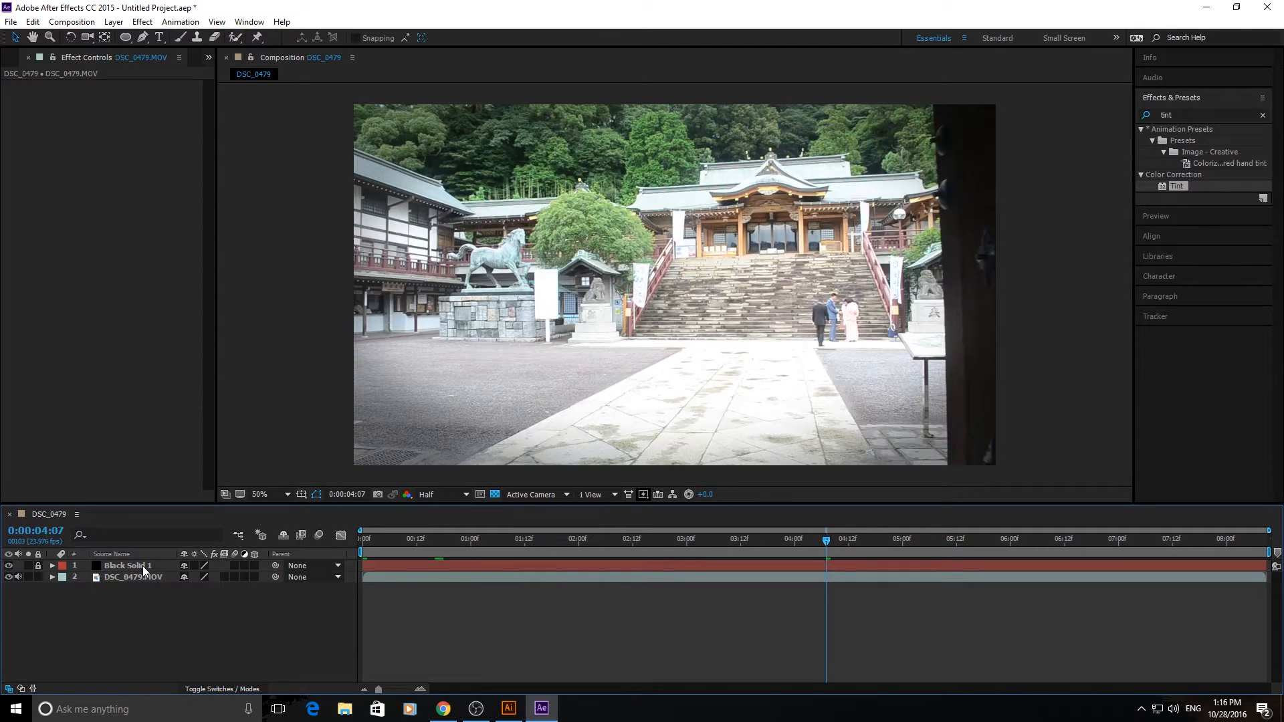
left_click_drag(1180, 186, 600, 233)
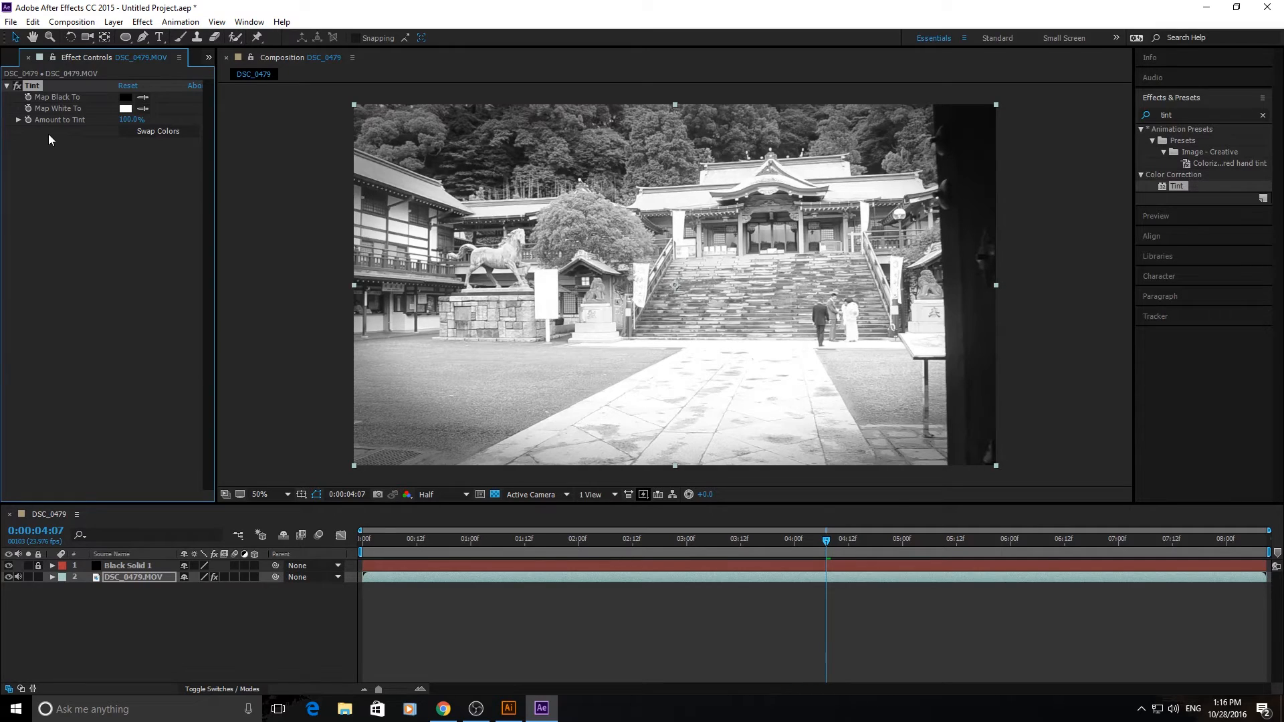
left_click(6, 87)
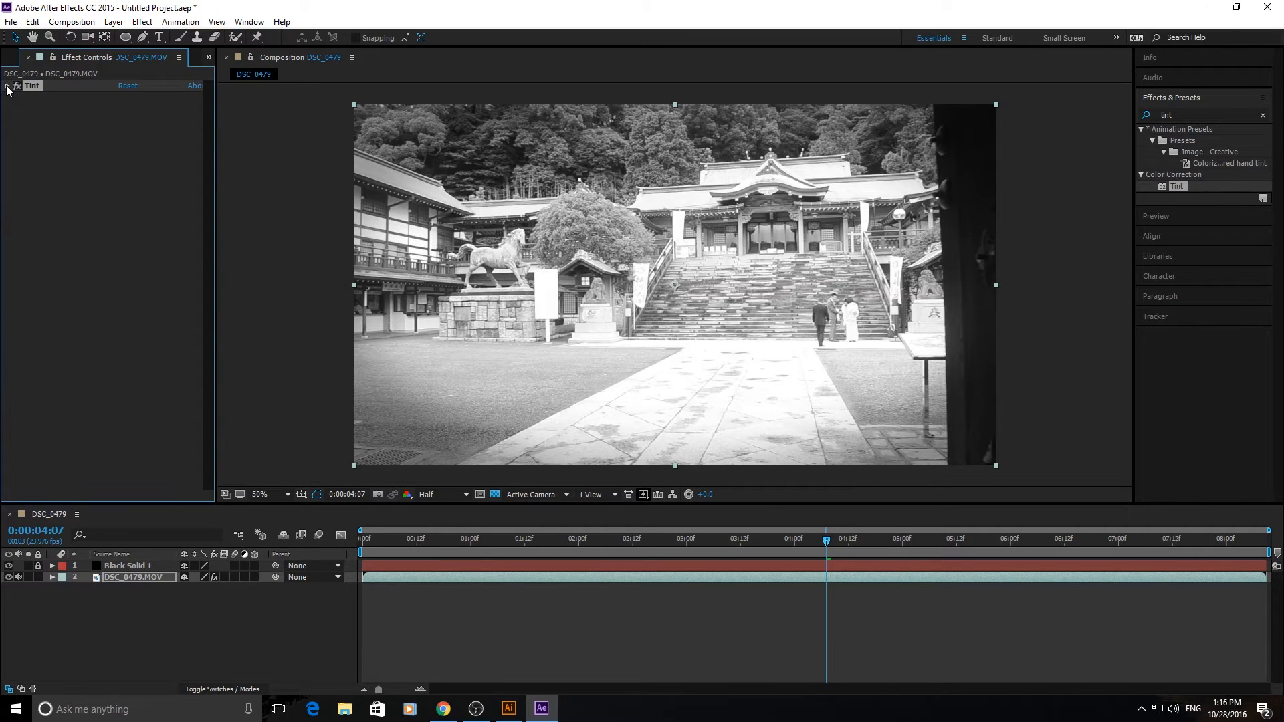
left_click(7, 87)
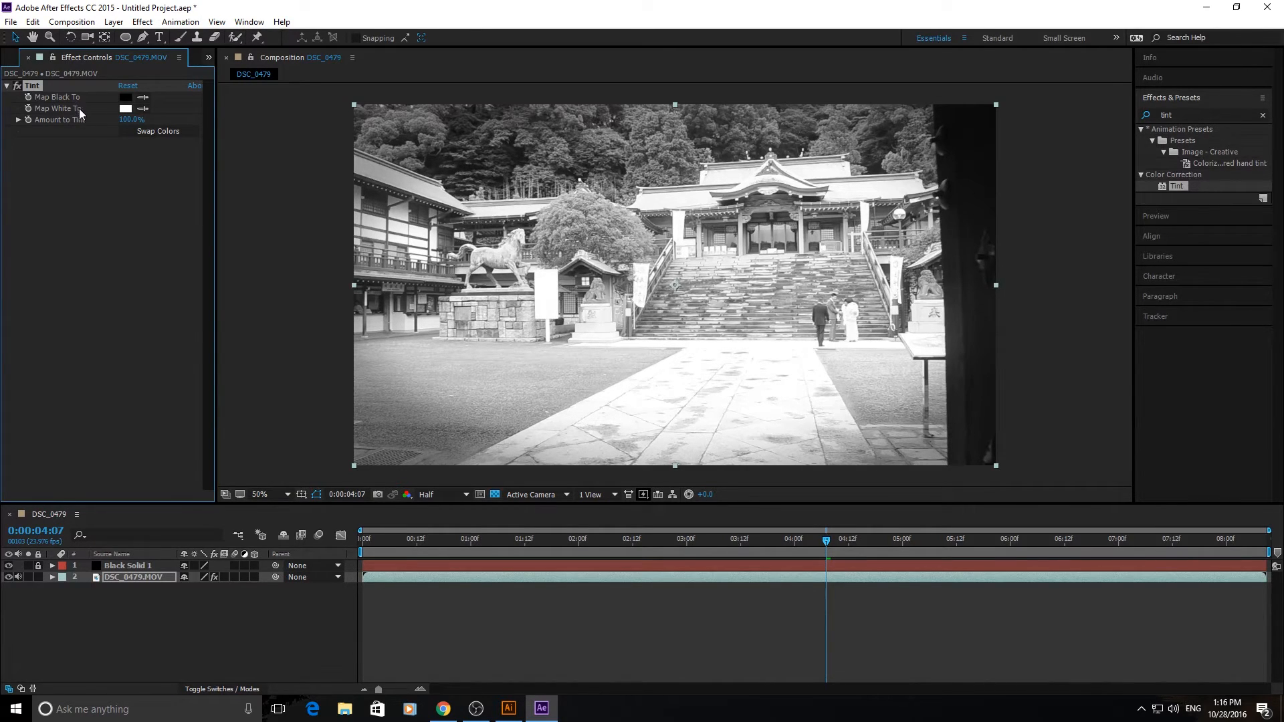
- Set the Tint effect's Amount to Tint on DSC_0479.MOV to 0%, and readjust it to a partial tint
left_click(131, 119)
type("0")
key("Return")
left_click_drag(183, 116, 156, 160)
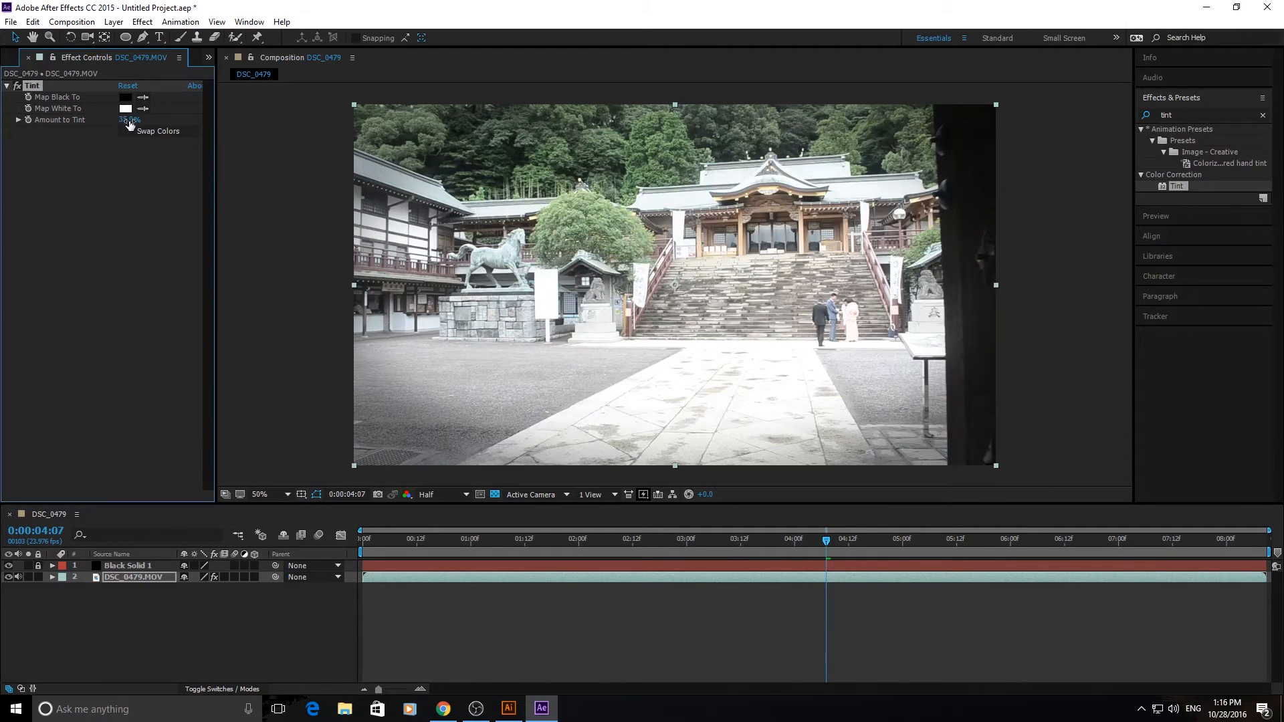
- Change the Tint effect's Map White To colour to a saturated red and set Amount to Tint to 16%
left_click_drag(129, 125, 182, 115)
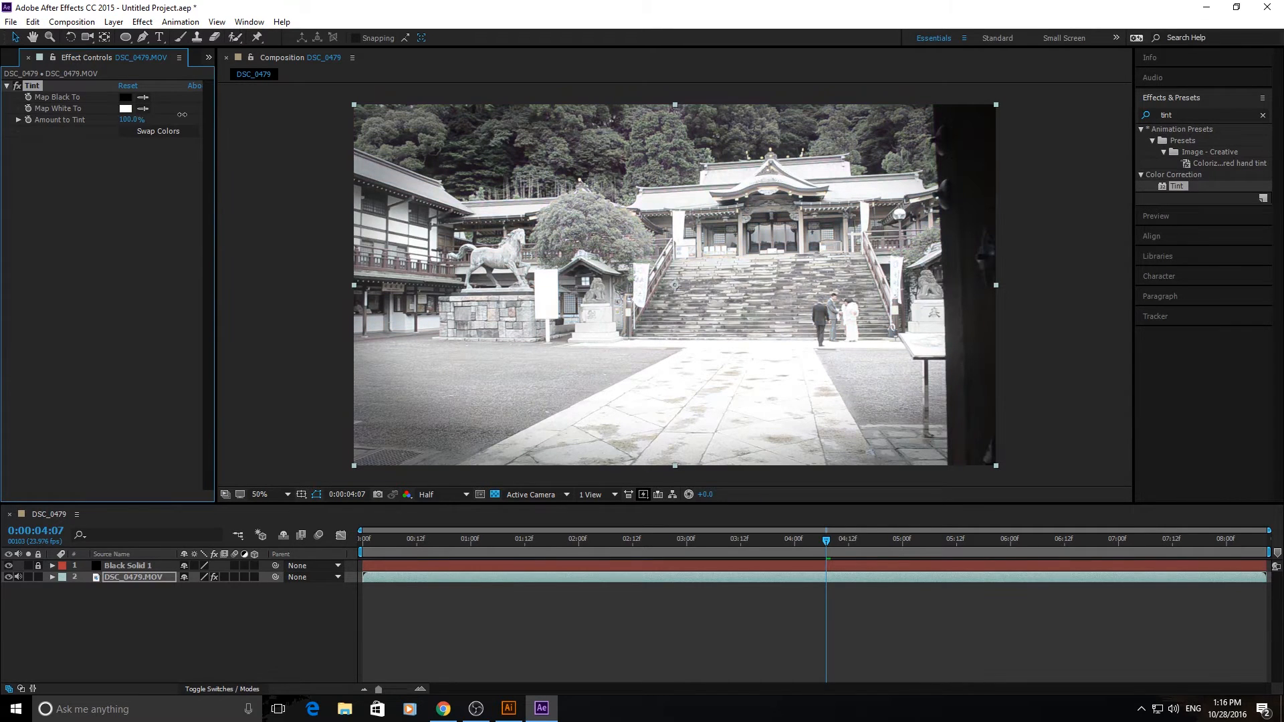
left_click(125, 108)
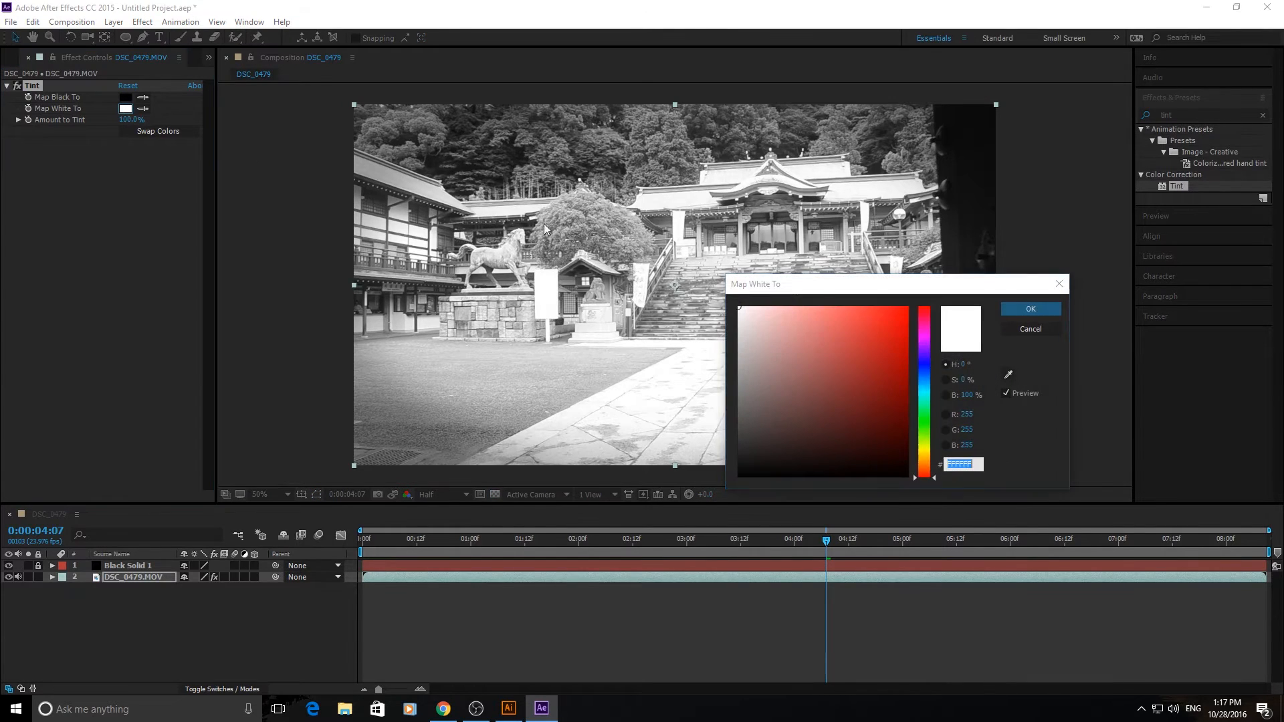
left_click(849, 309)
left_click(1031, 309)
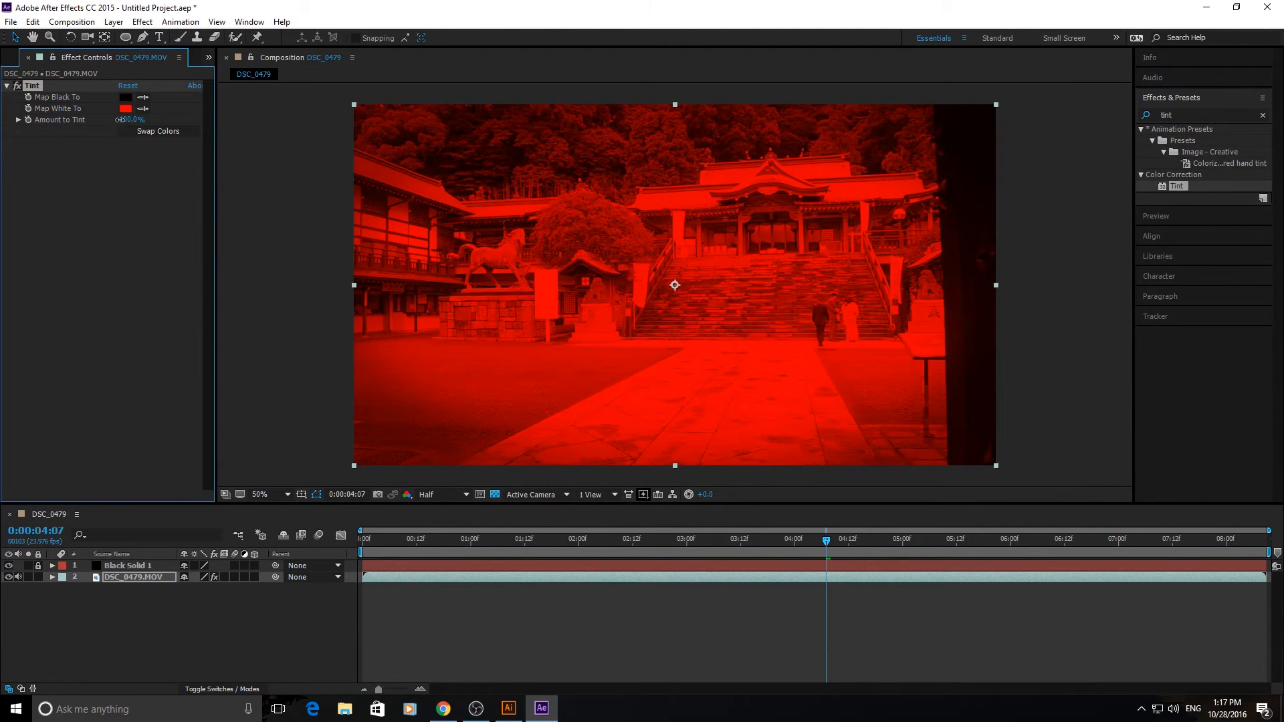
left_click_drag(122, 120, 27, 119)
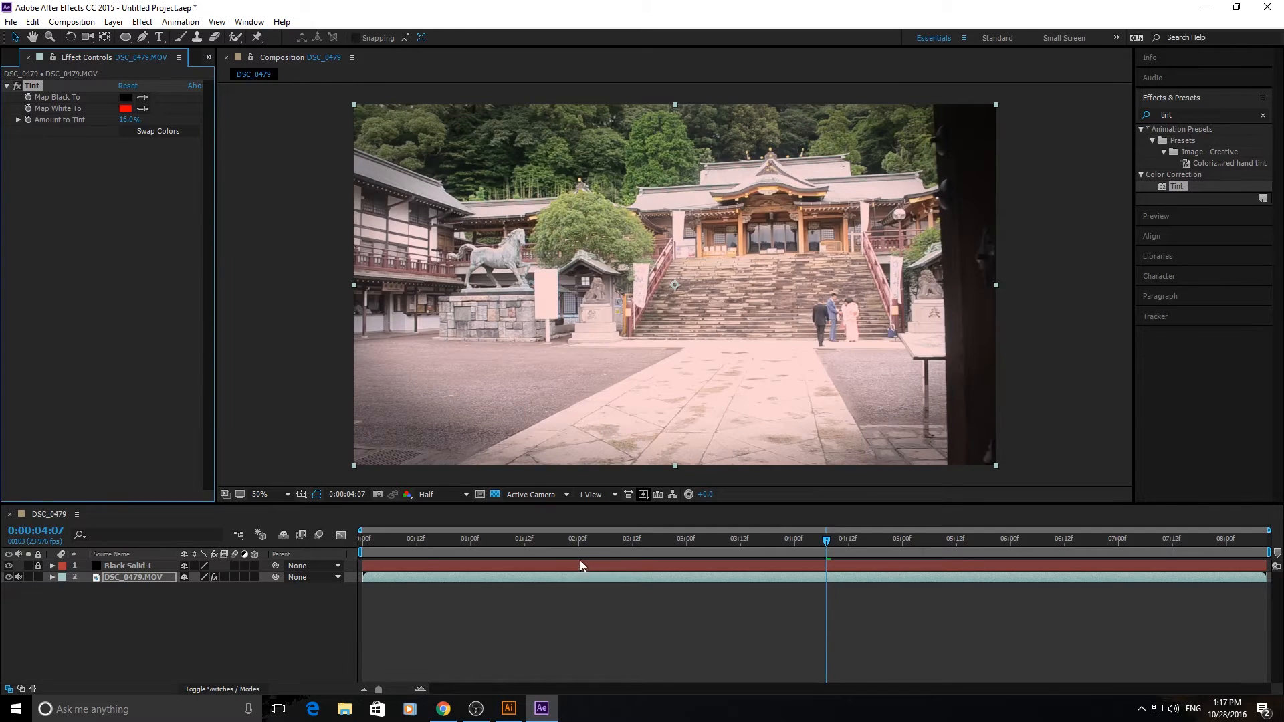
- Animate Amount to Tint on DSC_0479.MOV with keyframes of 16% at 0:00:00:00 and 100% at 0:00:03:00
left_click_drag(568, 539, 354, 535)
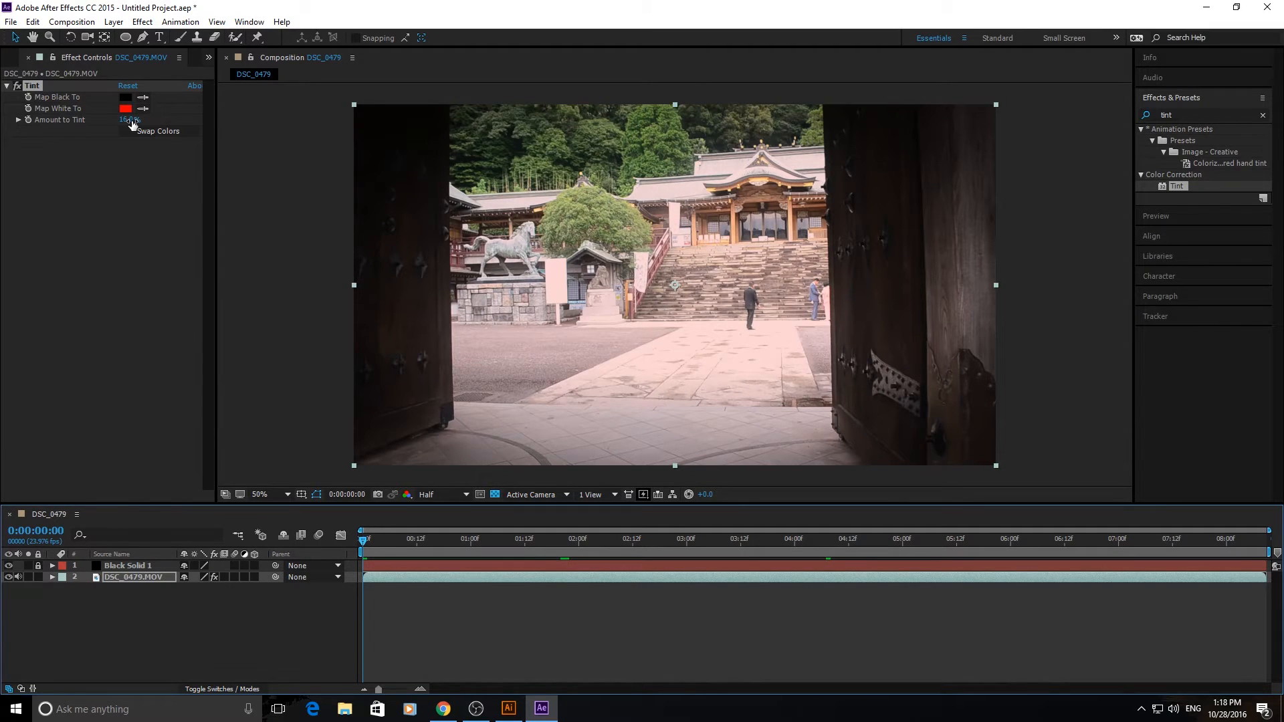
left_click(28, 119)
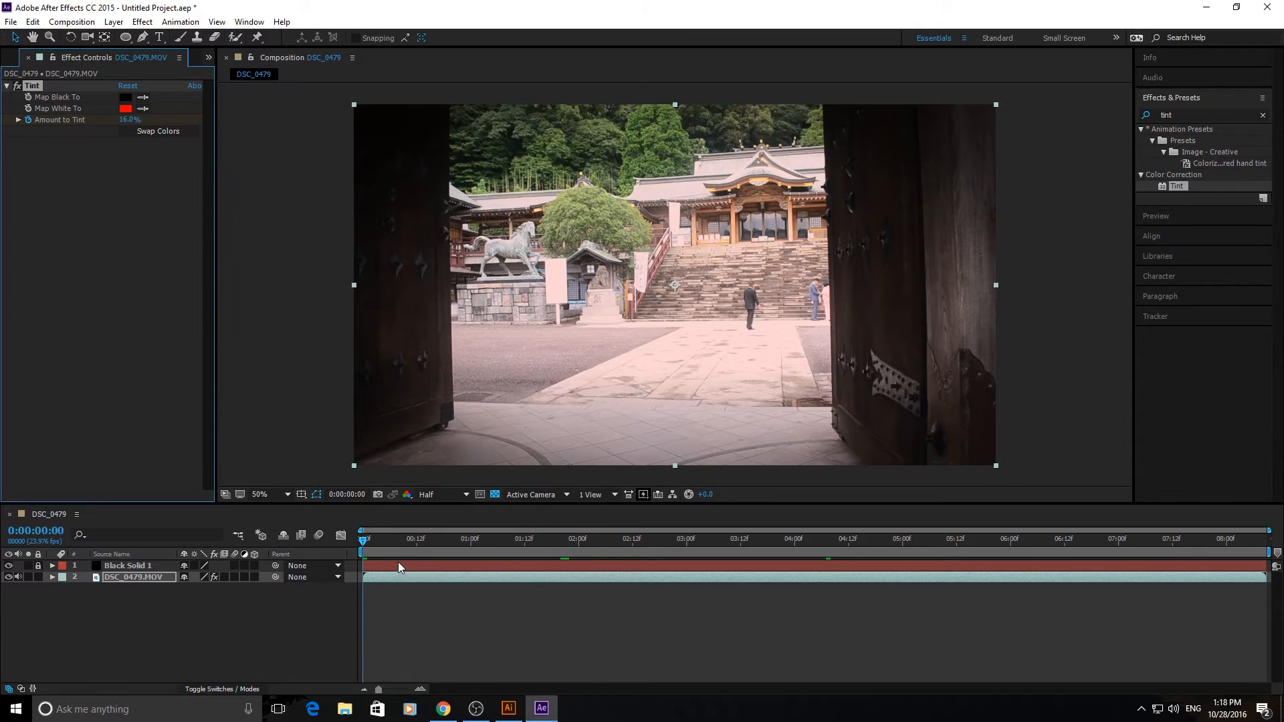
left_click_drag(383, 549, 689, 548)
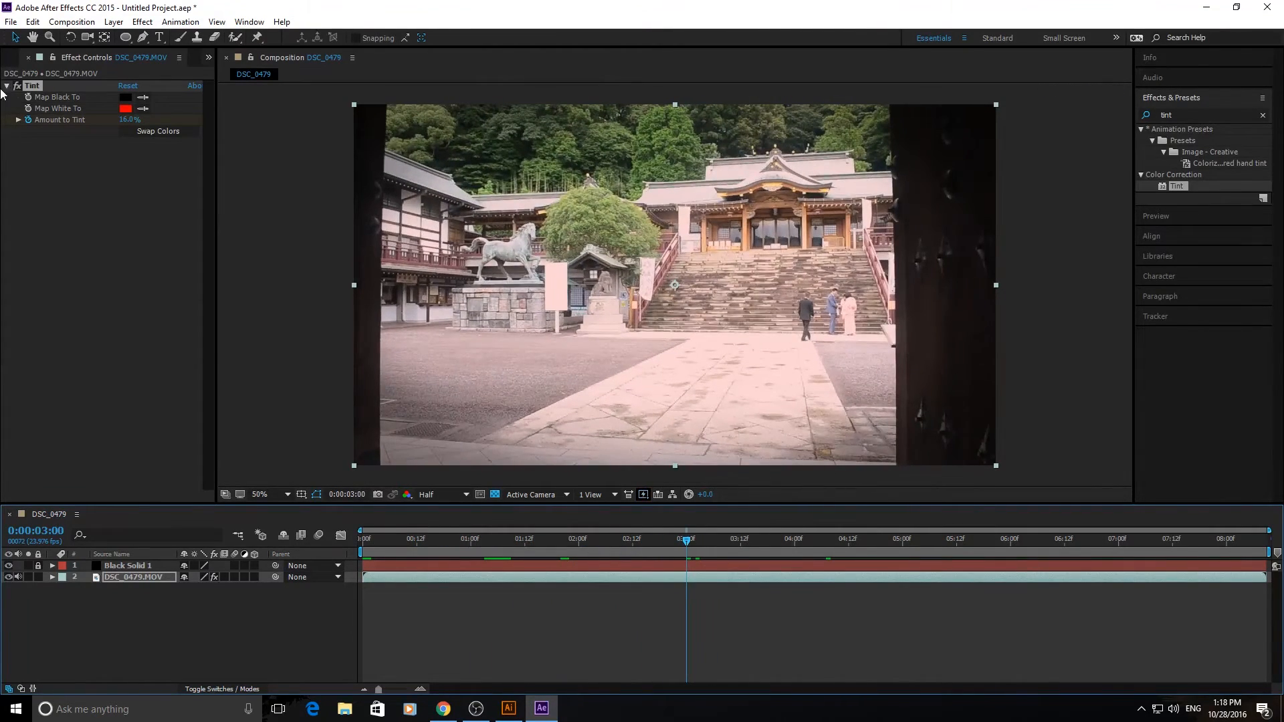
left_click_drag(128, 120, 335, 116)
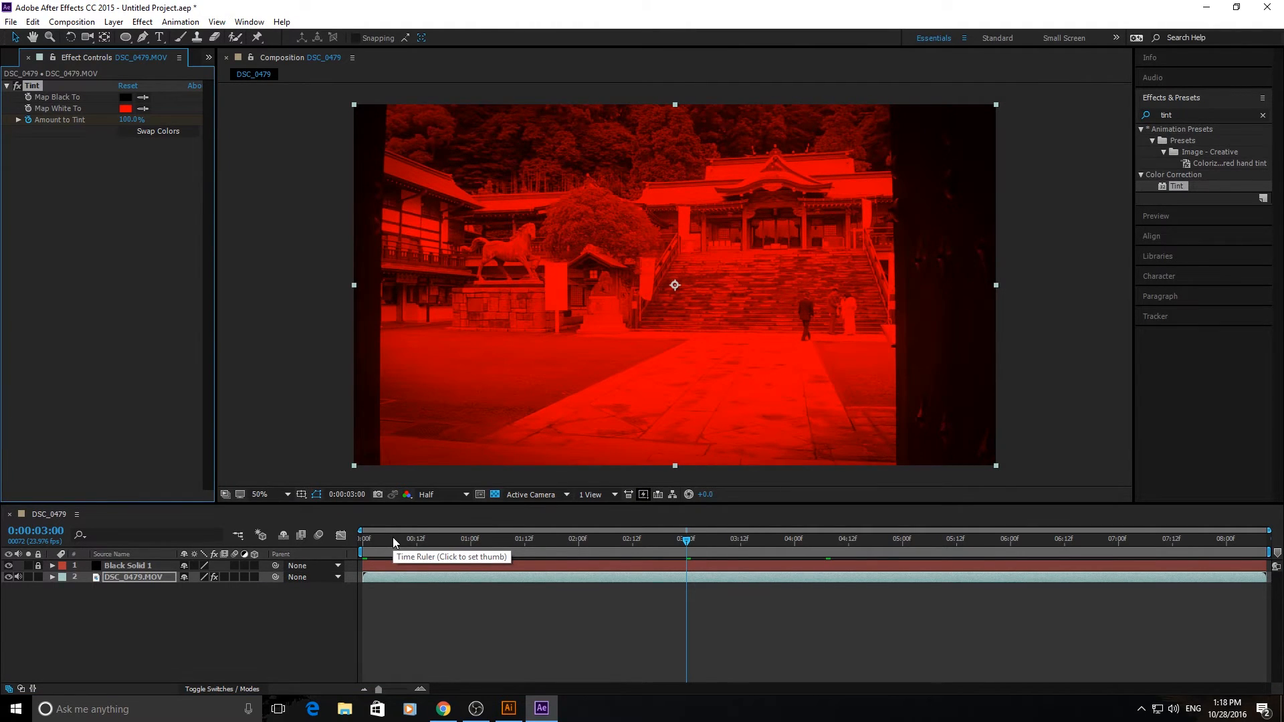
- Preview the tint animation twice from the start of the composition
left_click_drag(393, 538, 361, 538)
key("space")
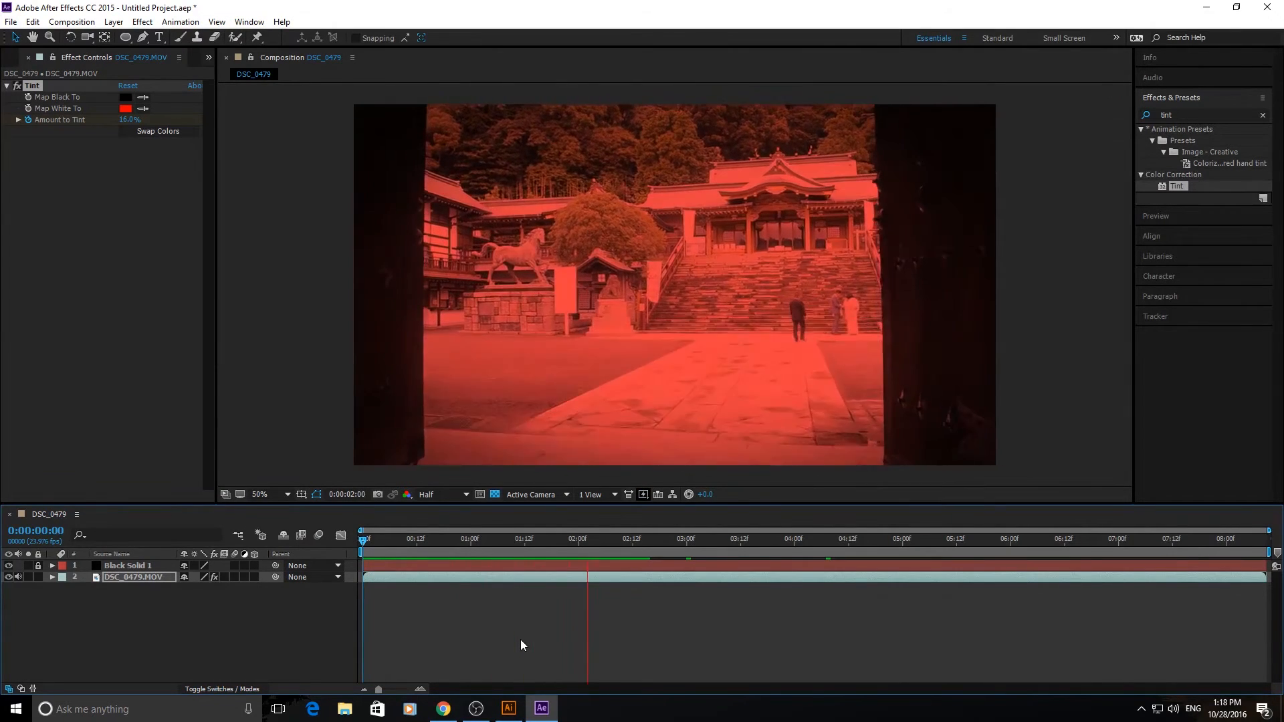
left_click_drag(673, 539, 349, 547)
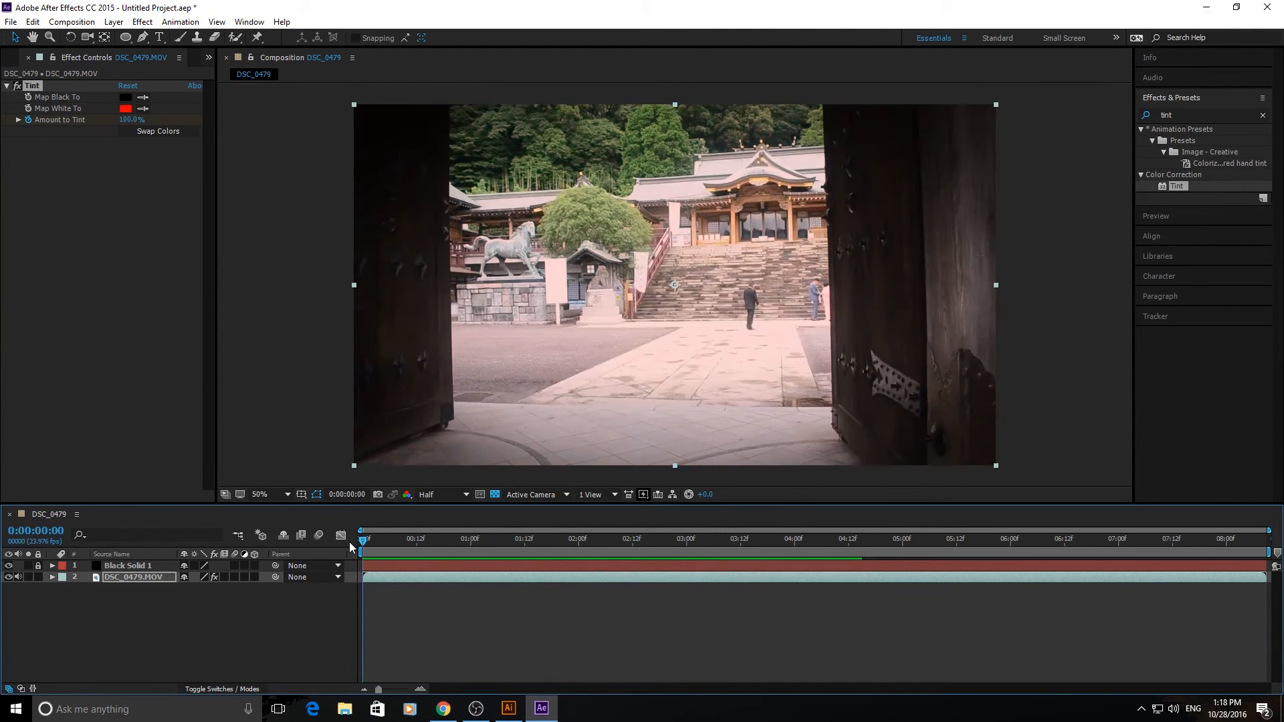
key("space")
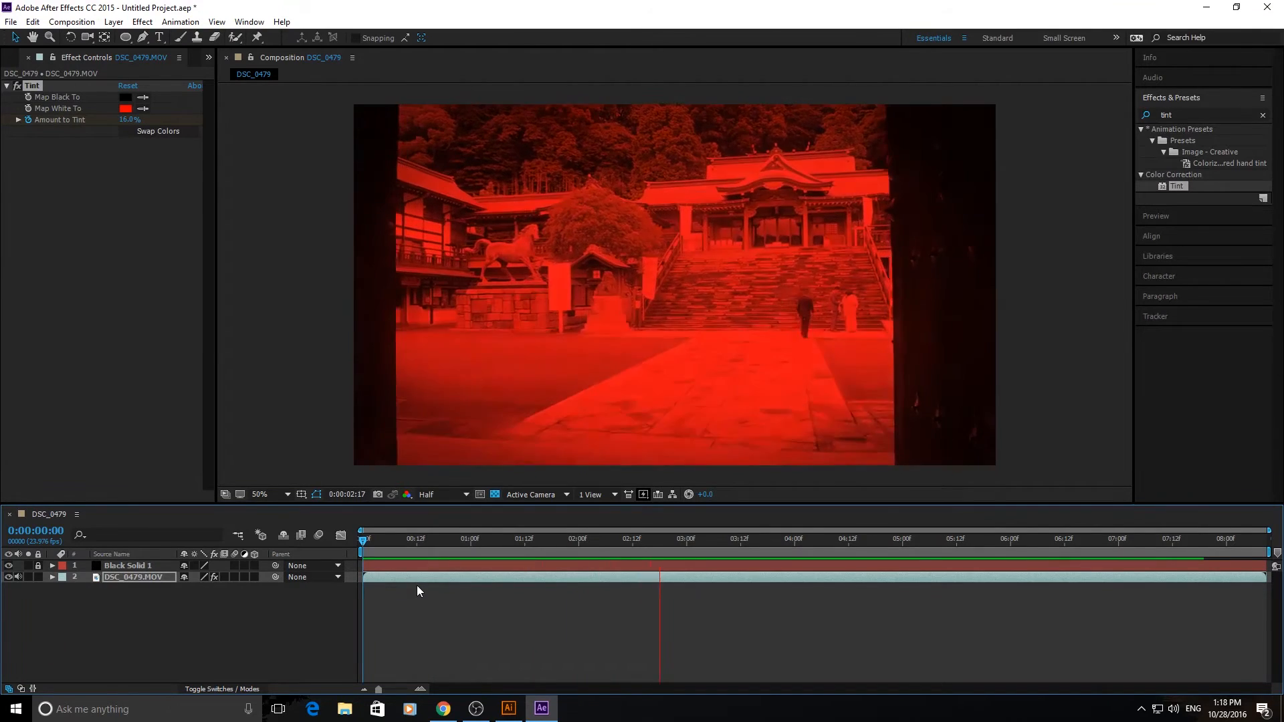
key("space")
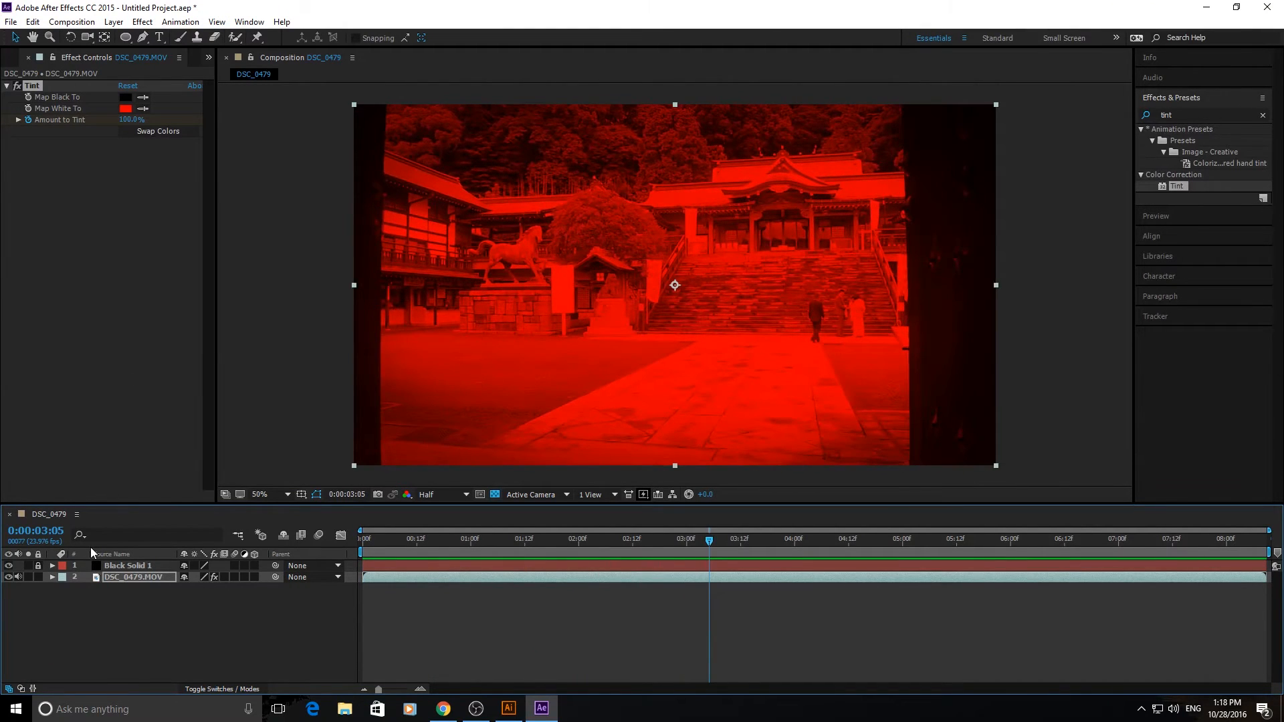
- Reveal the Tint keyframes of DSC_0479.MOV in the timeline and scrub through the frames between them
left_click(53, 578)
left_click(64, 589)
left_click(75, 599)
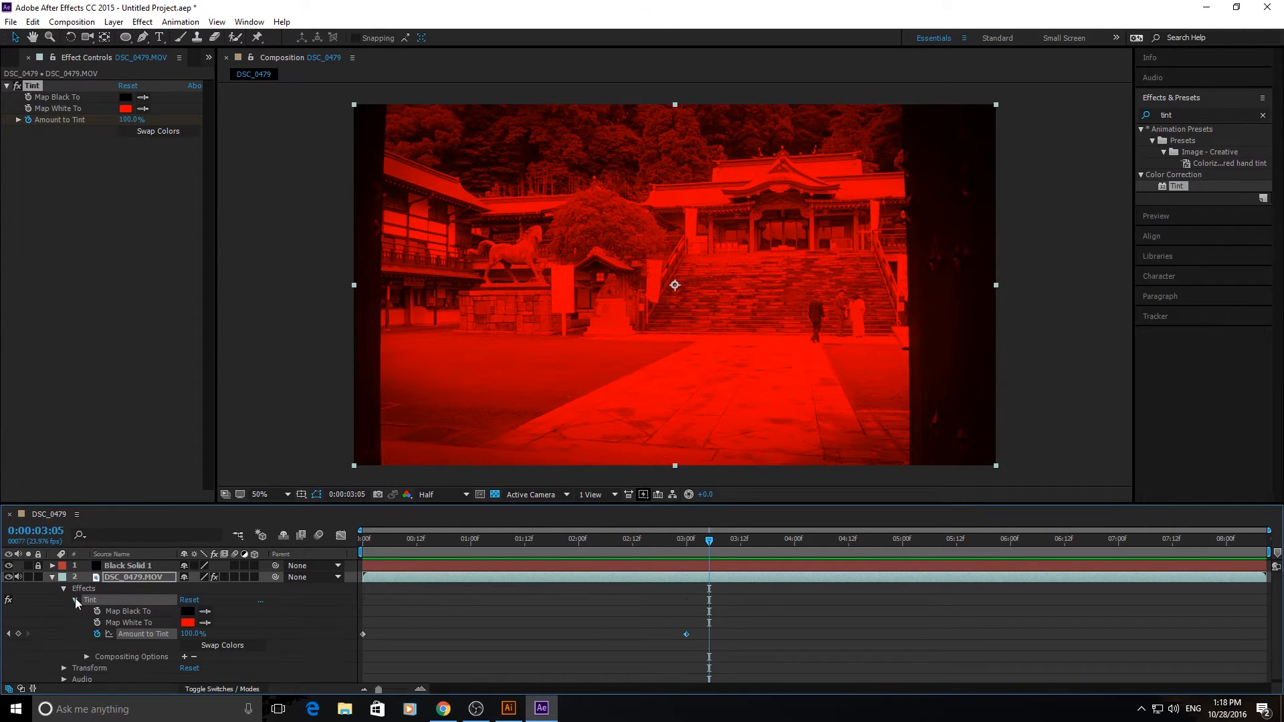
left_click(685, 537)
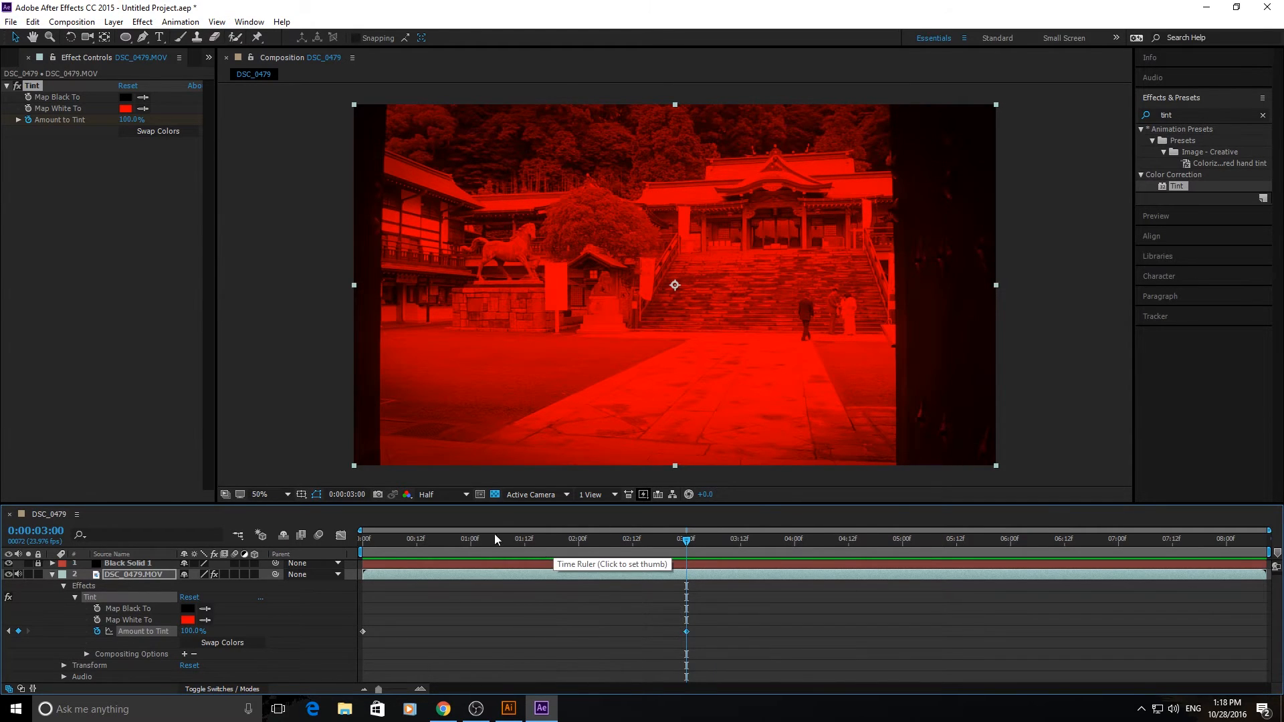
left_click_drag(479, 546, 608, 560)
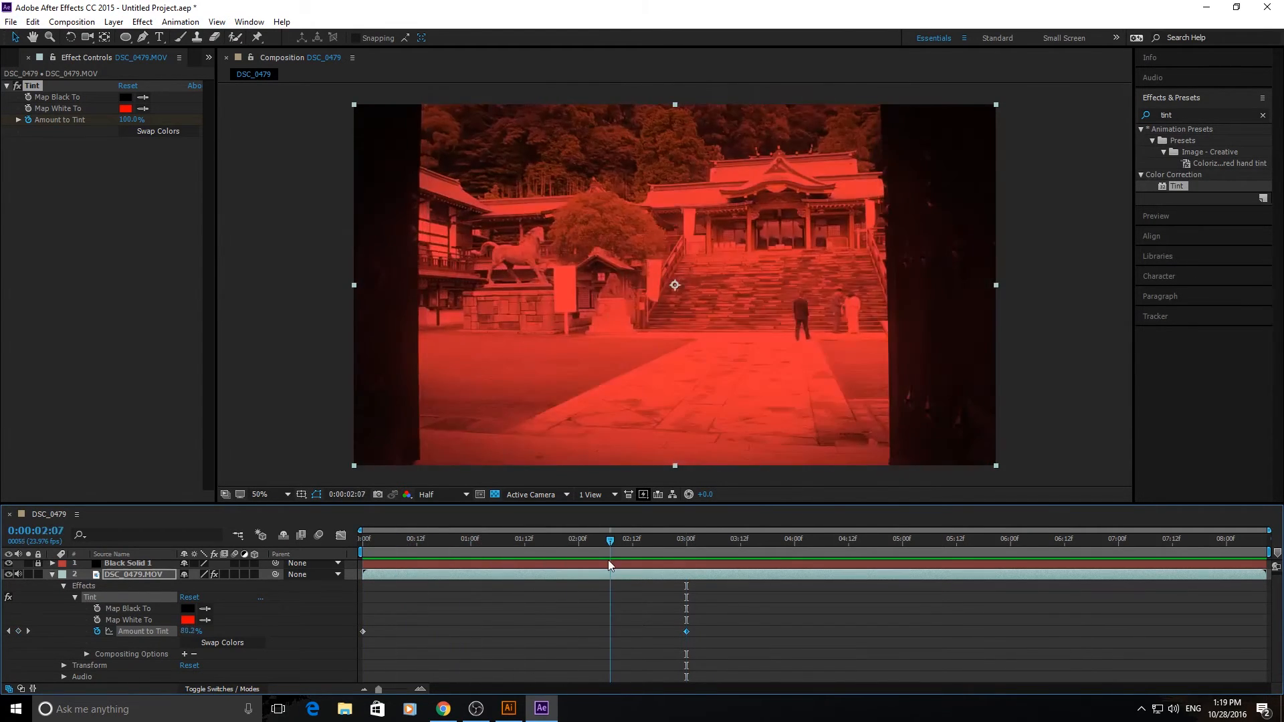
- Change the Tint effect's Map White To colour to blue and start keyframing it at 0:00:00:00
left_click(188, 620)
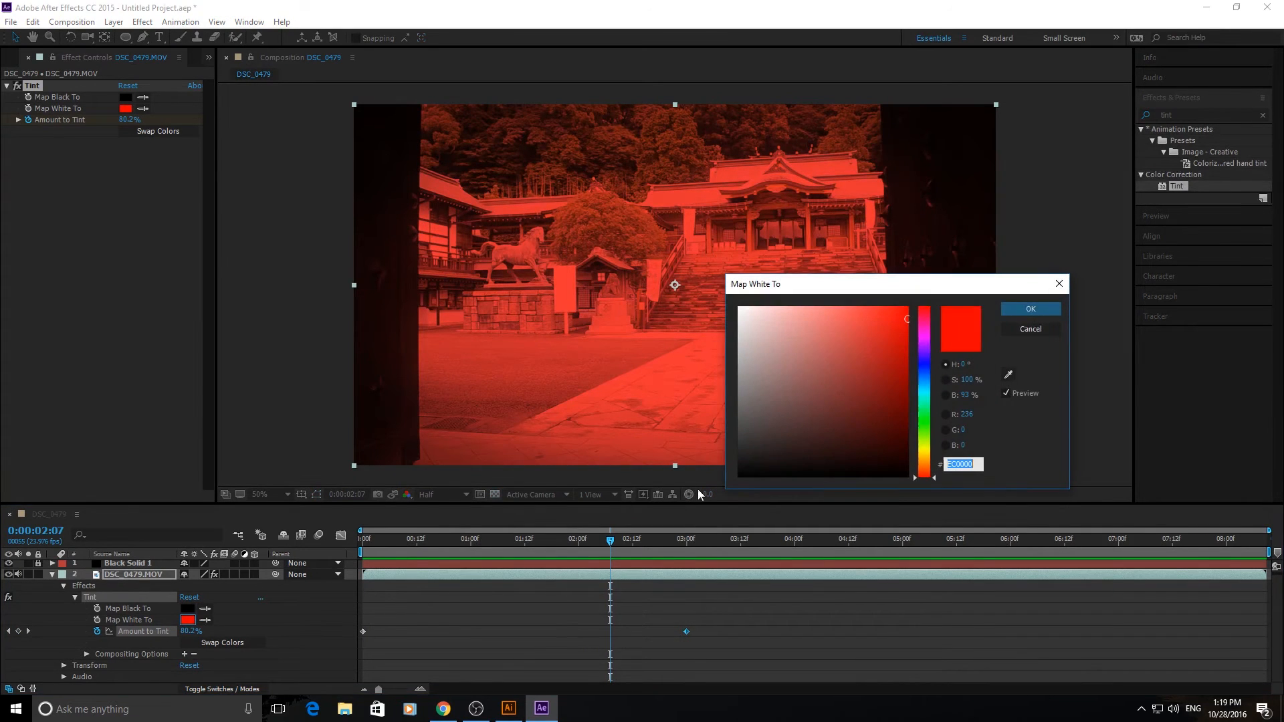
left_click(918, 365)
left_click(1030, 309)
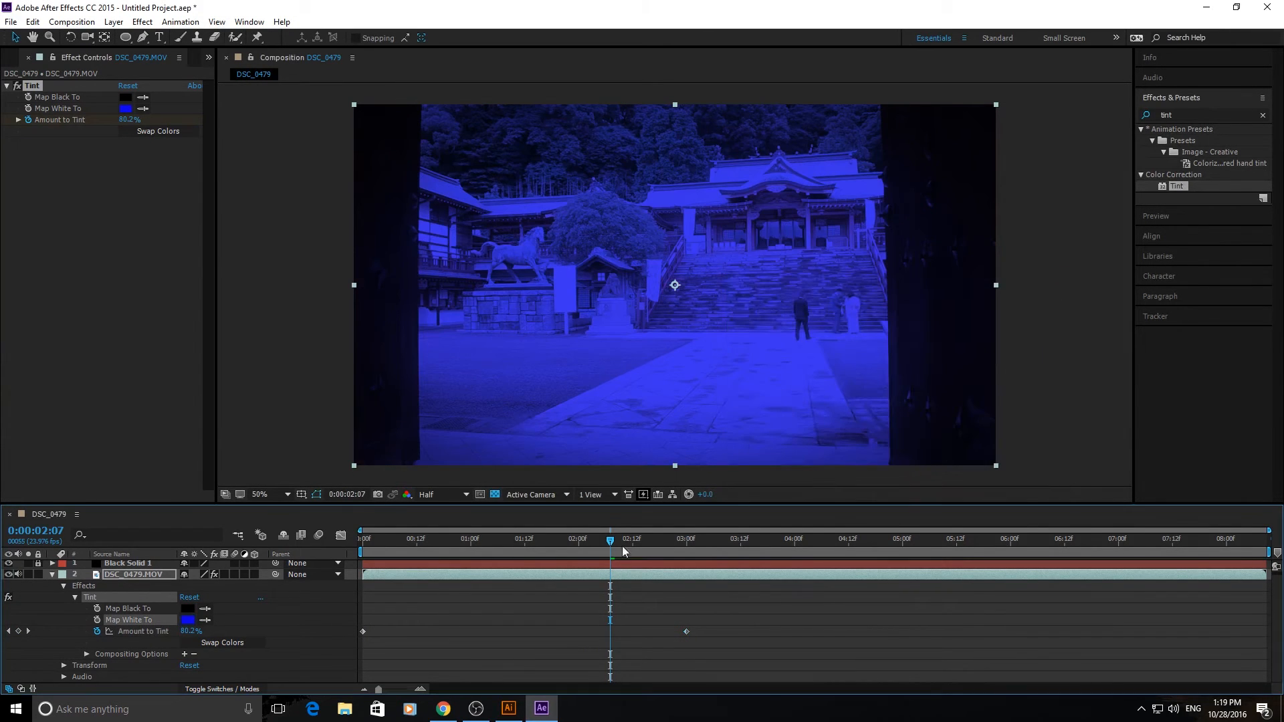
left_click_drag(614, 541, 355, 575)
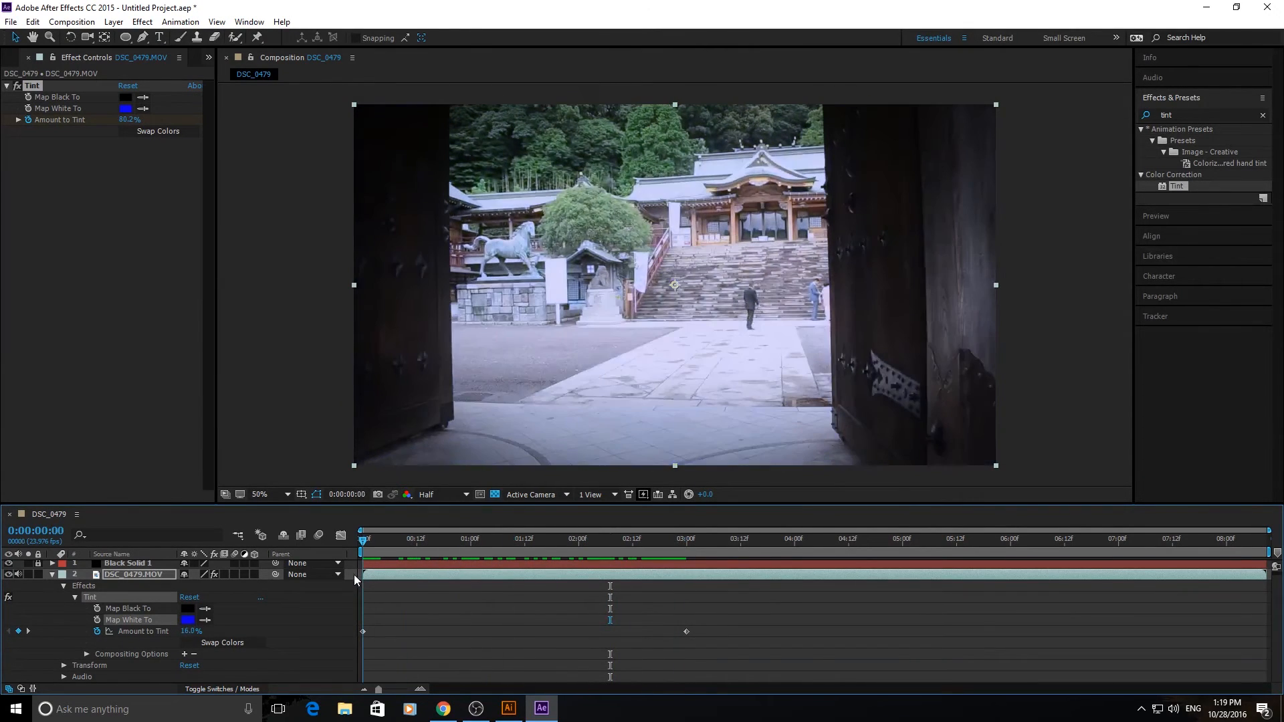
left_click(97, 620)
- Add a Map White To keyframe at 0:00:03:00 with the red colour EC0000
left_click_drag(512, 556, 686, 540)
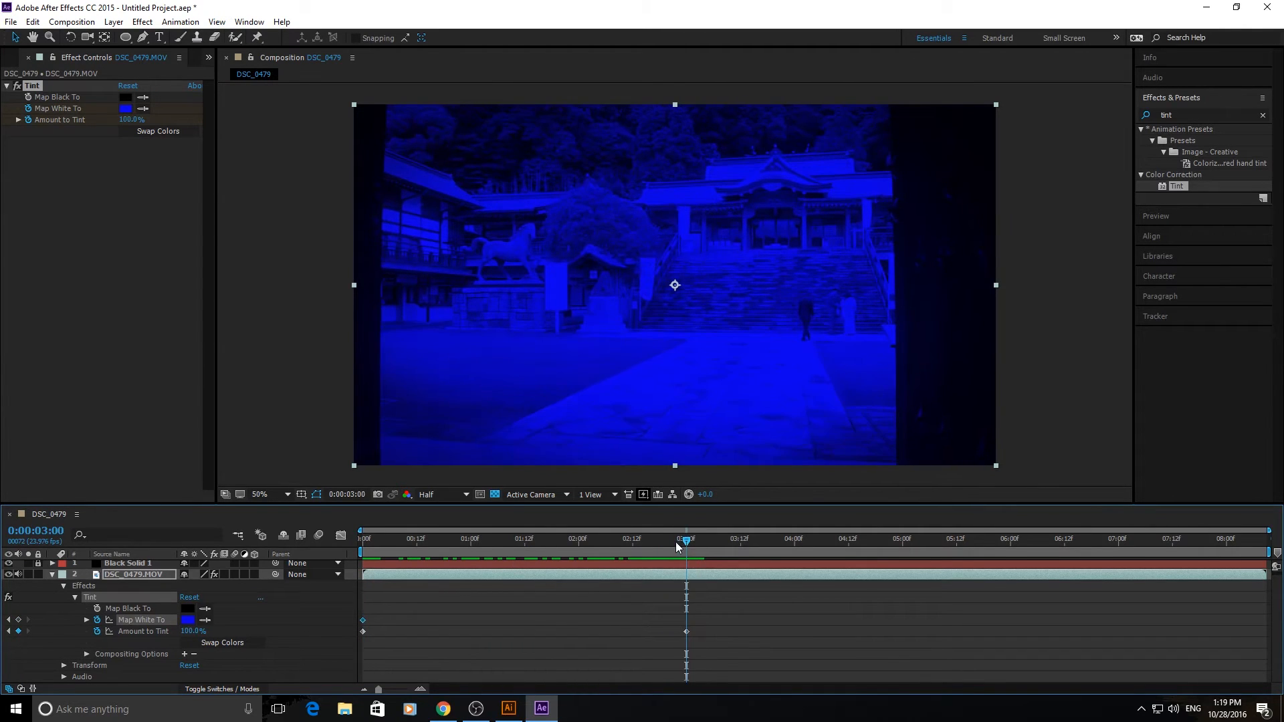
left_click(178, 620)
left_click(189, 620)
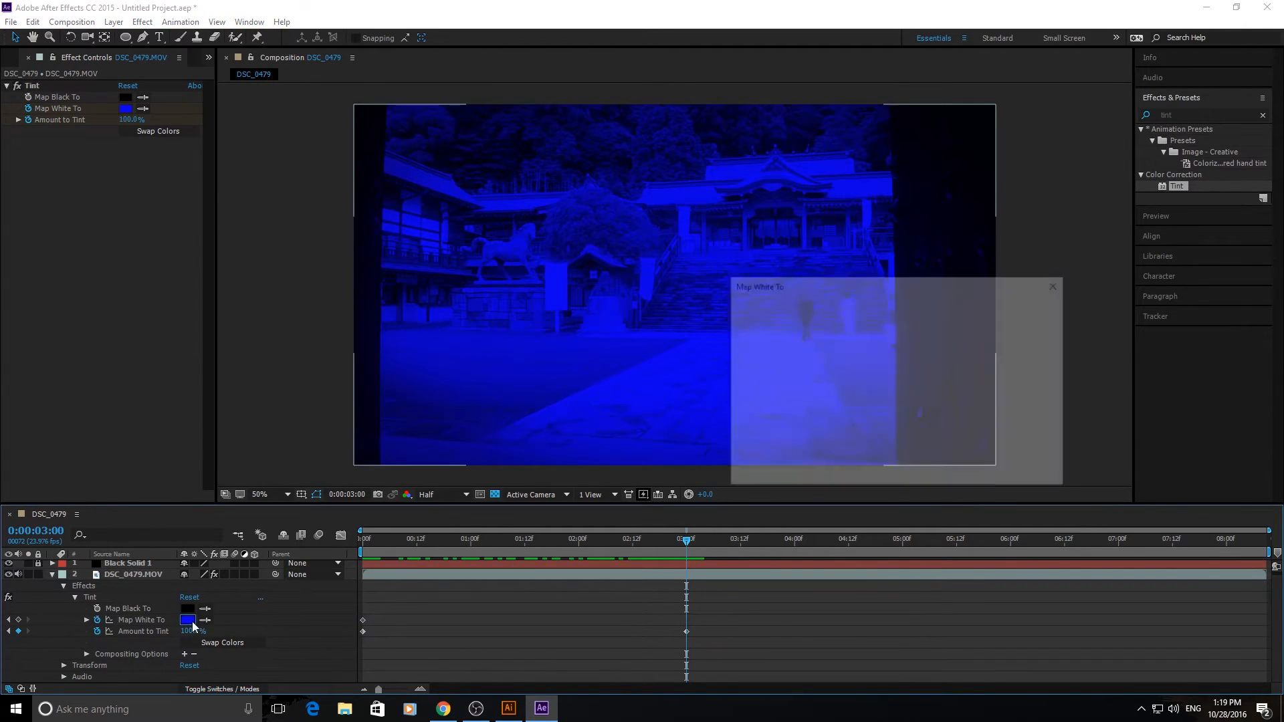
left_click_drag(923, 364, 934, 301)
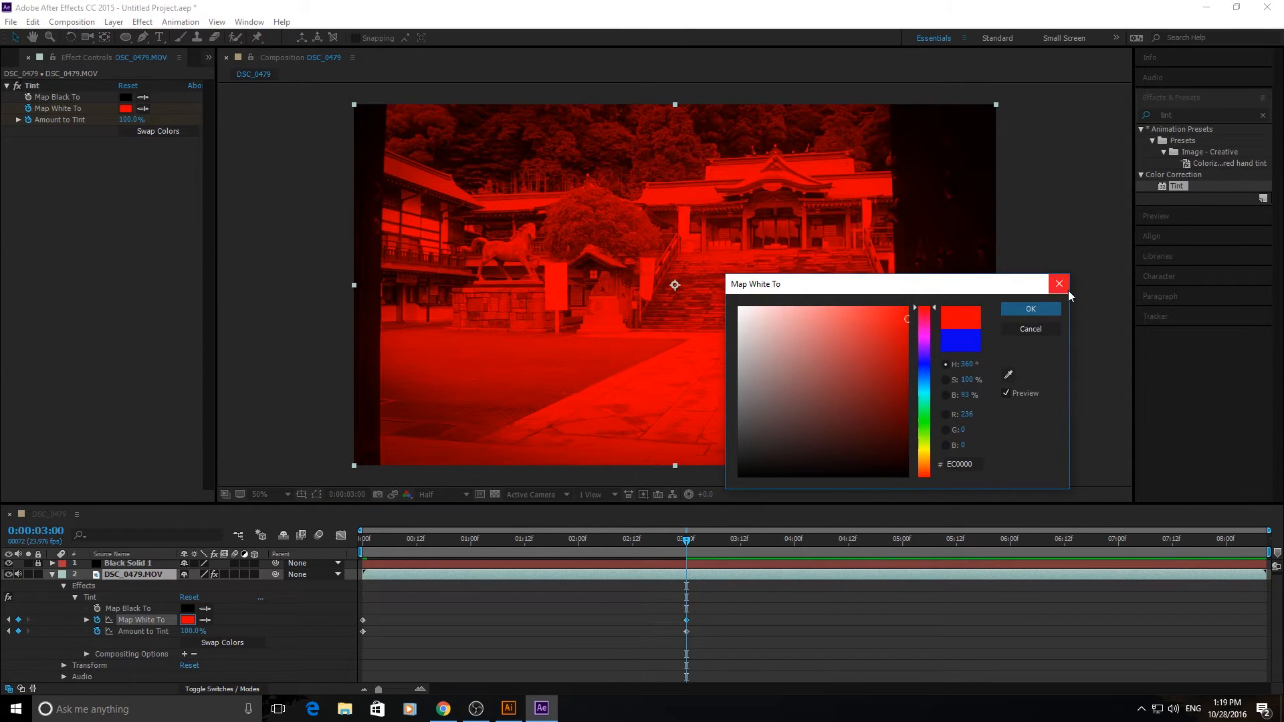
left_click(1031, 308)
- Play back the blue-to-red tint transition and return the playhead to near the start
key("space")
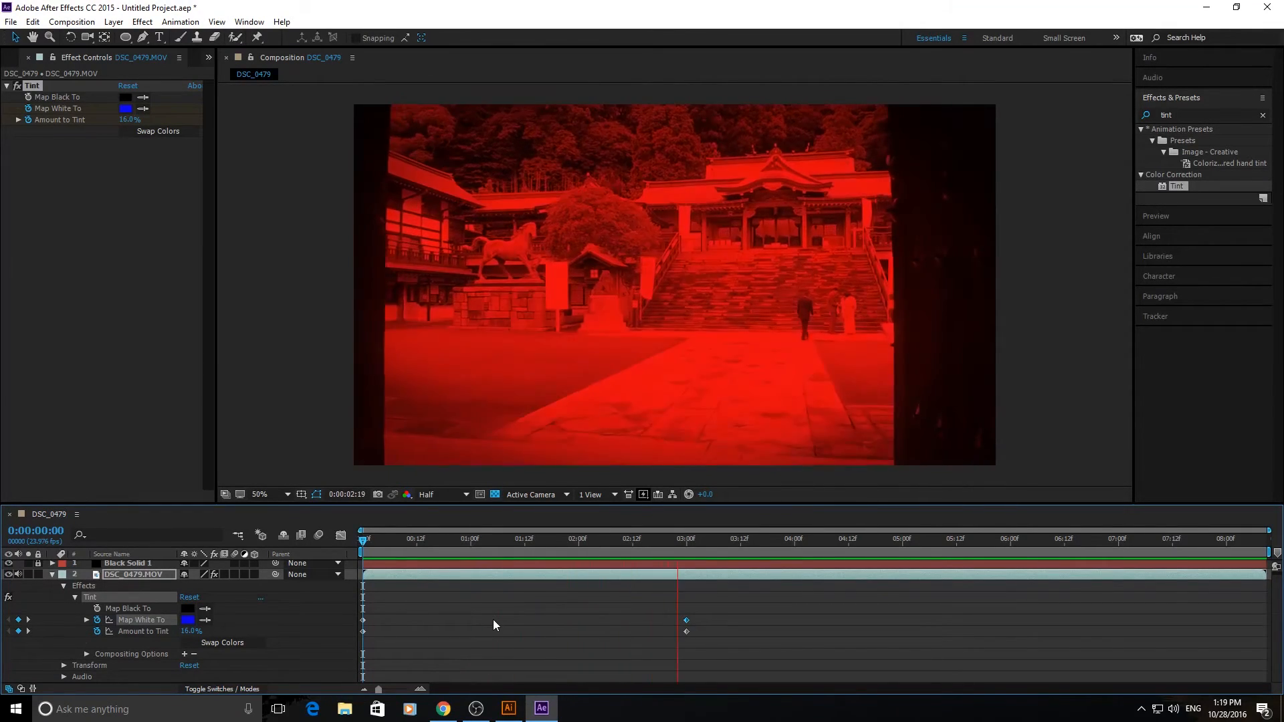
key("space")
left_click_drag(615, 544, 384, 512)
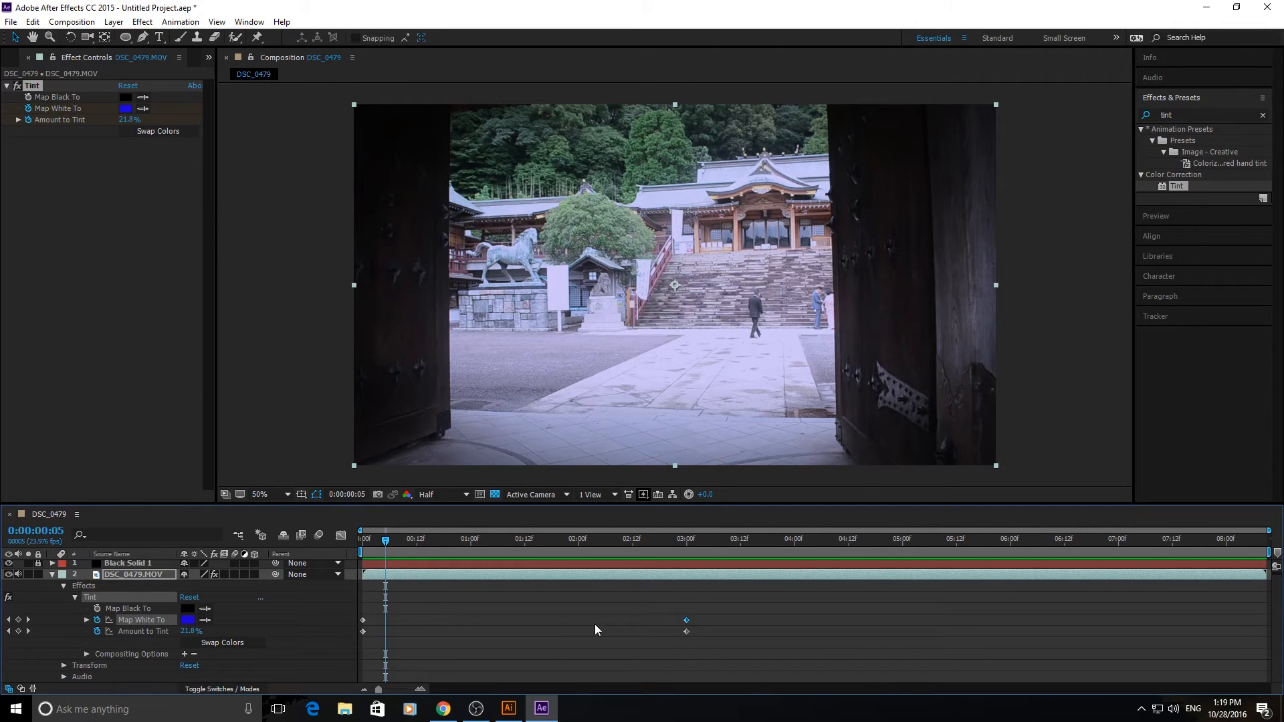
- Move the Map White To and Amount to Tint keyframes at 3 seconds to frame 12 and preview the faster transition
left_click_drag(709, 621, 635, 664)
left_click_drag(682, 623, 418, 626)
key("Home")
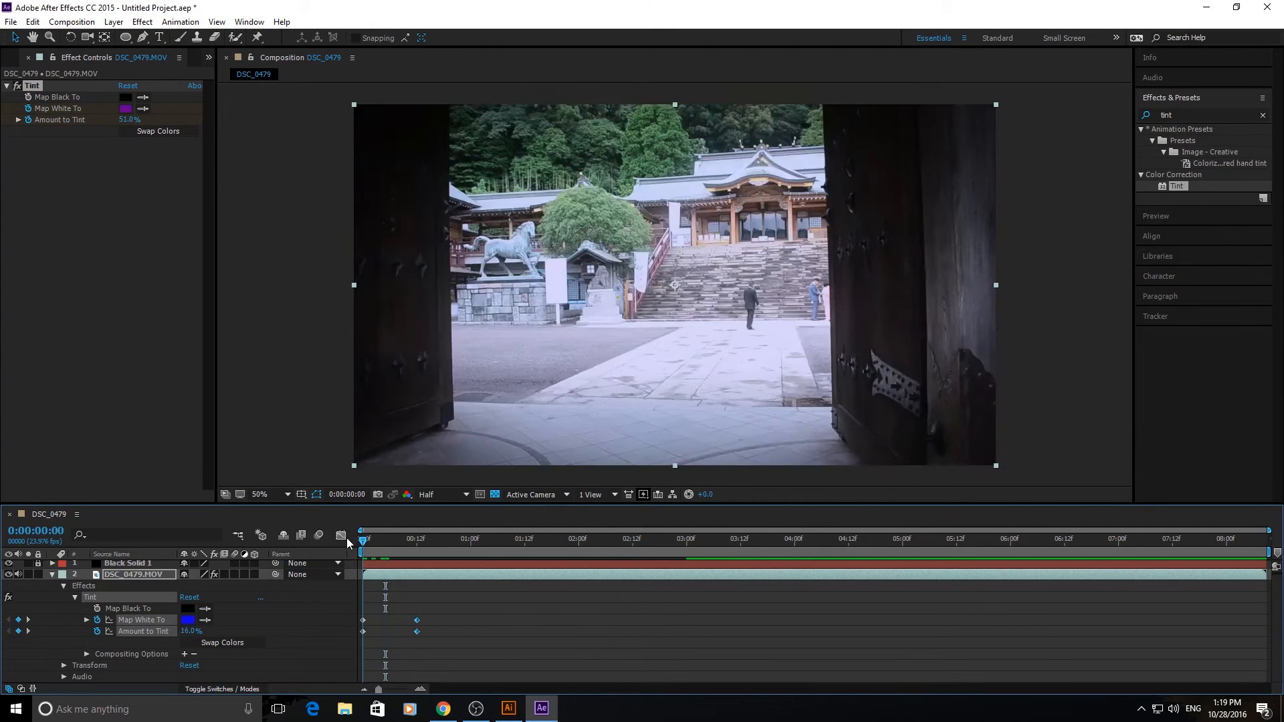
key("space")
key("space")
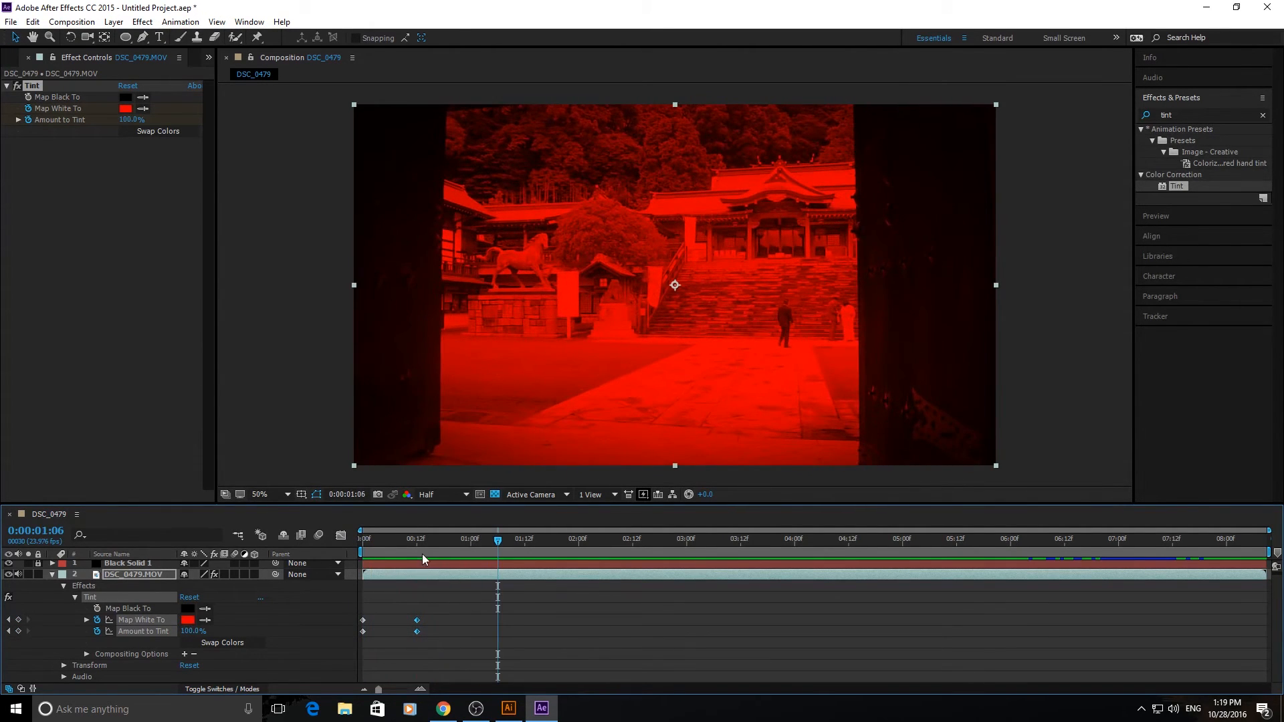
- At 0:00:01:04, keyframe Map White To as green and Amount to Tint at 33%
left_click_drag(491, 545, 488, 545)
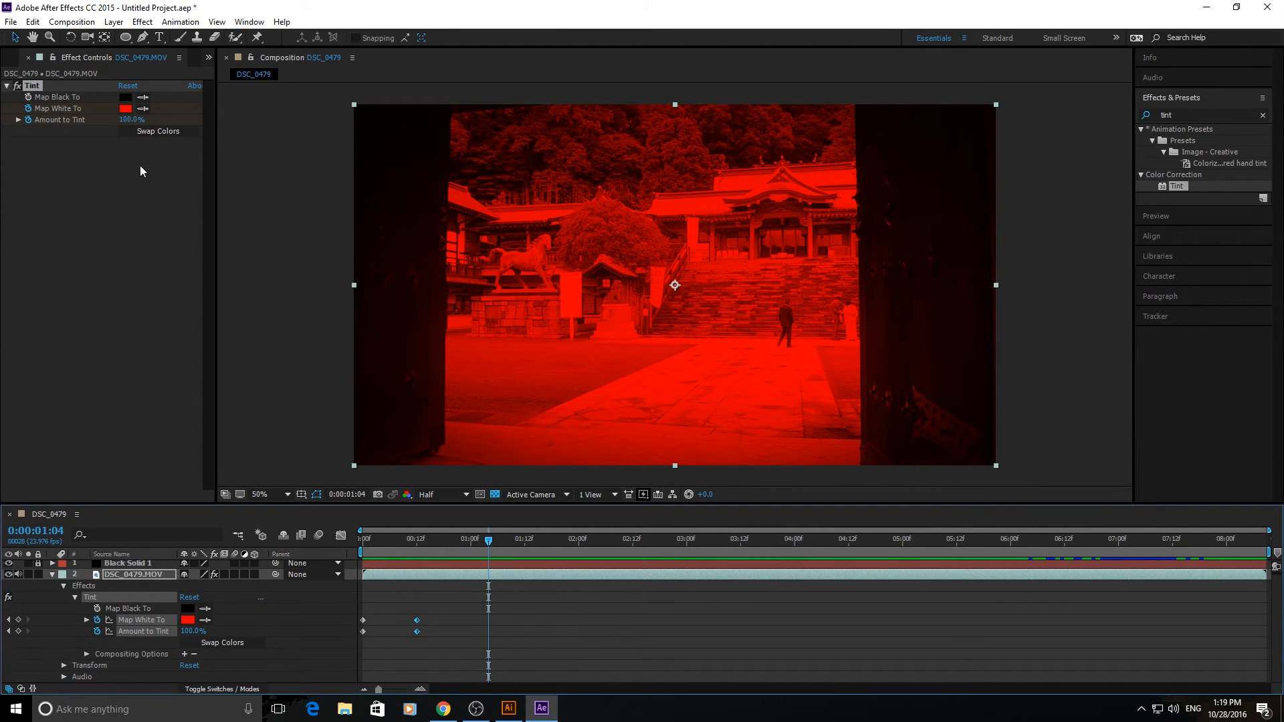
left_click(125, 108)
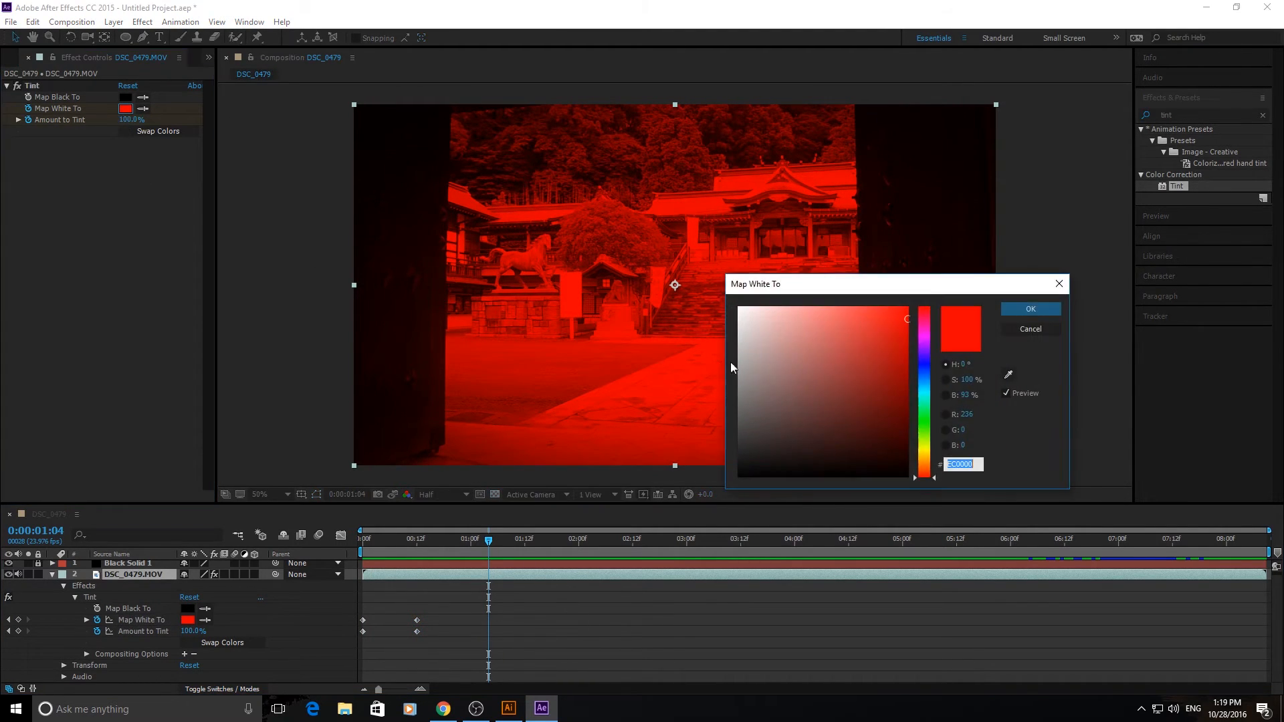
left_click(924, 411)
left_click(1031, 309)
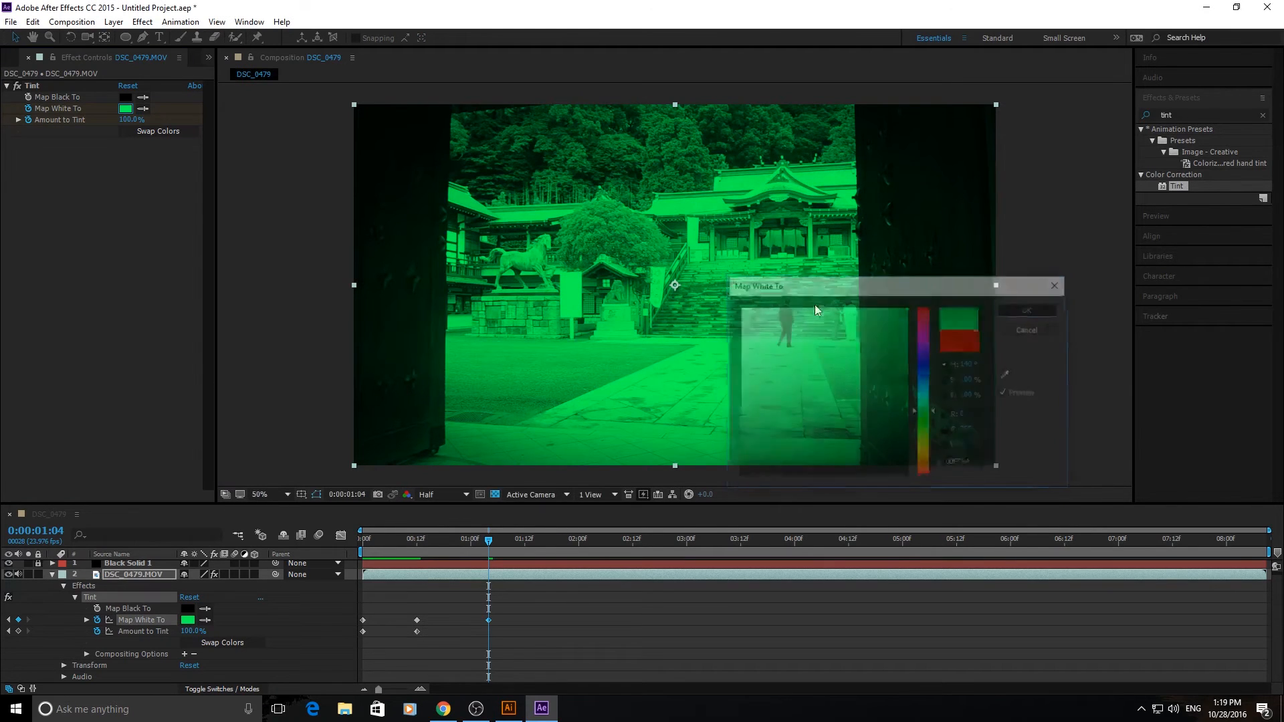
left_click_drag(131, 119, 94, 115)
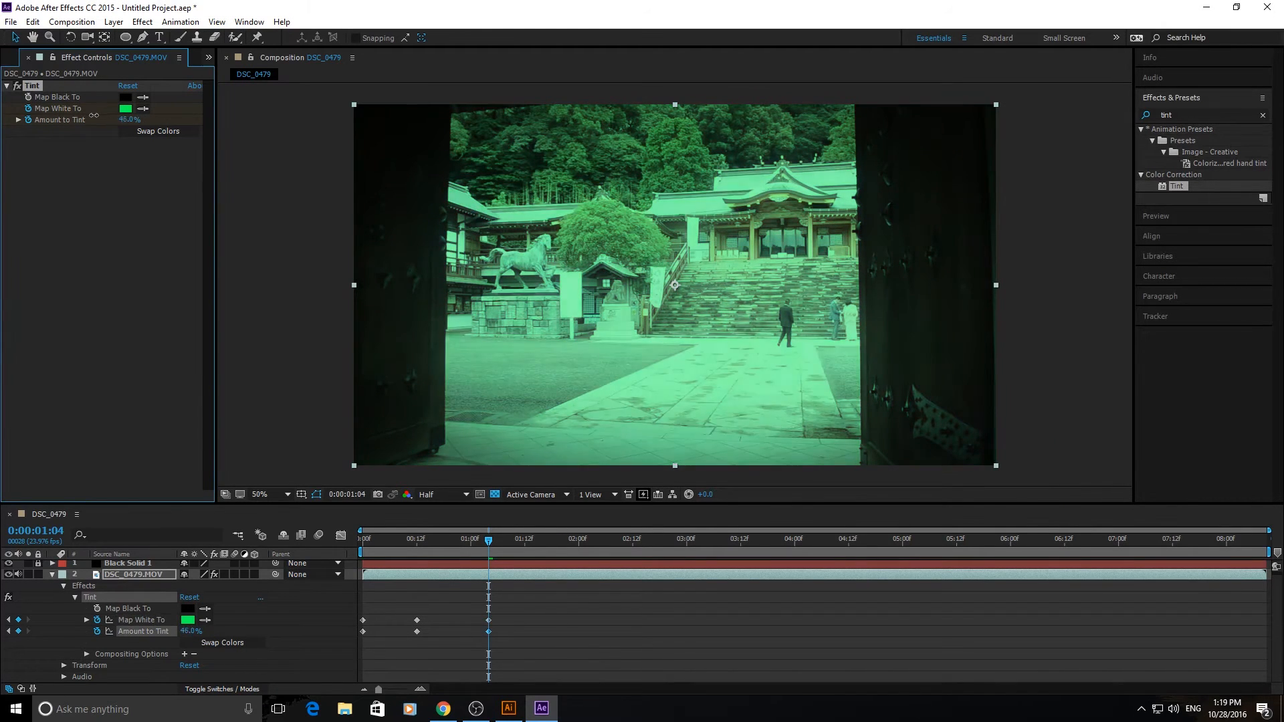
- Preview the three-colour tint animation from the start of the composition
left_click_drag(368, 541, 343, 537)
key("space")
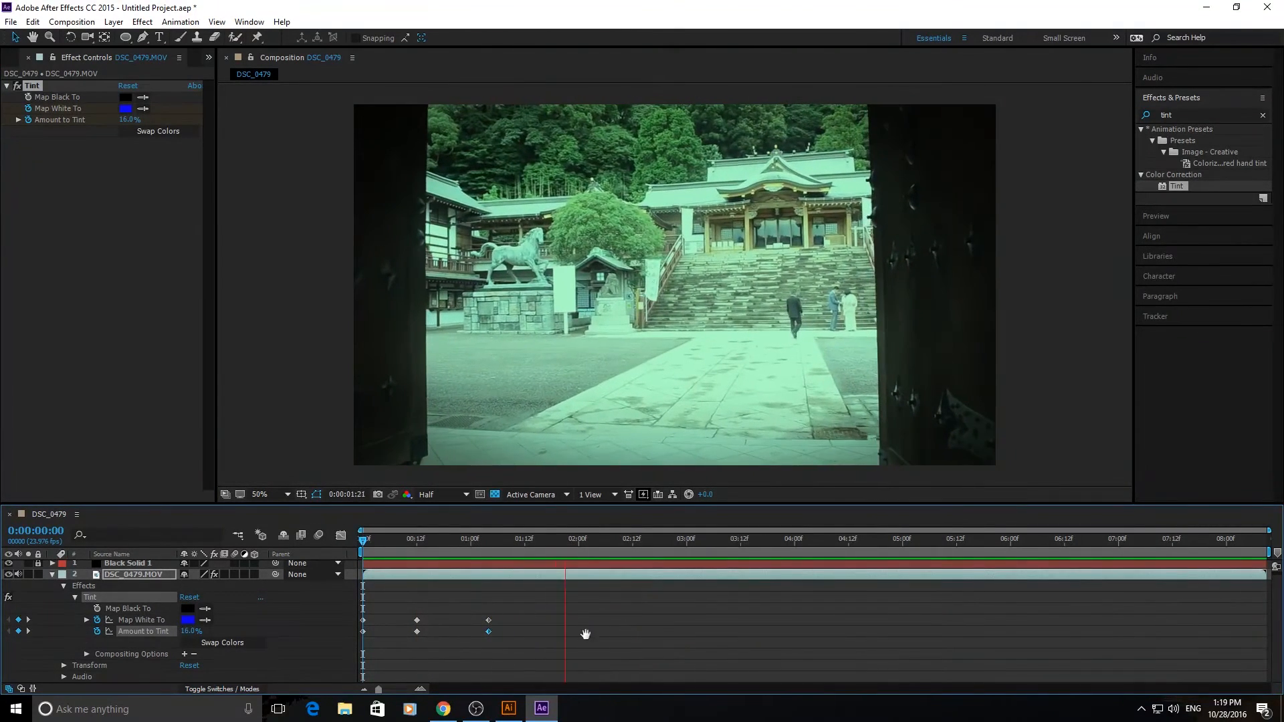
key("space")
- Convert the two Tint keyframes at frame 12 to Auto Bezier interpolation and preview the result from the start
left_click_drag(441, 605, 400, 641)
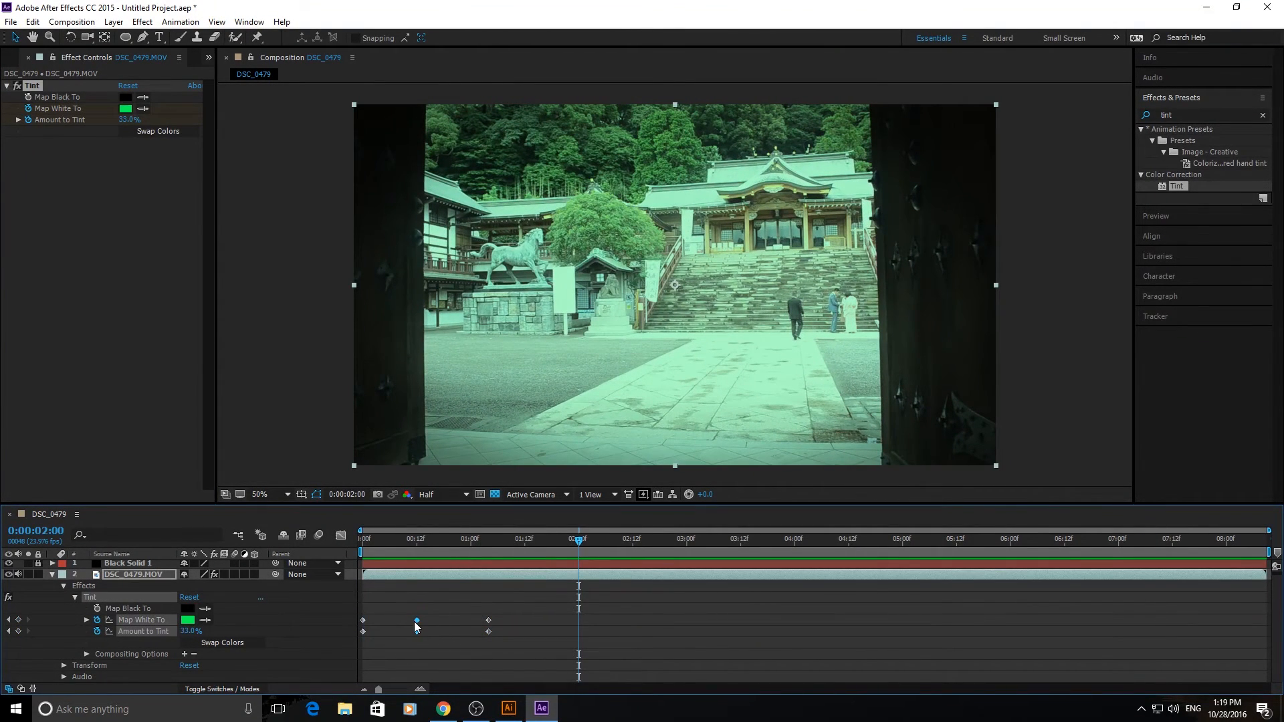
left_click(416, 627, "ctrl")
left_click_drag(423, 541, 354, 538)
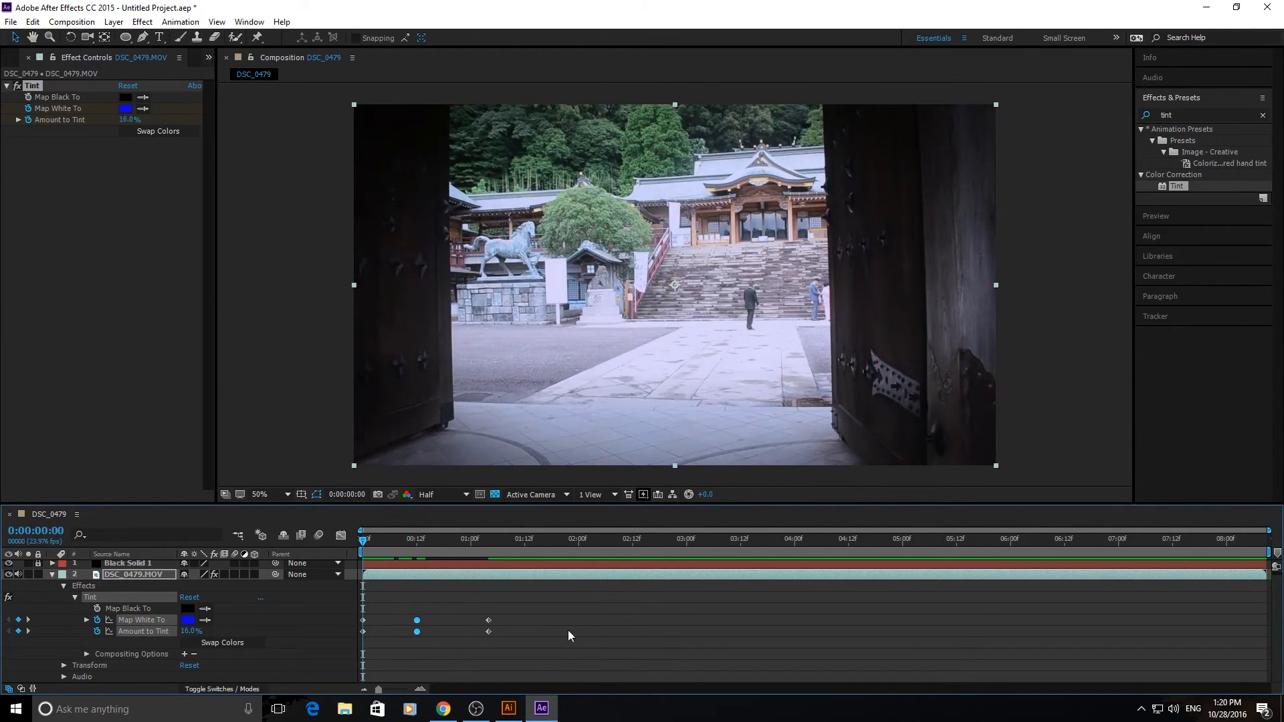
left_click(571, 635)
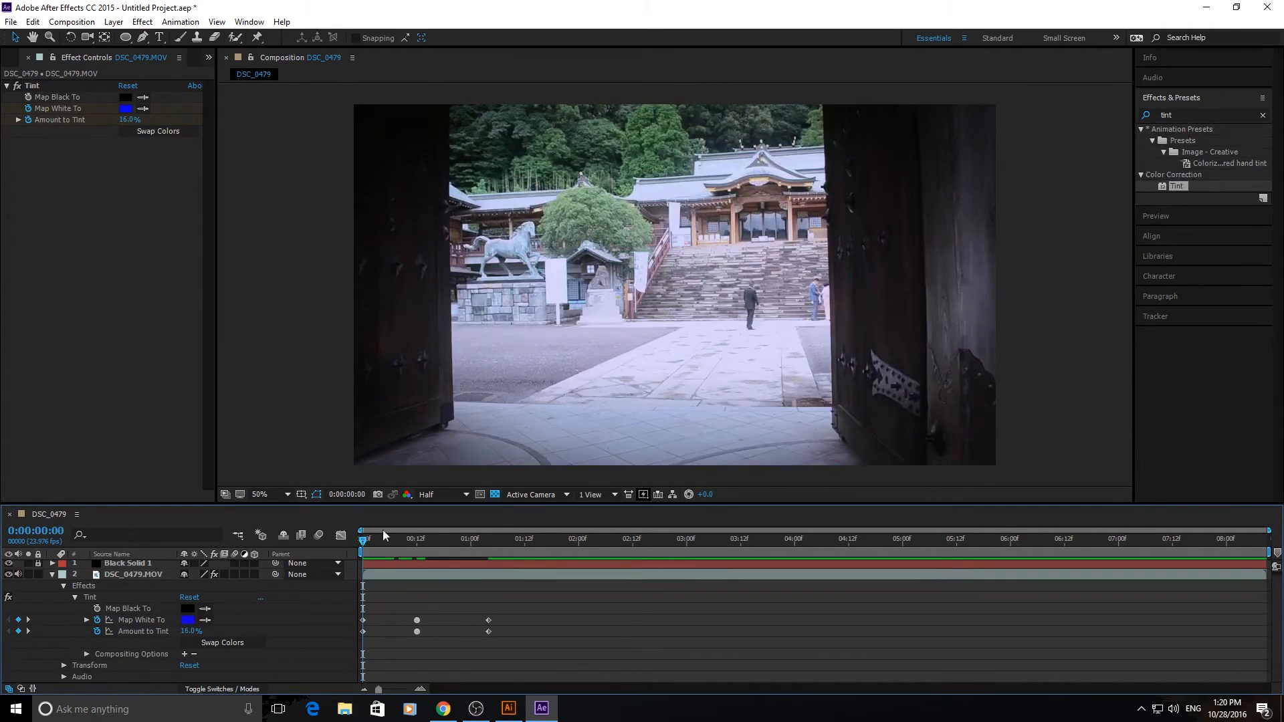
key("space")
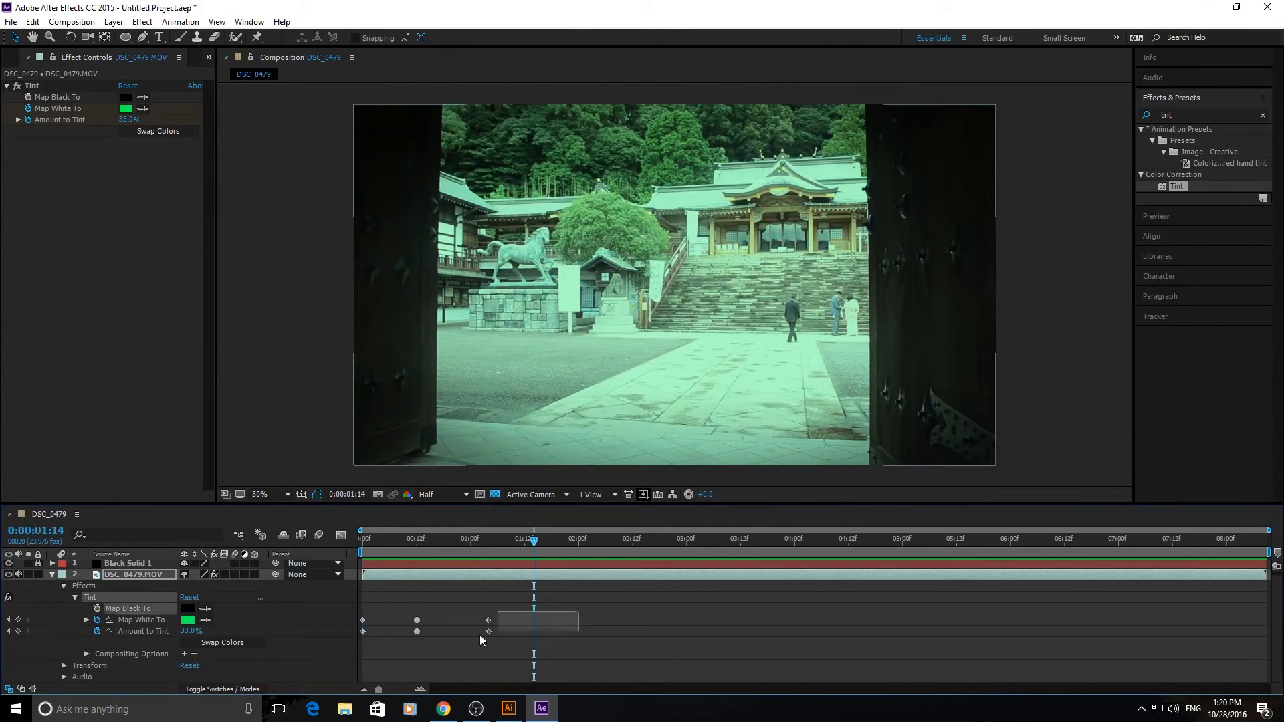
- Move the footage's middle Tint keyframes to just past 2 seconds and the last pair to about 5.5 seconds
left_click_drag(480, 635, 393, 648)
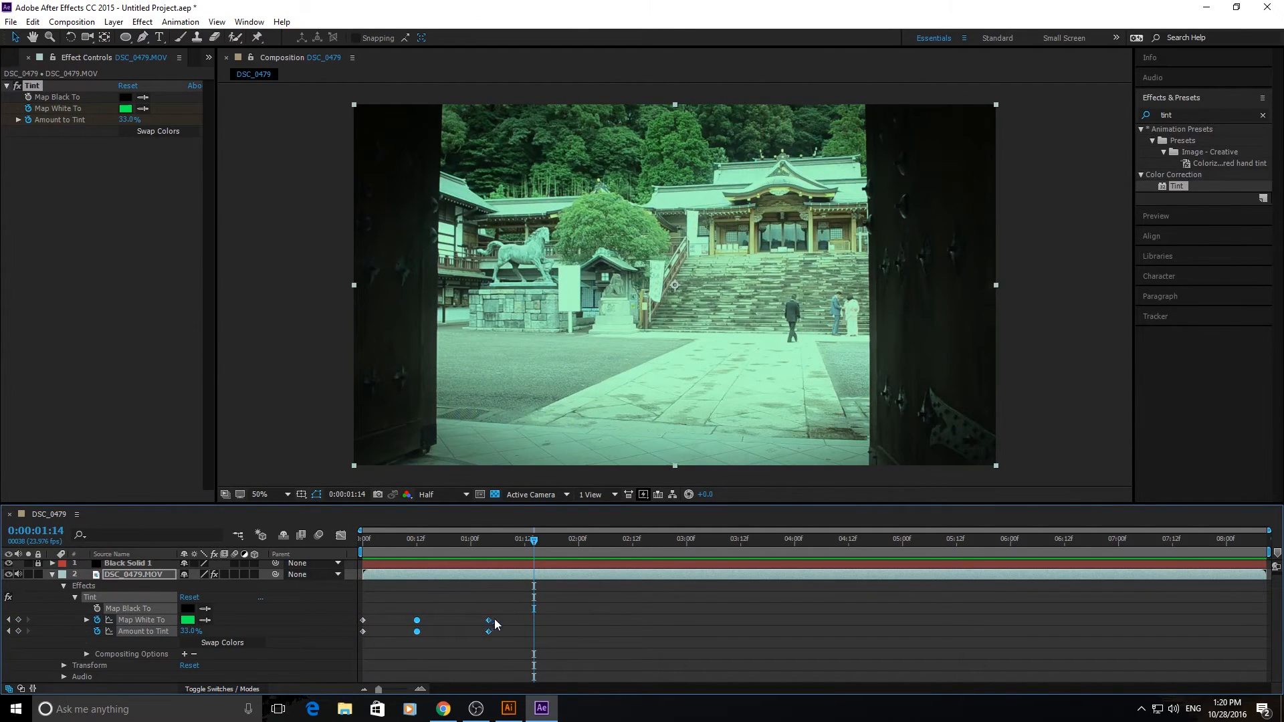
left_click_drag(495, 624, 678, 608)
left_click_drag(756, 588, 658, 666)
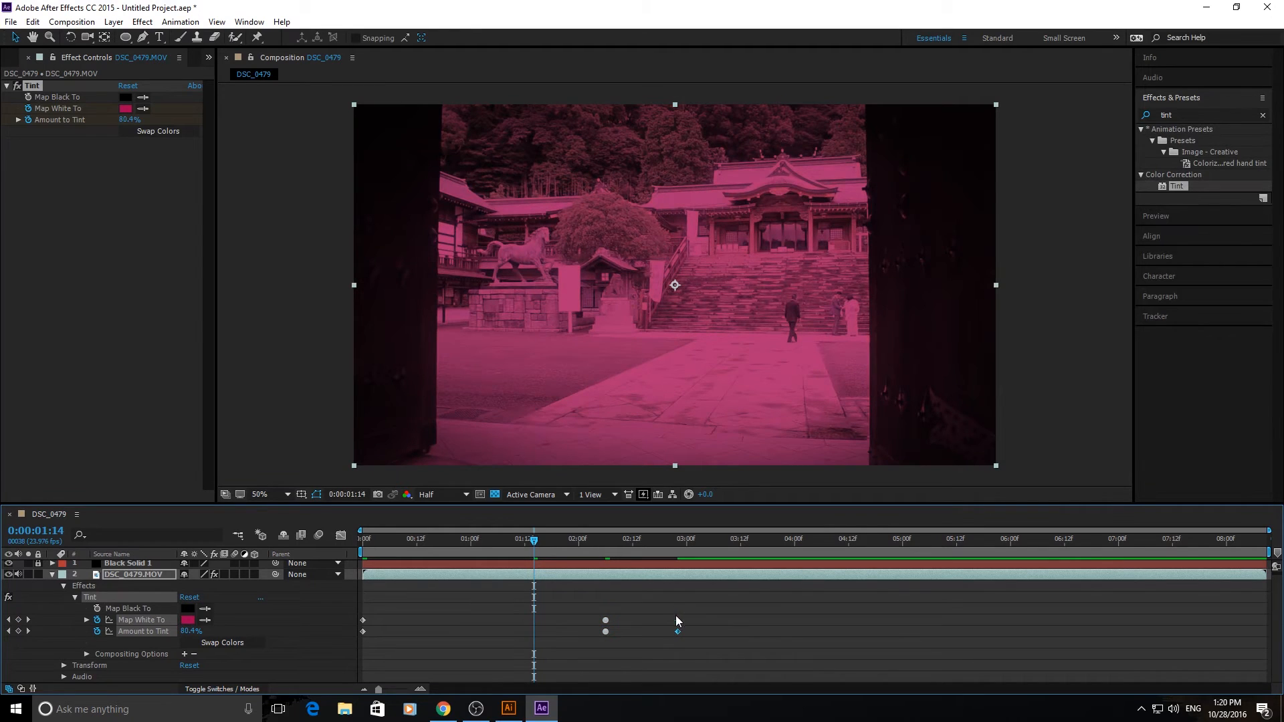
left_click_drag(677, 618, 771, 630)
- Preview the respaced tint transitions from 0:00:01:15 and collapse the footage layer's properties
key("alt+Left")
left_click(537, 539)
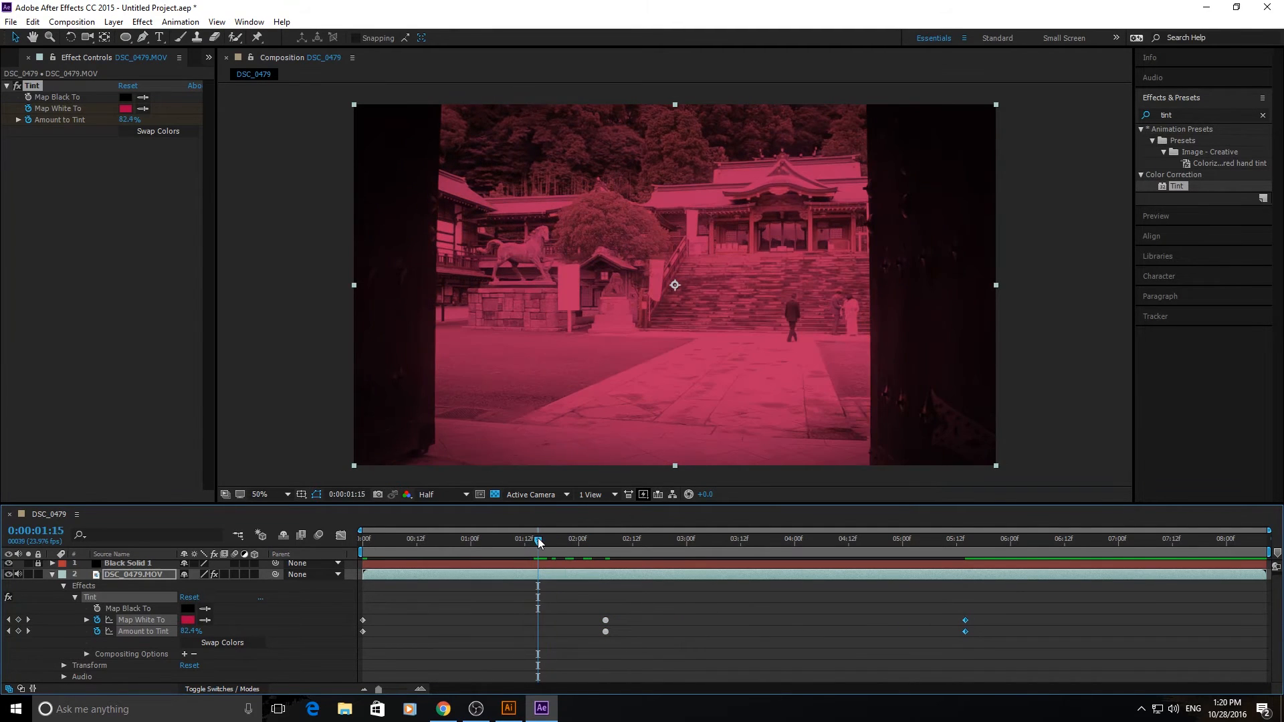
key("space")
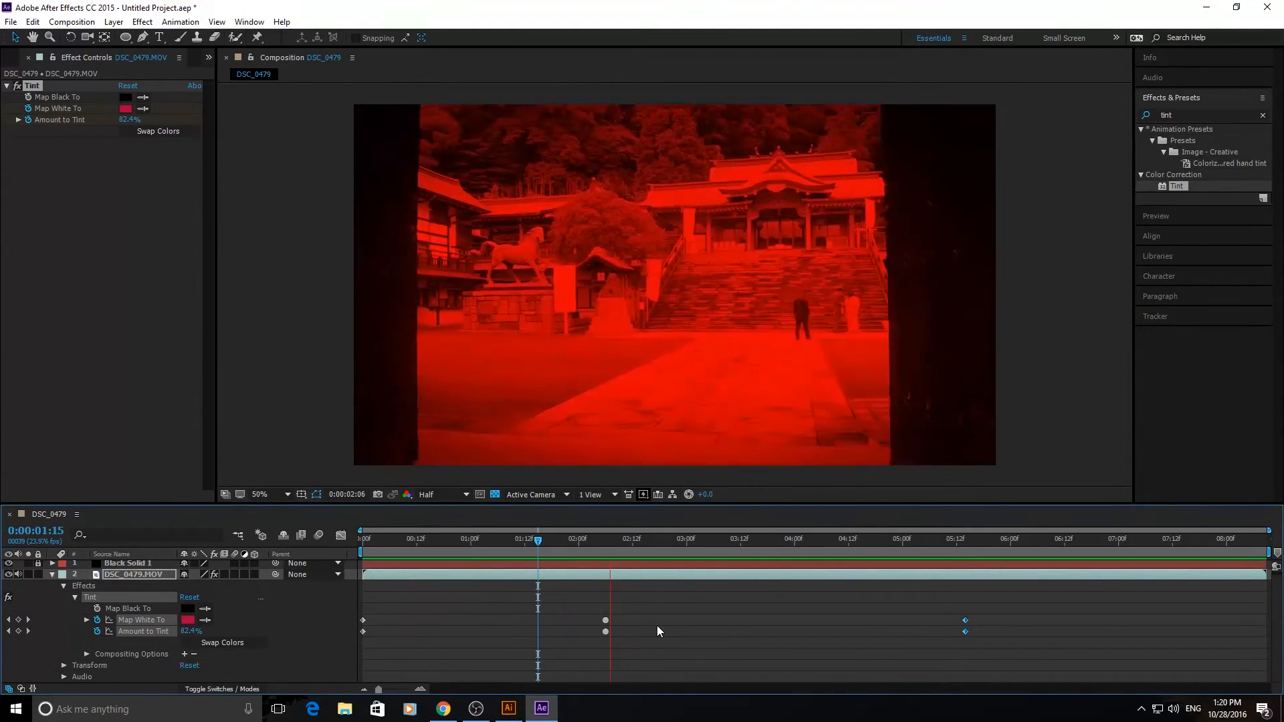
key("space")
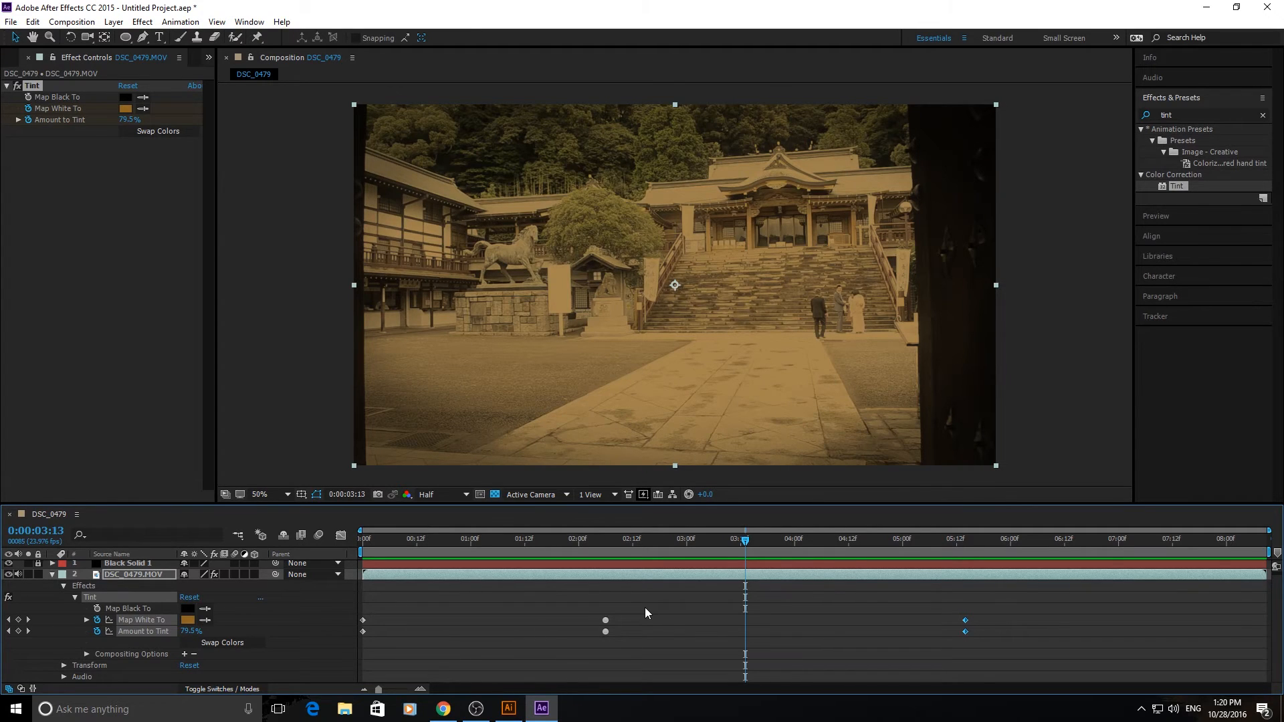
left_click(52, 575)
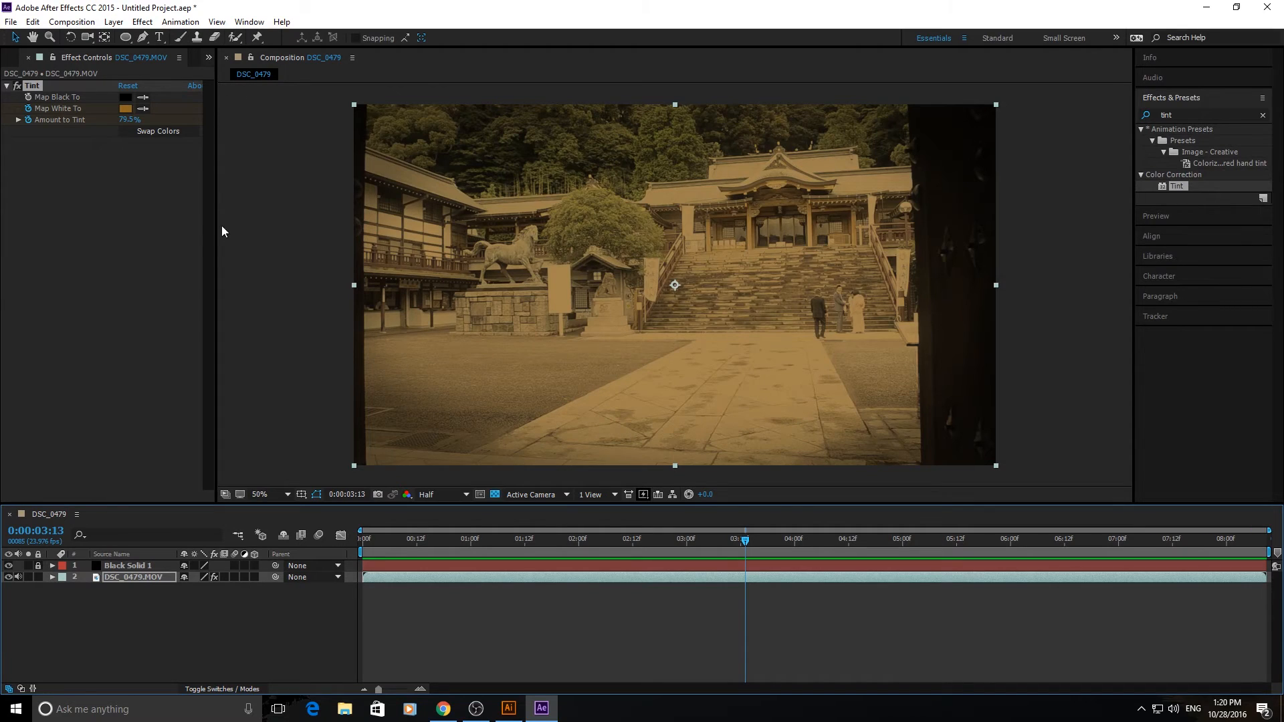
- Add the paragraph text "Japan 2016" over the lower part of the footage and lower it onto the stone path
left_click(160, 37)
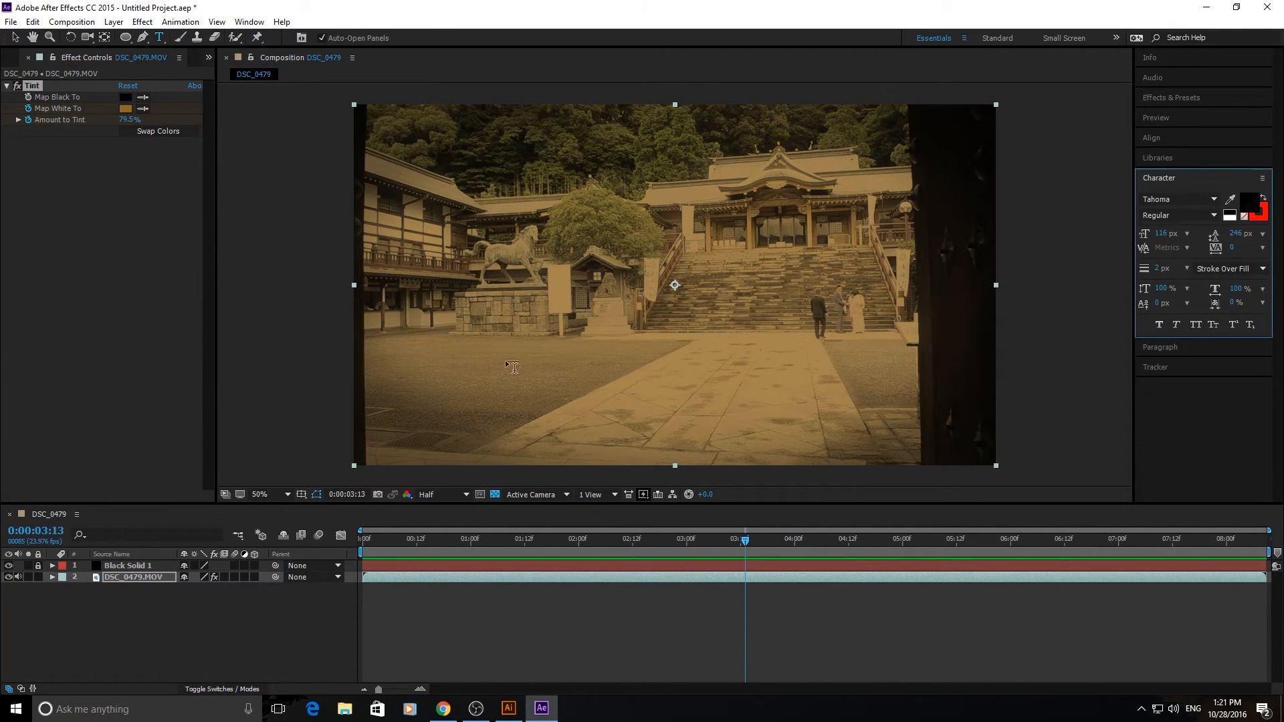
left_click_drag(394, 345, 934, 461)
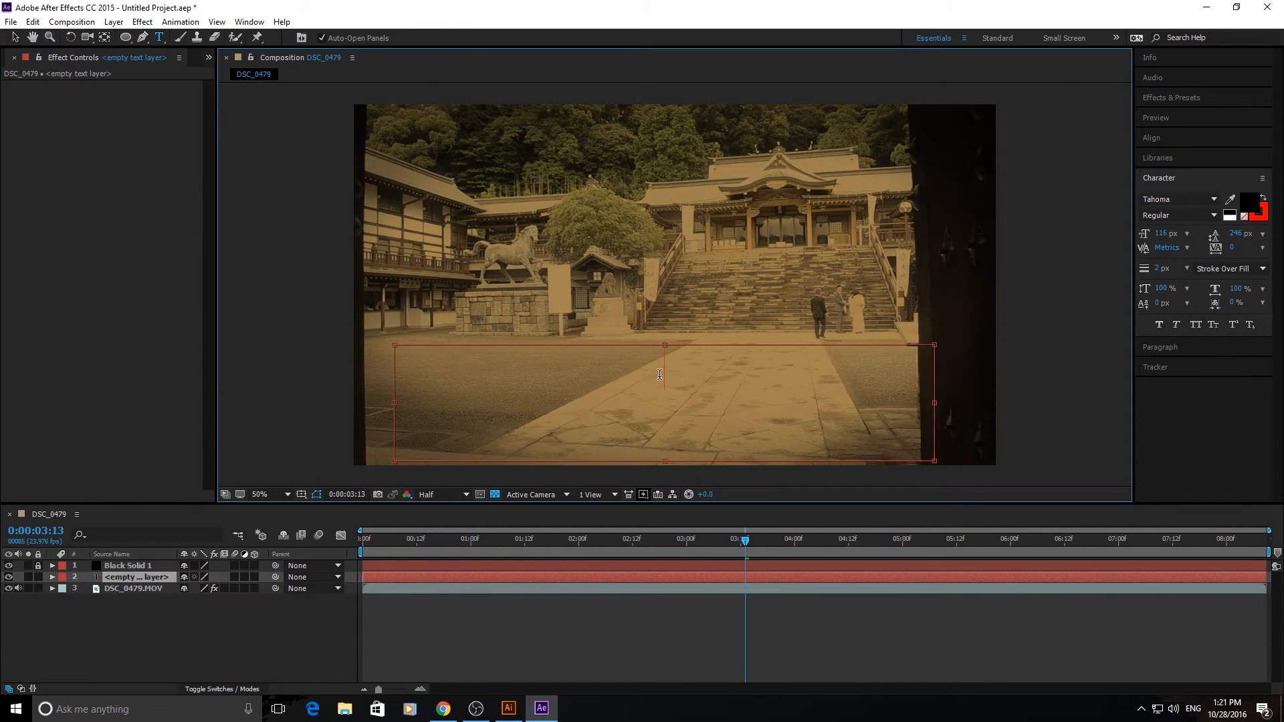
type("Japan")
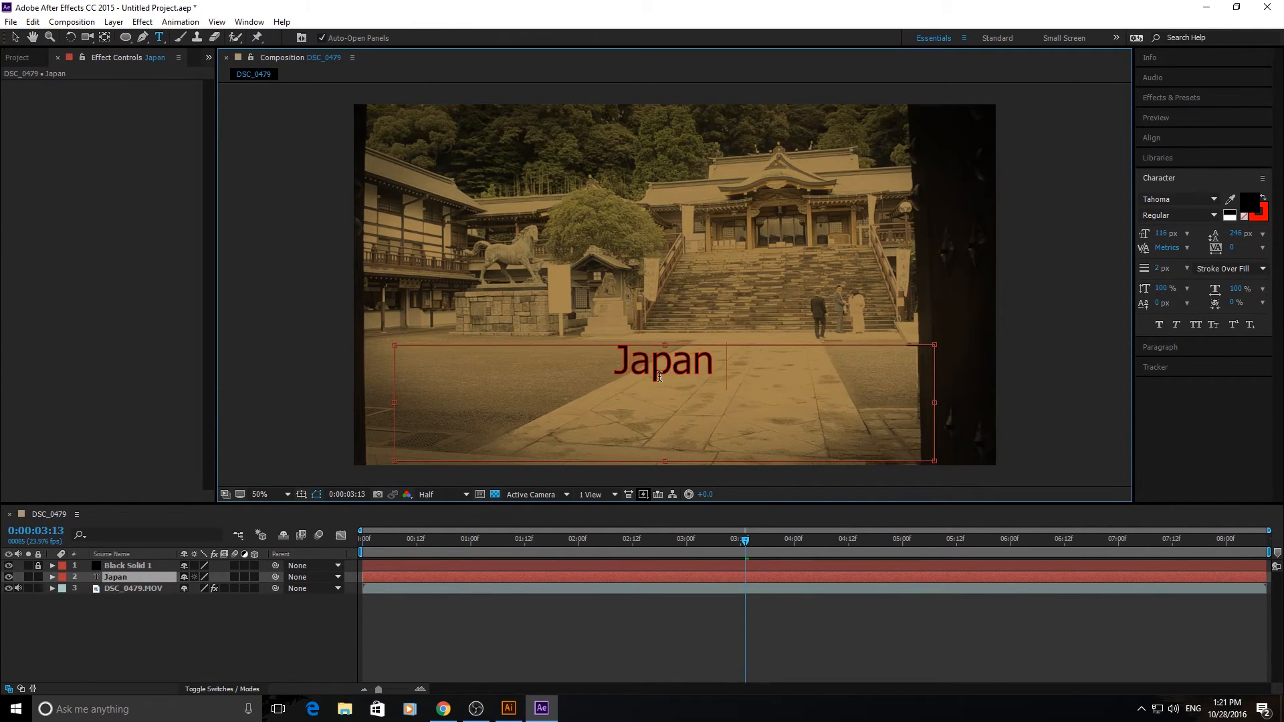
type(" 2016")
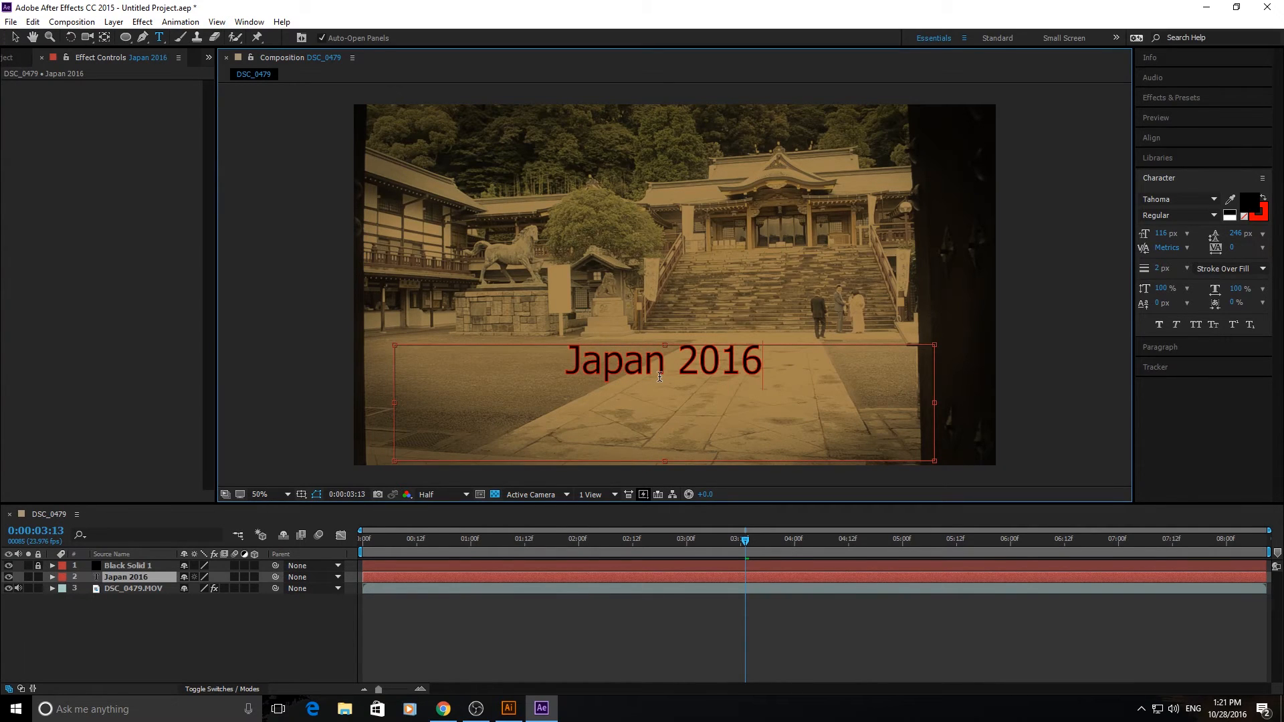
left_click(14, 35)
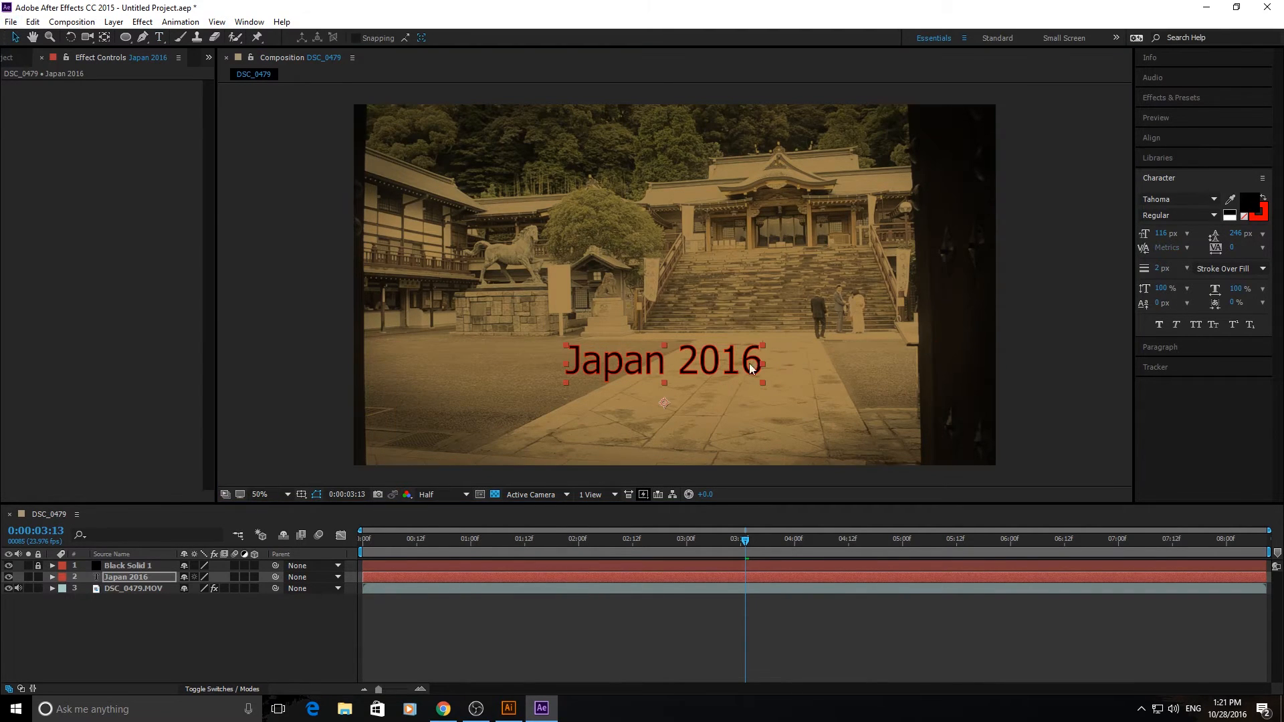
left_click_drag(734, 361, 736, 411)
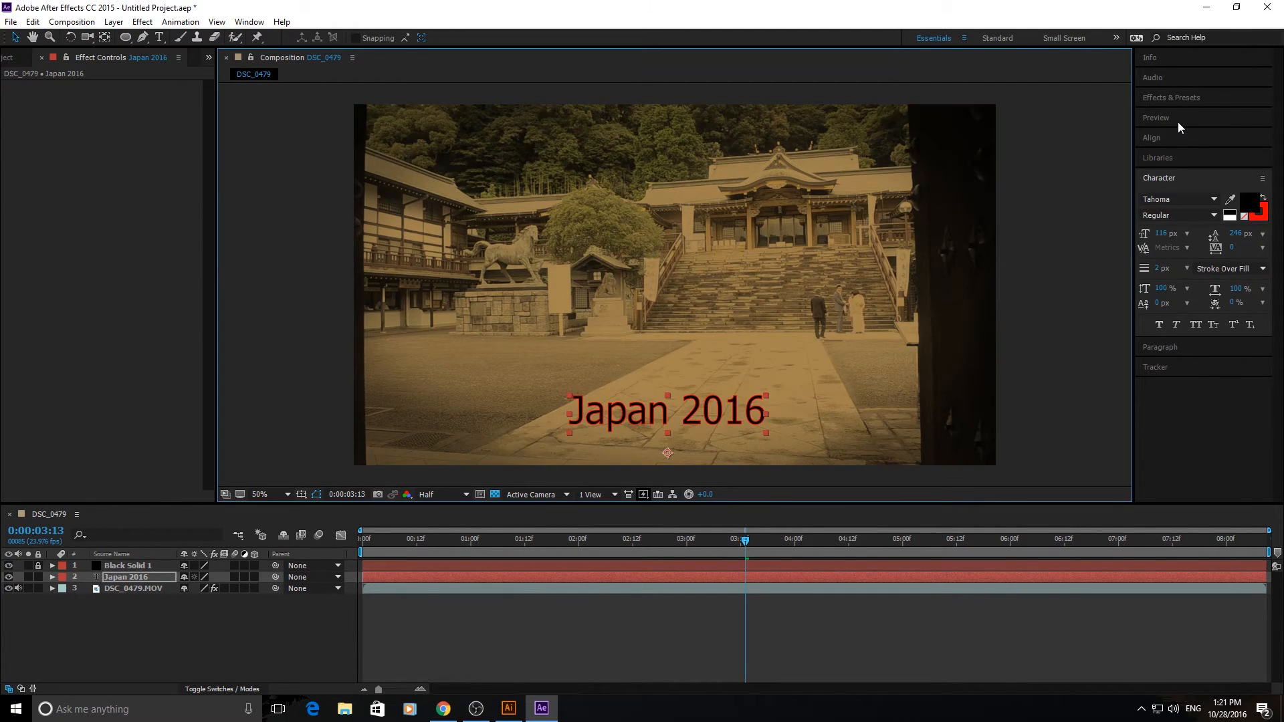
- Search the effects and presets for "ty" and apply the Typewriter preset to the Japan 2016 text at 0:00:03:13
left_click(1177, 99)
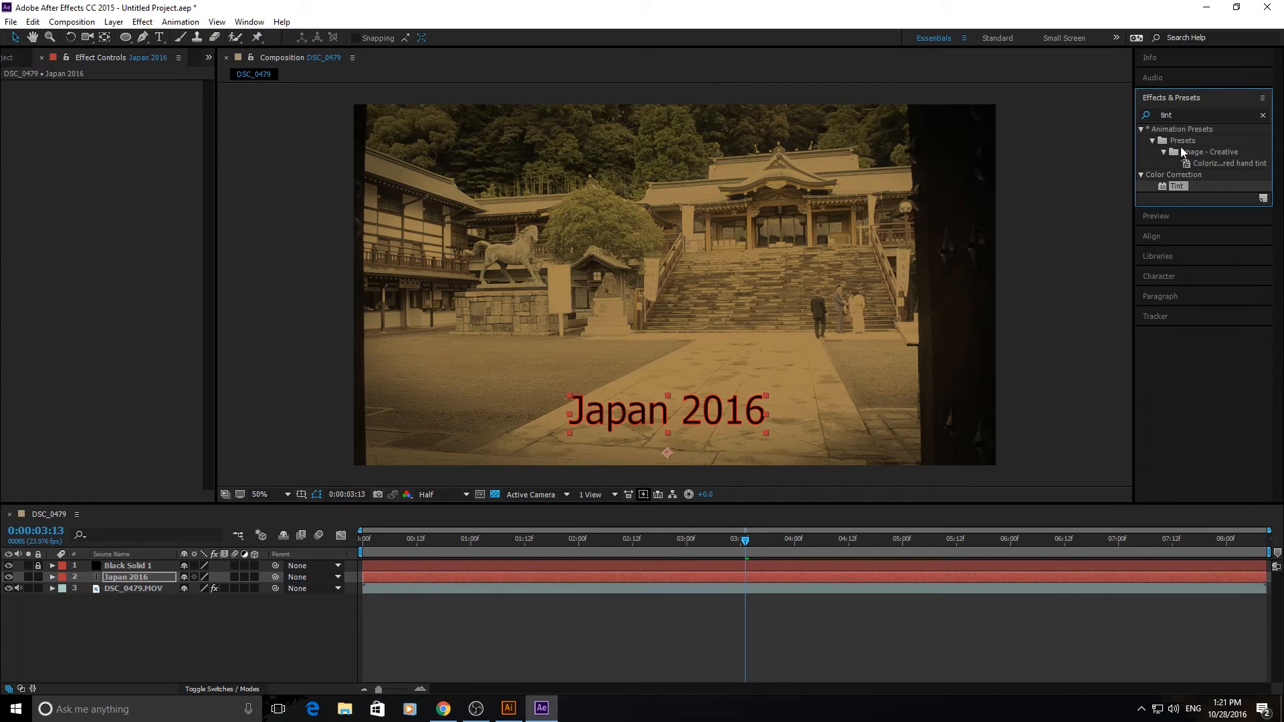
left_click(1187, 107)
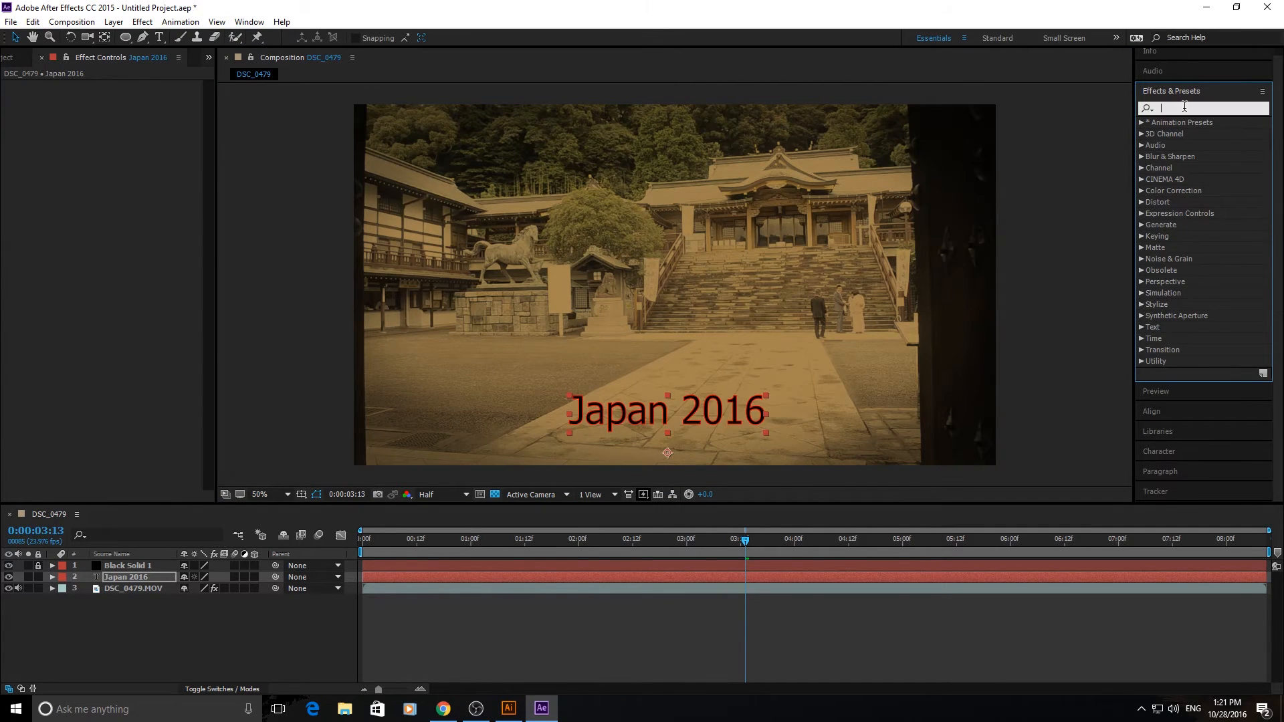
type("ty")
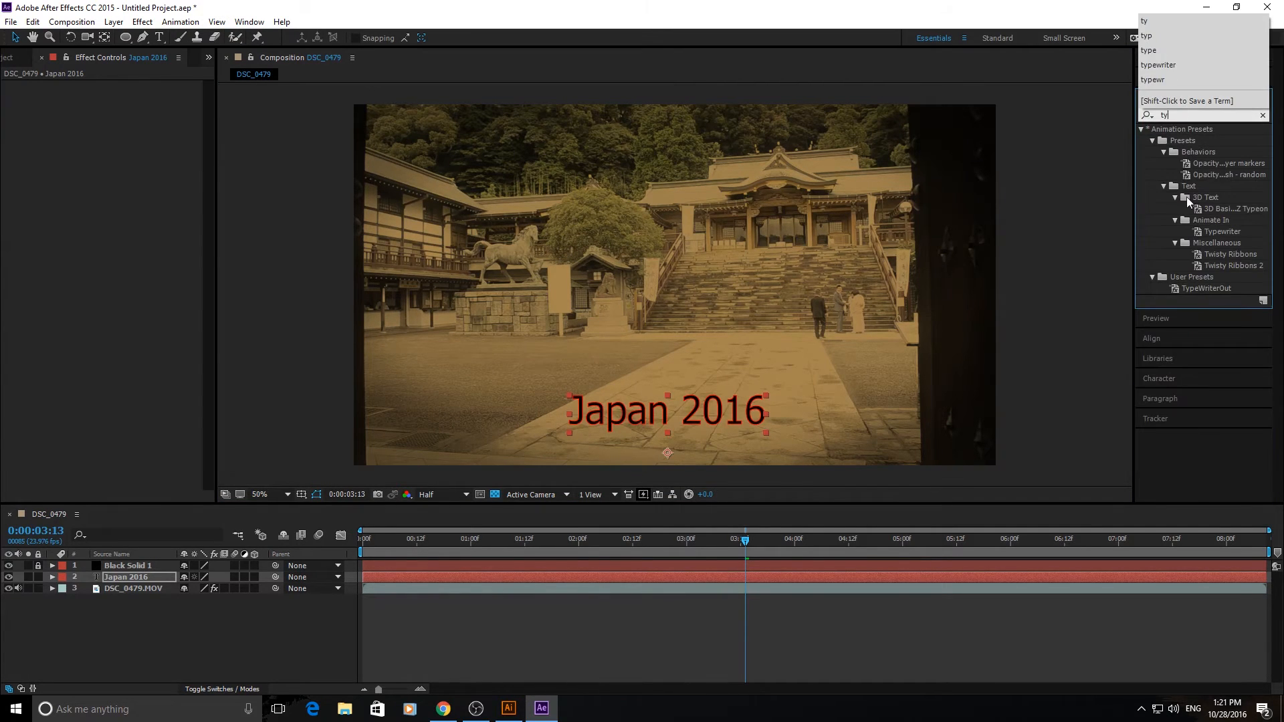
left_click(1210, 232)
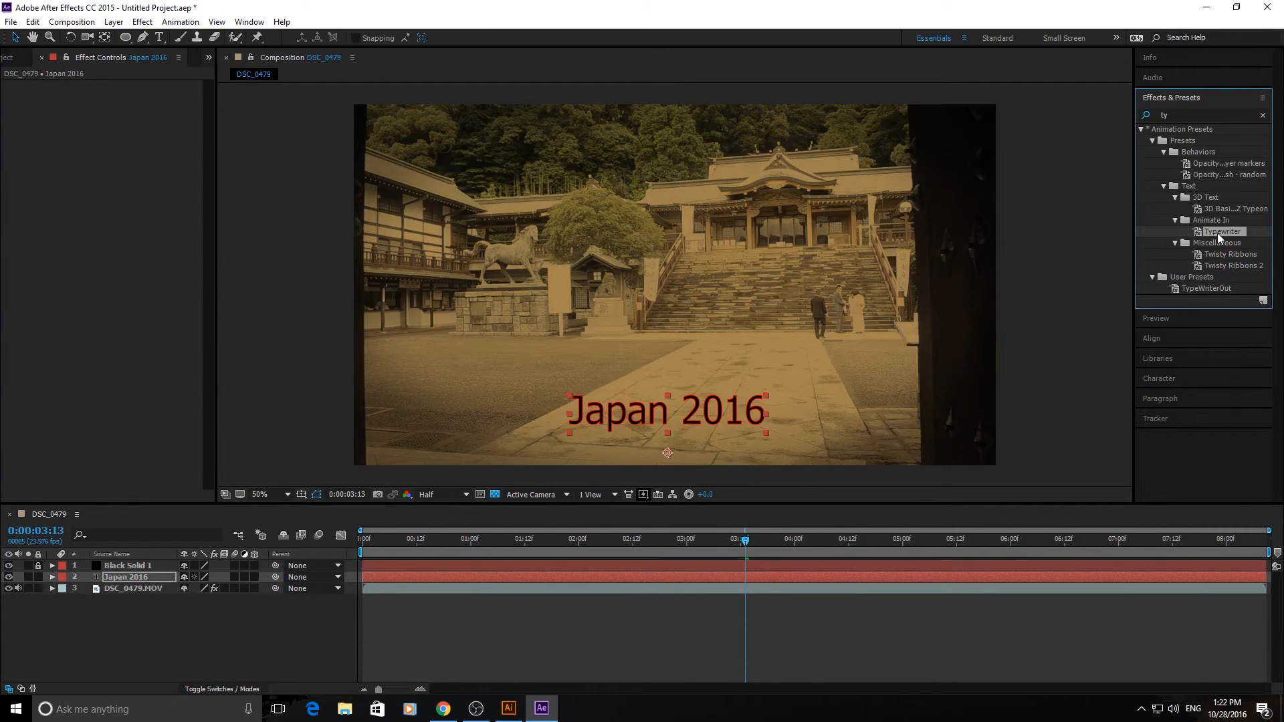
left_click_drag(1217, 232, 645, 412)
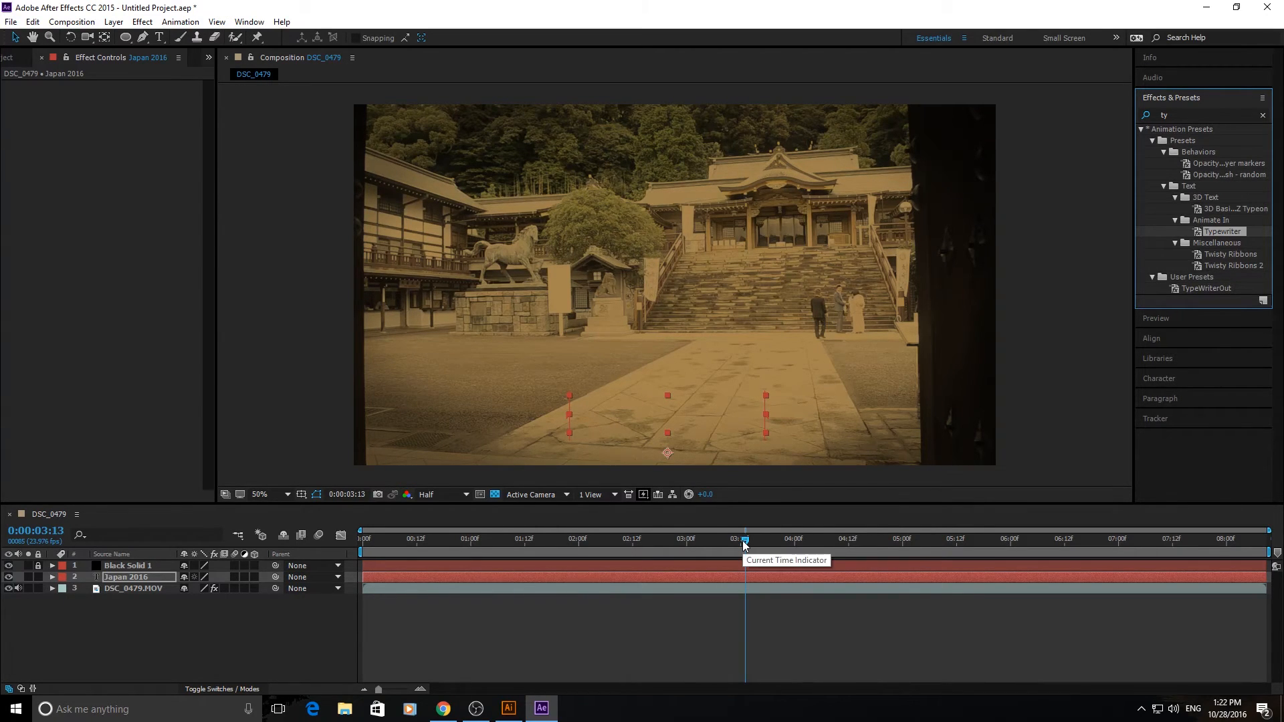
- Preview the typewriter animation from 0:00:02:14 and return the time indicator to 0:00:03:13
left_click_drag(744, 545, 641, 540)
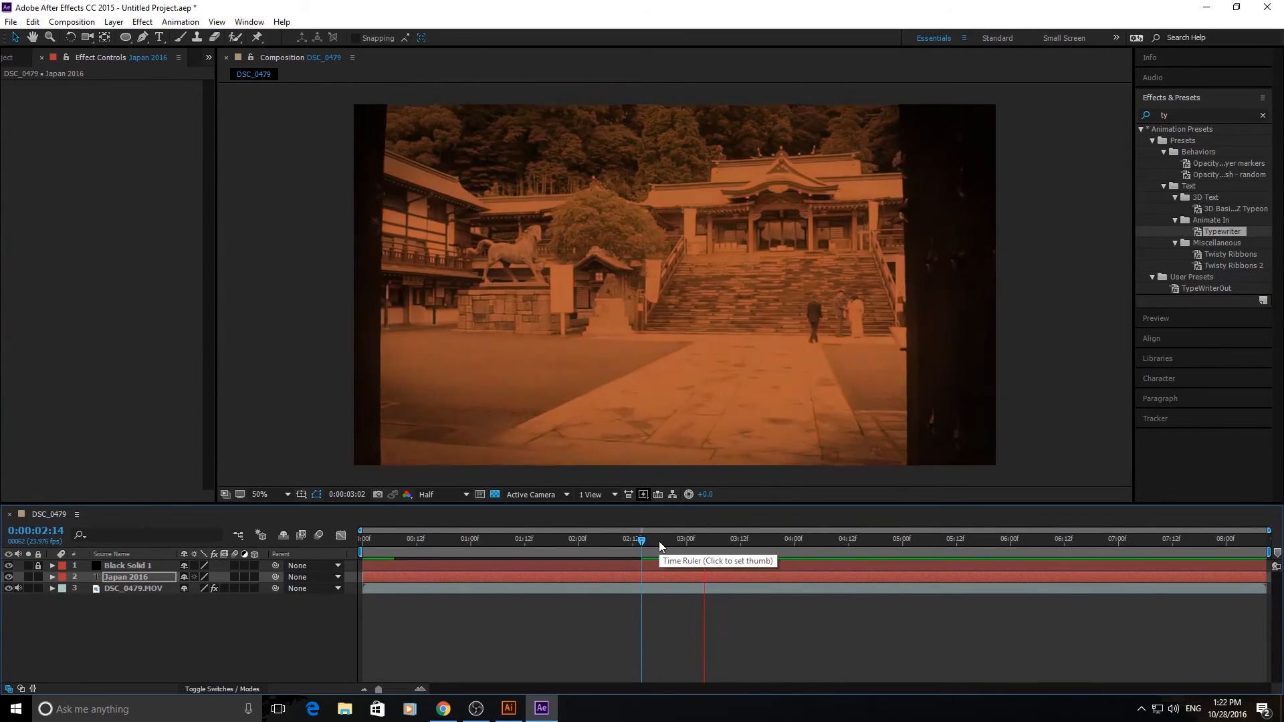
key("space")
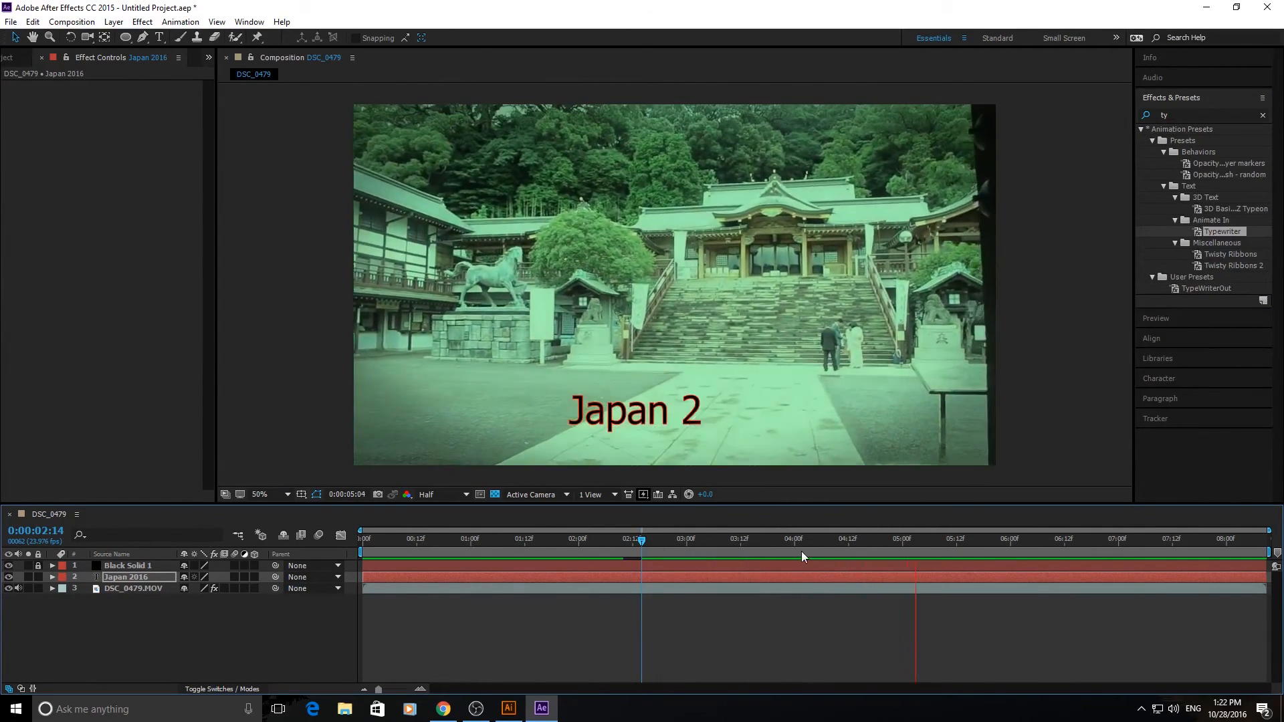
left_click(746, 539)
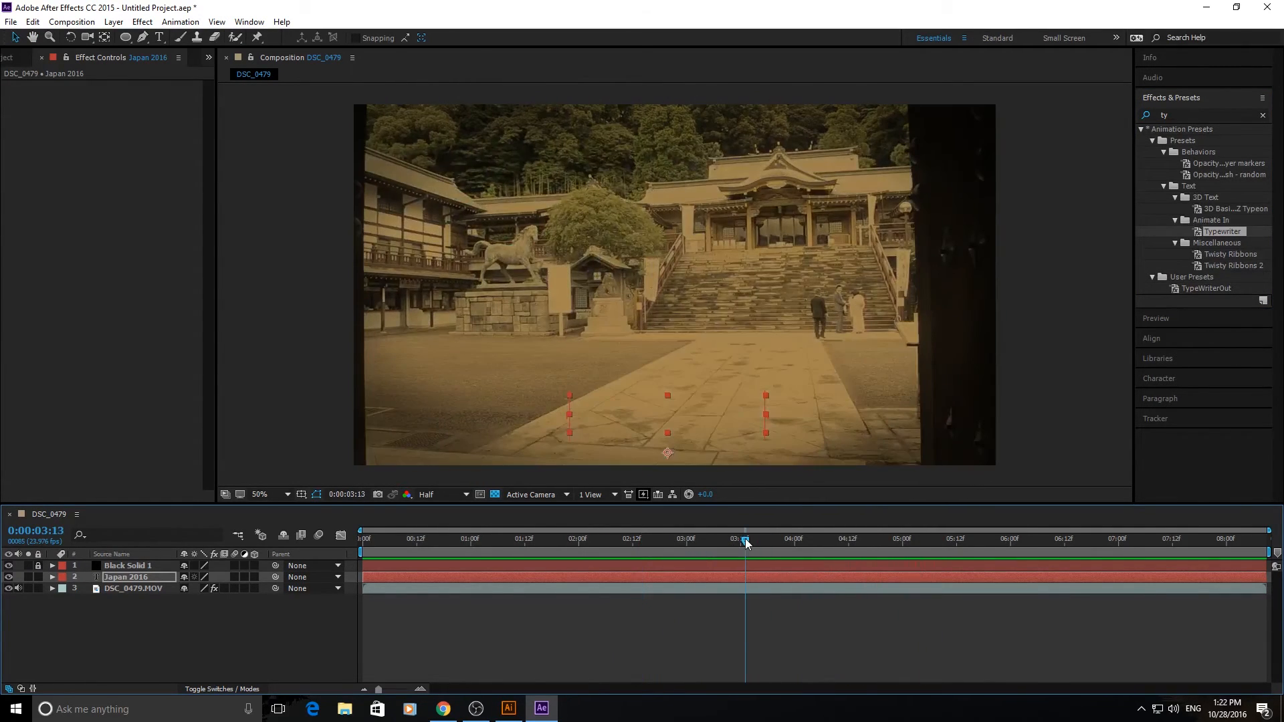
- Expand the Japan 2016 layer's Text, Animator 1 and Range Selector 1 properties to show the Start keyframes
left_click(135, 567)
left_click(131, 579)
left_click(52, 578)
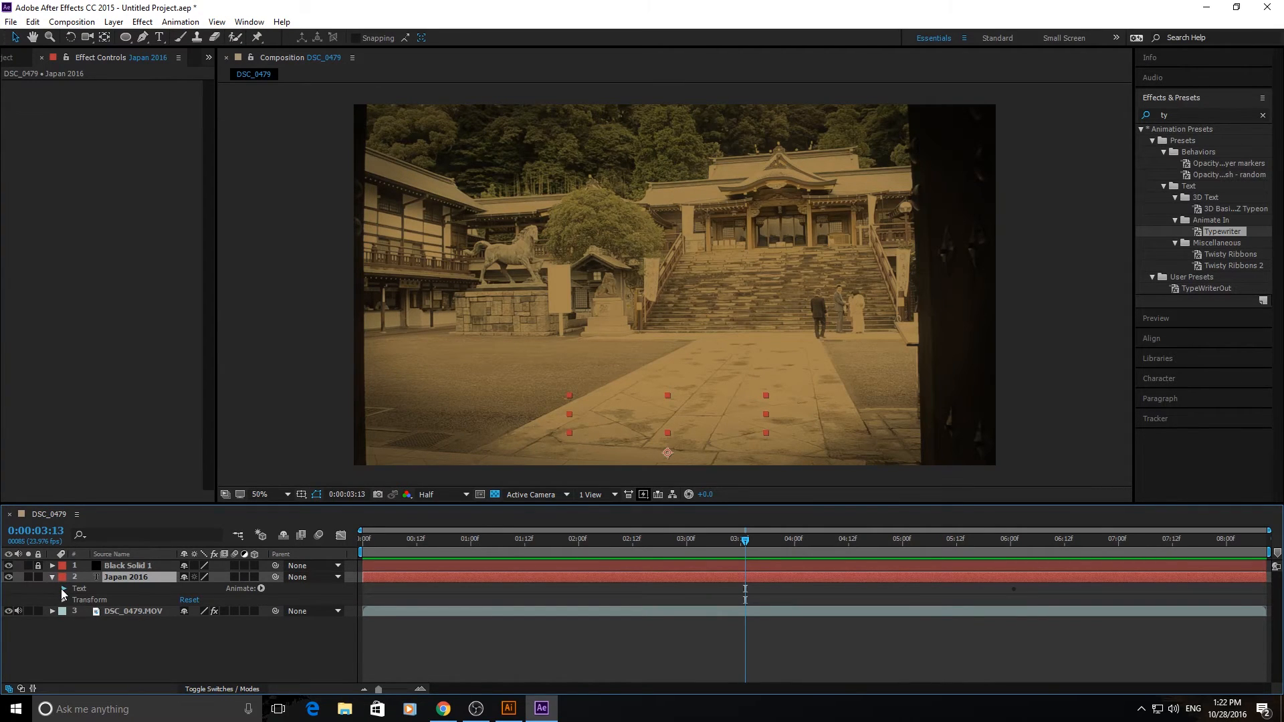
left_click(63, 589)
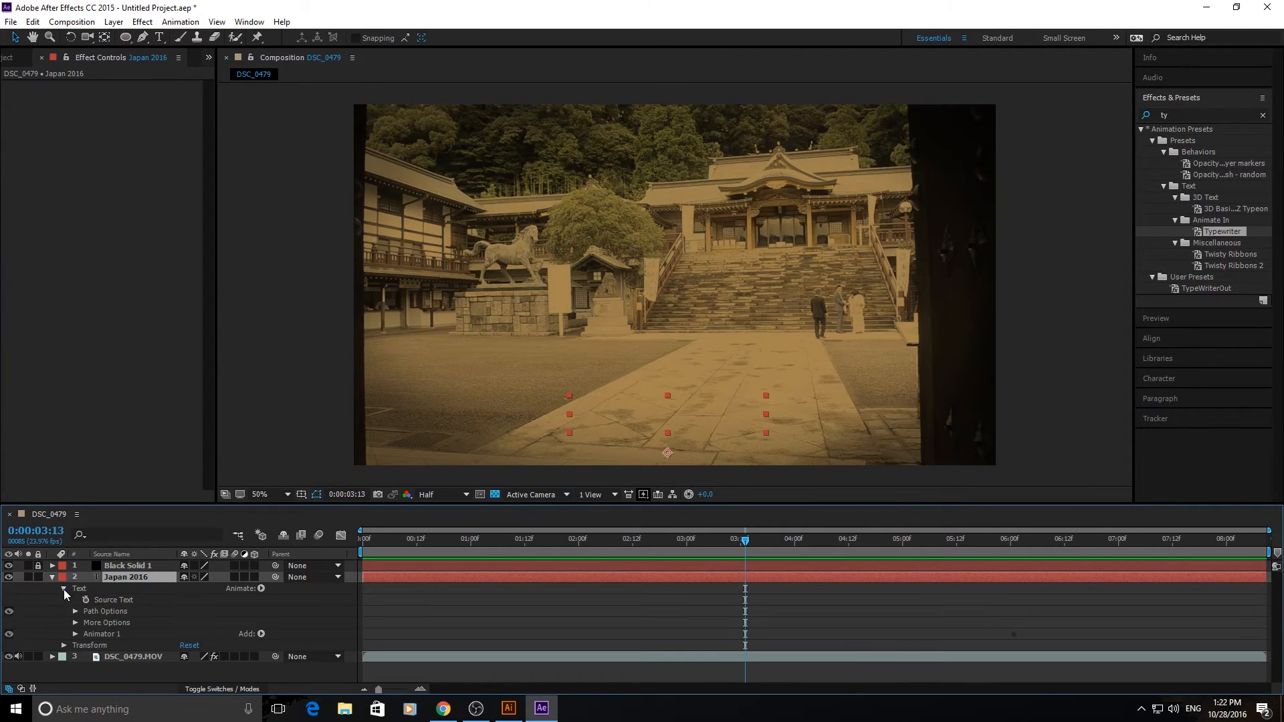
left_click(74, 633)
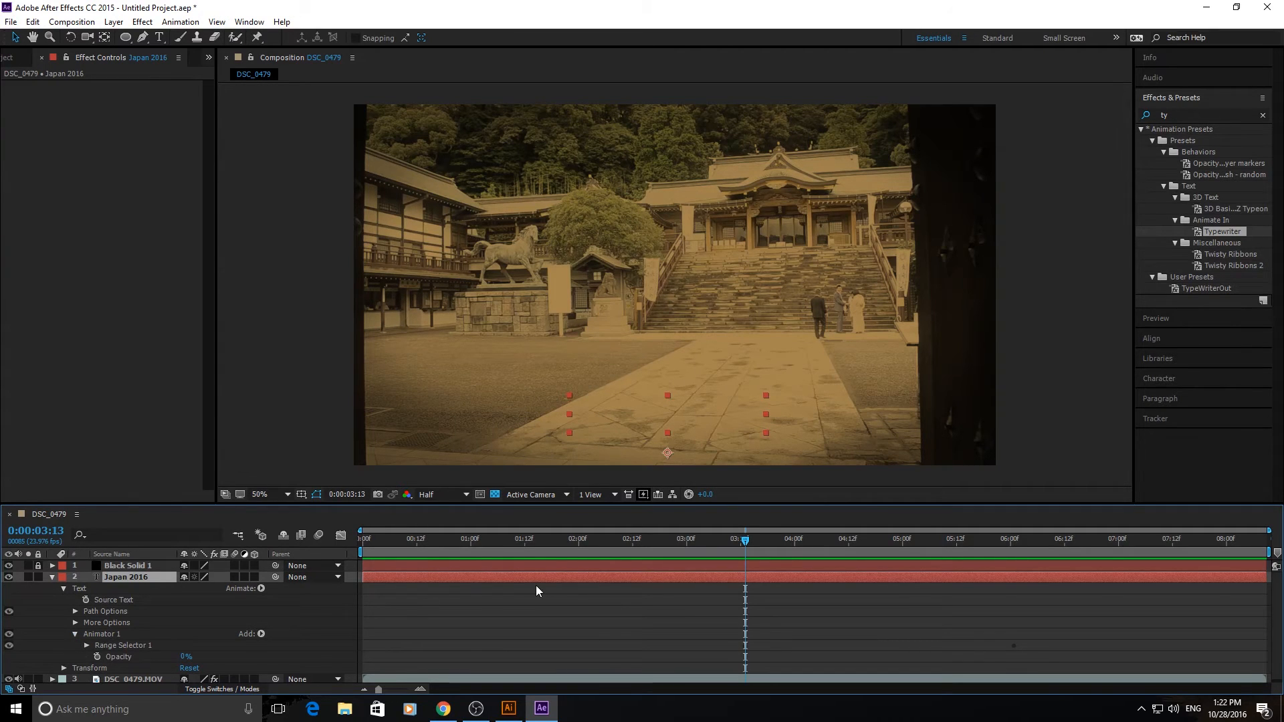
left_click(85, 643)
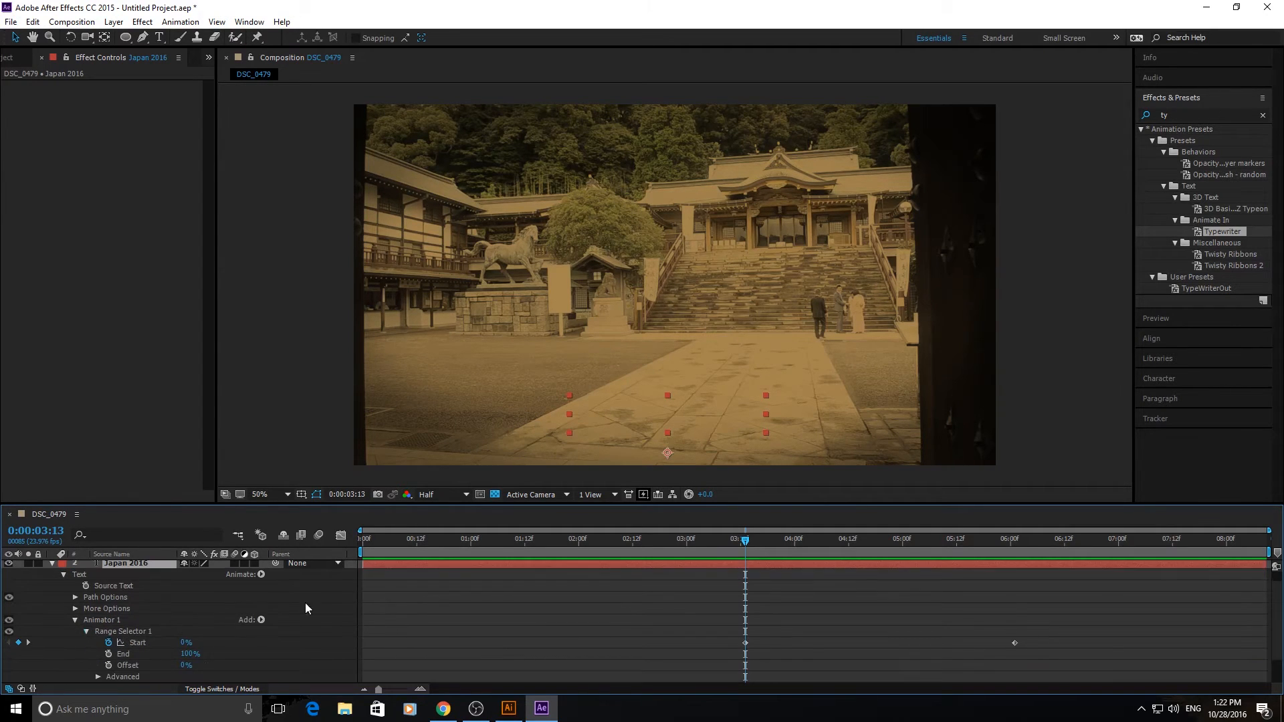
scroll(305, 603, "down", 1)
- Scrub between the two Start keyframes at 0:00:03:13 and 0:00:06:01 to examine how the text is revealed
left_click_drag(745, 540, 1016, 556)
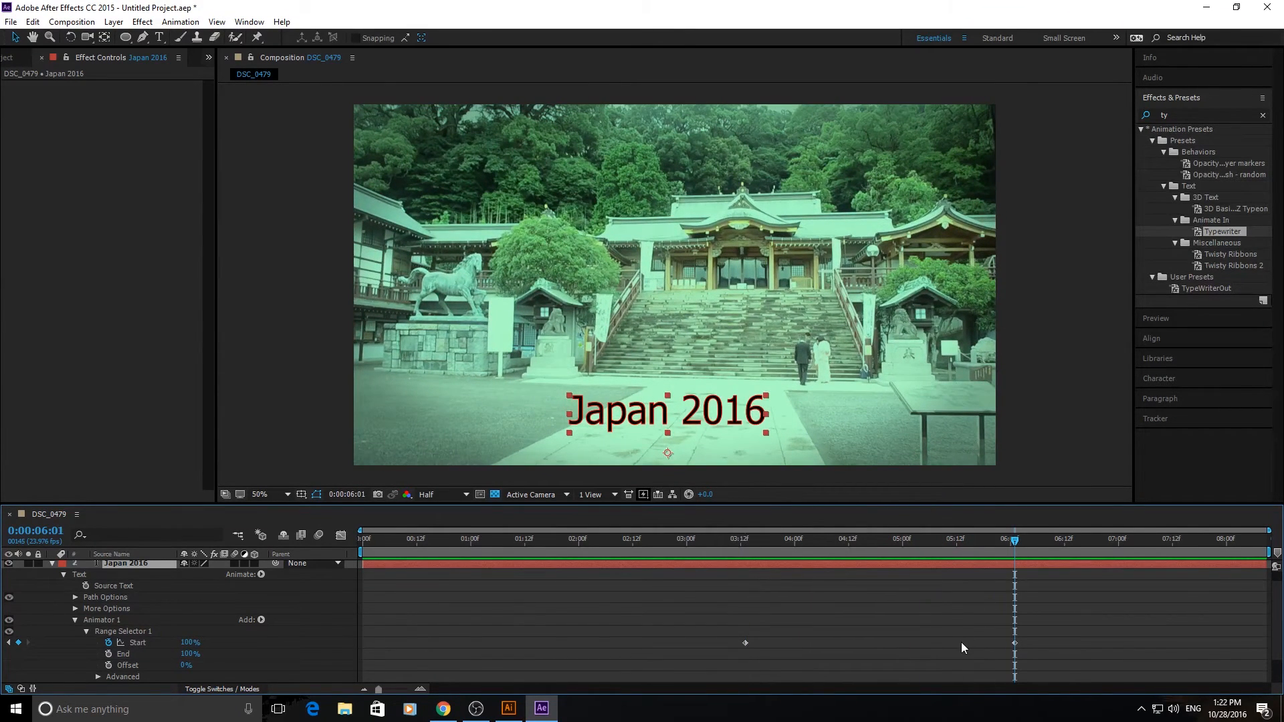
left_click(746, 539)
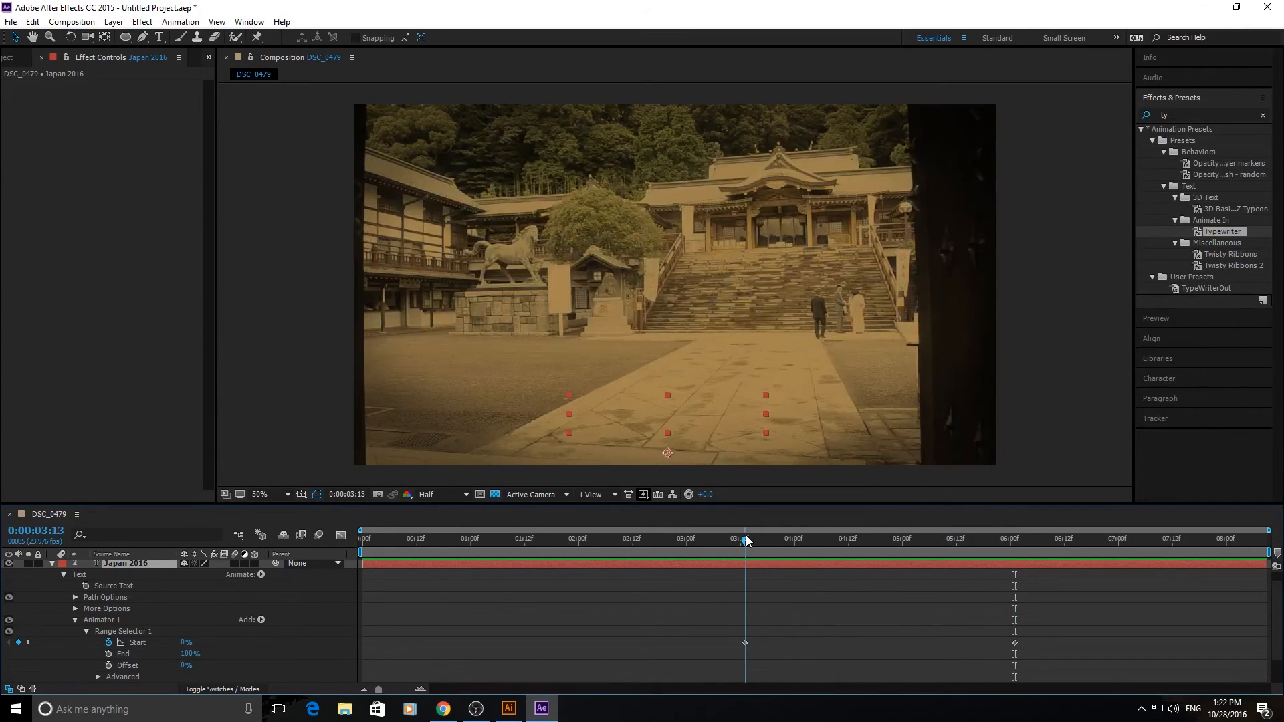
left_click_drag(748, 540, 1016, 578)
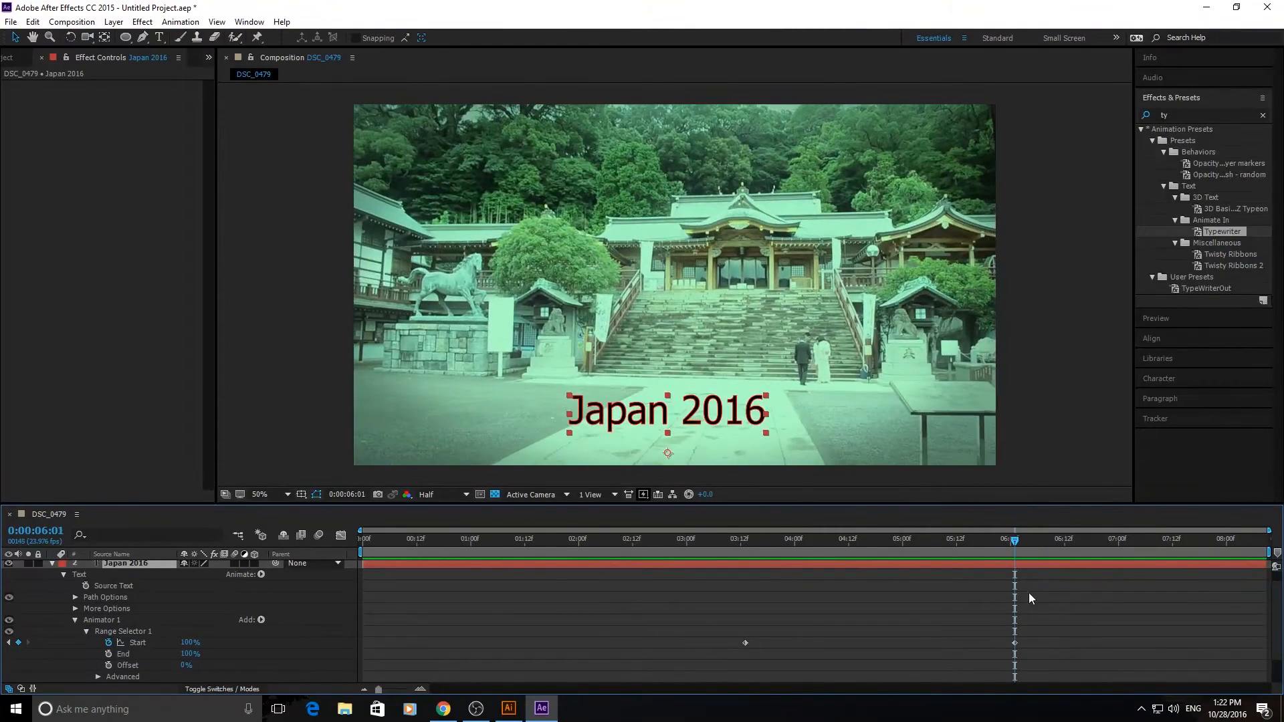
- Move the second Start keyframe to just before 4 seconds and preview the faster typing from 0:00:03:10
left_click_drag(1039, 632, 781, 630)
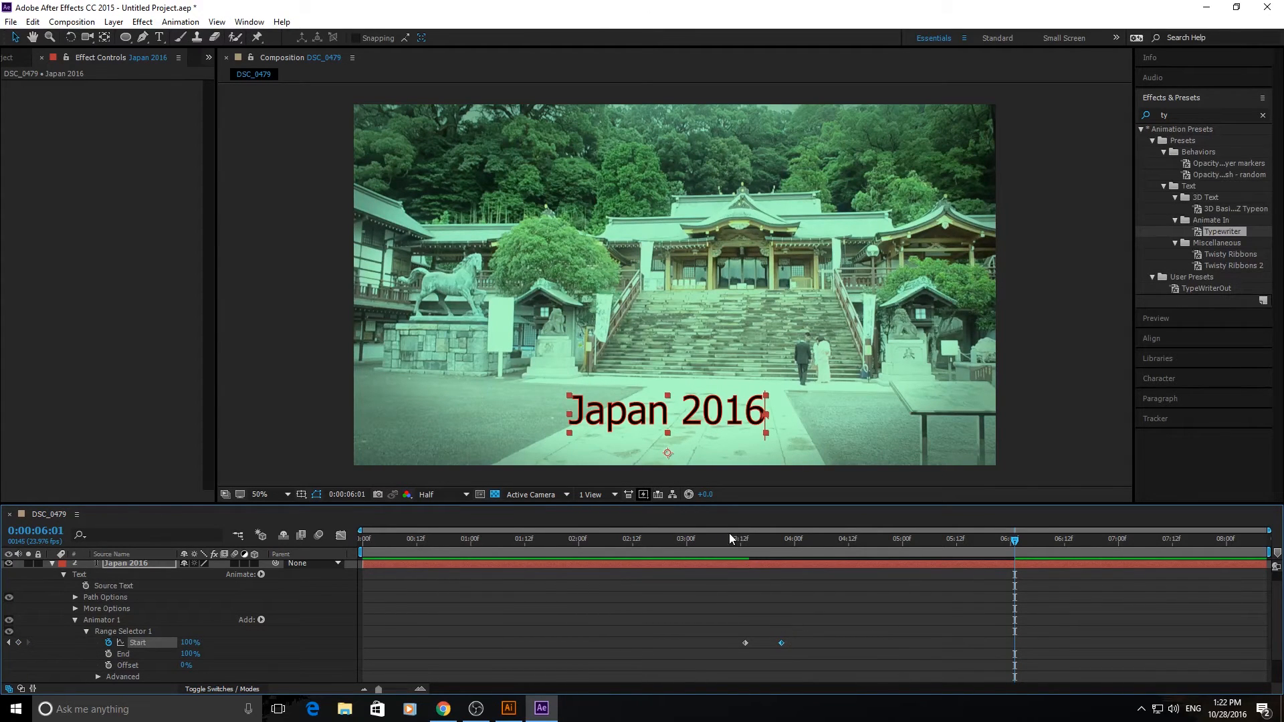
left_click(730, 555)
key("space")
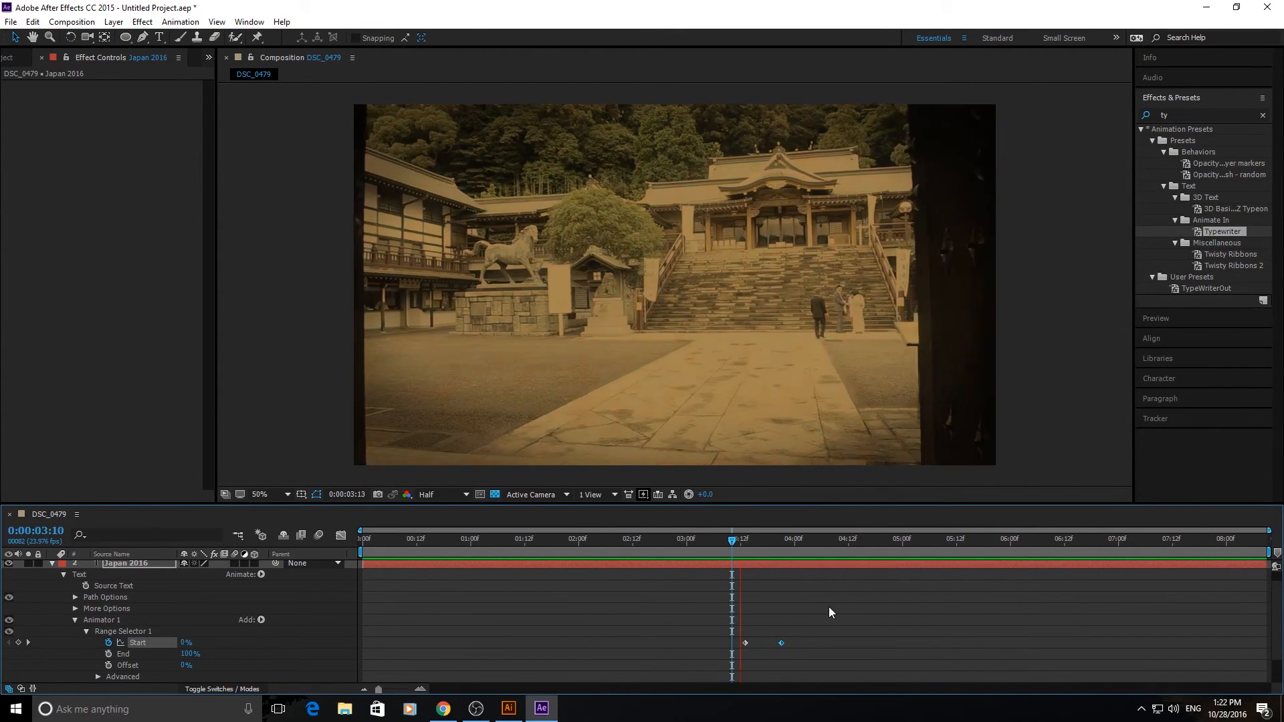
key("space")
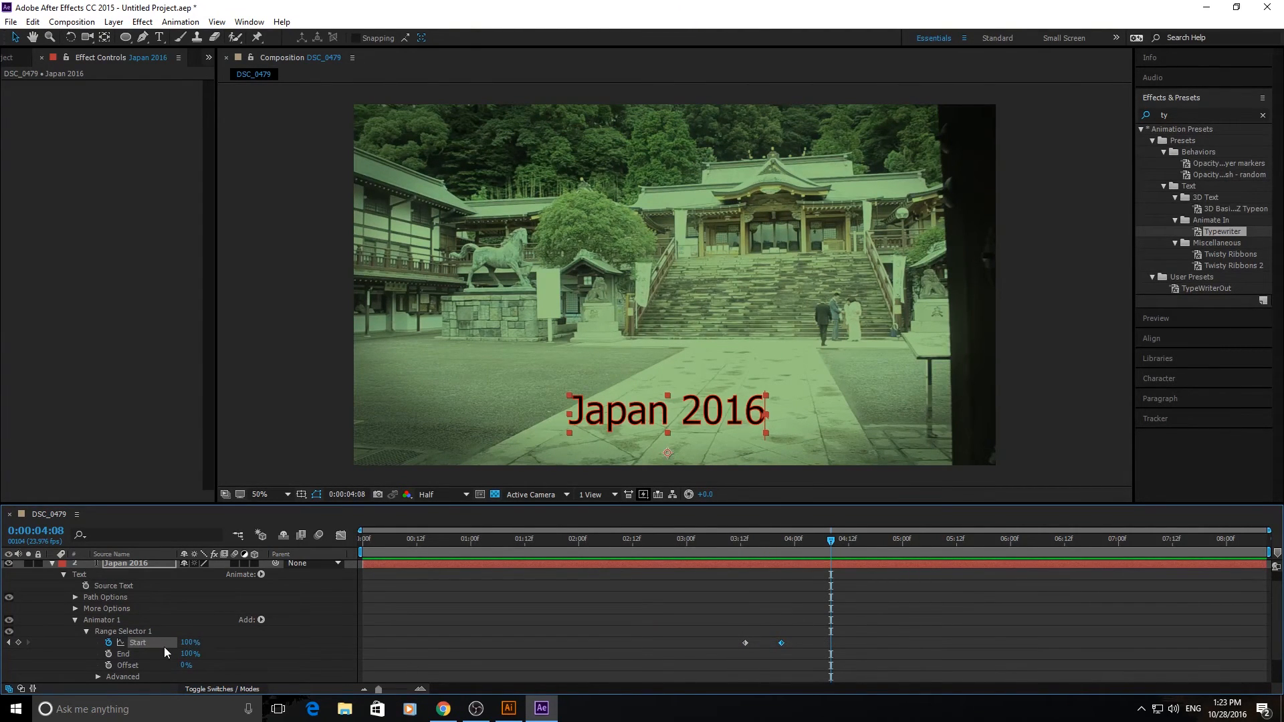
- Keyframe the Range Selector's Start at 0% at 0:00:04:08 and preview the text typing in and out from 0:00:03:03
left_click(188, 643)
type("0")
key("Return")
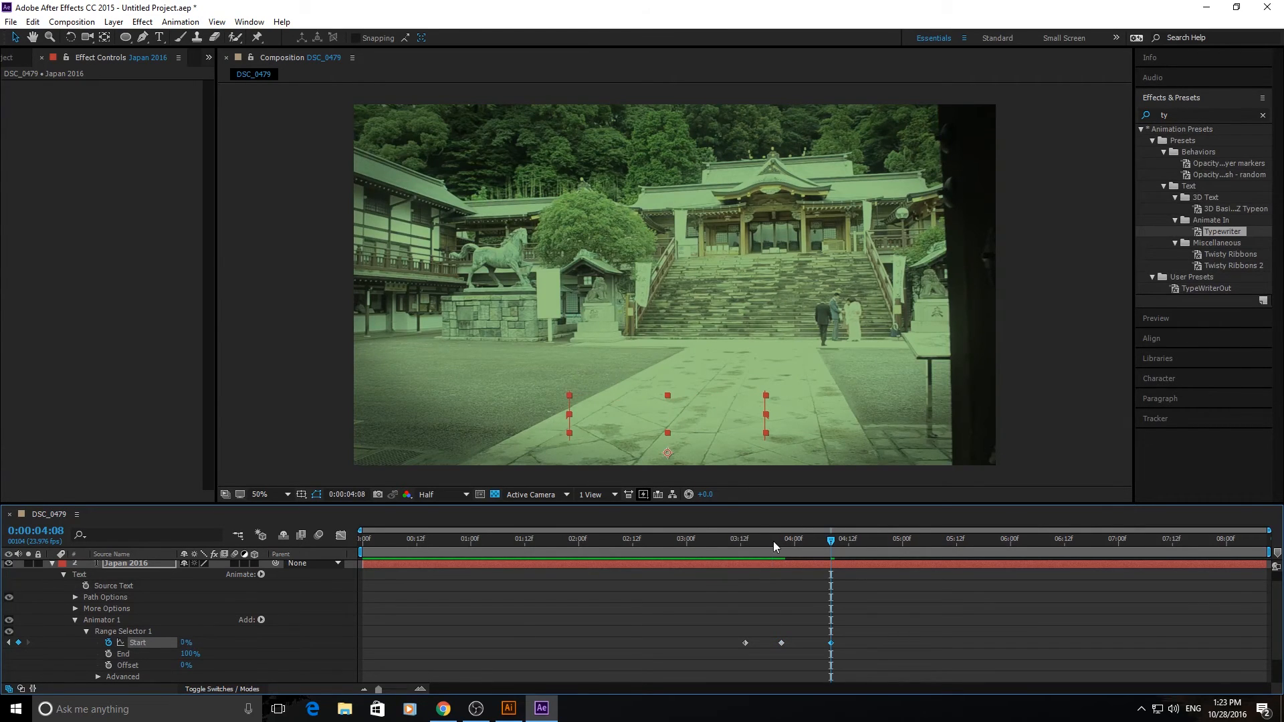
left_click(699, 542)
key("space")
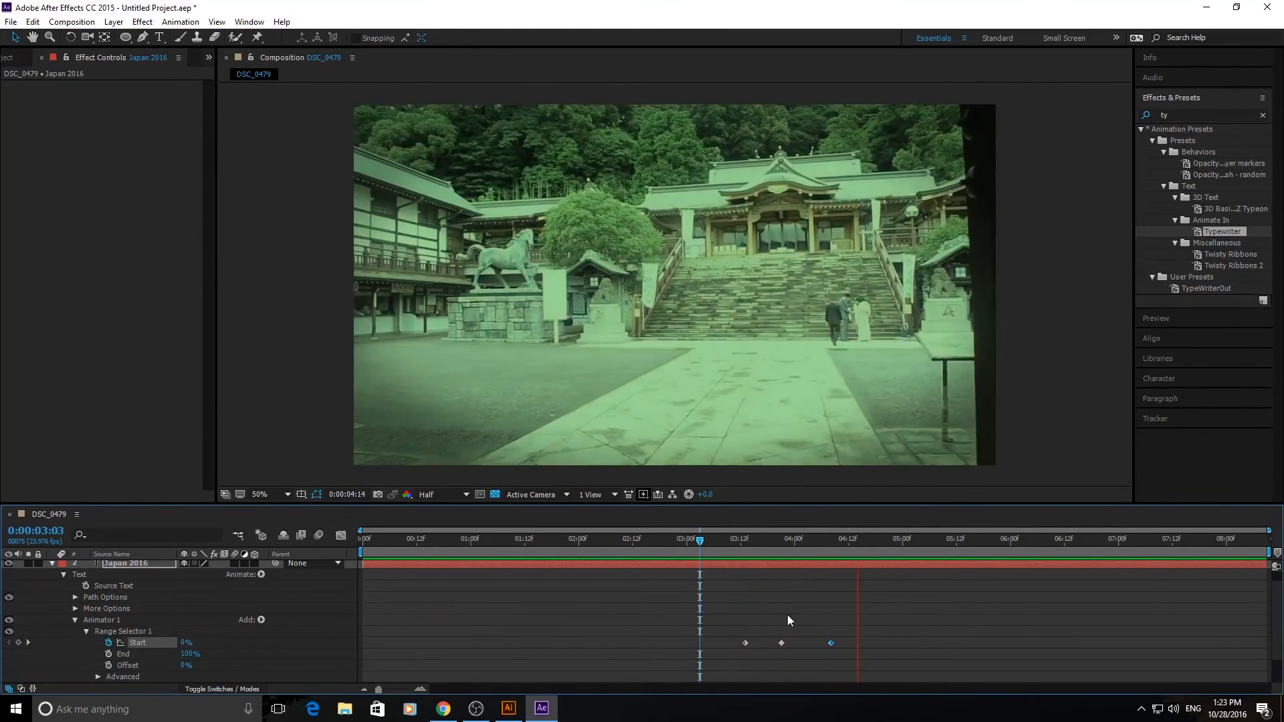
key("space")
- Collapse the Japan 2016 layer and expand the DSC_0479.MOV layer to show its Tint keyframes
scroll(731, 588, "up", 1)
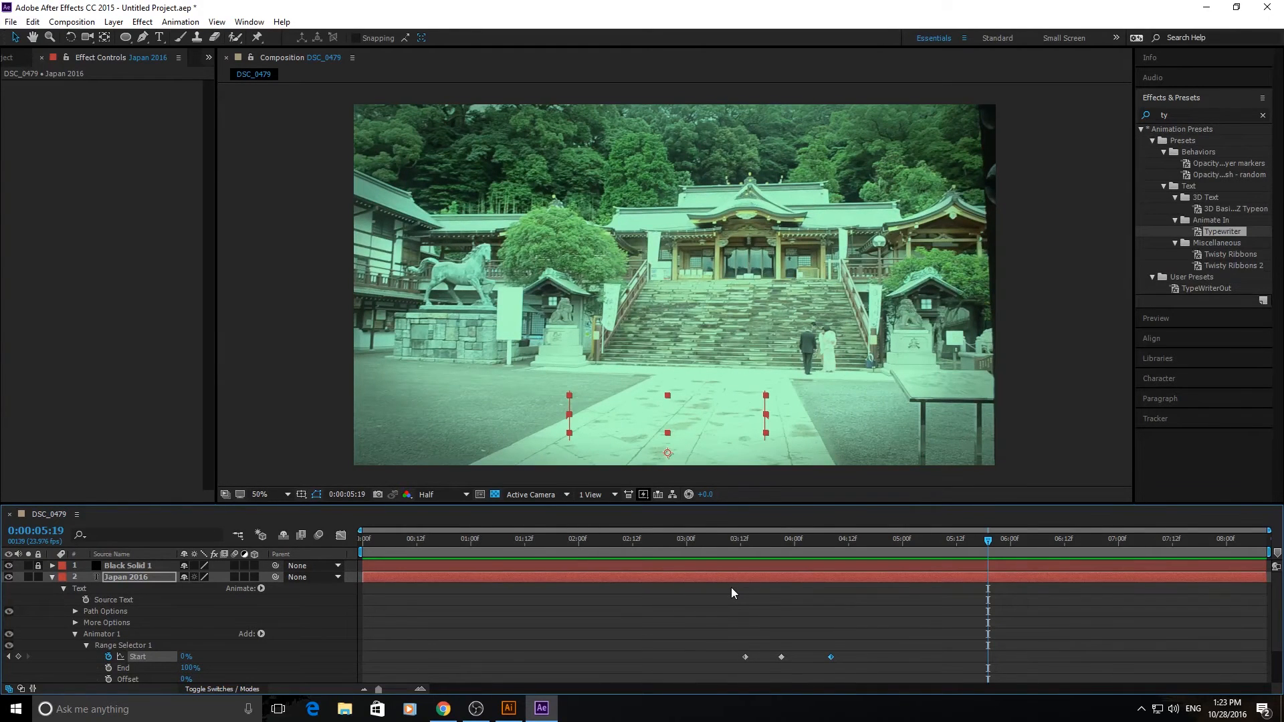
scroll(612, 611, "down", 1)
scroll(375, 652, "up", 1)
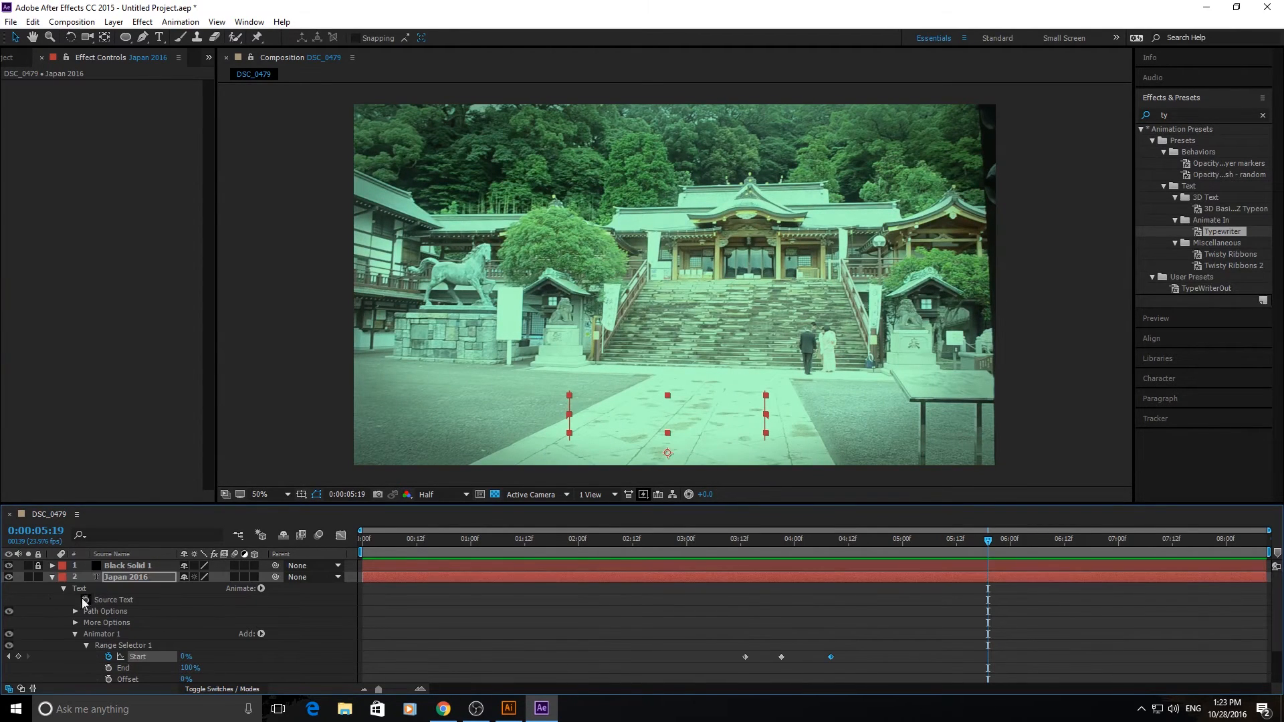
left_click(52, 578)
left_click(52, 588)
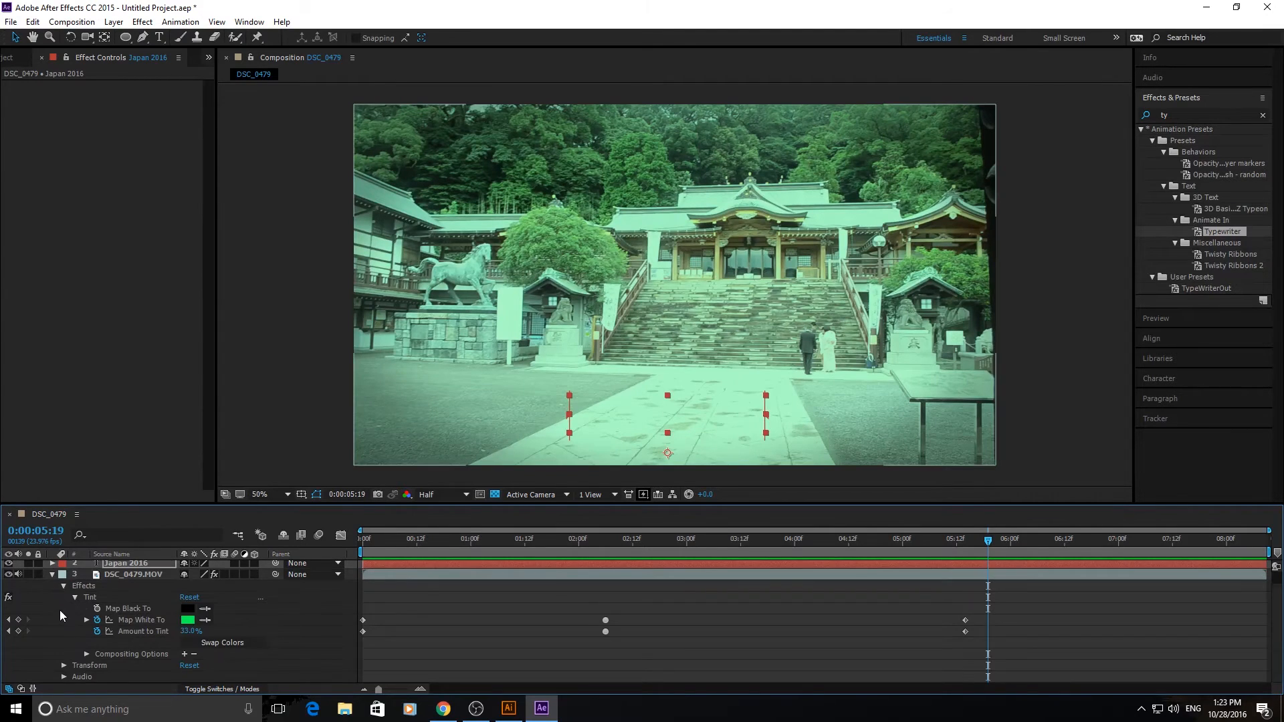
- Expand the Transform properties of DSC_0479.MOV, try scaling the clip to 292%, and undo the scaling
left_click(64, 666)
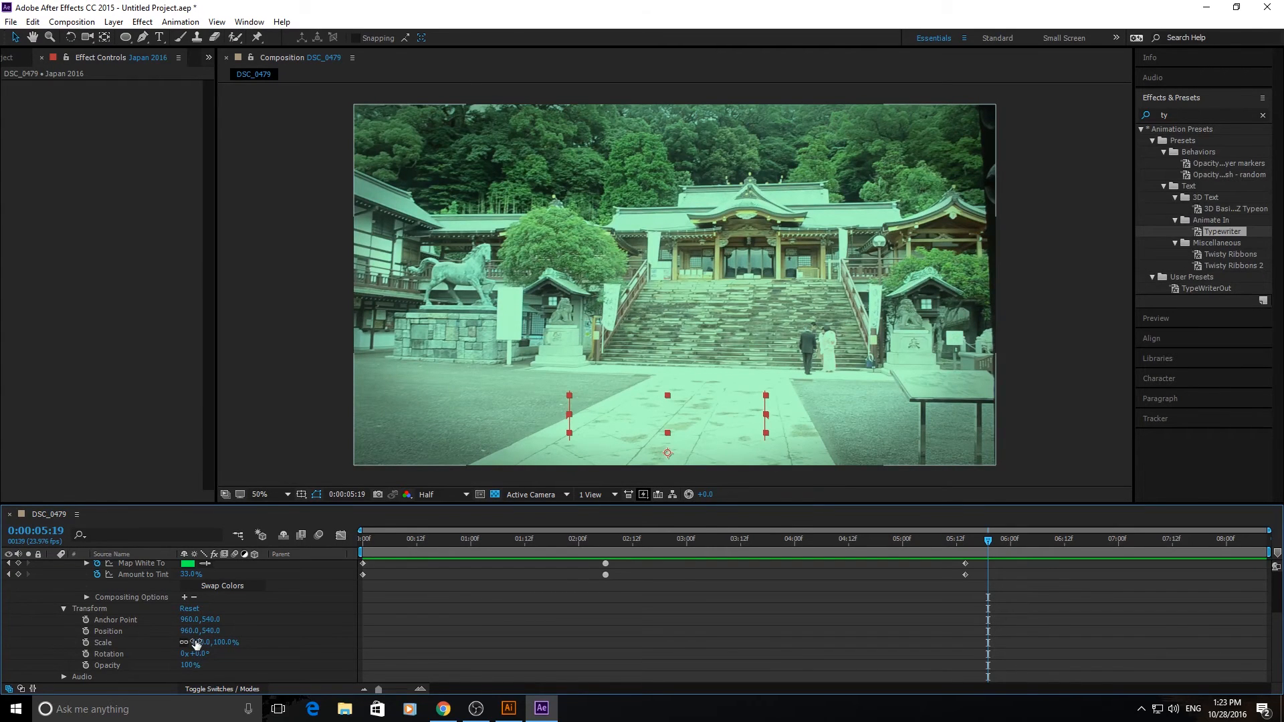
left_click_drag(196, 643, 326, 646)
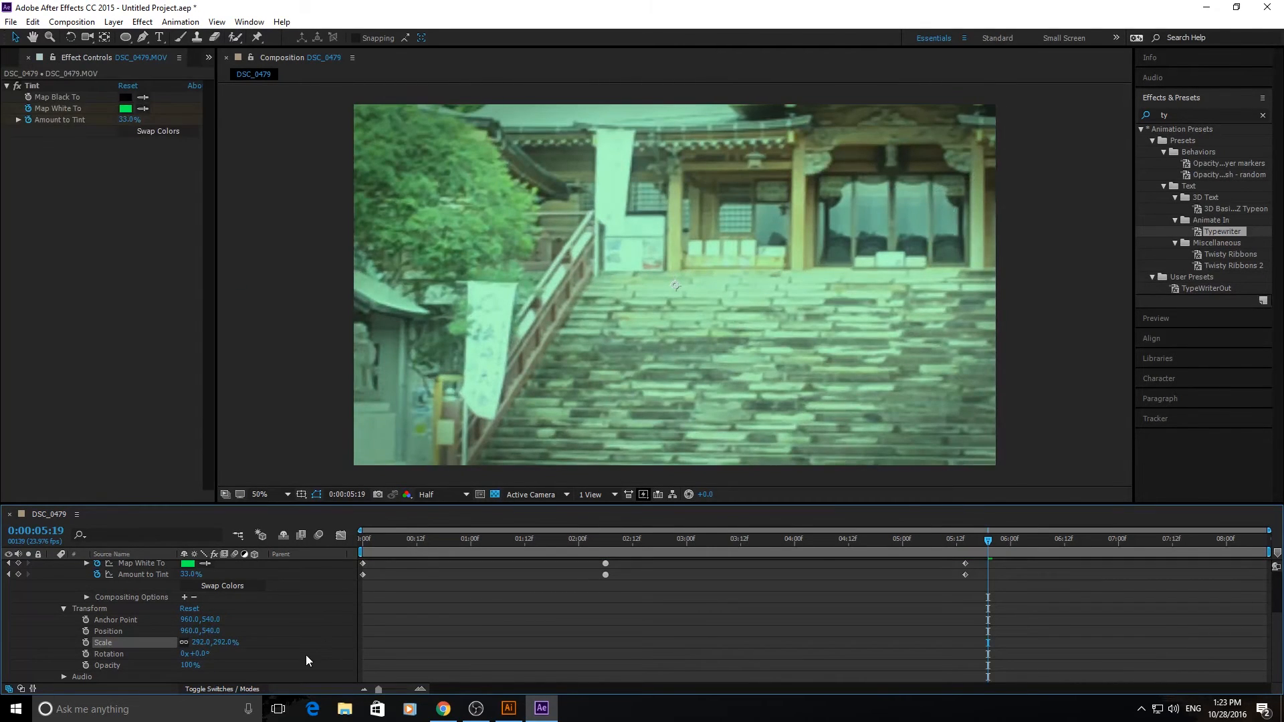
key("ctrl+z")
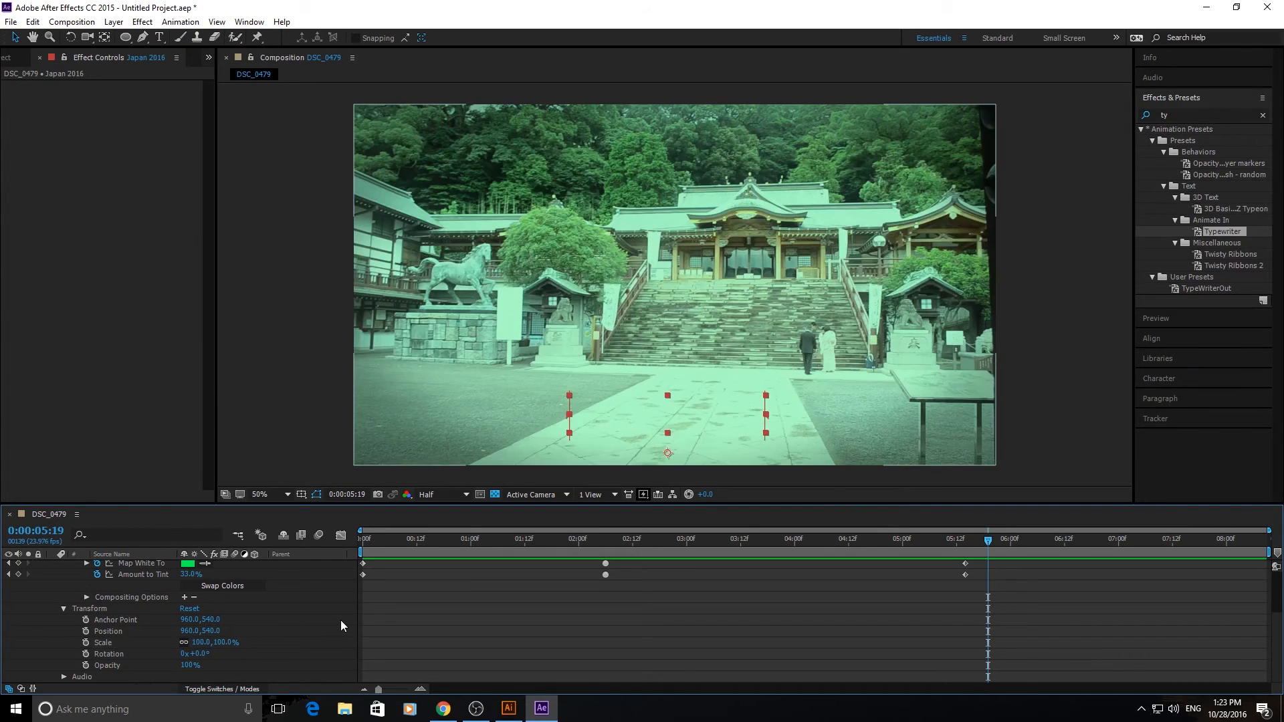
- Try rotating the DSC_0479.MOV clip to 52° and undo the rotation
left_click_drag(196, 656, 245, 662)
key("ctrl+z")
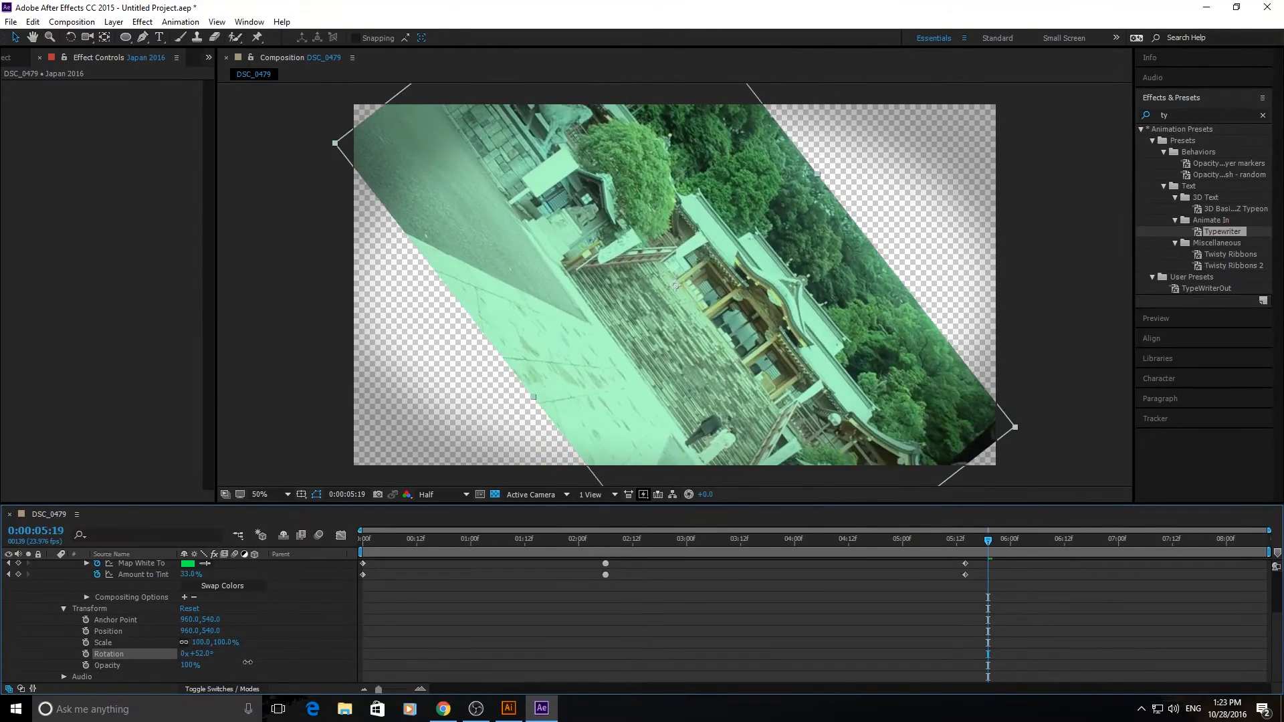
key("ctrl+z")
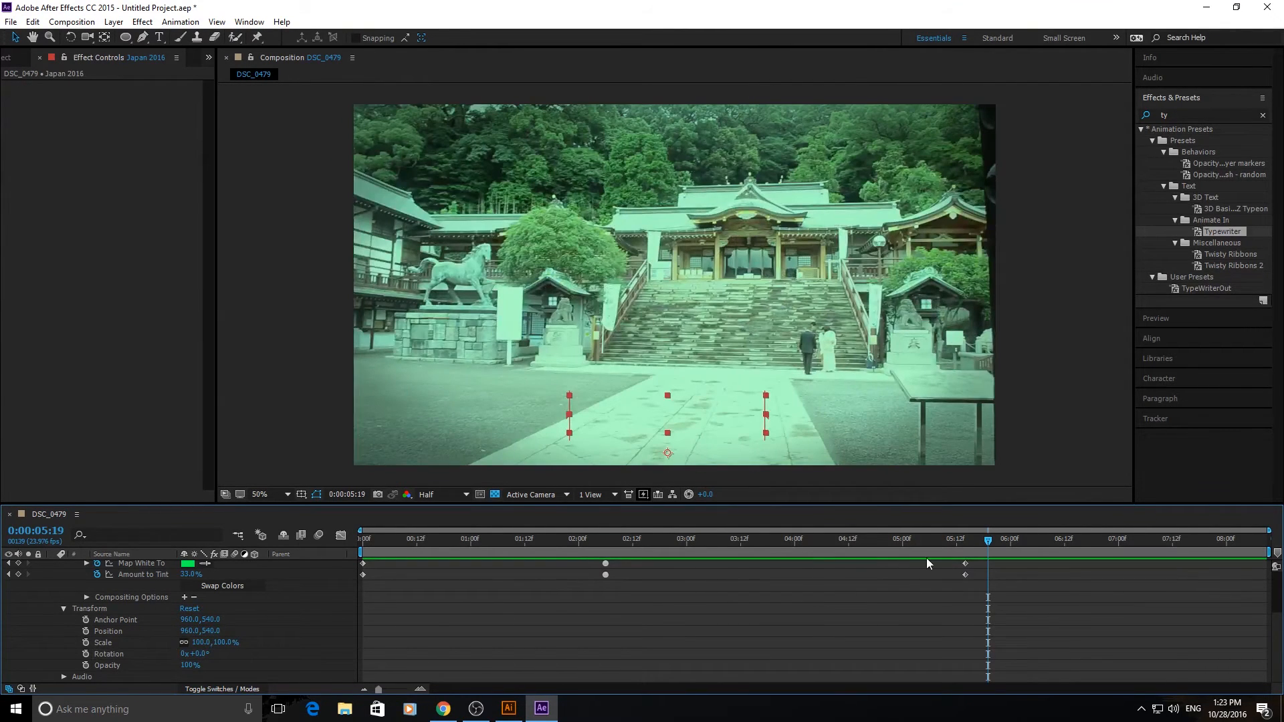
scroll(973, 591, "up", 3)
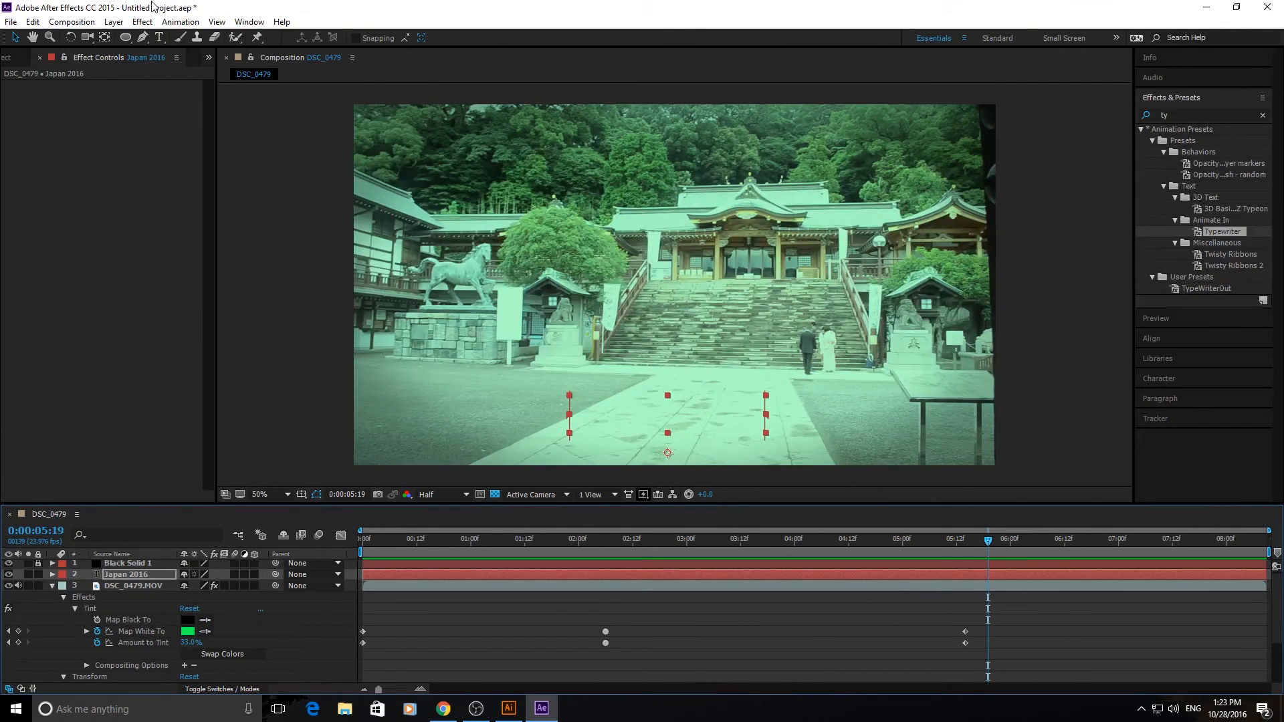
- Expand the Japan 2016 layer, collapse its Animator 1 group, and set the layer's Rotation to 7°
left_click(672, 429)
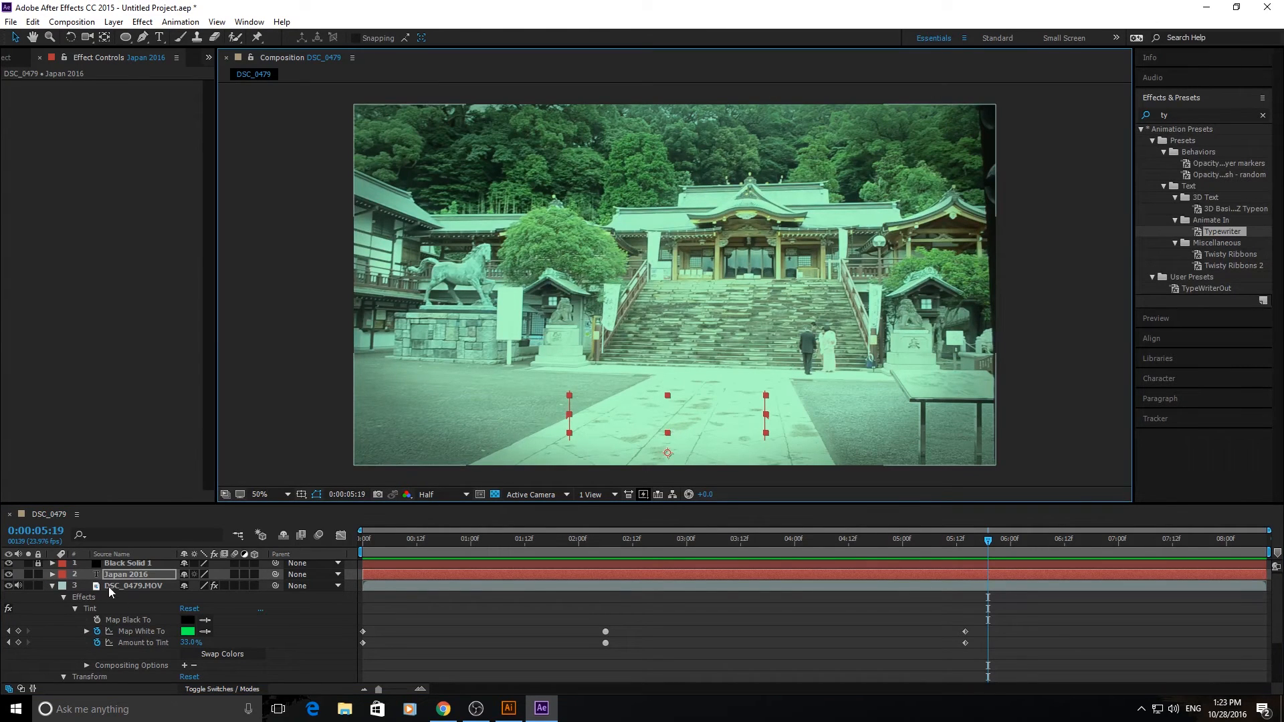
left_click(51, 575)
scroll(79, 611, "down", 1)
scroll(72, 602, "up", 1)
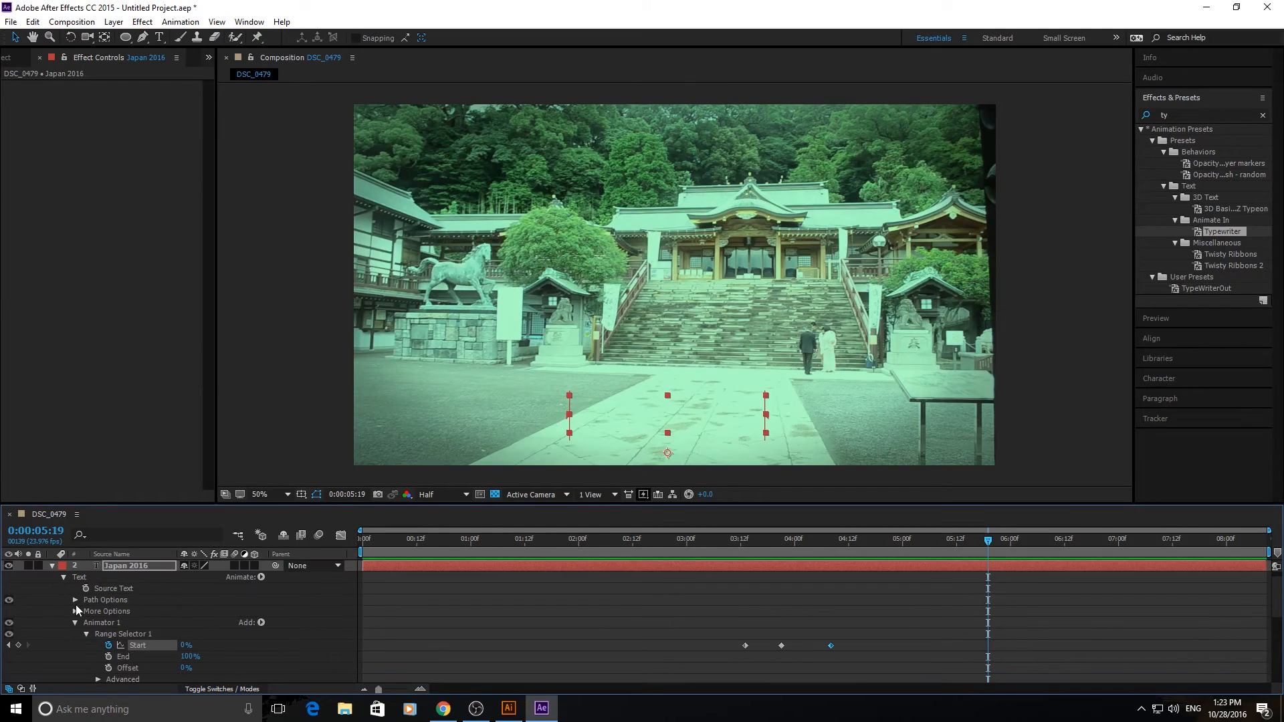
left_click(75, 621)
left_click(63, 633)
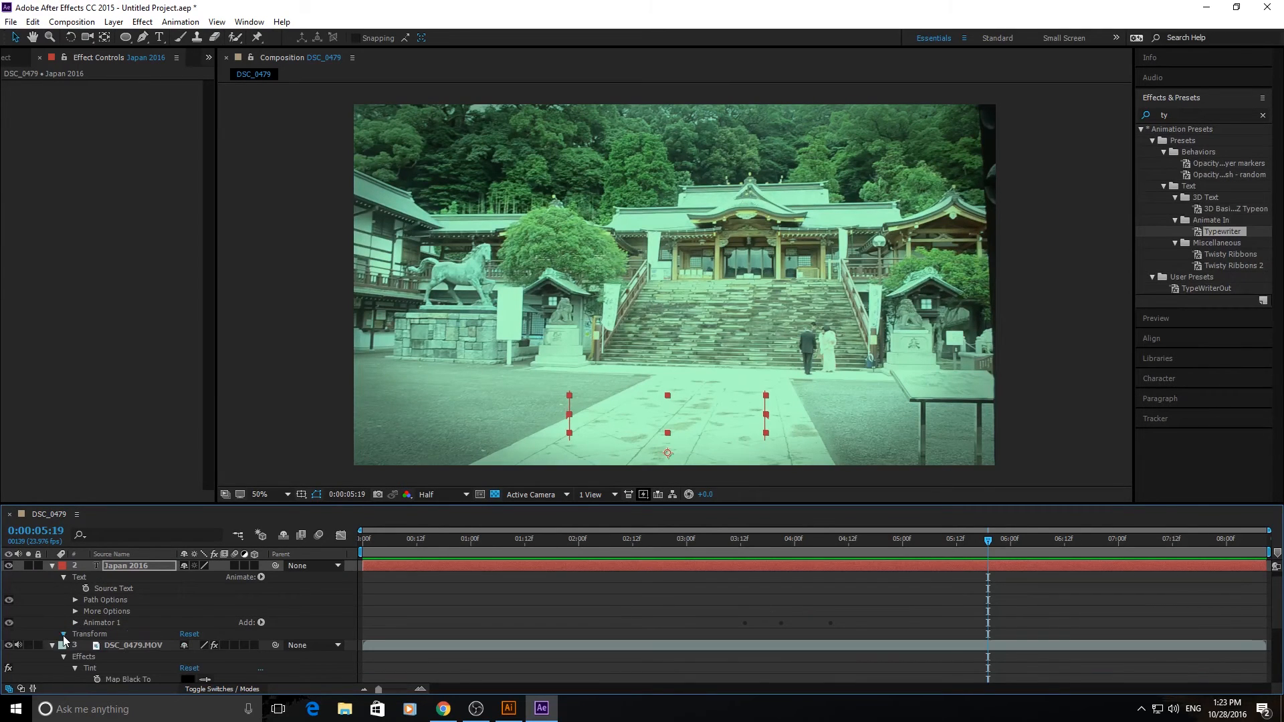
scroll(107, 614, "down", 2)
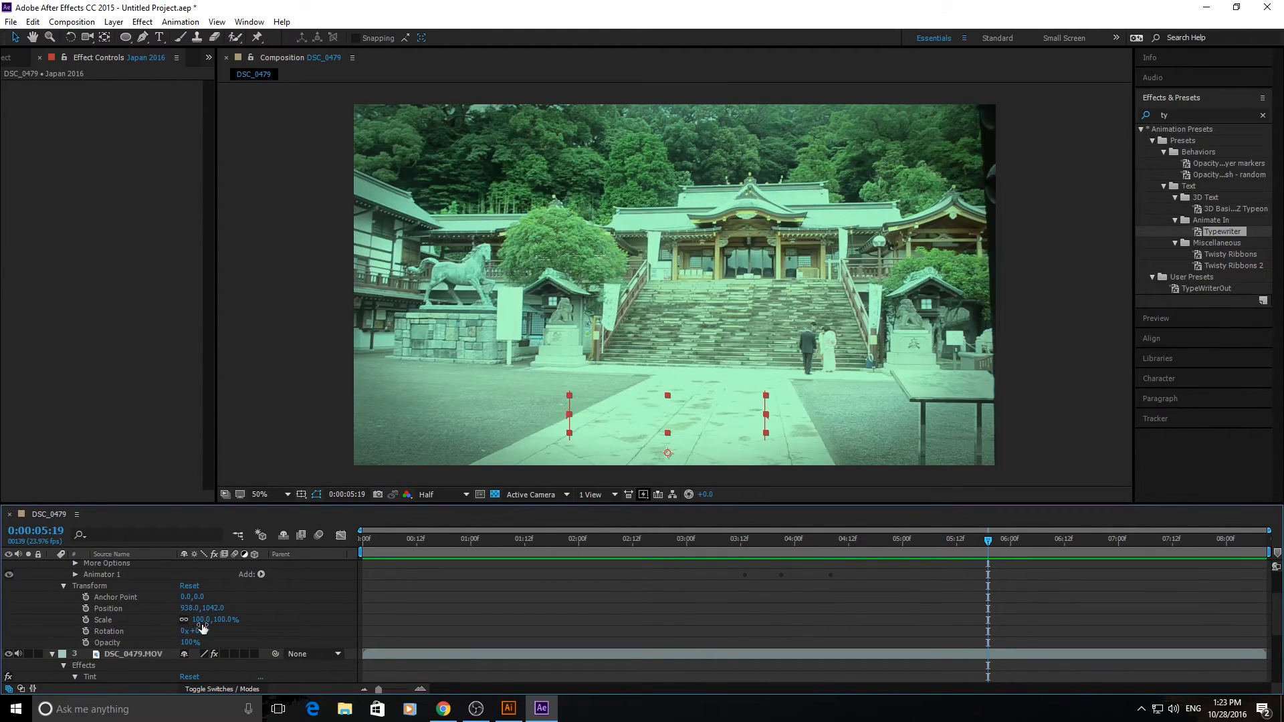
left_click_drag(202, 636, 507, 530)
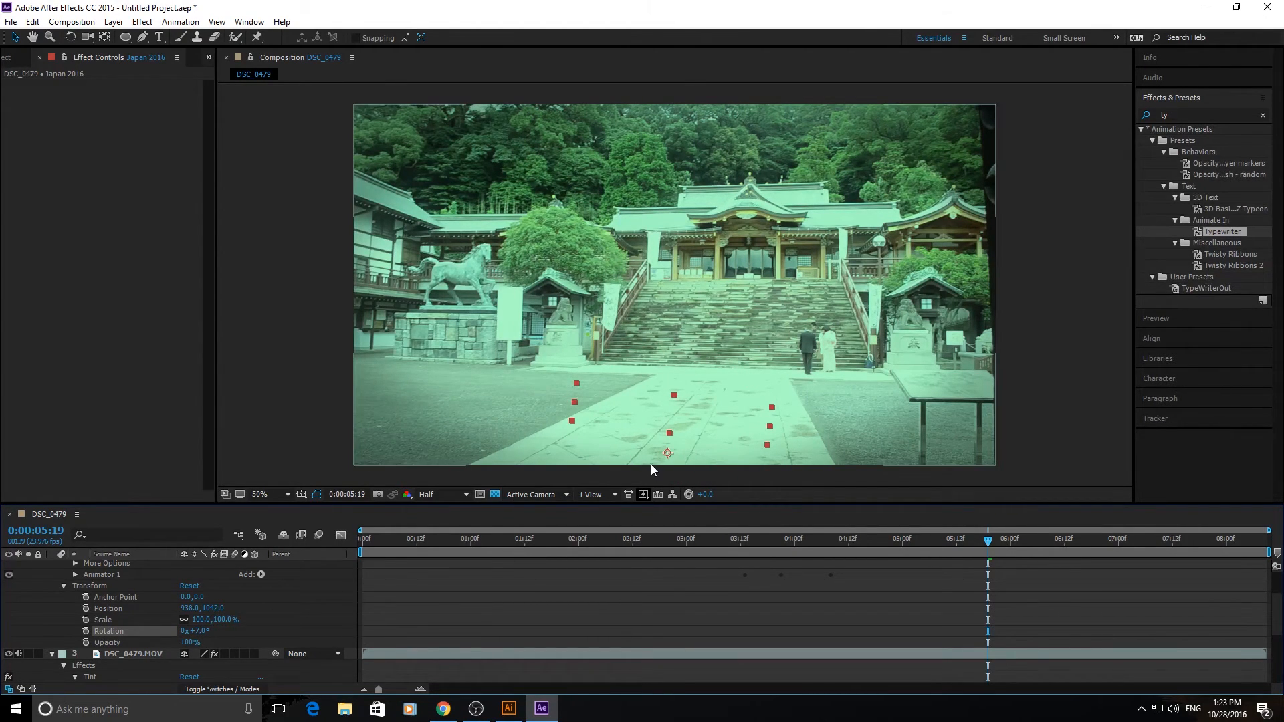
- Move the Japan 2016 text up onto the stairs and shift its anchor point to the middle of the text with the Pan Behind tool
left_click_drag(667, 454, 685, 337)
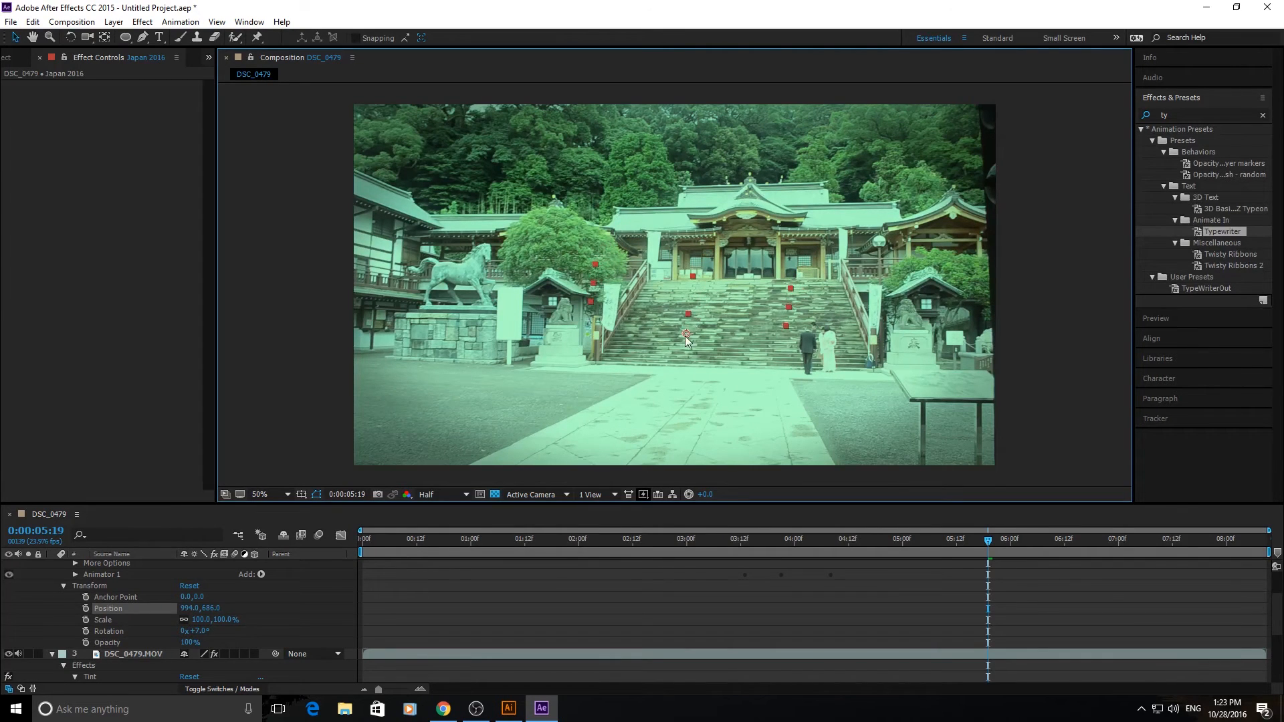
left_click(105, 37)
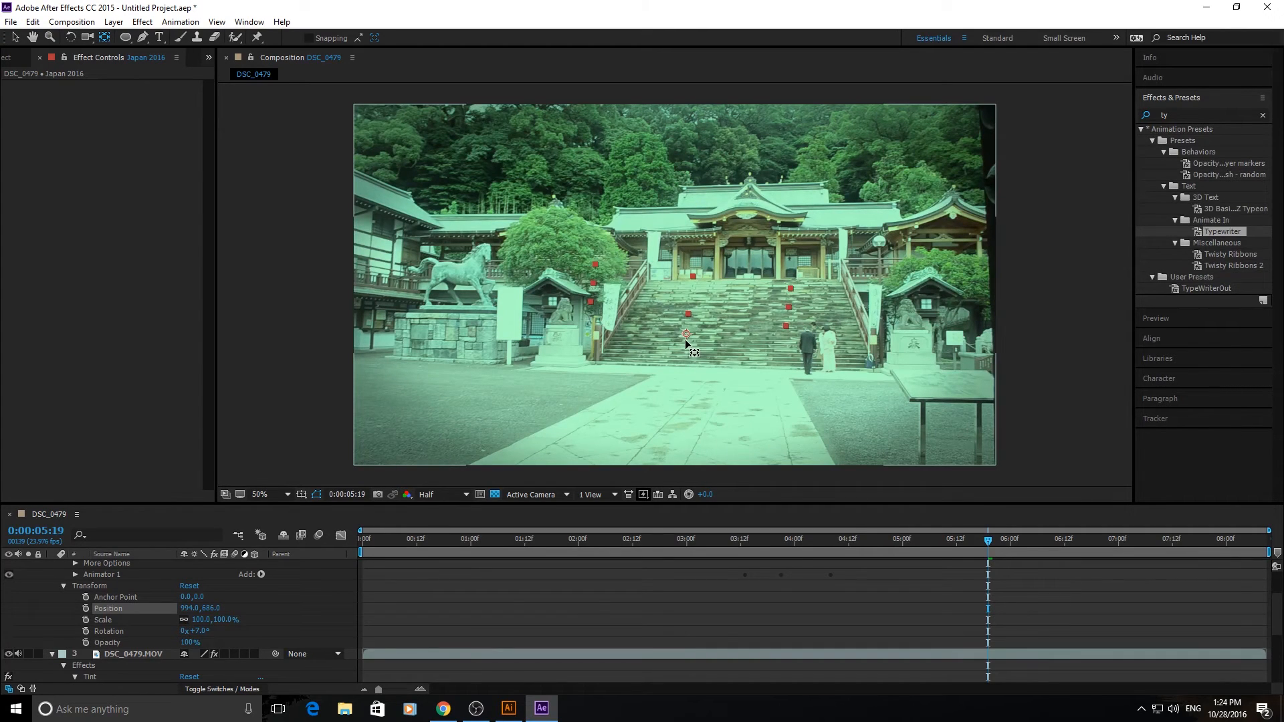
left_click_drag(686, 333, 691, 297)
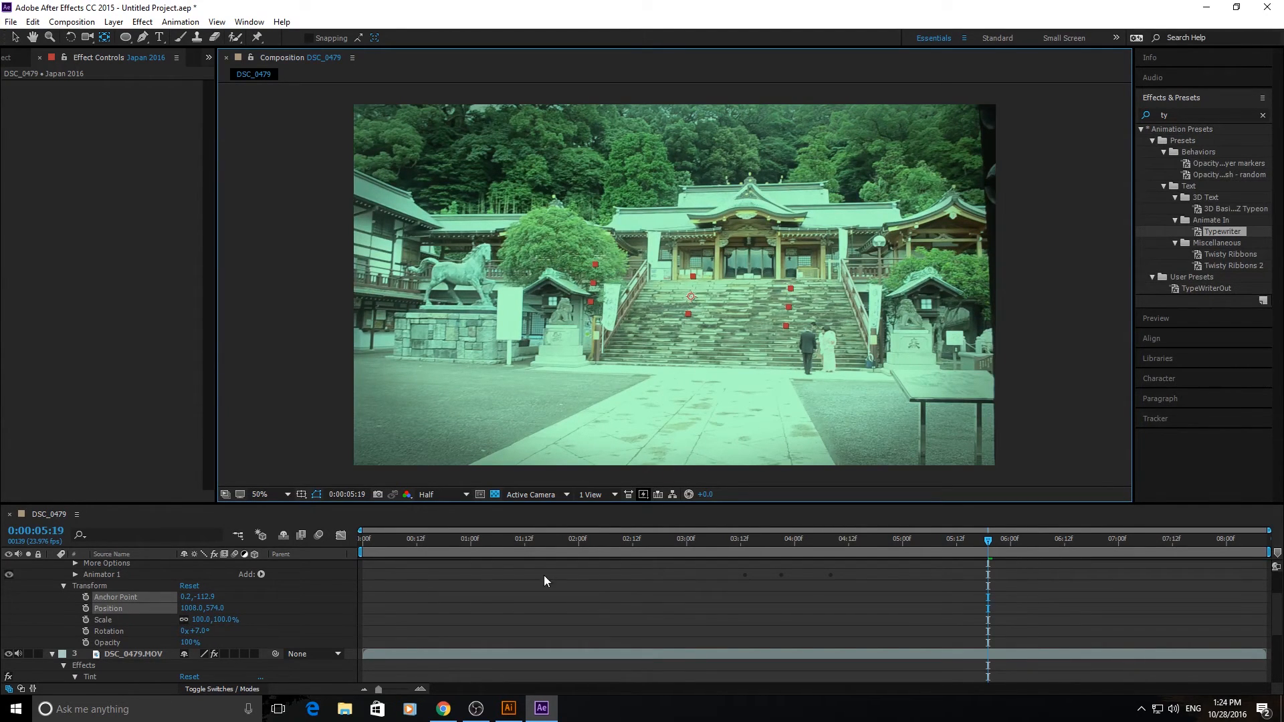
- Rotate the Japan 2016 text to 353° and move its anchor point to the left end of the text
left_click_drag(198, 630, 438, 638)
left_click_drag(692, 297, 590, 289)
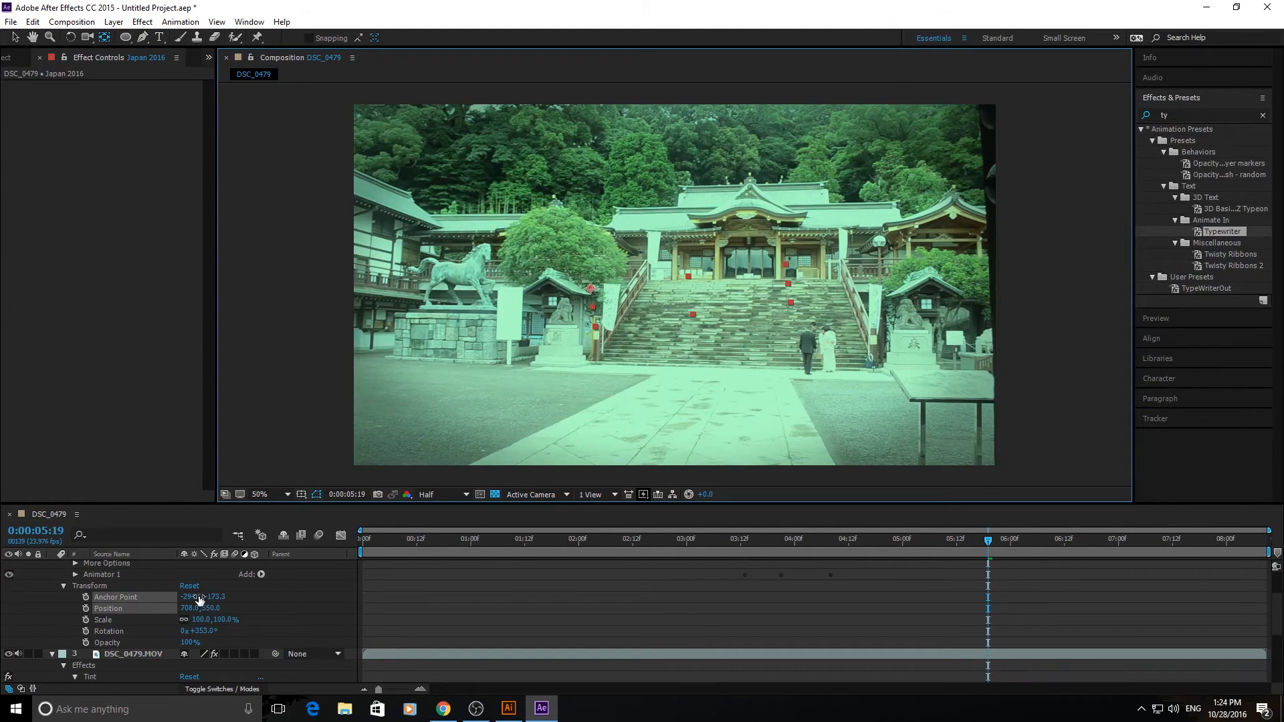
- Set the text layer's Anchor Point X value to 708 and rotate the layer to 1x +93° around it
left_click(196, 597)
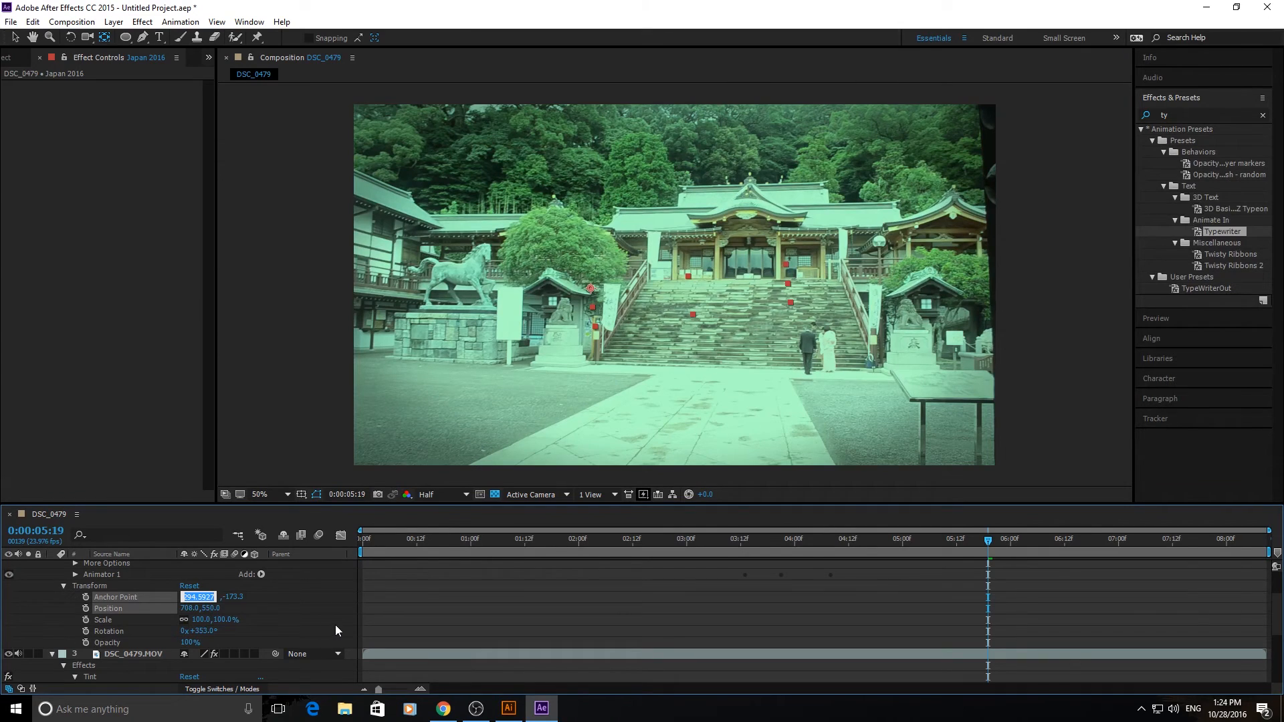
type("708")
key("Return")
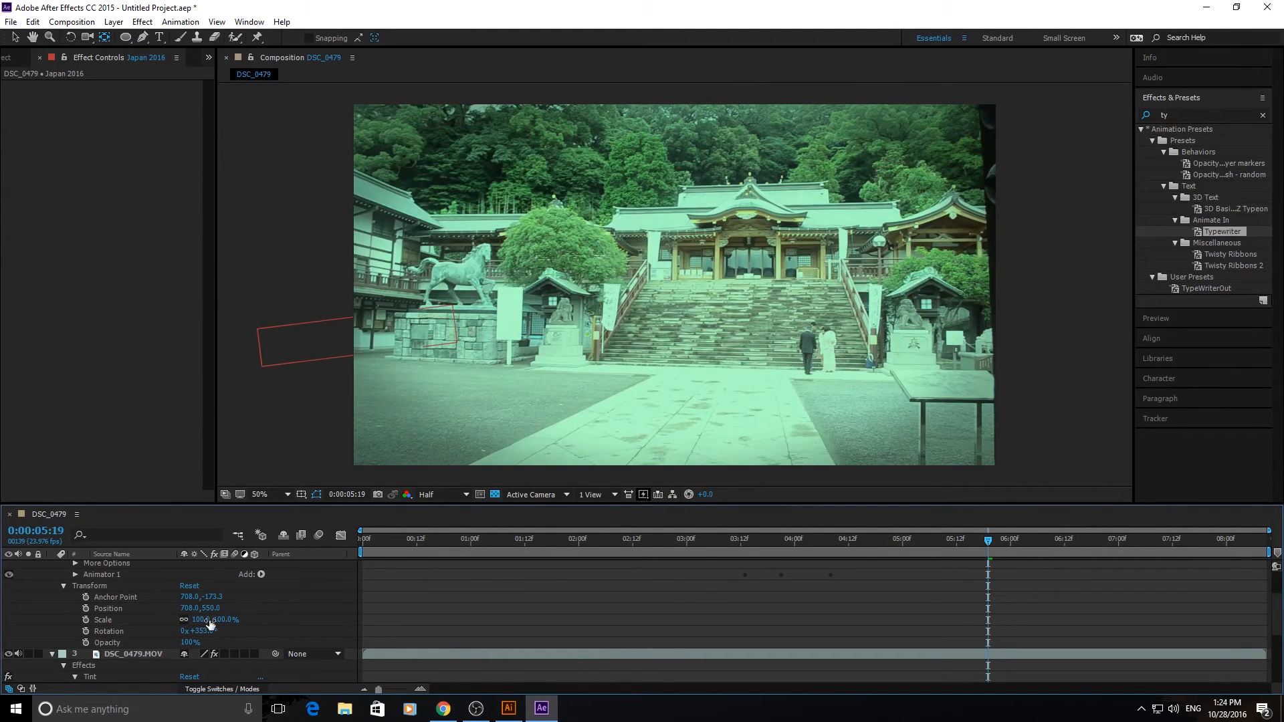
left_click(150, 597)
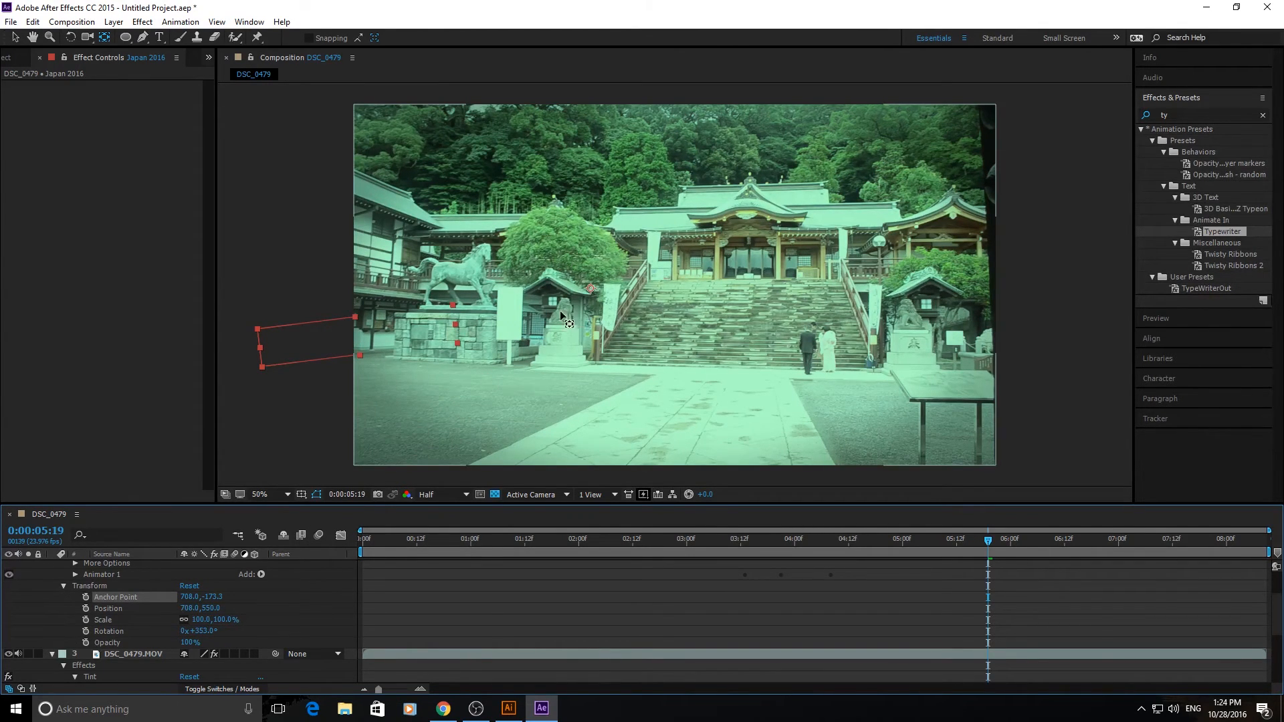
left_click_drag(207, 634, 324, 549)
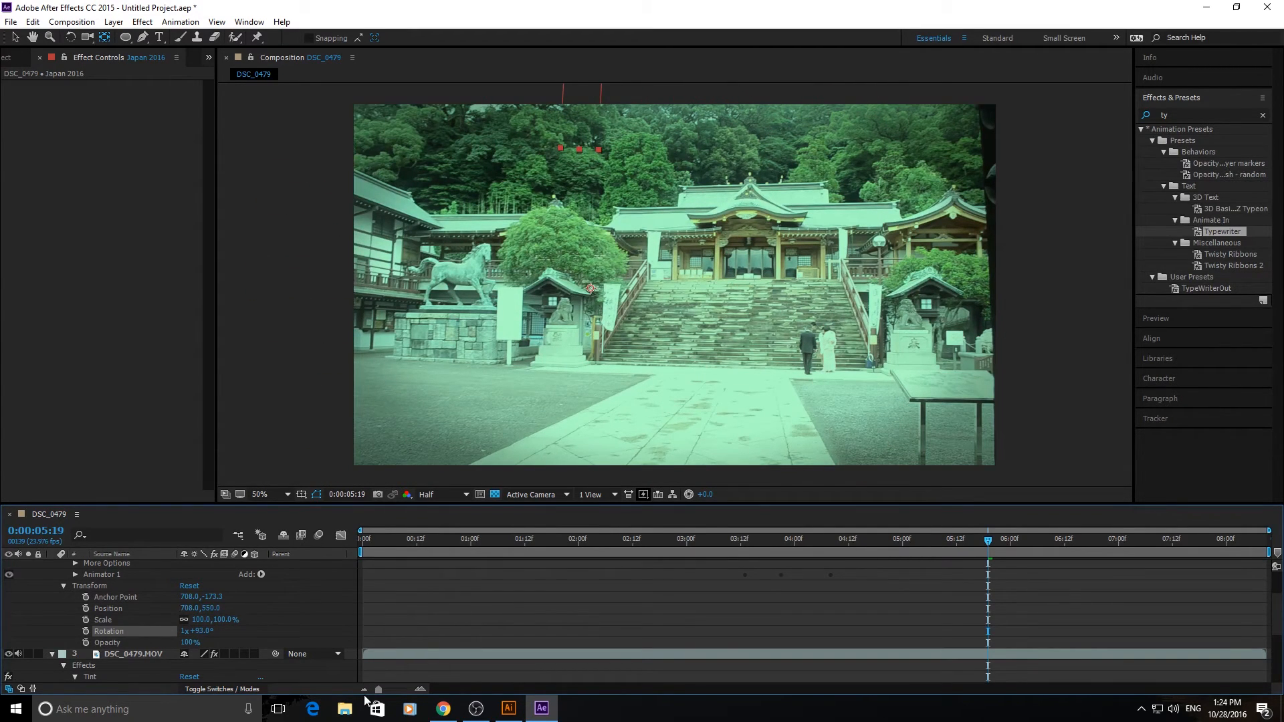
- Activate the Pen tool, collapse the Japan 2016 layer, and select the expanded DSC_0479.MOV layer for masking
left_click(143, 38)
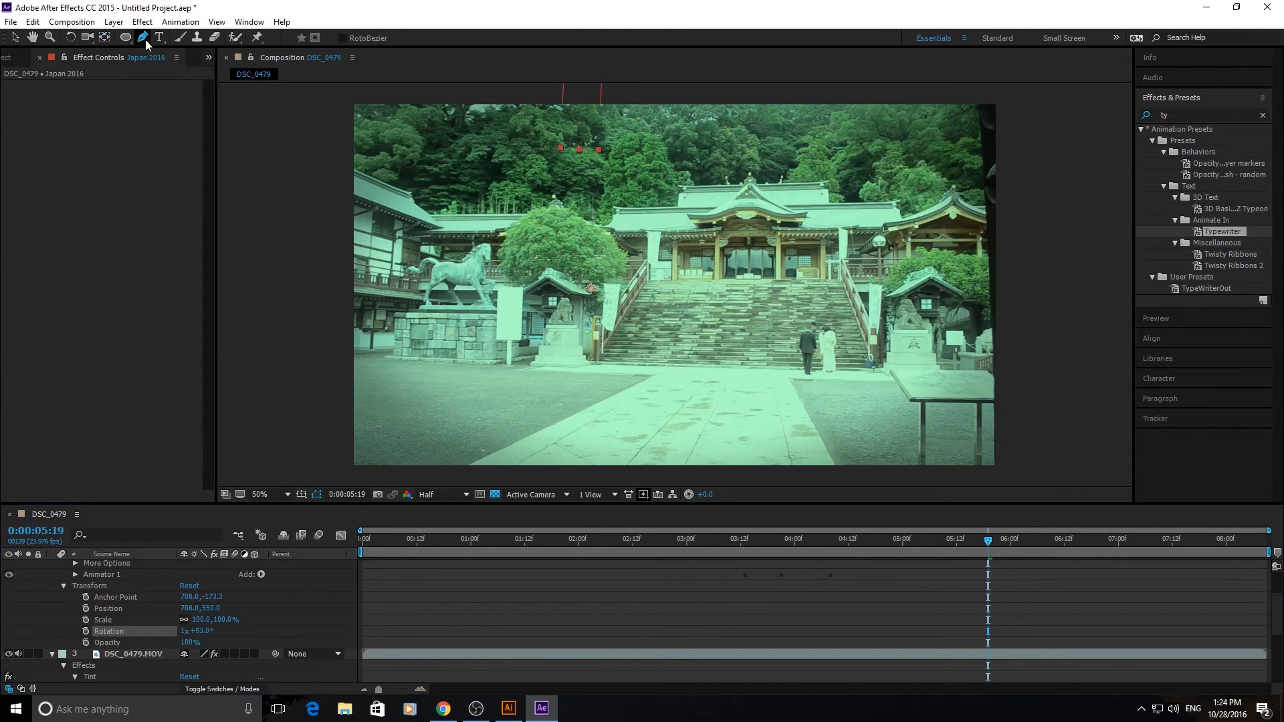
scroll(162, 610, "up", 3)
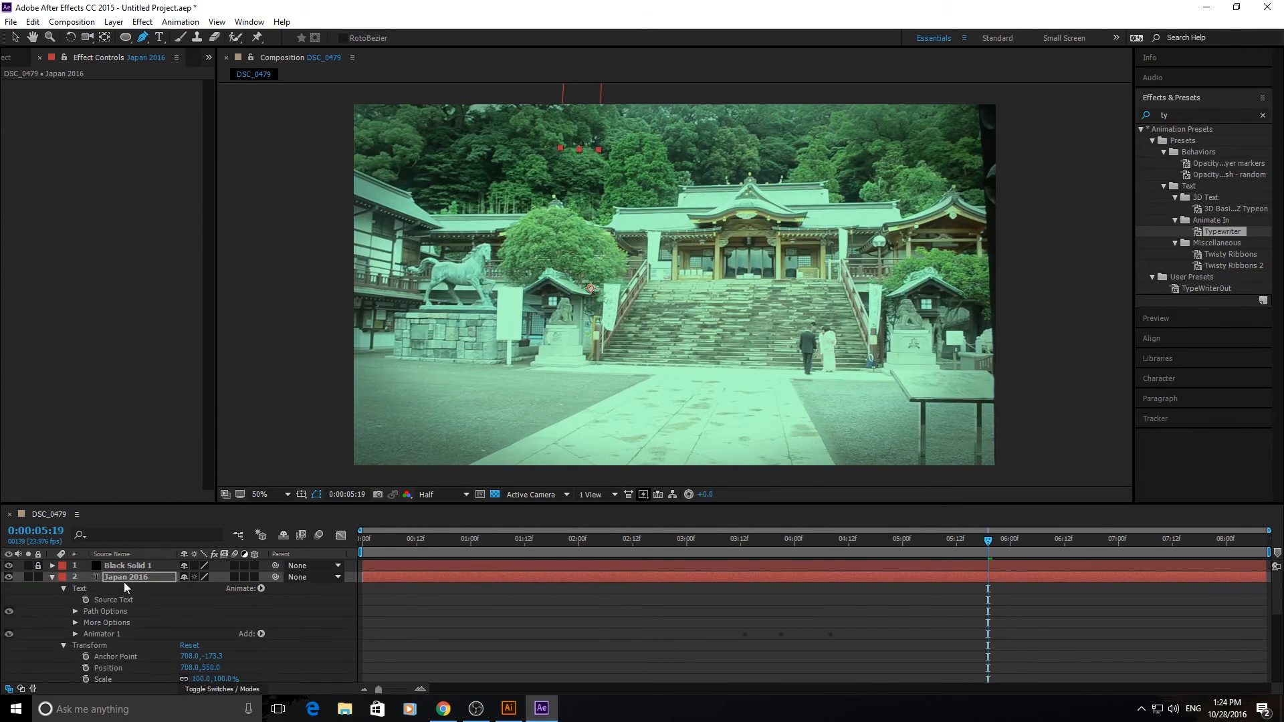
scroll(124, 588, "down", 5)
scroll(133, 626, "up", 5)
left_click(52, 577)
left_click(53, 588)
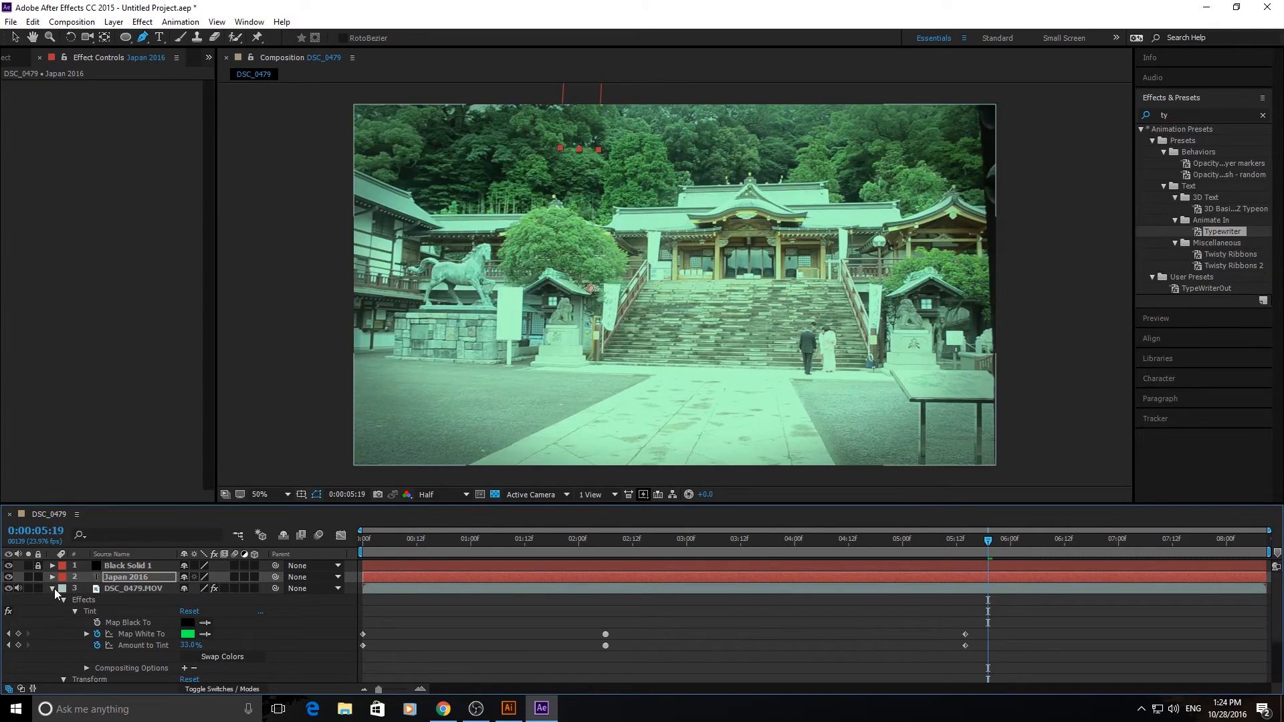
left_click(52, 589)
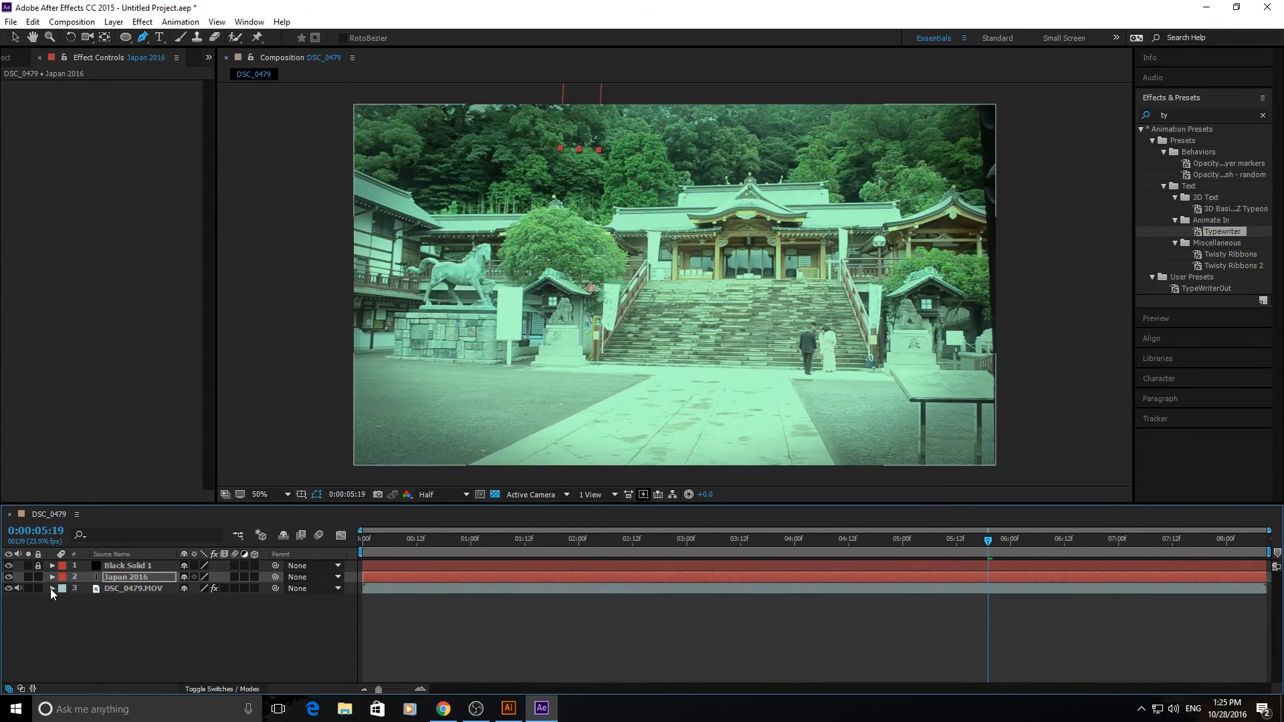
left_click(52, 589)
left_click(132, 568)
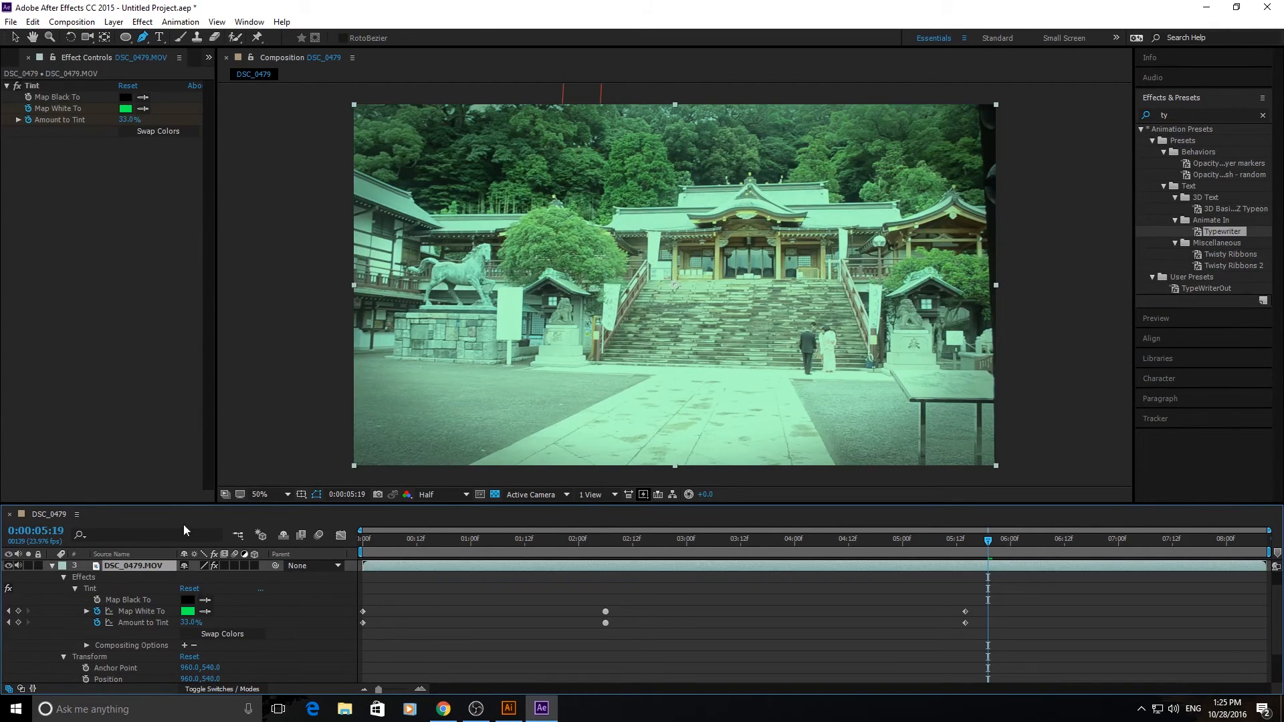
- Draw a closed mask on DSC_0479.MOV around the temple and its stairs, with a curved lower edge across the pavement
left_click(580, 362)
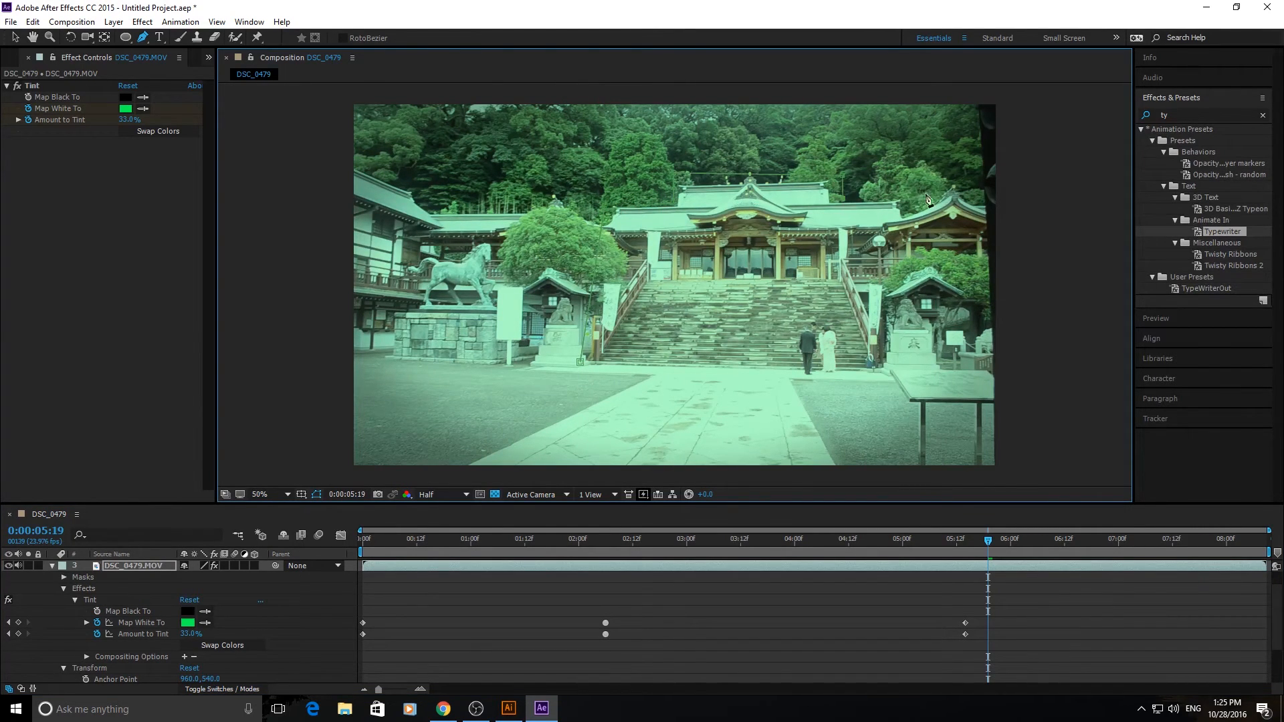
left_click(925, 195)
left_click(903, 357)
left_click_drag(728, 435, 686, 435)
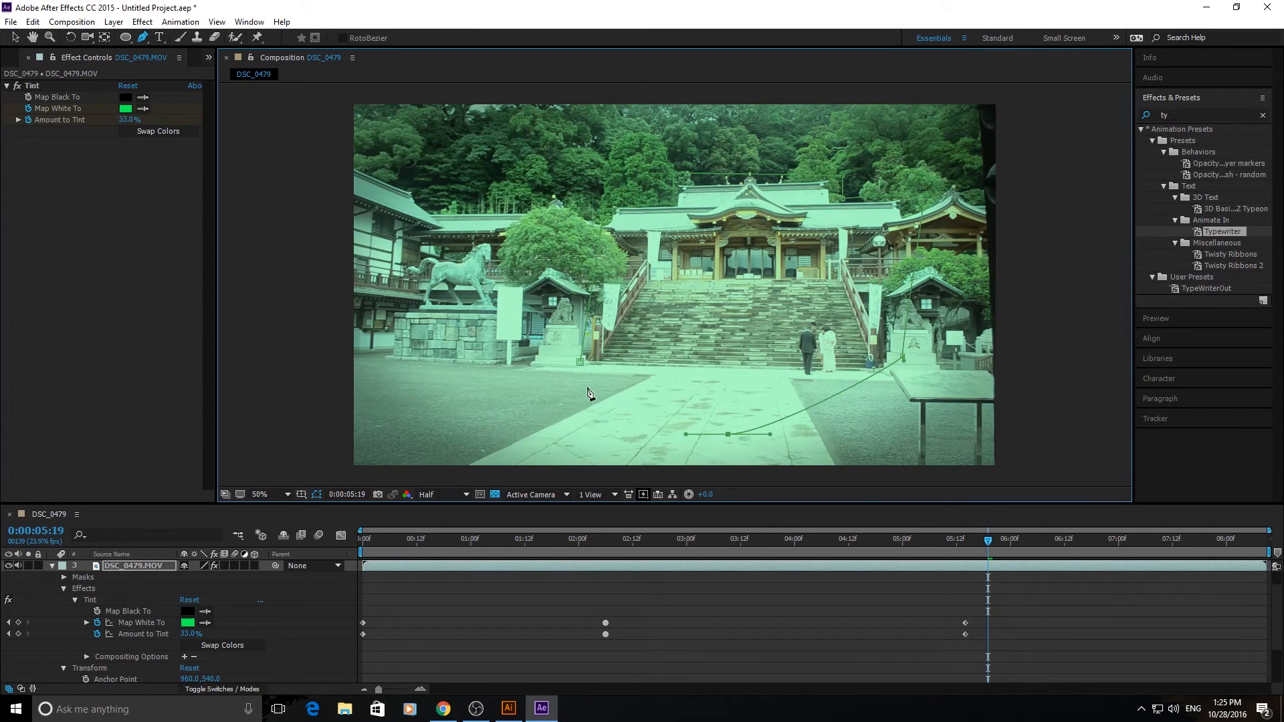
left_click(580, 363)
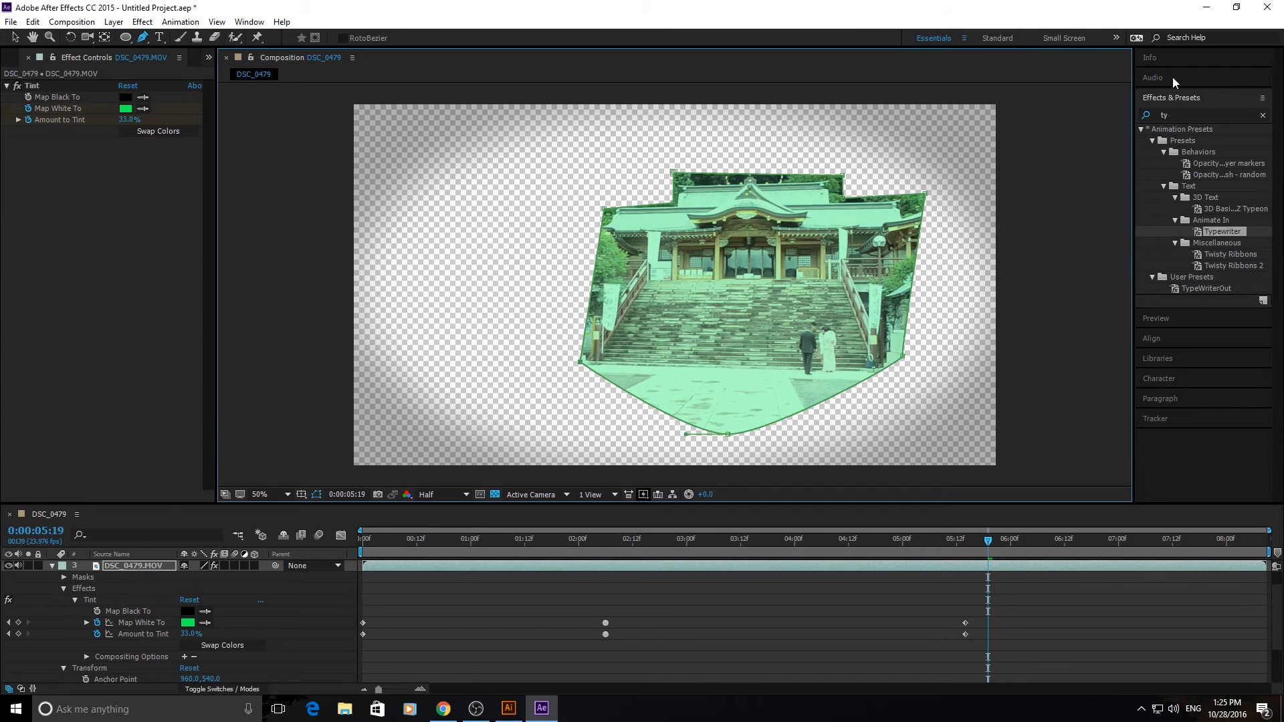
- Step two frames forward from 0:00:05:19 and back again to check the mask against the moving footage
left_click(1185, 319)
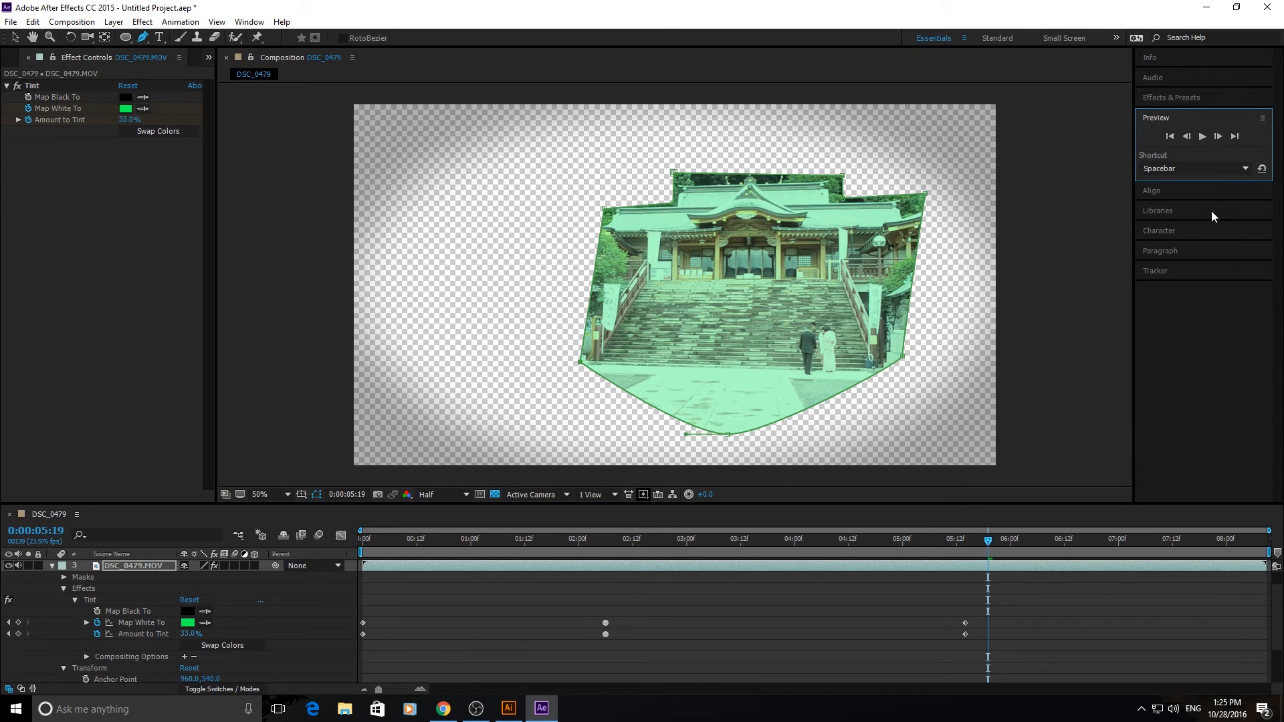
left_click(1217, 137)
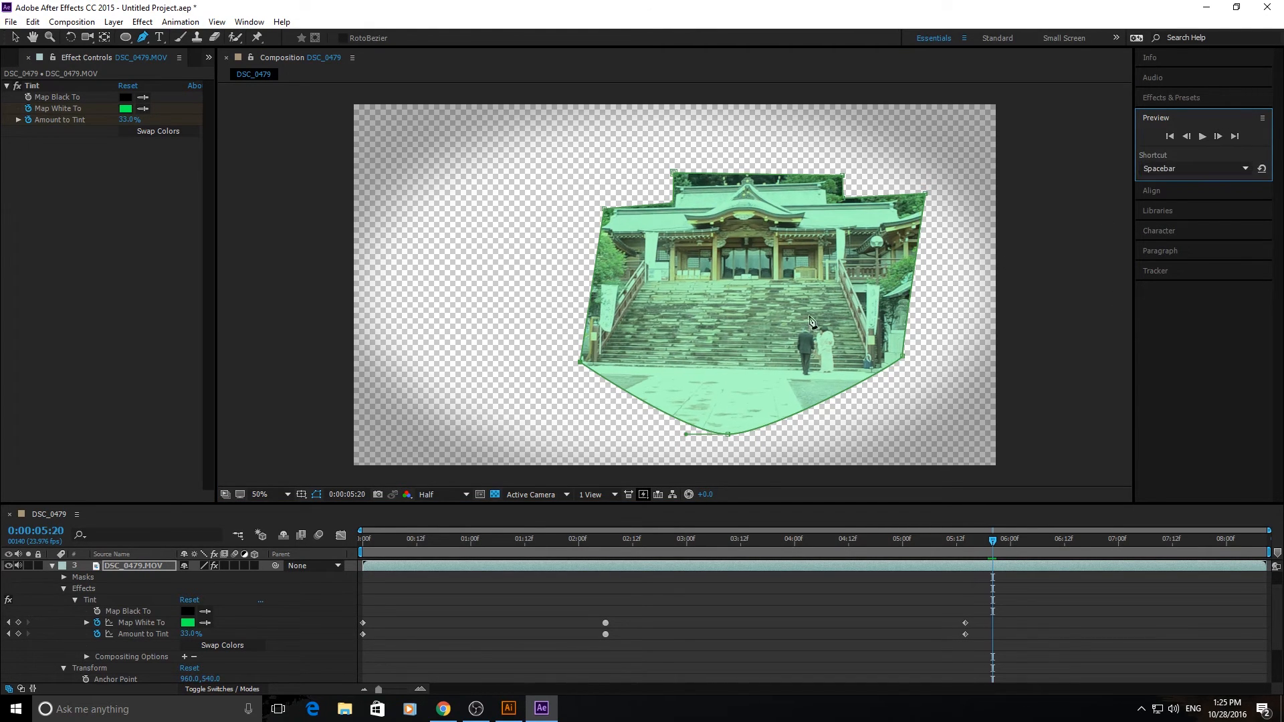
left_click(1214, 139)
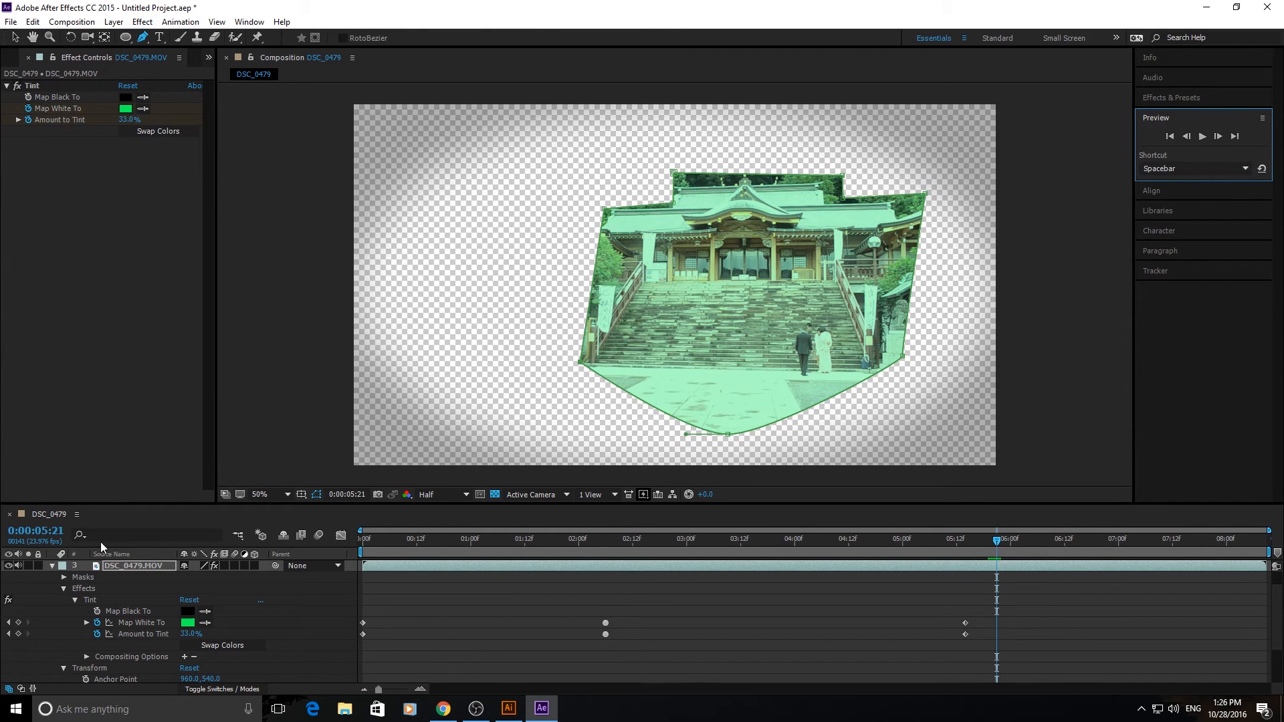
key("Page_Up")
key("Page_Up")
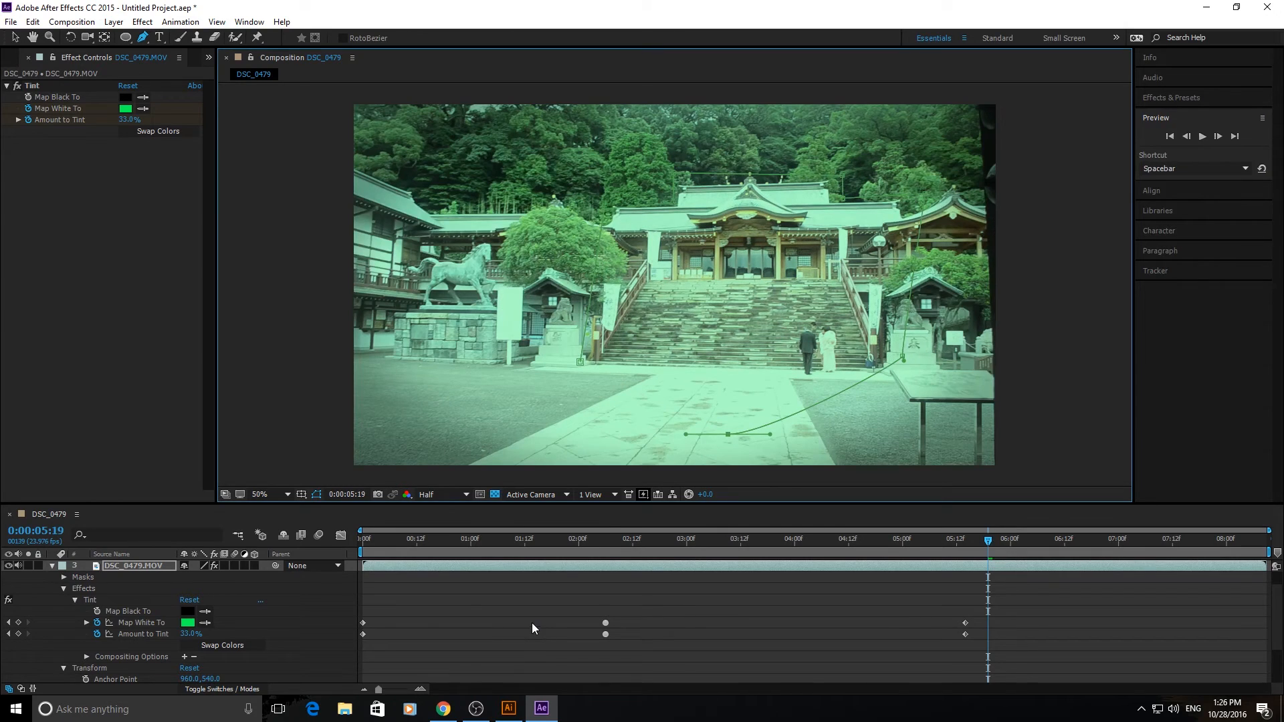
- Undo the whole mask drawn on the DSC_0479.MOV layer
key("ctrl+z")
key("ctrl+z")
key("ctrl+z")
key("ctrl+z")
key("ctrl+z")
key("ctrl+z")
key("ctrl+z")
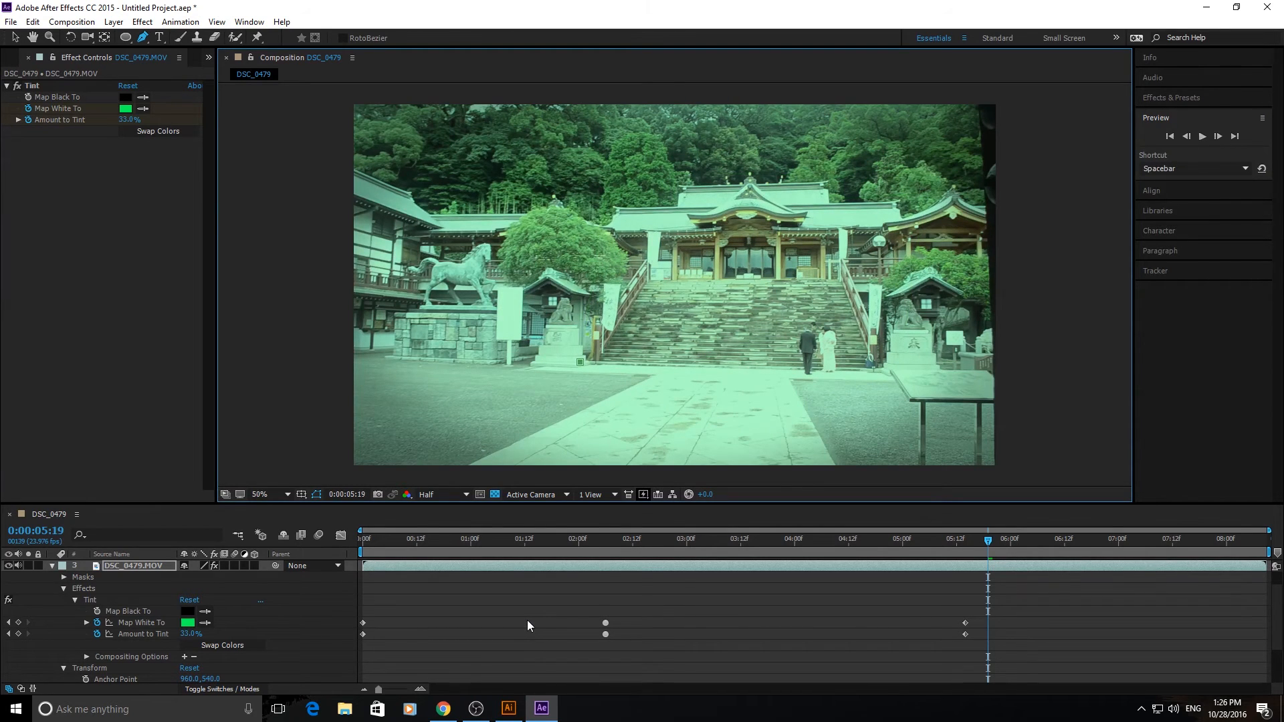
- Collapse the DSC_0479.MOV layer and make it a 3D layer
scroll(130, 568, "up", 1)
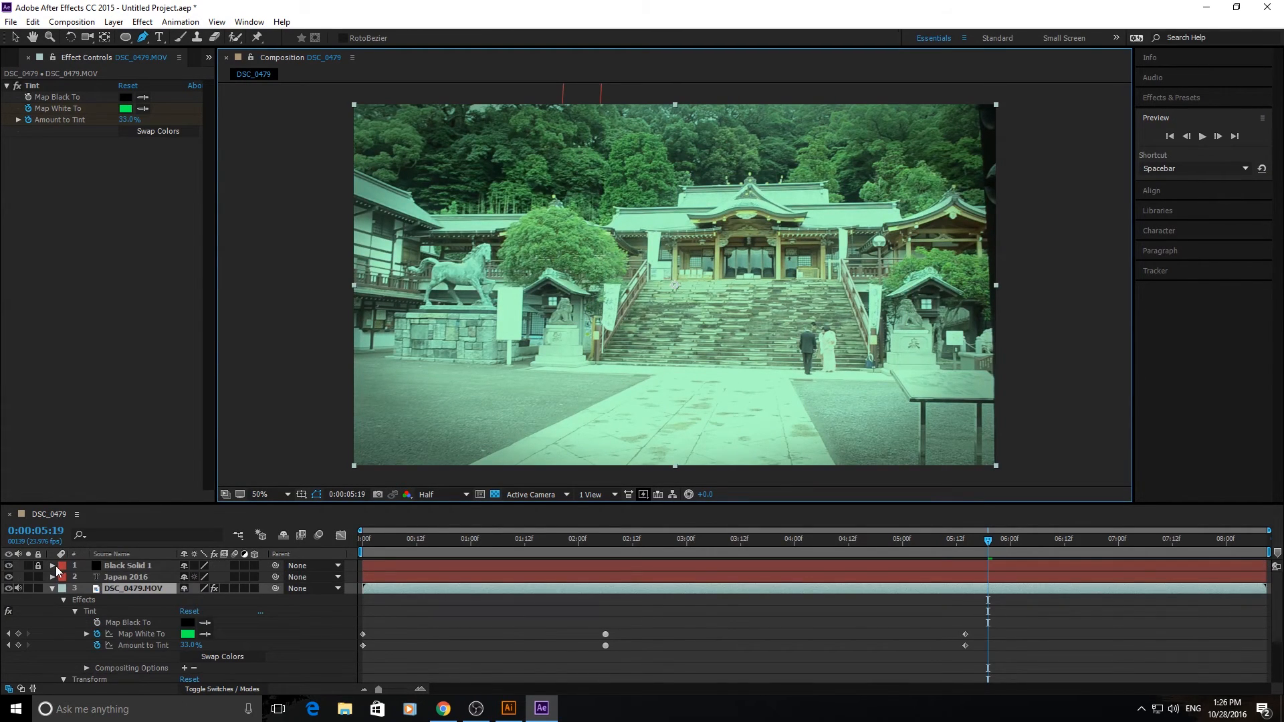
left_click(54, 588)
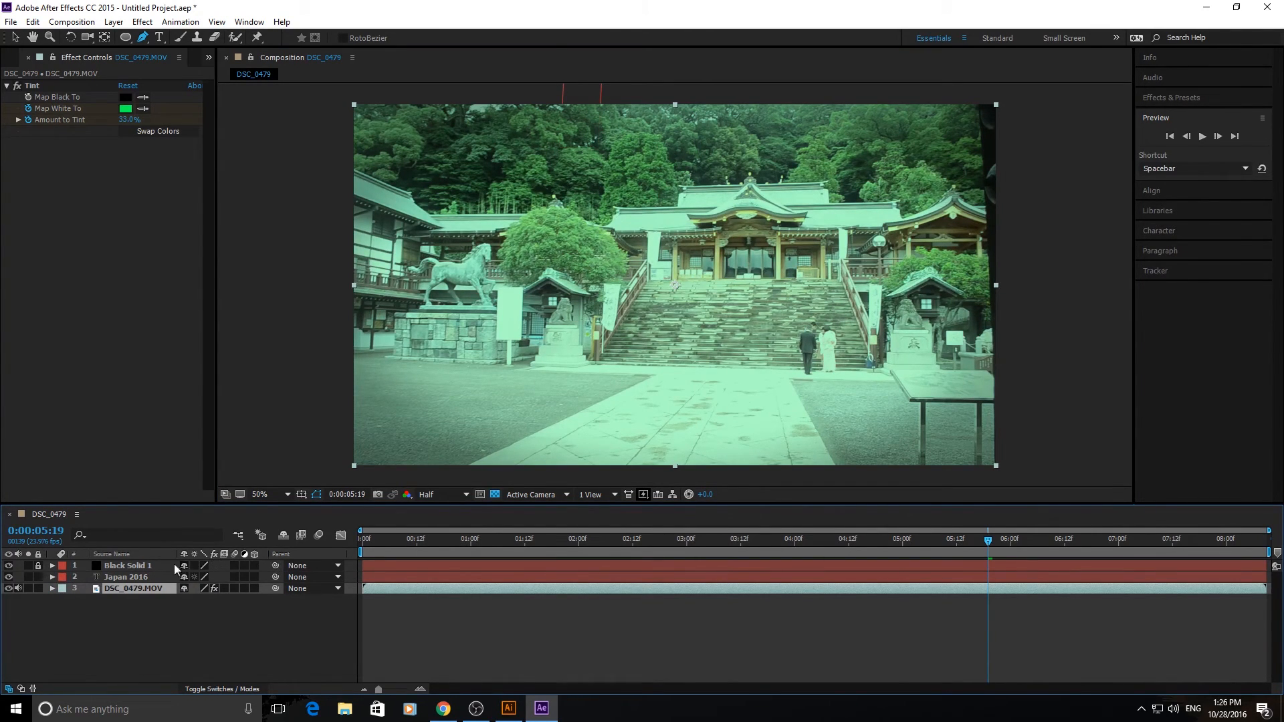
left_click(256, 568)
left_click(255, 589)
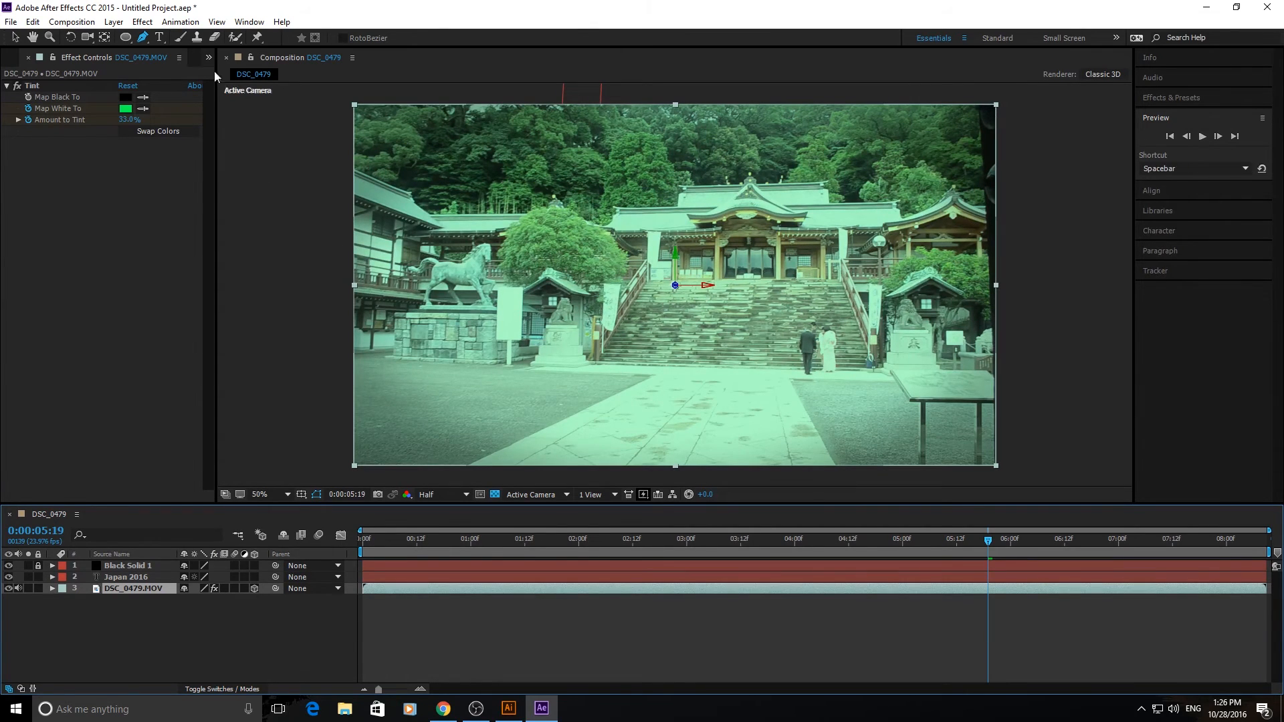
- Try rotating the DSC_0479.MOV layer about its vertical axis in 3D, and return it to an unrotated 2D layer
left_click(72, 37)
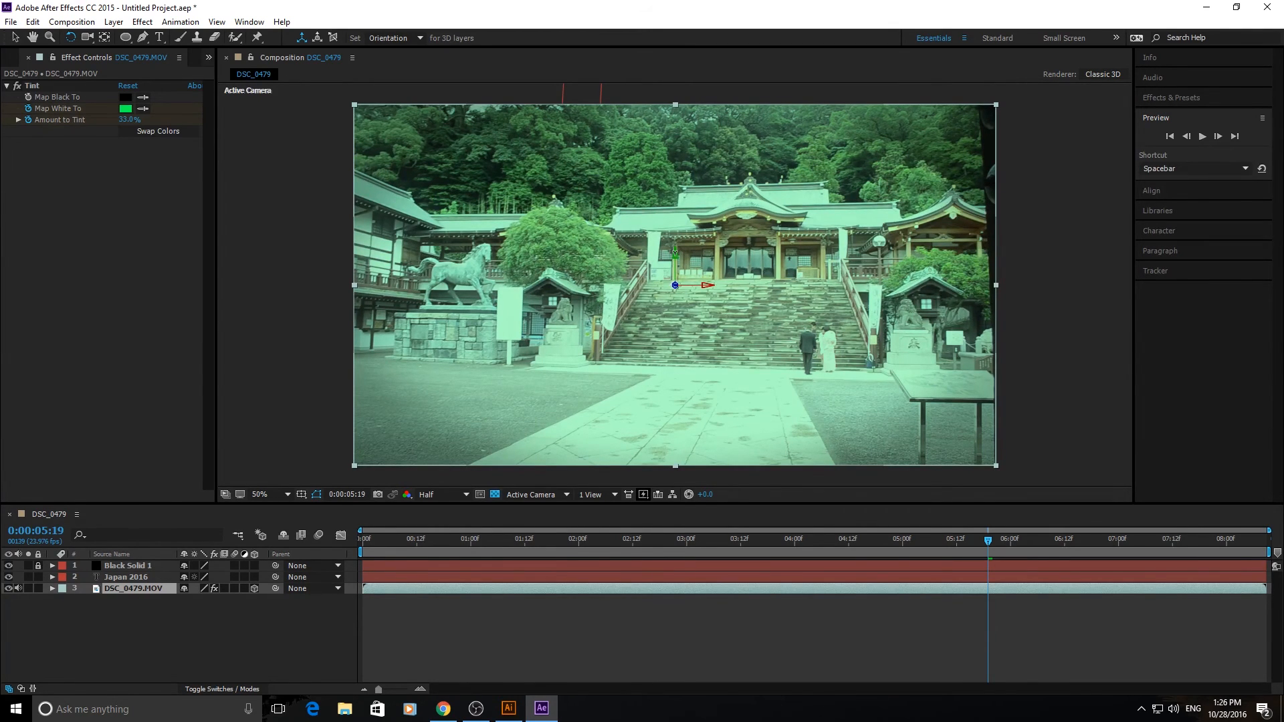
left_click_drag(675, 253, 559, 282)
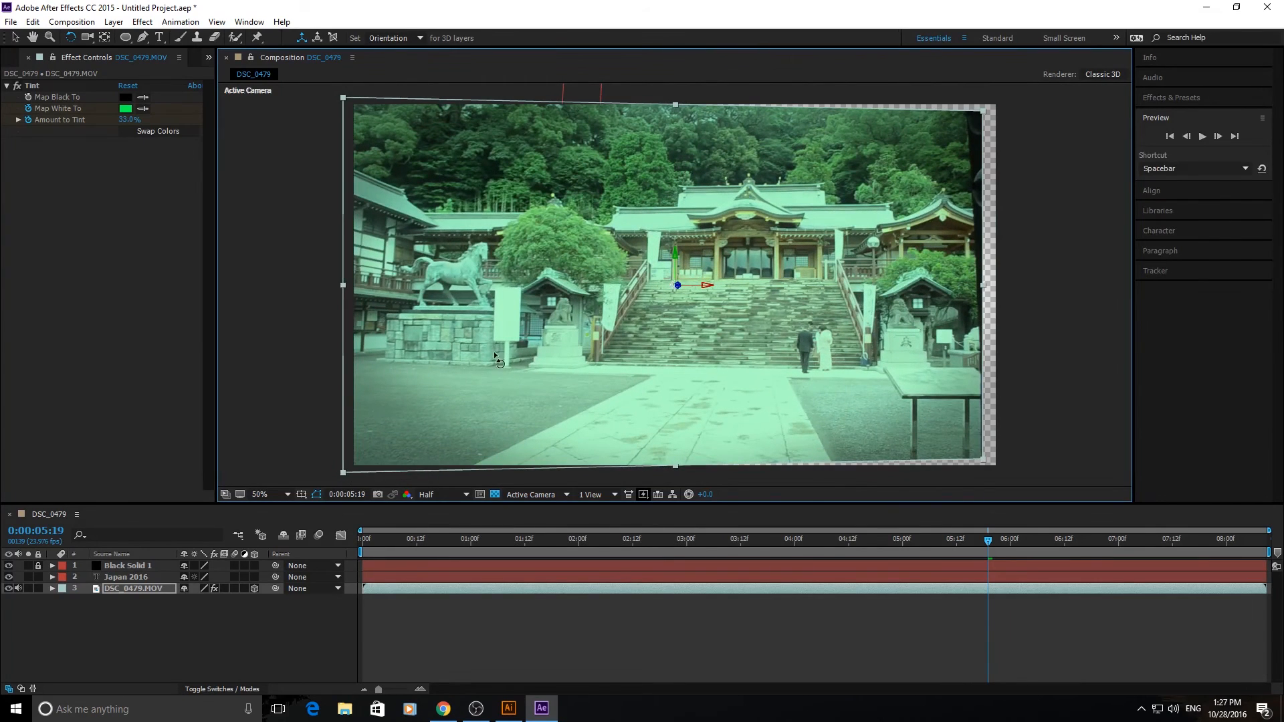
key("ctrl+z")
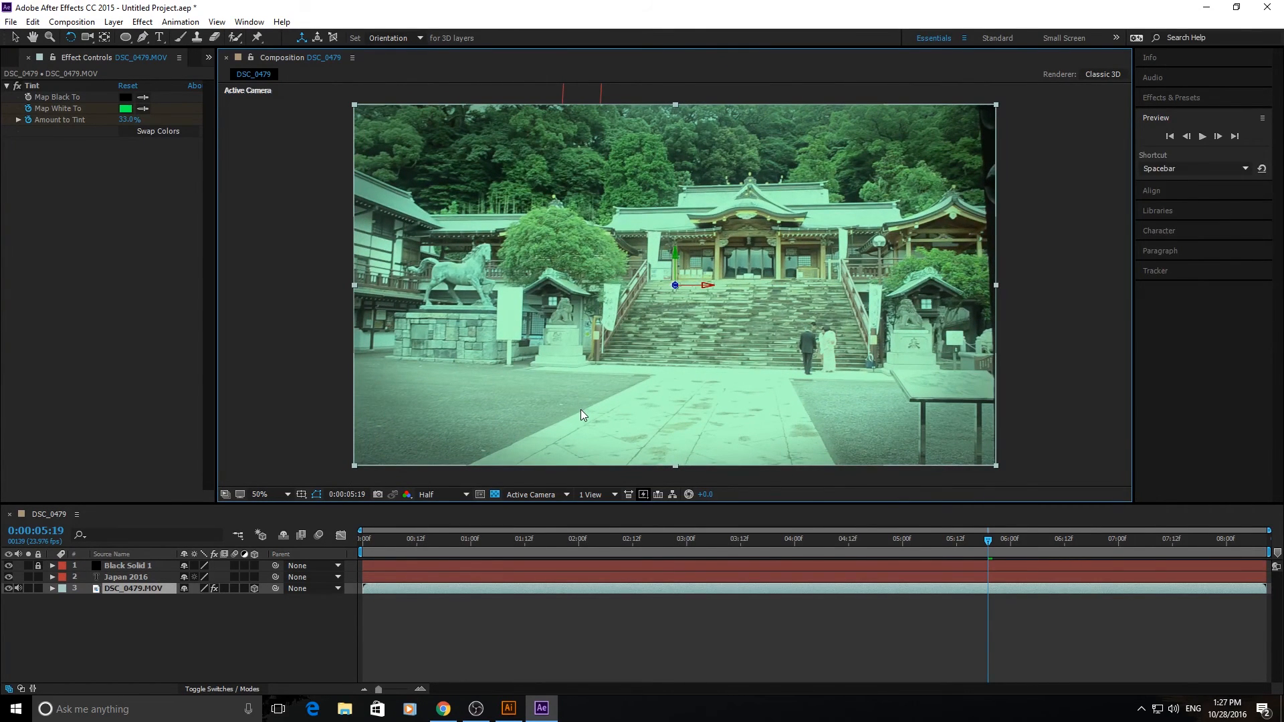
left_click(253, 589)
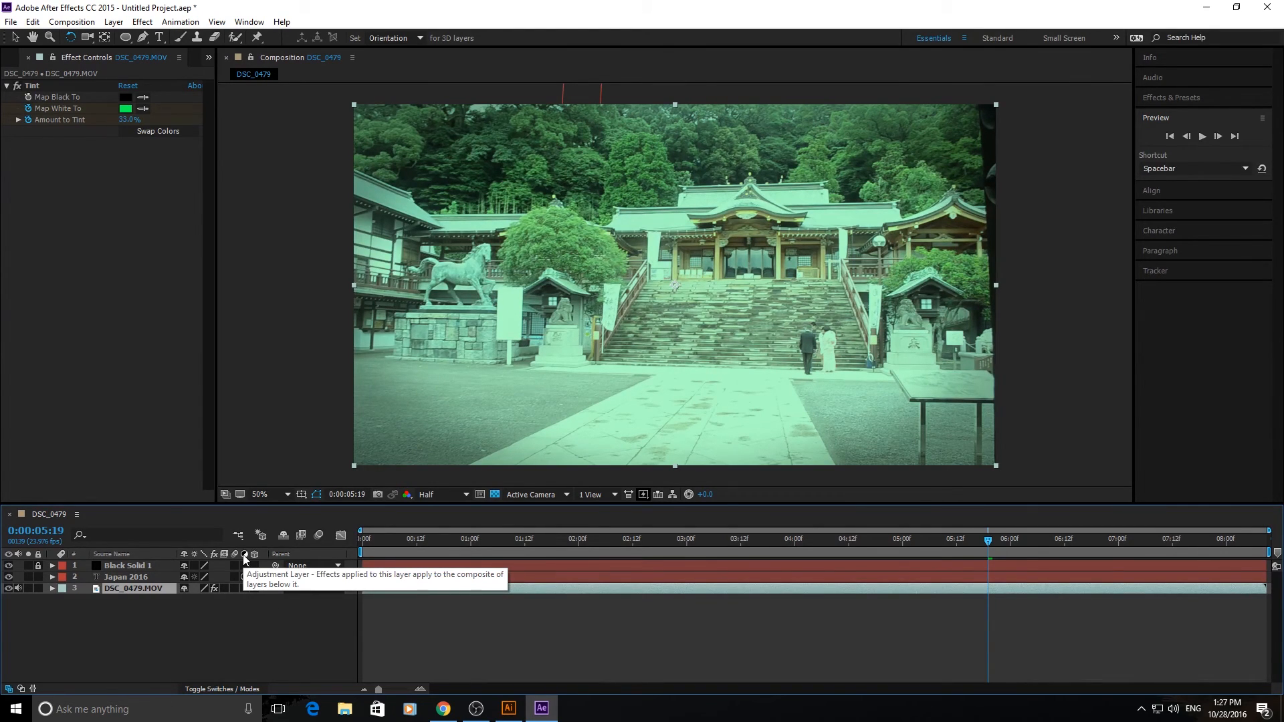
- Toggle the Japan 2016 layer's adjustment setting on and off, and create a new adjustment layer above all the others
left_click(244, 577)
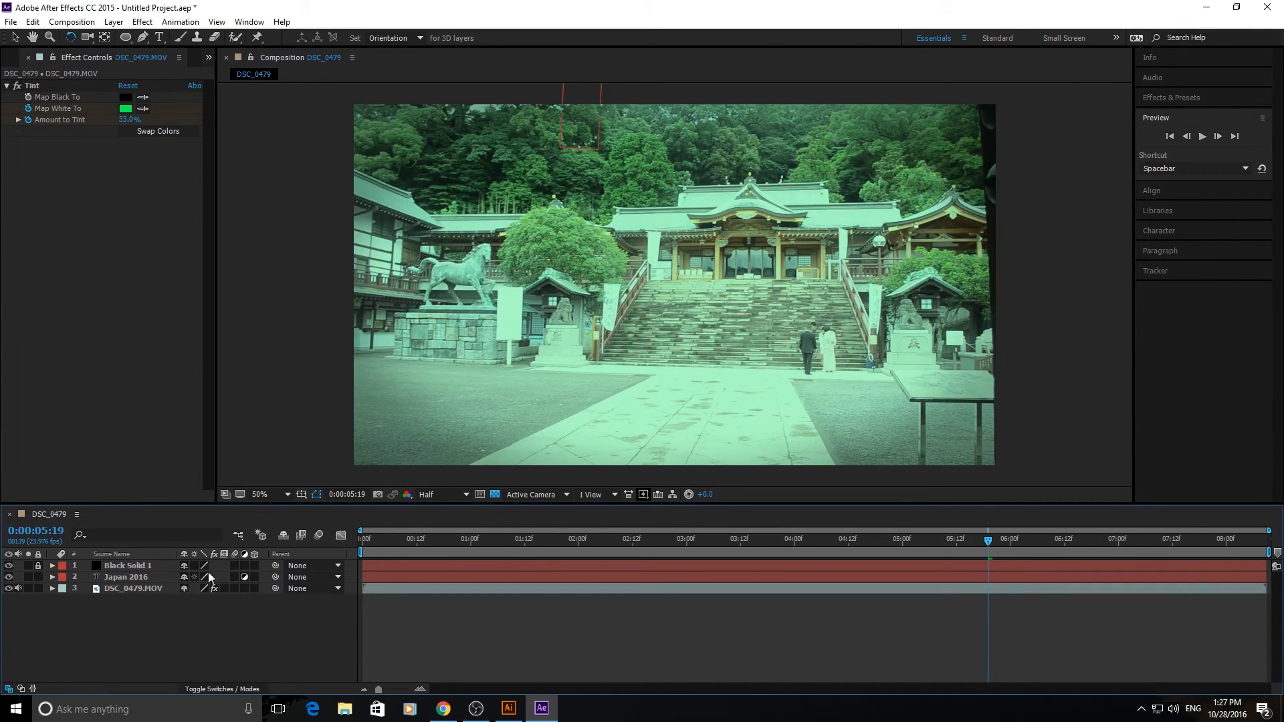
left_click(244, 578)
left_click(114, 21)
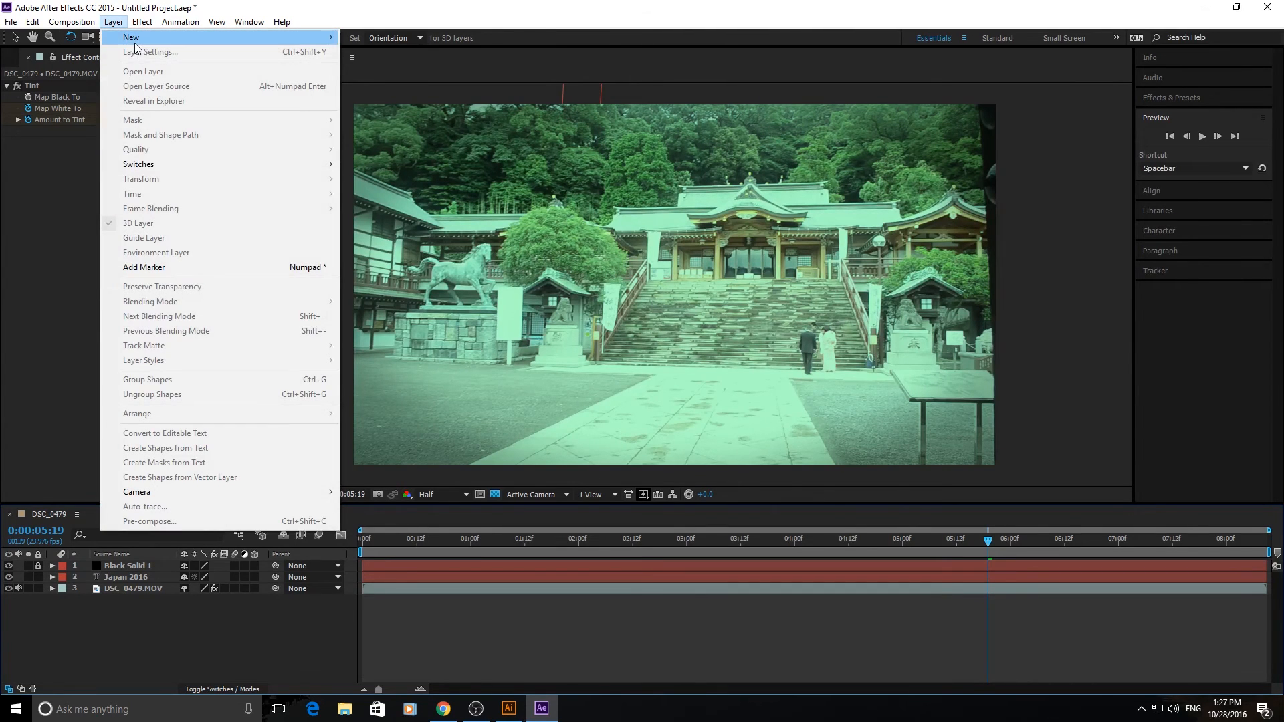
mouse_move(320, 43)
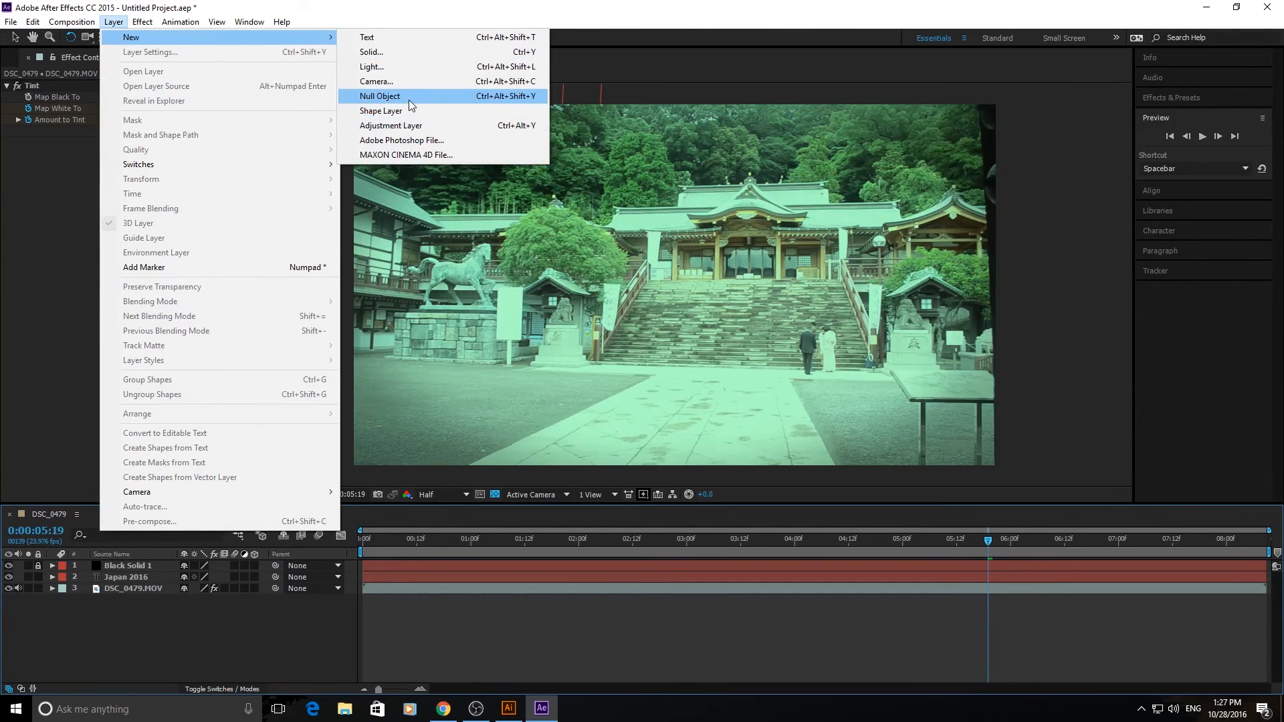
left_click(408, 126)
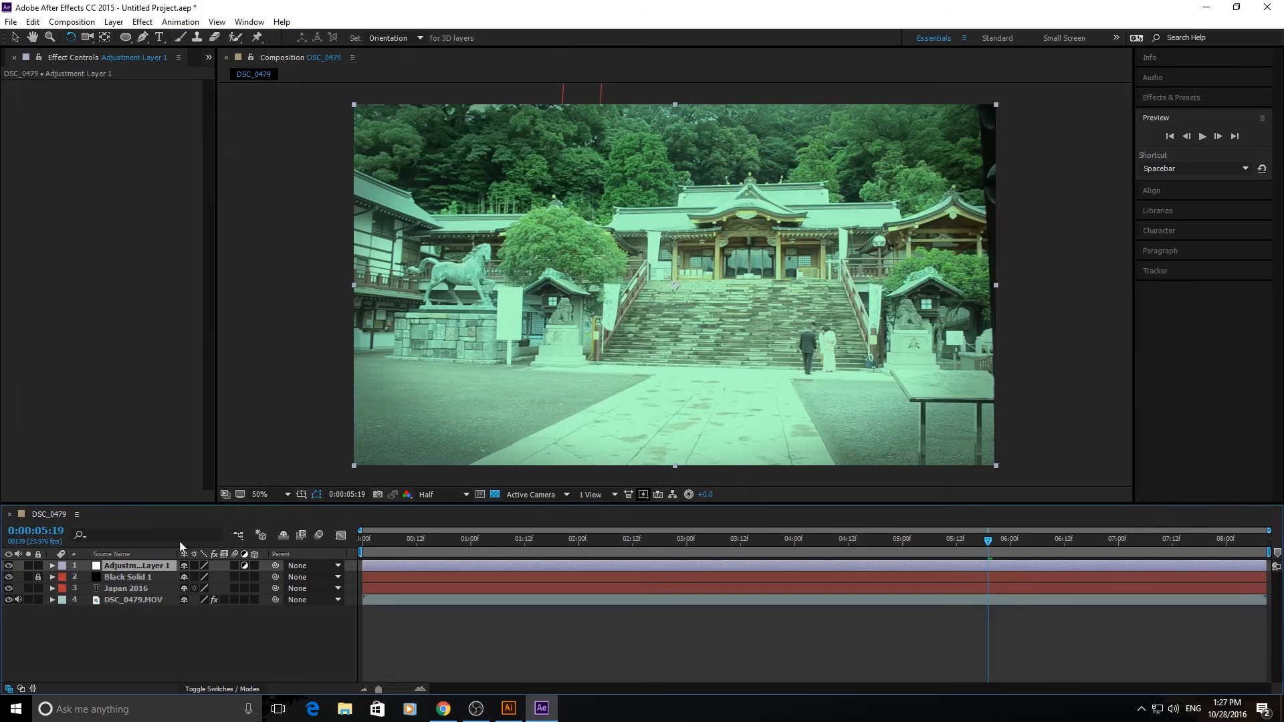
left_click(244, 567)
- Delete the new adjustment layer from the composition
left_click(137, 600)
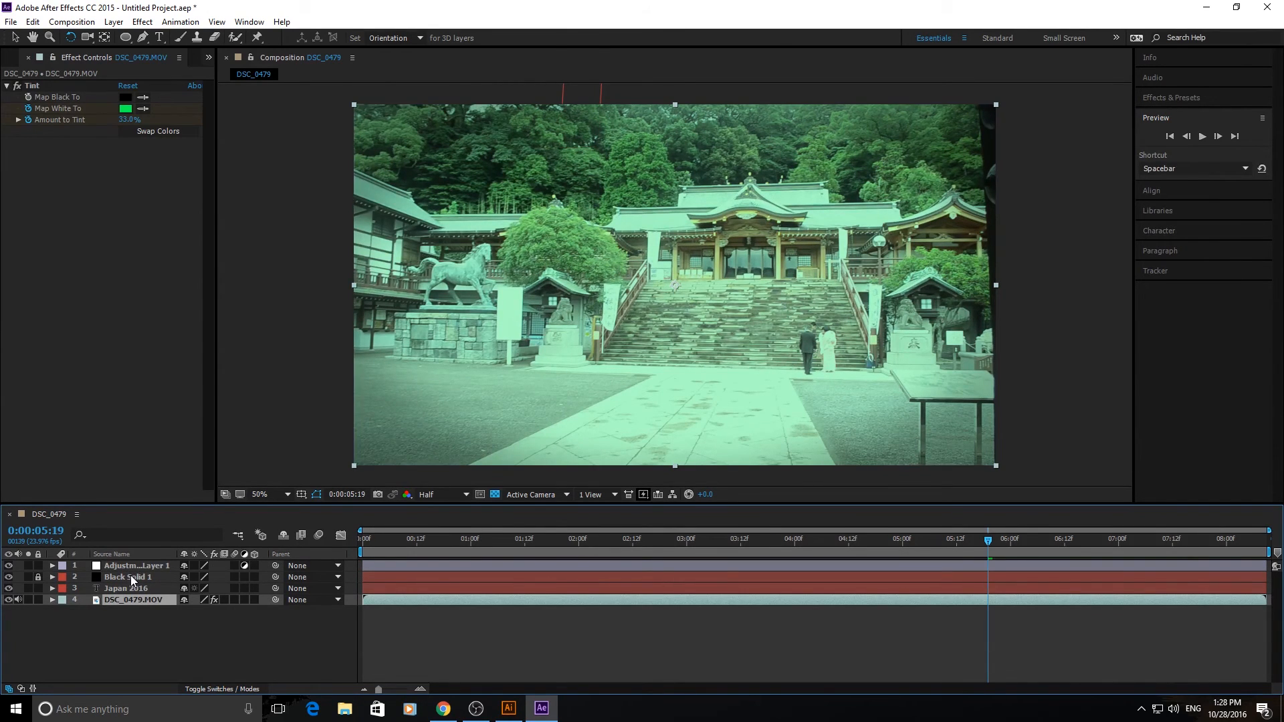
left_click(130, 569)
key("Delete")
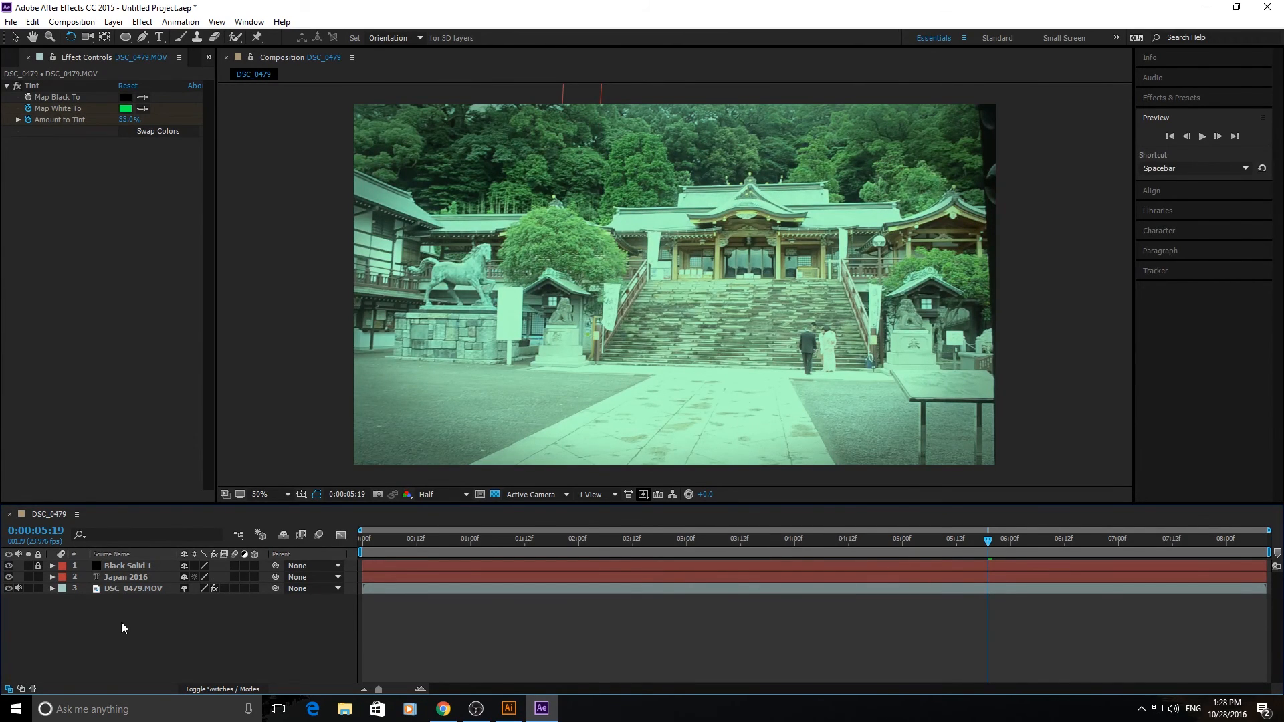
left_click(147, 590)
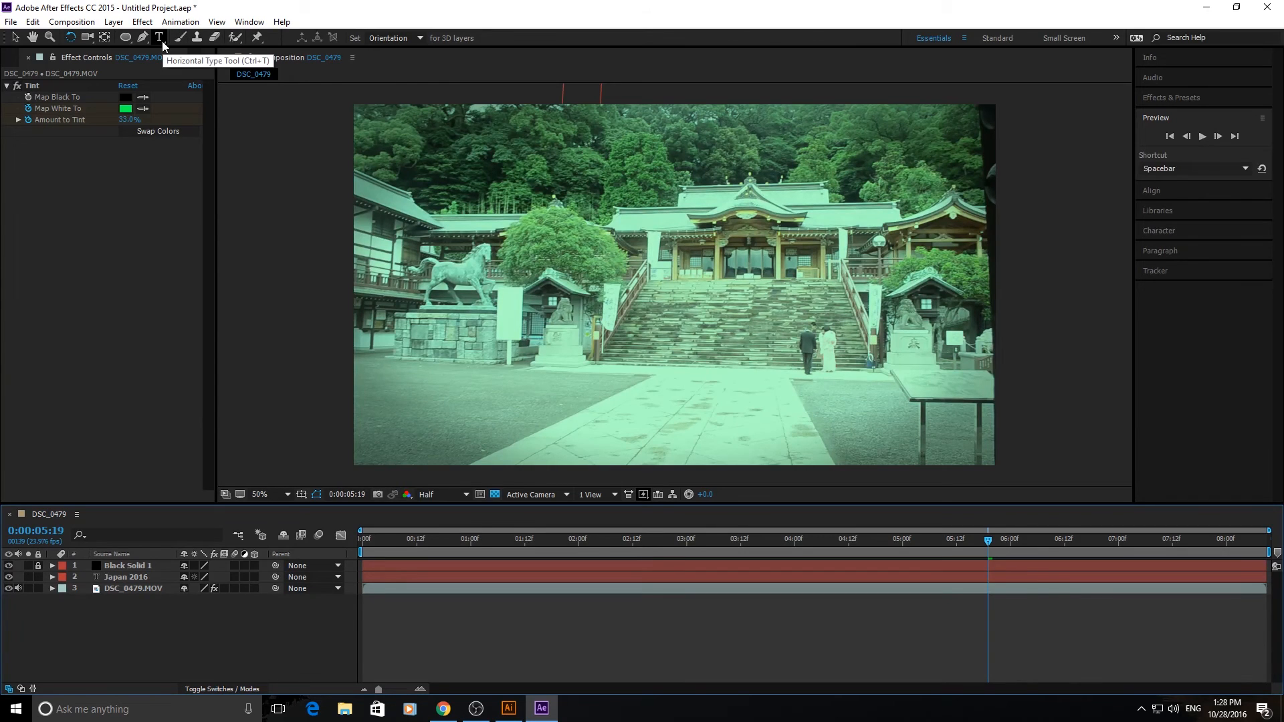
left_click(125, 26)
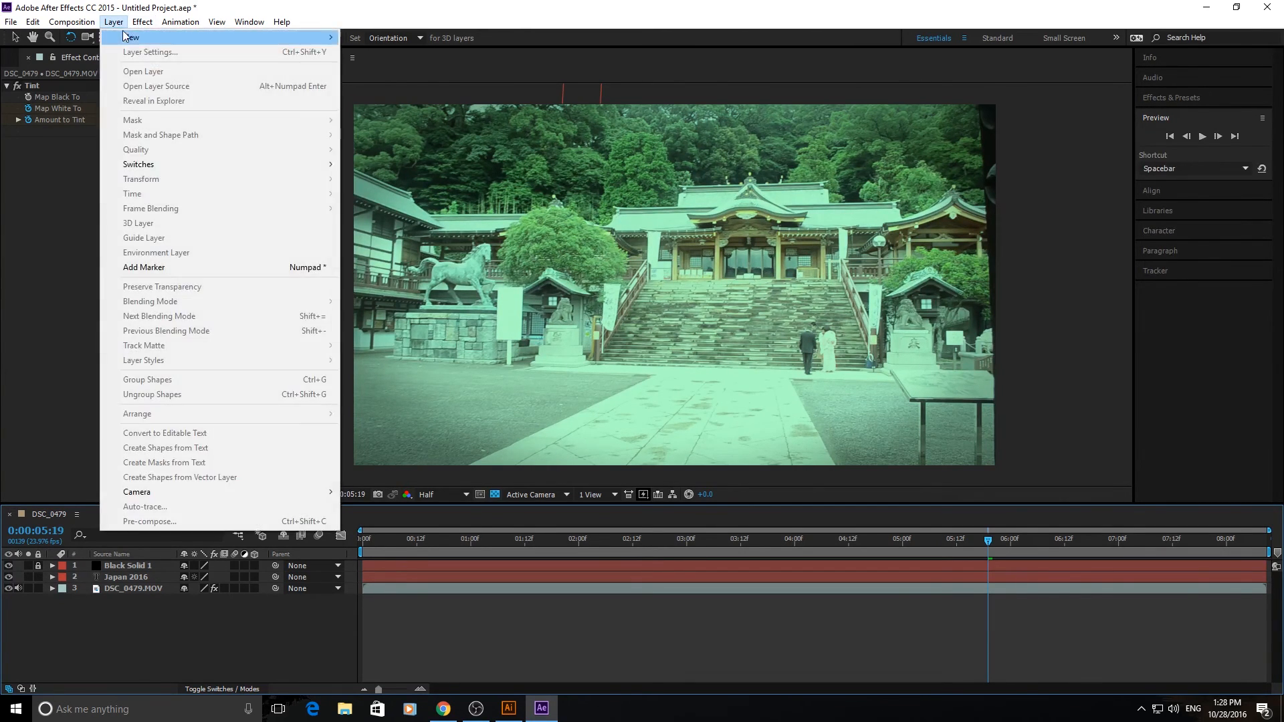
mouse_move(220, 38)
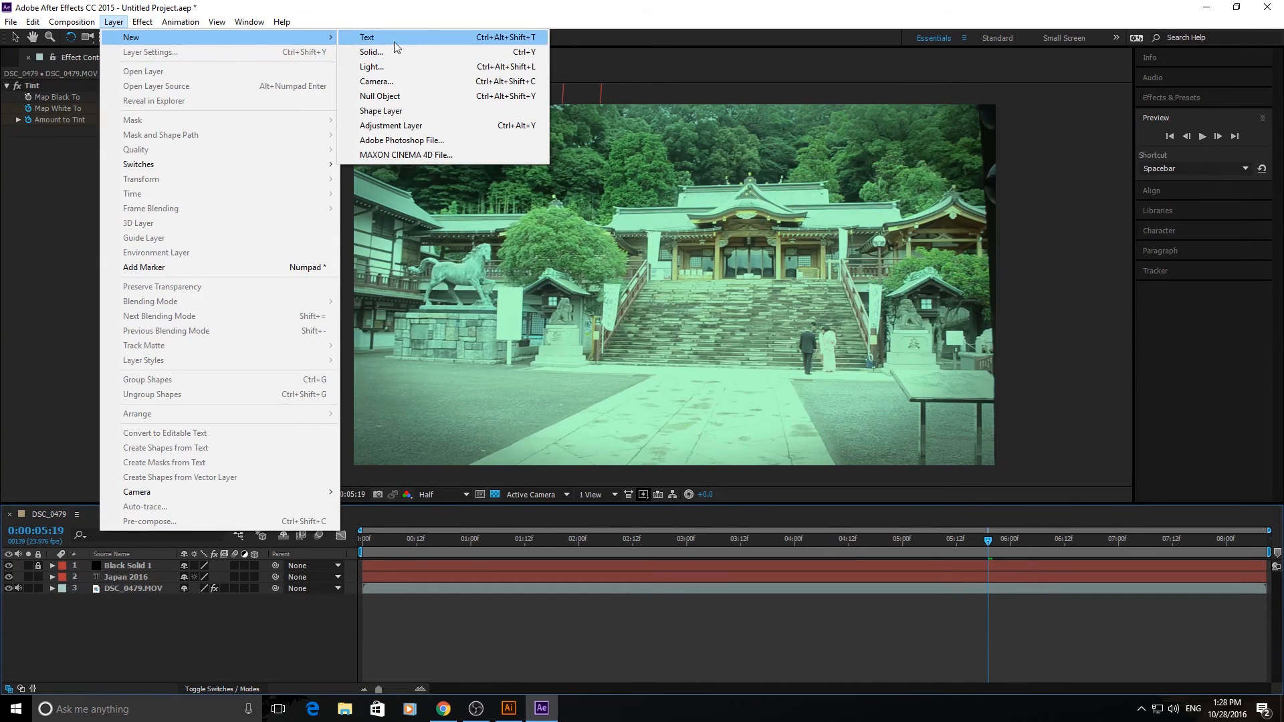
- Delete the last Start keyframe of Range Selector 1 on the Japan 2016 text layer
left_click(119, 575)
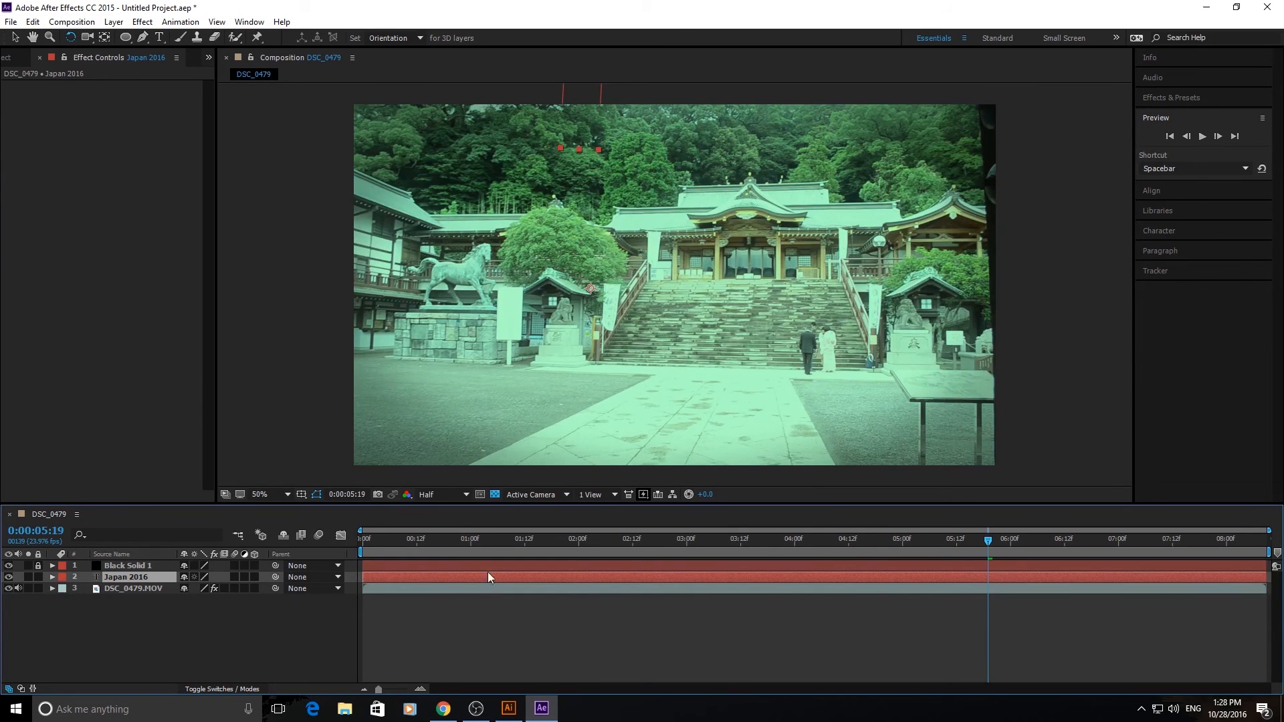
left_click_drag(793, 528, 583, 535)
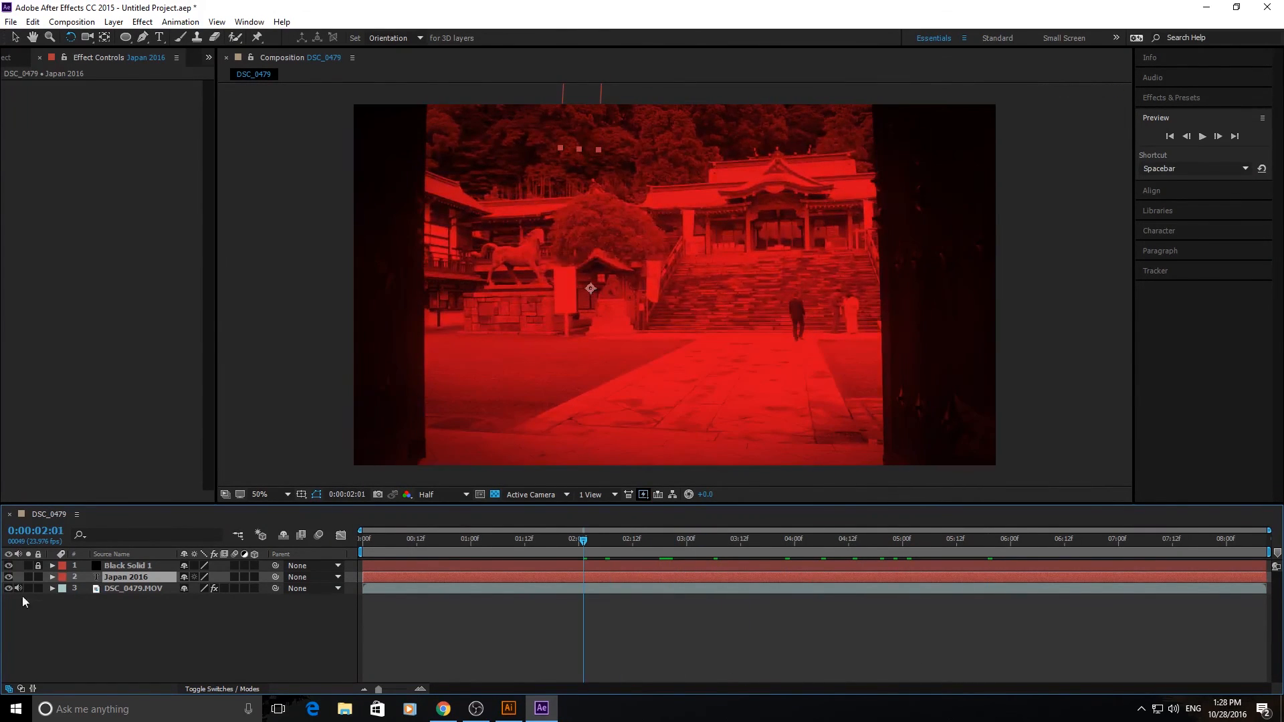
left_click(52, 576)
scroll(76, 629, "down", 1)
left_click(75, 597)
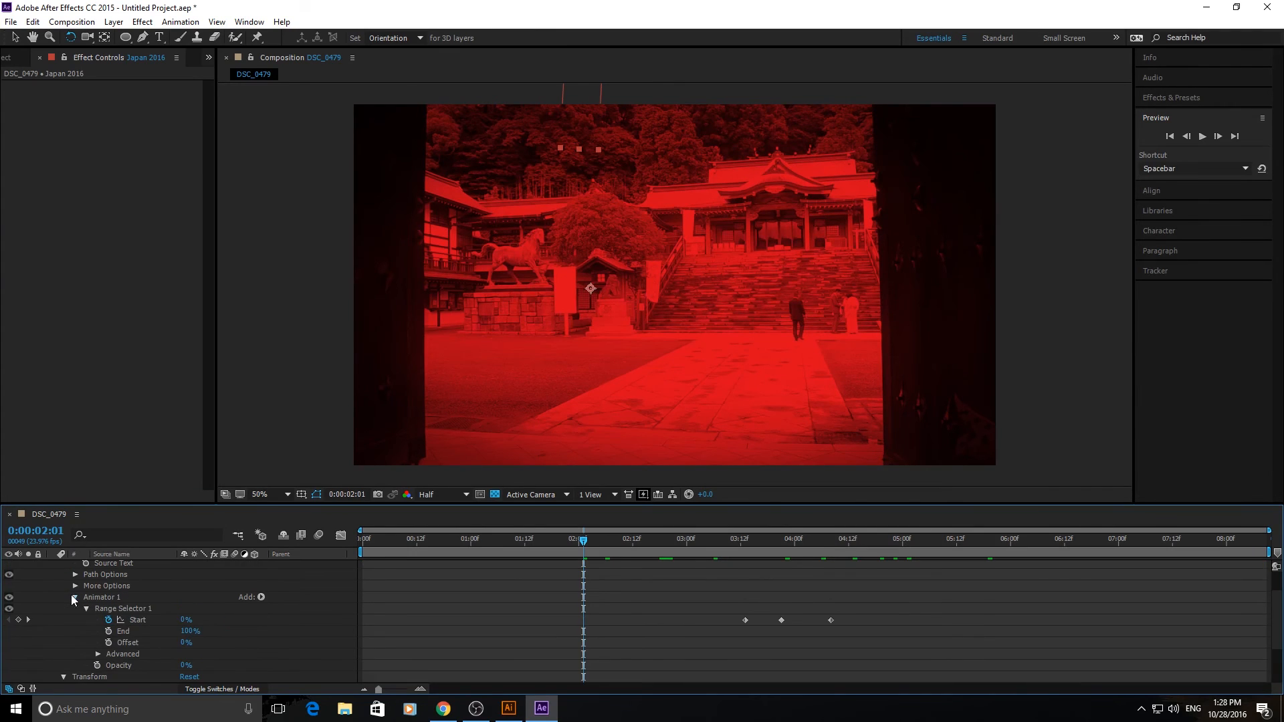
left_click_drag(863, 603, 827, 645)
key("Delete")
scroll(182, 569, "up", 1)
left_click(53, 576)
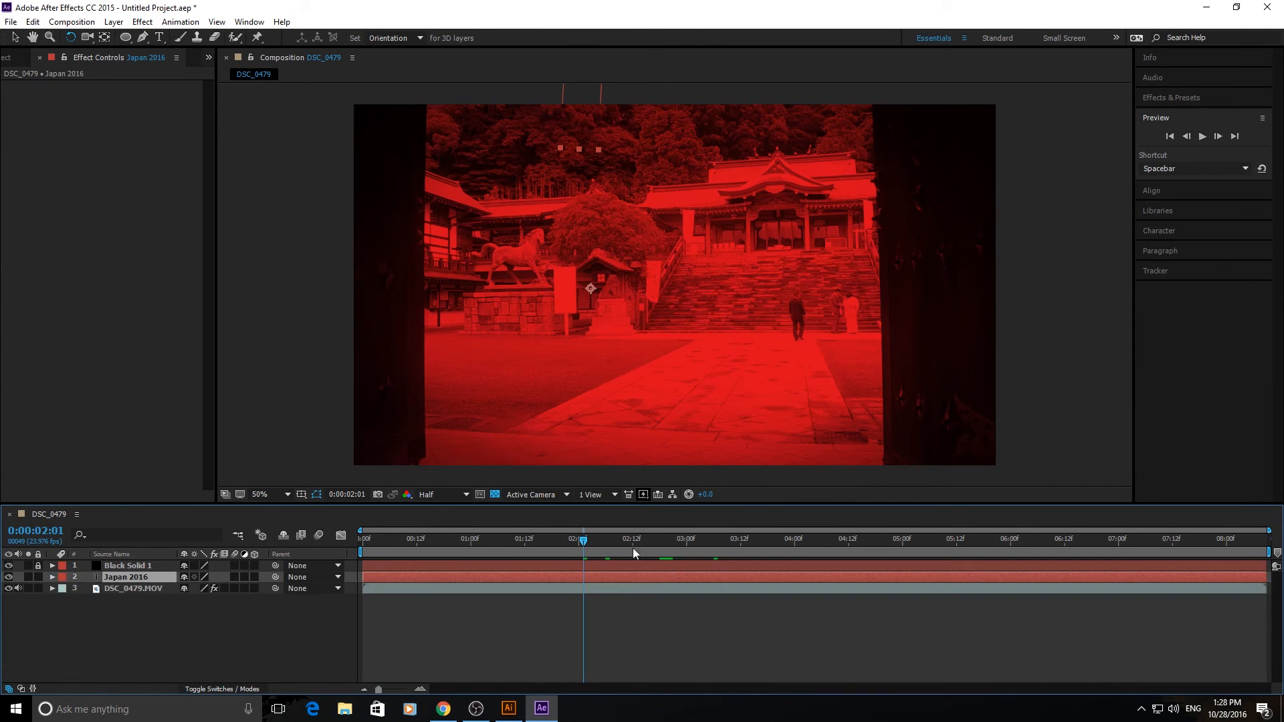
- At 0:00:05:12, rotate the Japan 2016 text until it reads almost level across the stone path below the stairs
left_click_drag(640, 545, 957, 582)
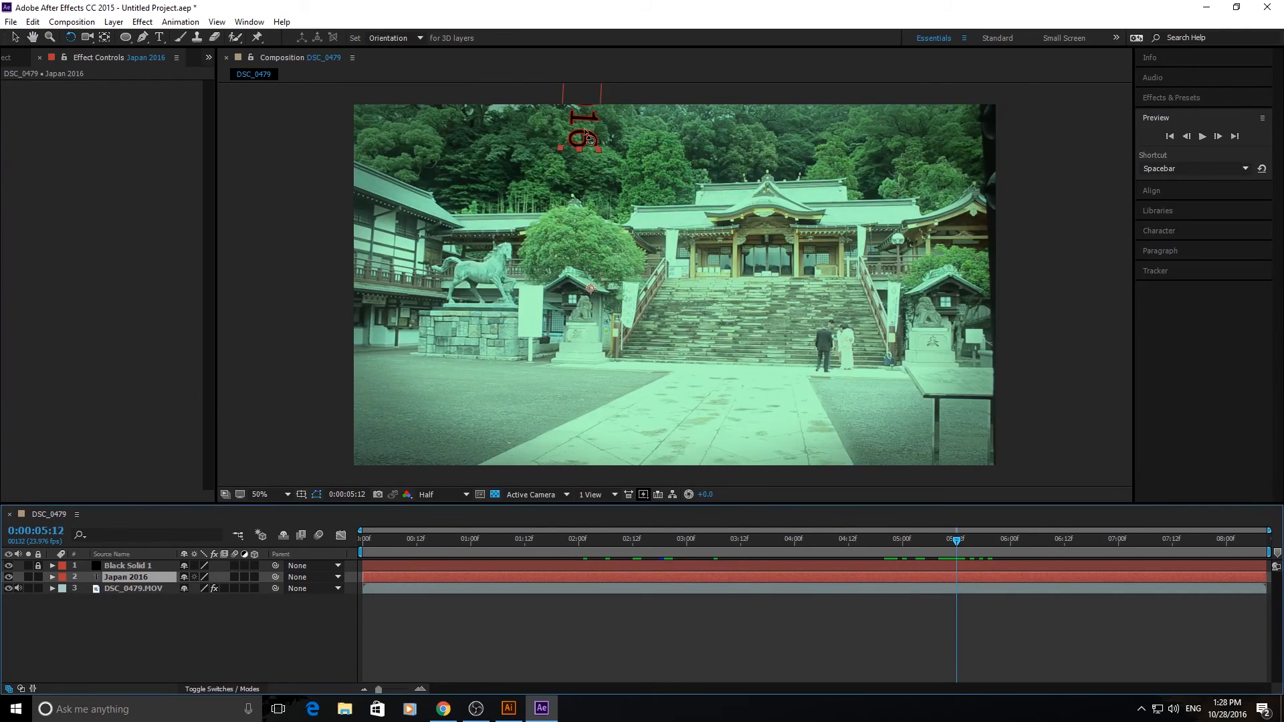
left_click_drag(579, 103, 754, 430)
key("v")
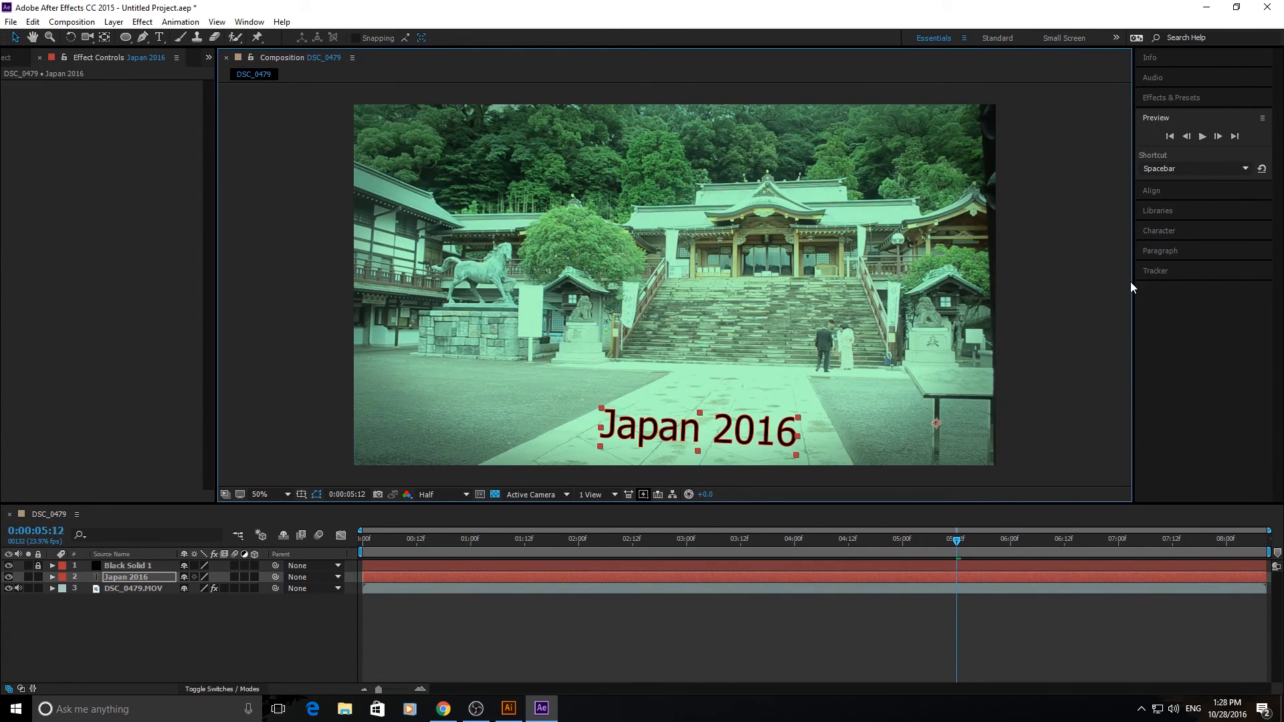
- Start a Track Motion tracker on the DSC_0479.MOV footage layer
left_click(1169, 269)
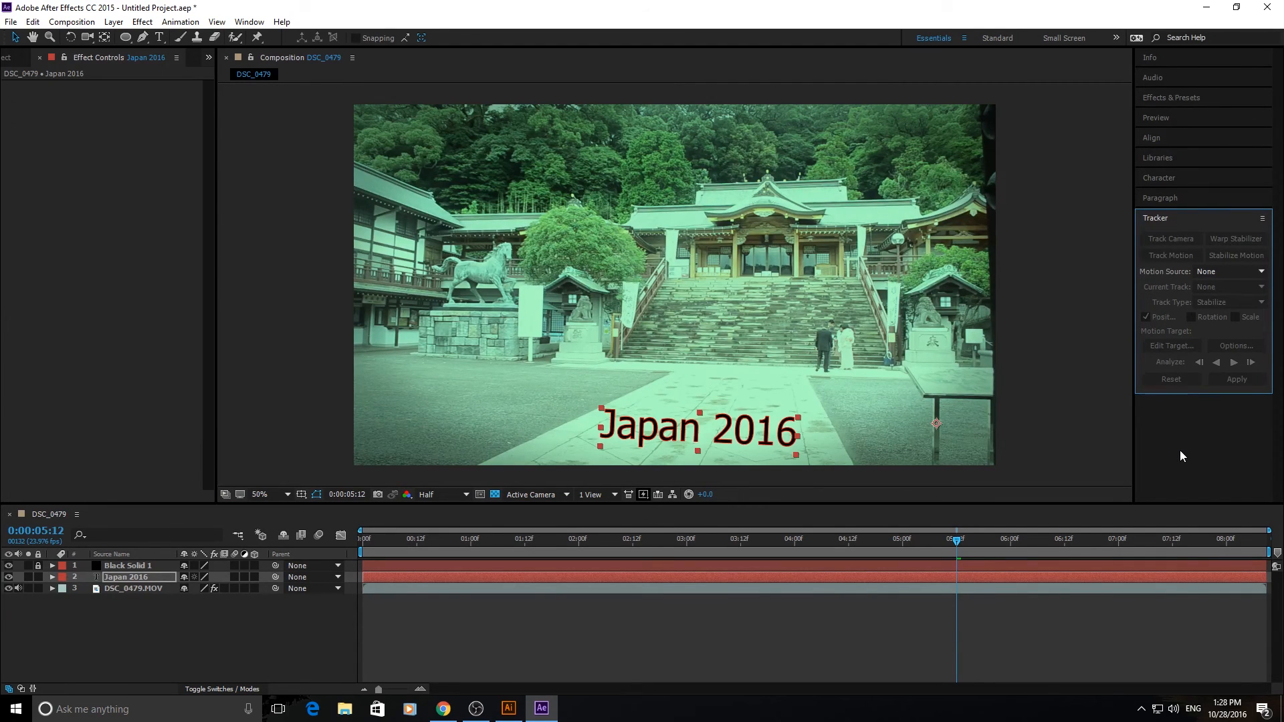
left_click(878, 329)
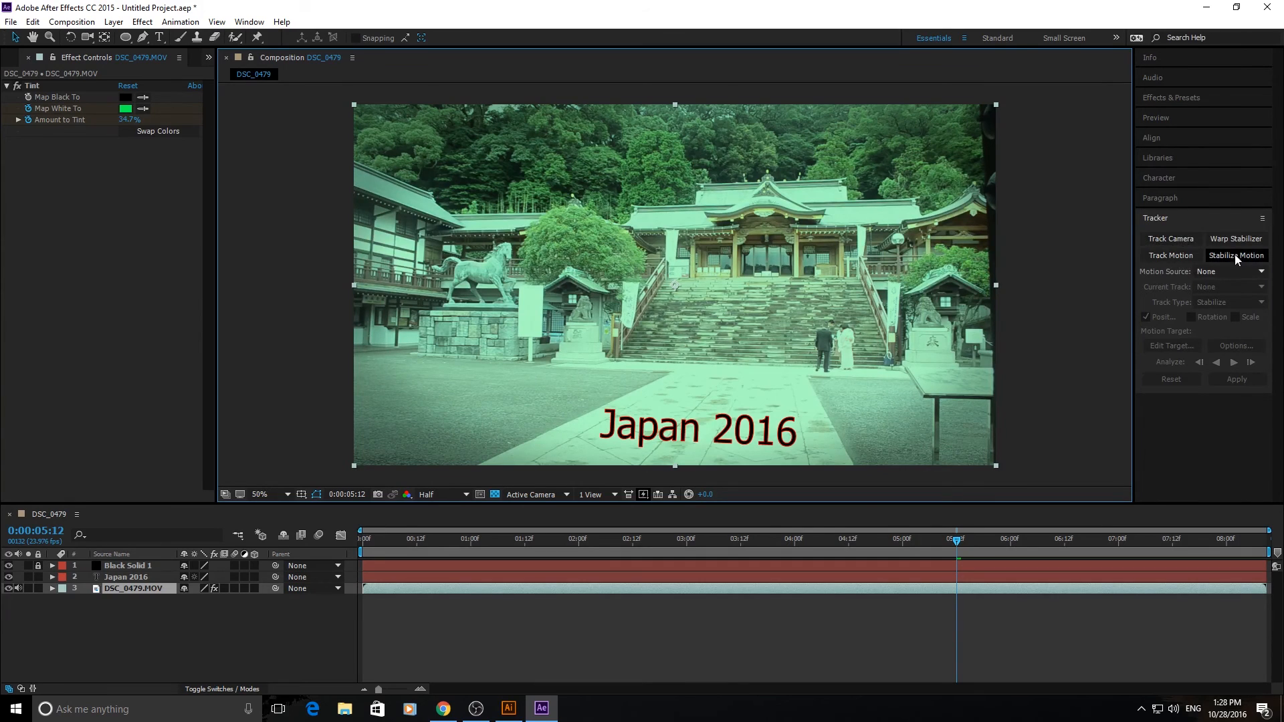
left_click(1176, 253)
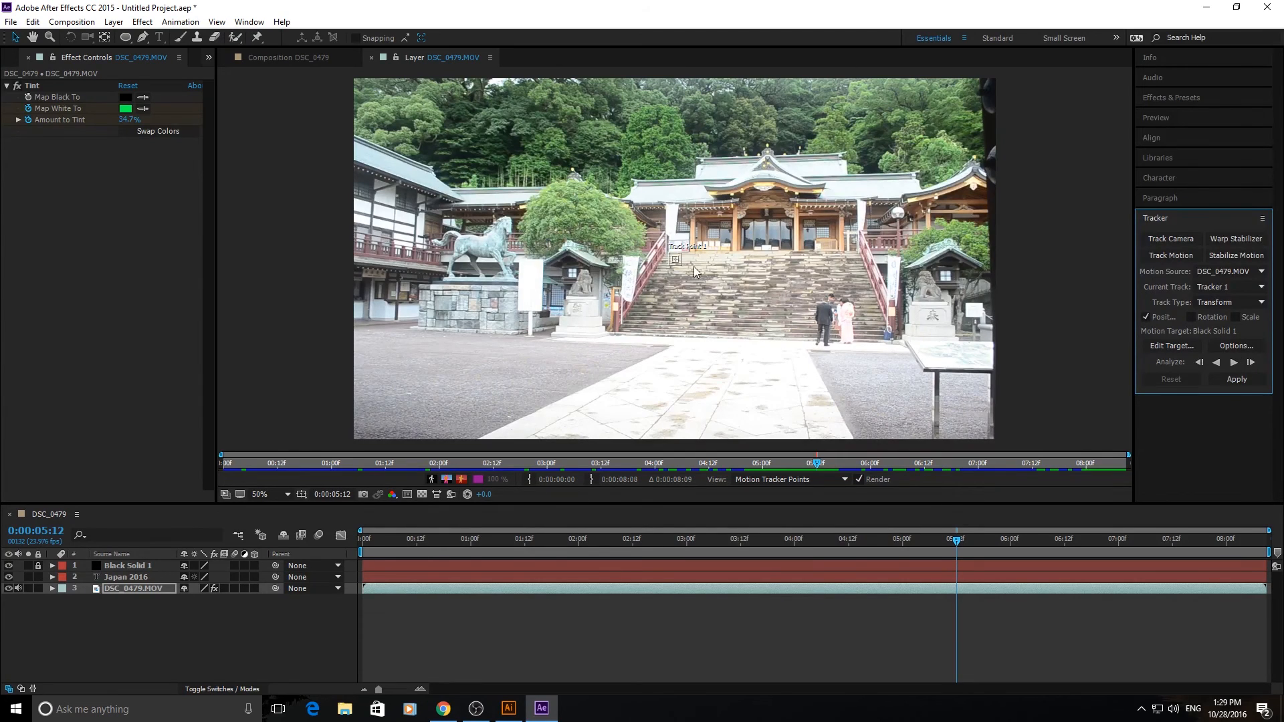
- Place Track Point 1 on the yellow mark beside the lion statue's pedestal and enlarge its feature and search regions
left_click_drag(679, 268, 690, 276)
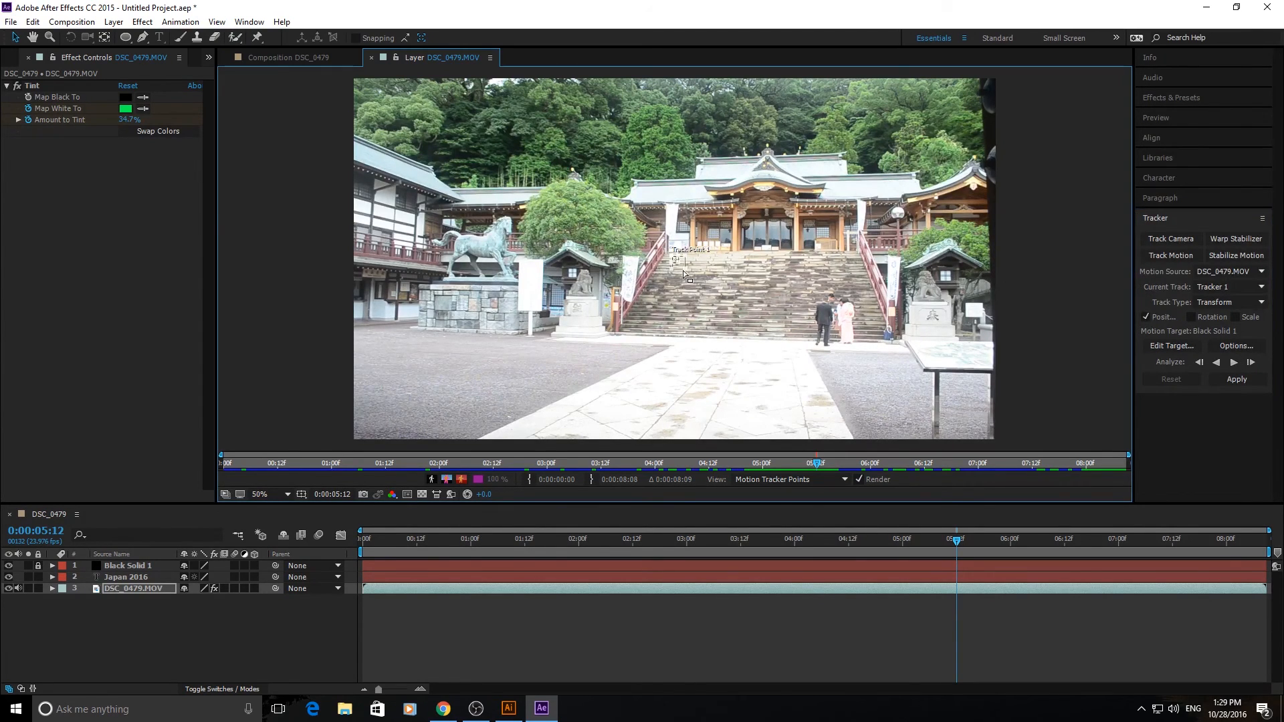
scroll(693, 254, "up", 2)
left_click_drag(684, 269, 496, 201)
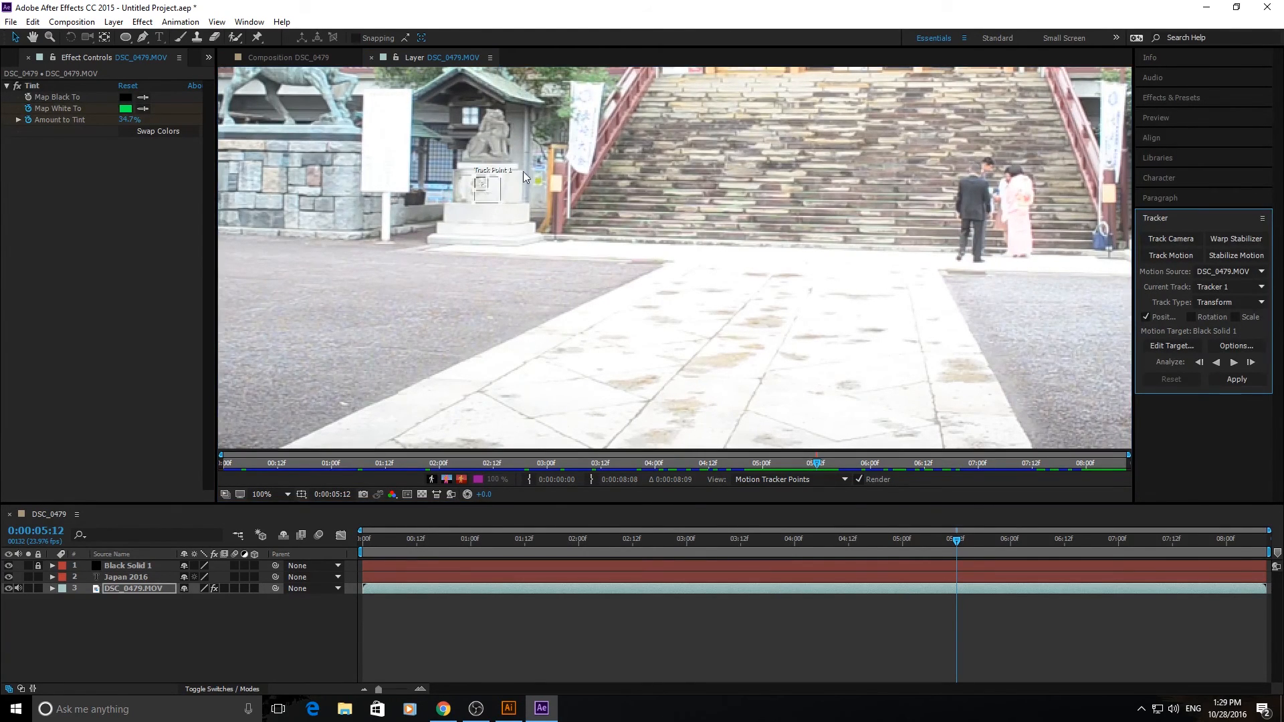
scroll(525, 173, "up", 2)
scroll(586, 203, "down", 3)
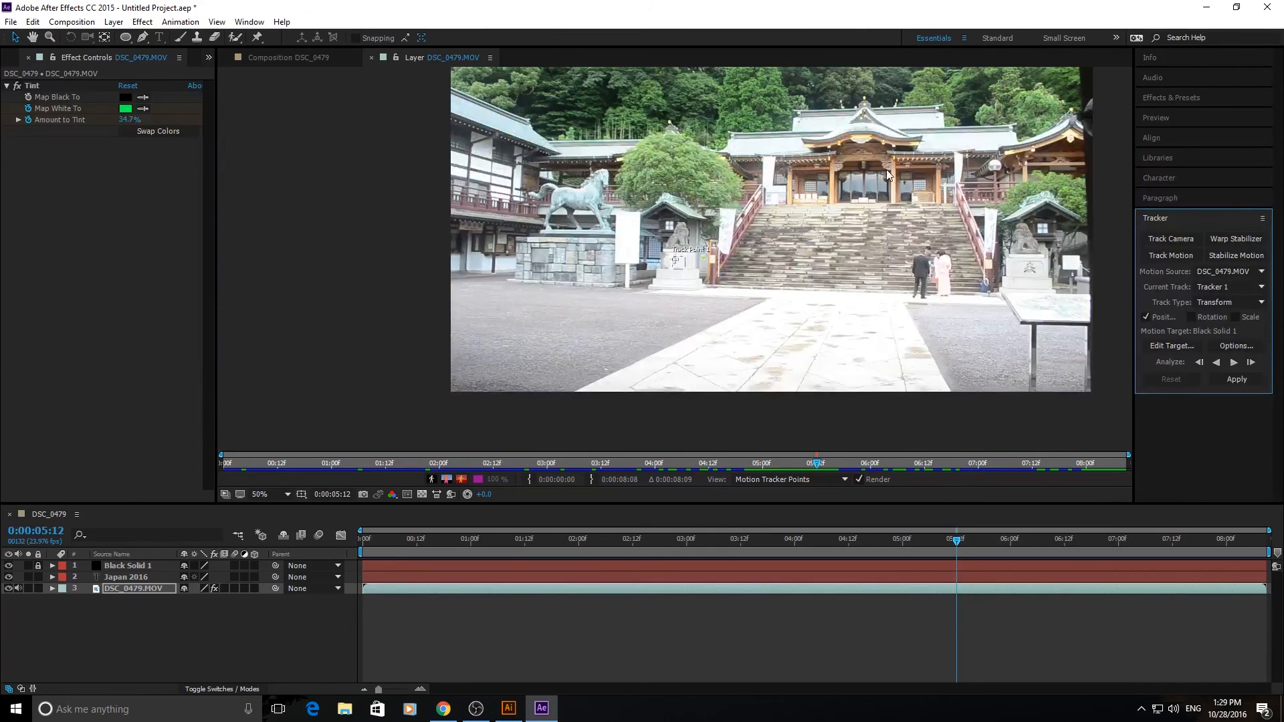
scroll(885, 170, "up", 1)
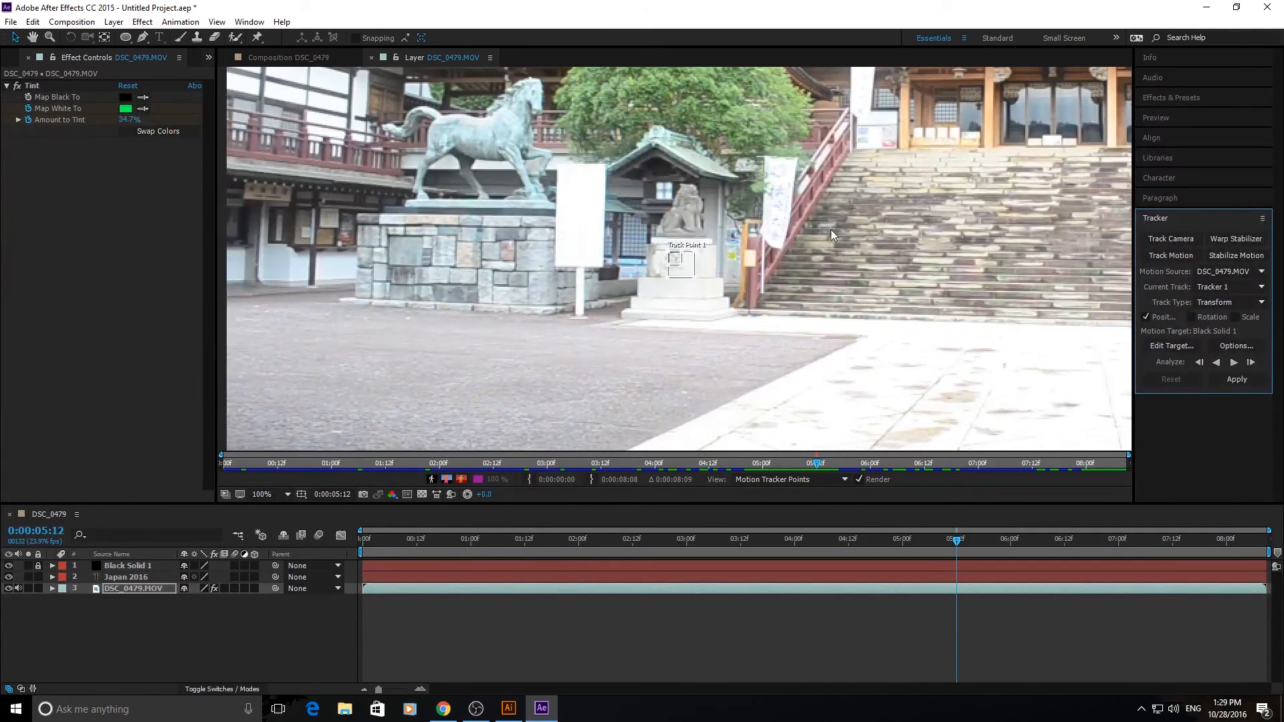
scroll(723, 262, "up", 1)
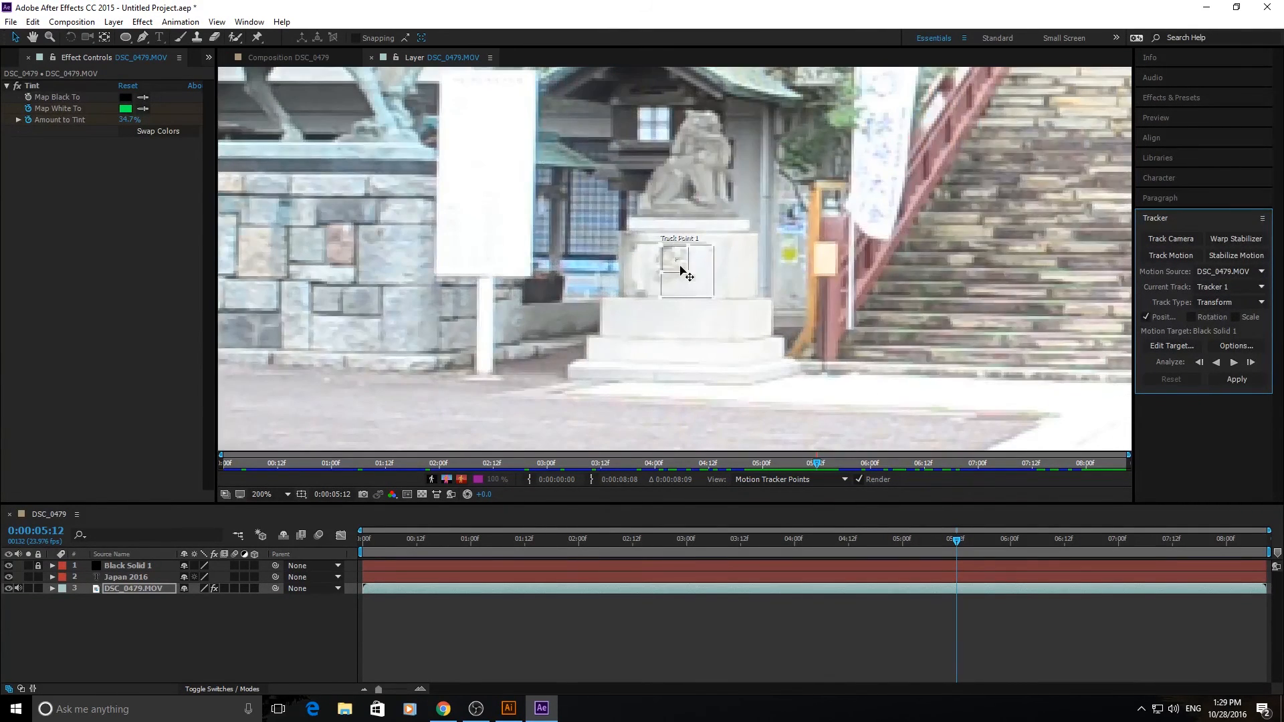
left_click_drag(675, 265, 801, 282)
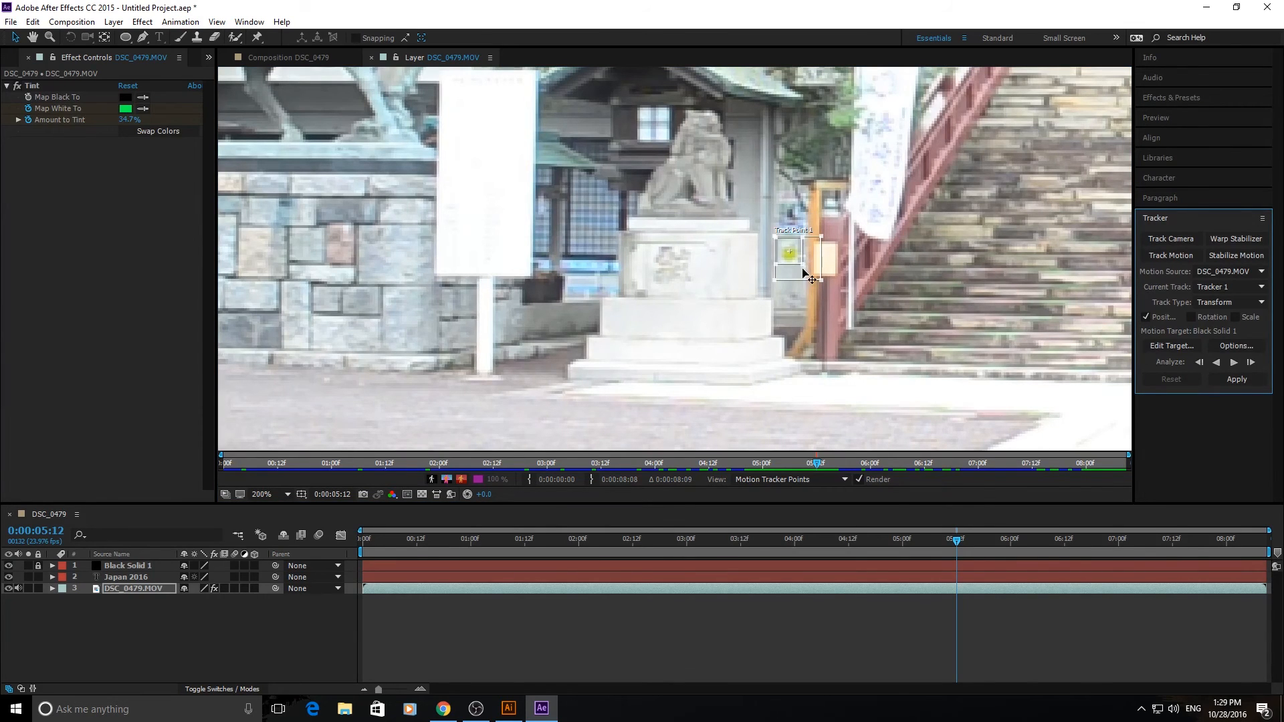
left_click_drag(805, 267, 890, 175)
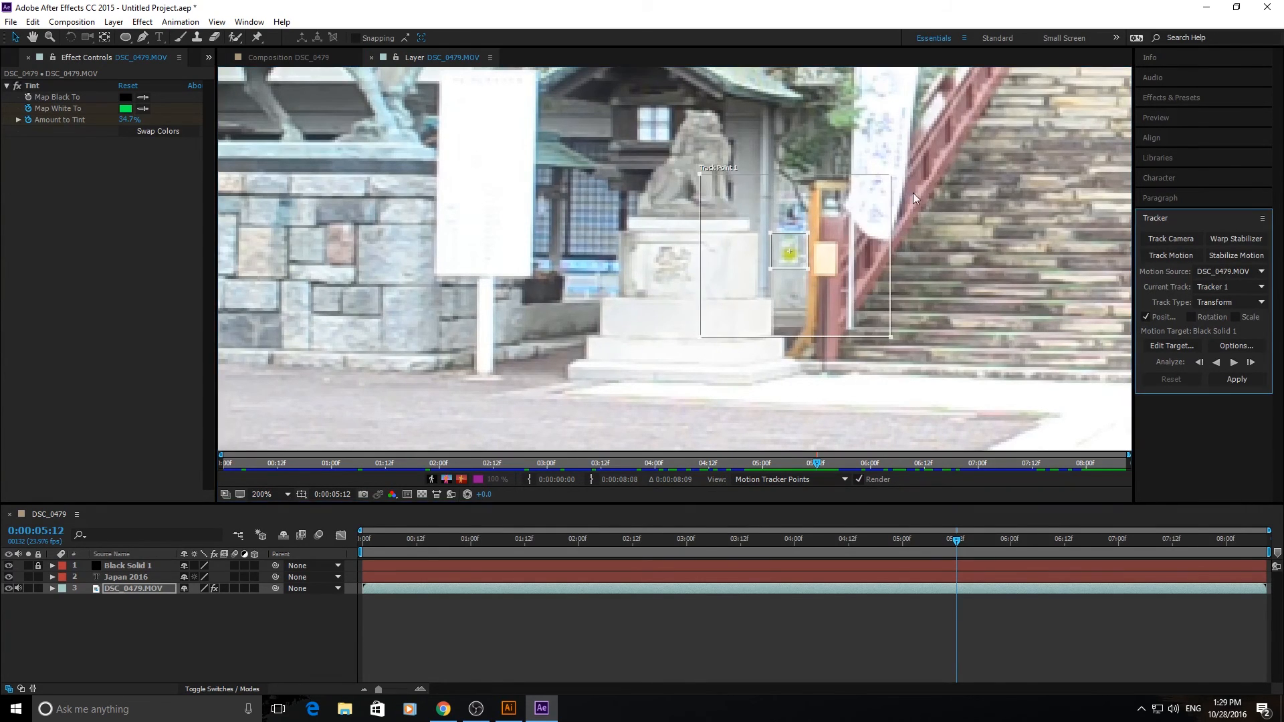
- Analyze the motion track forward from 0:00:05:12 and stop it at 0:00:07:04
scroll(971, 223, "down", 2)
scroll(962, 255, "up", 1)
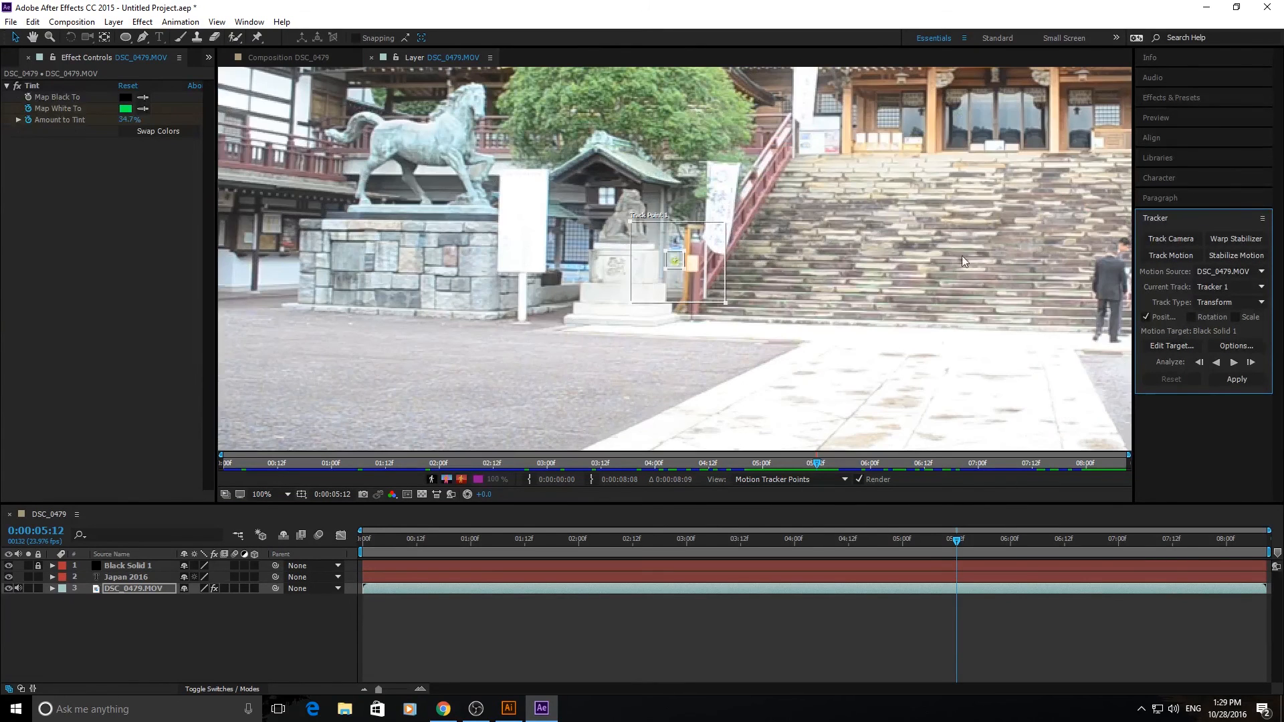
left_click(1236, 368)
left_click(1234, 362)
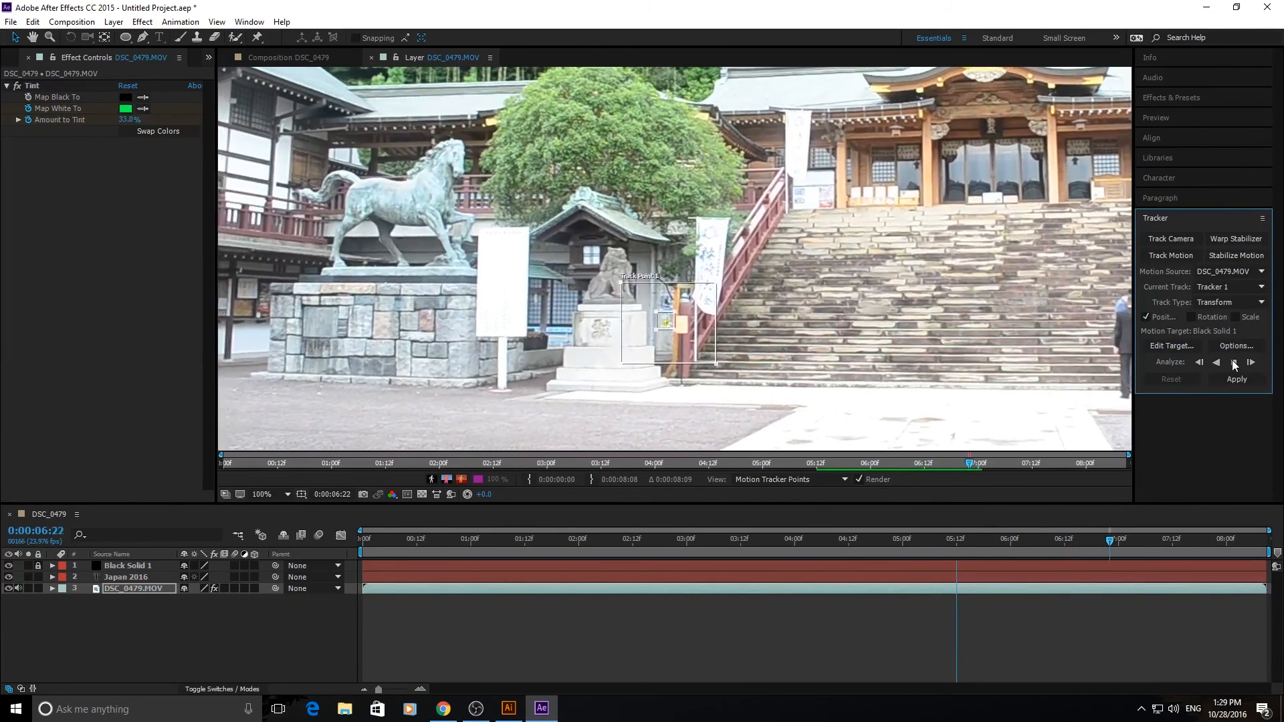
left_click(1234, 362)
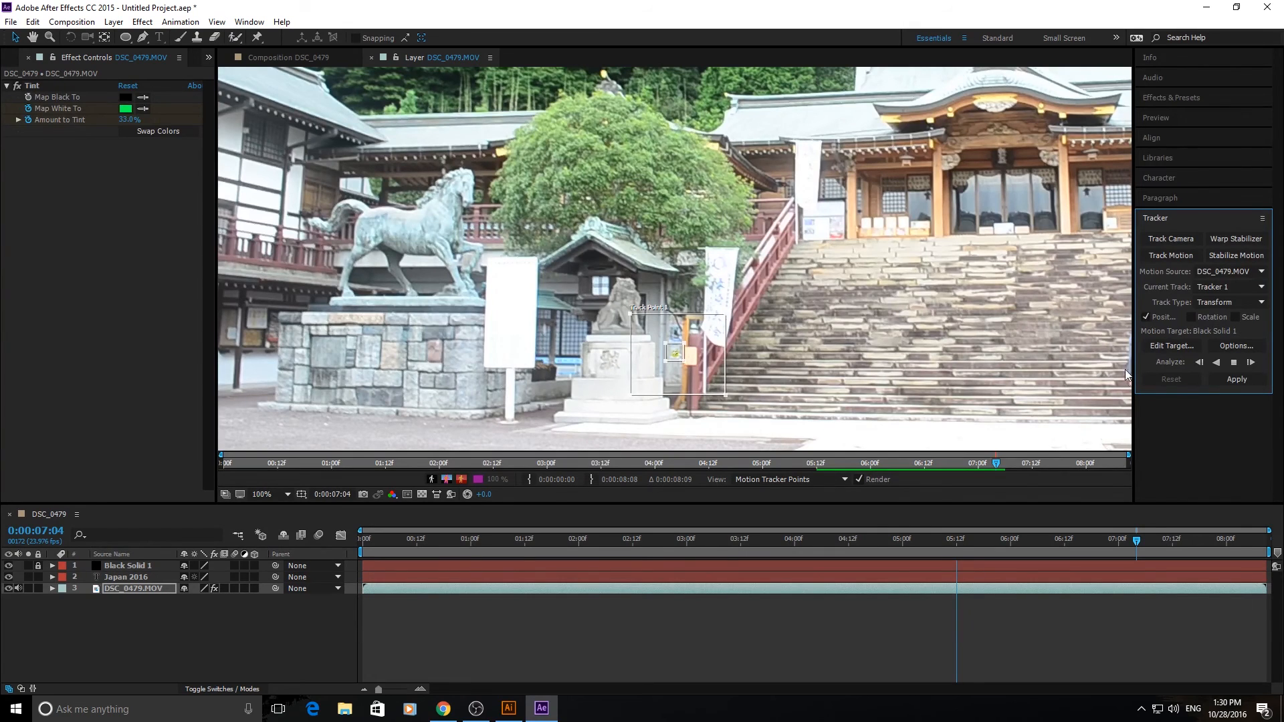
- Add a new null object layer directly above DSC_0479.MOV
left_click(113, 21)
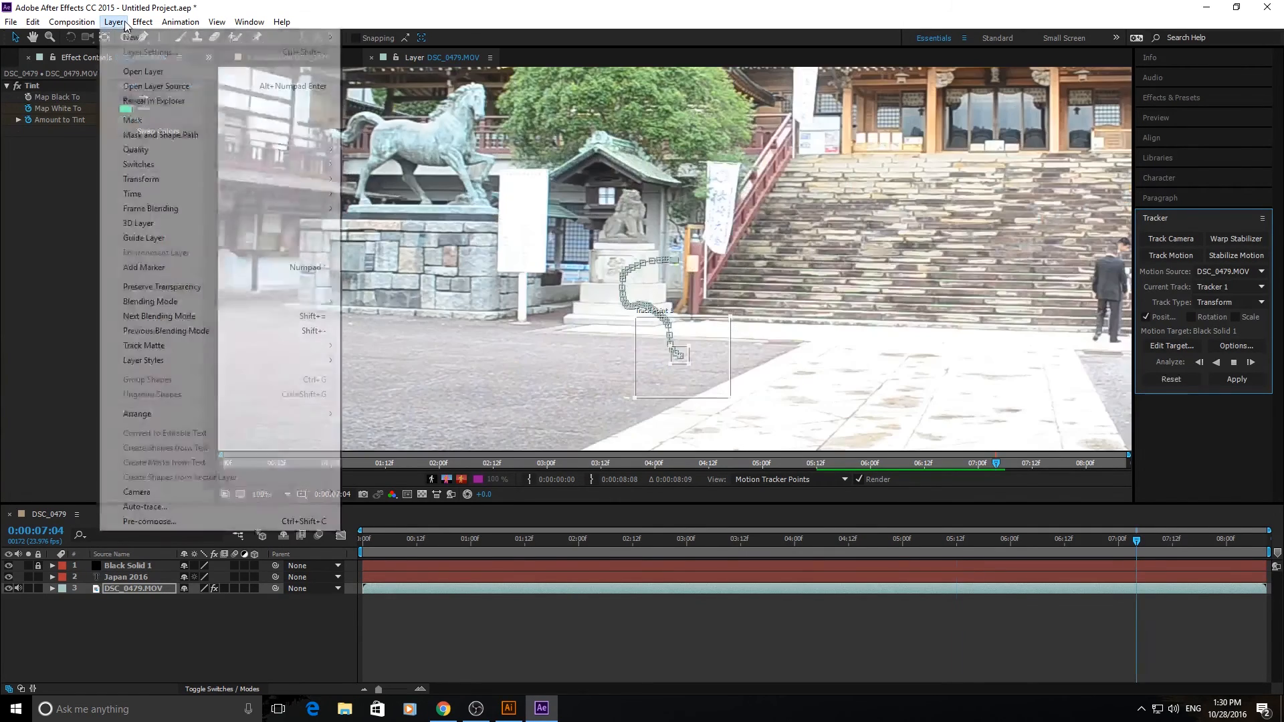
mouse_move(268, 37)
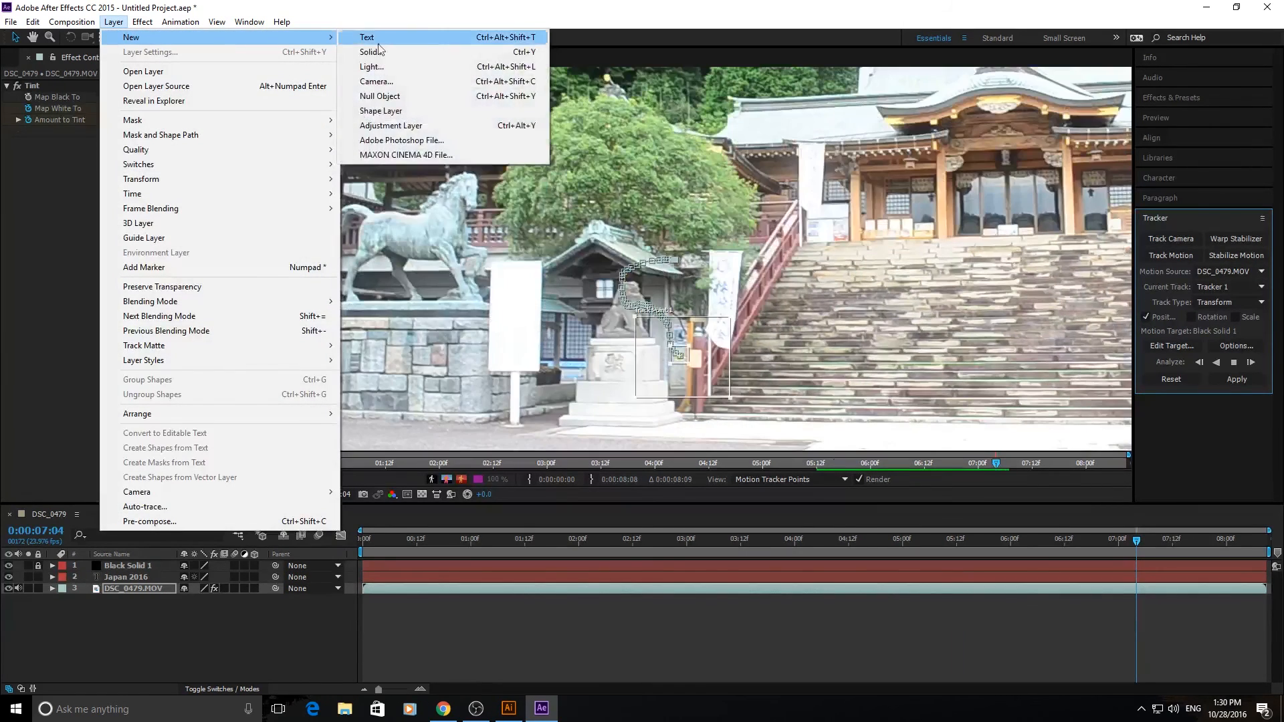
left_click(416, 99)
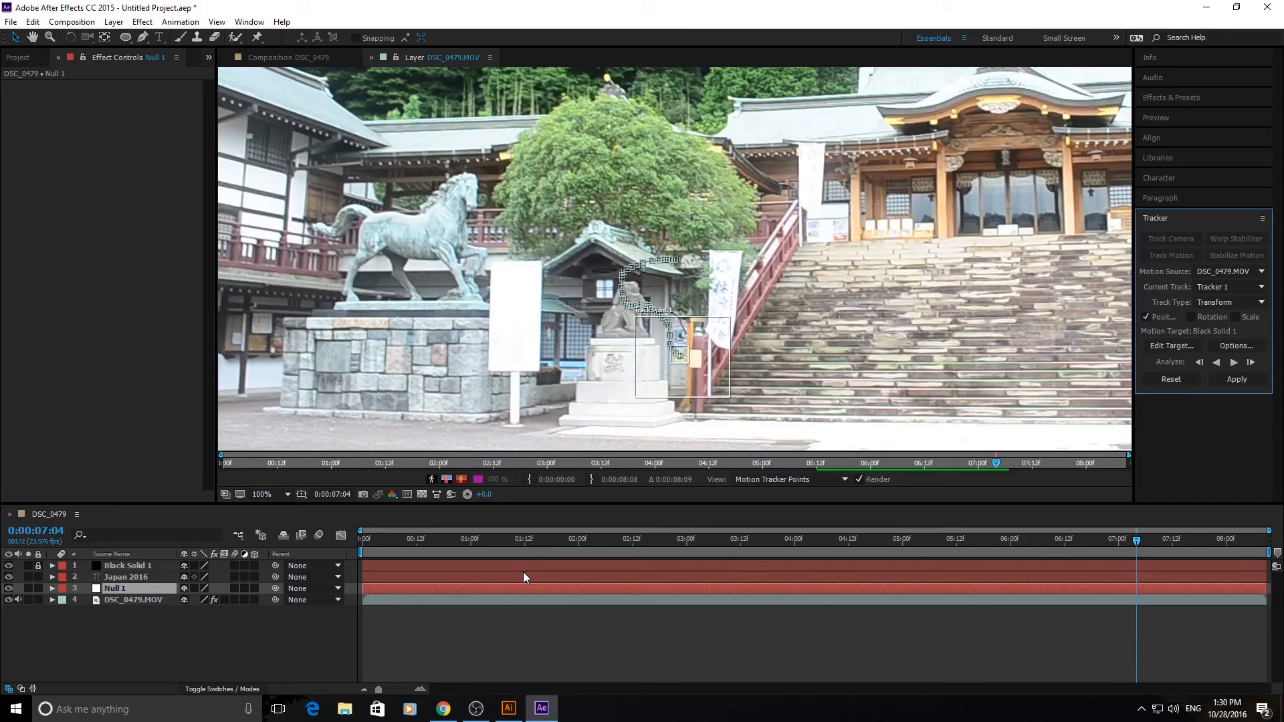
- Set the tracker's motion target to the Null 1 layer and apply the tracked motion in X and Y
left_click(1189, 348)
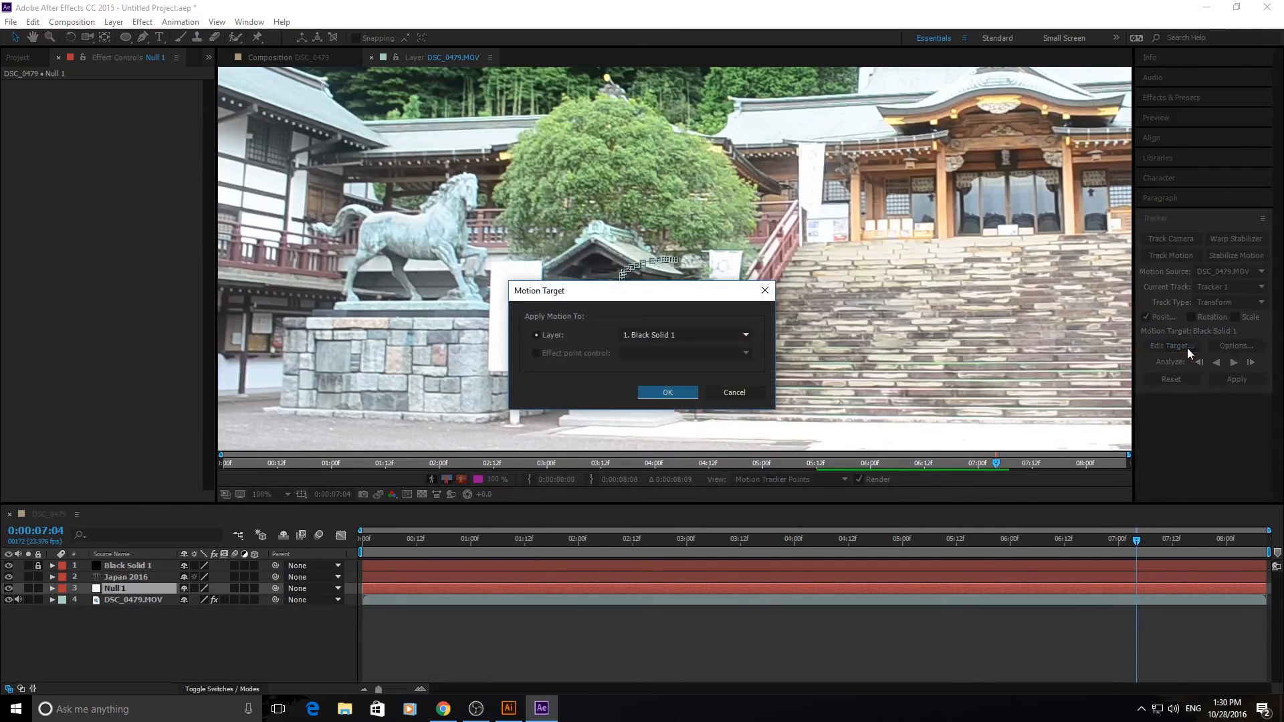
left_click(641, 334)
left_click(656, 380)
left_click(672, 391)
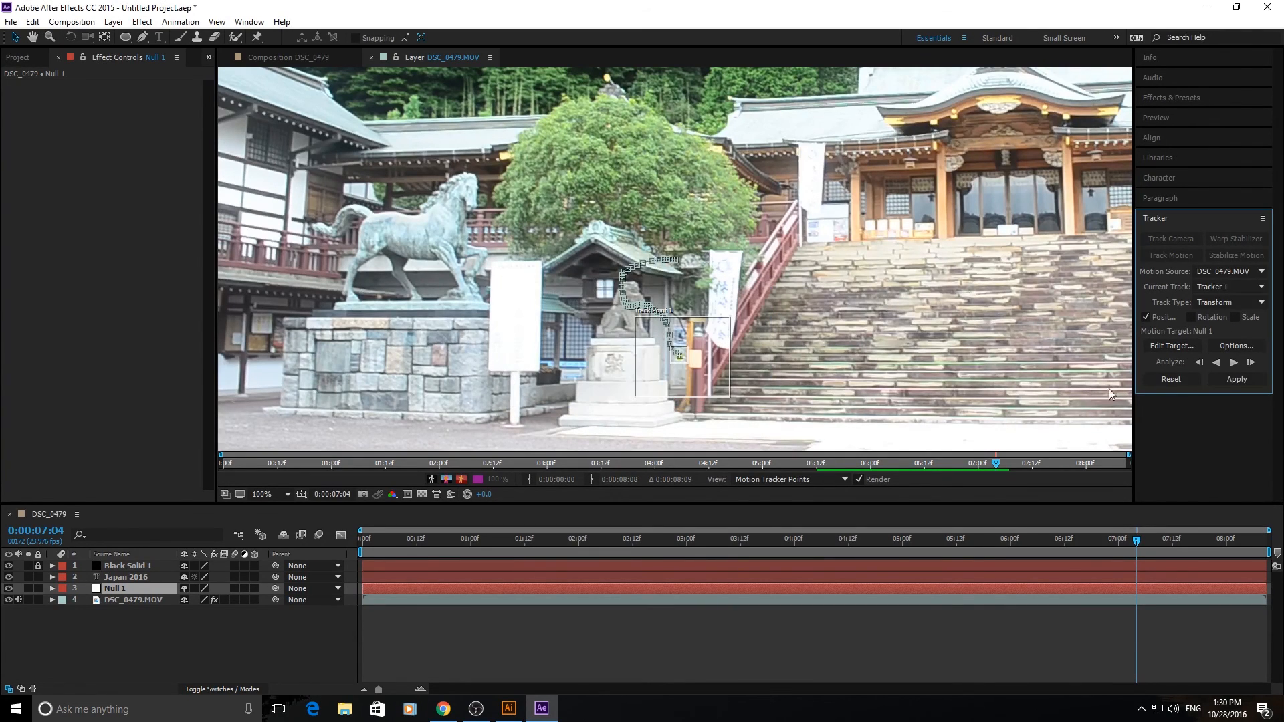
left_click(1215, 384)
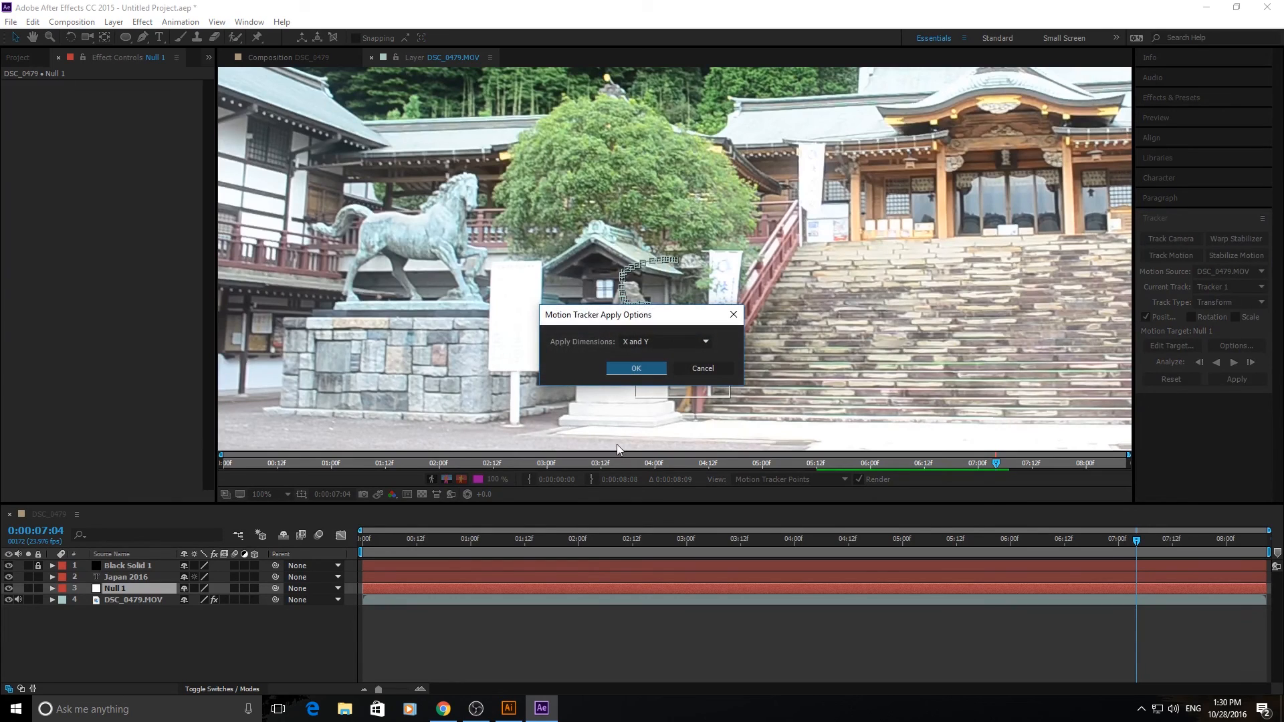
left_click(624, 368)
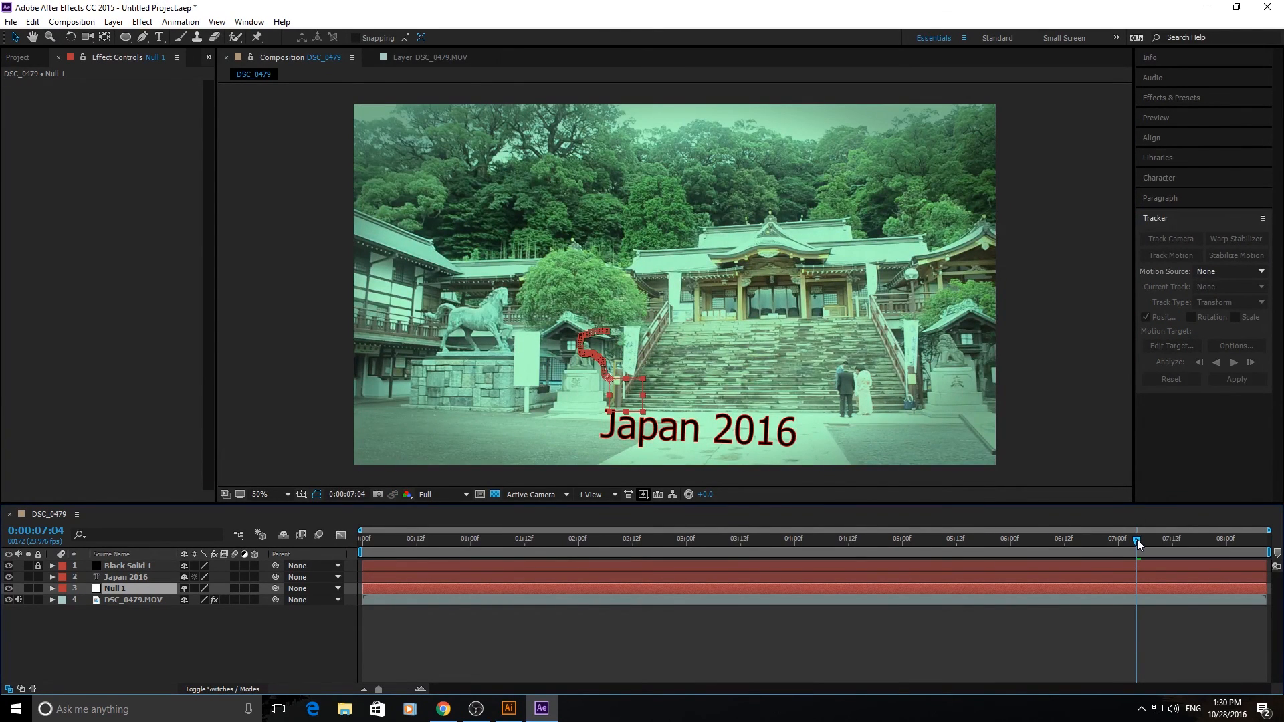
- Parent the Japan 2016 text layer to Null 1 with the current time at 0:00:05:14
left_click_drag(1139, 540, 967, 542)
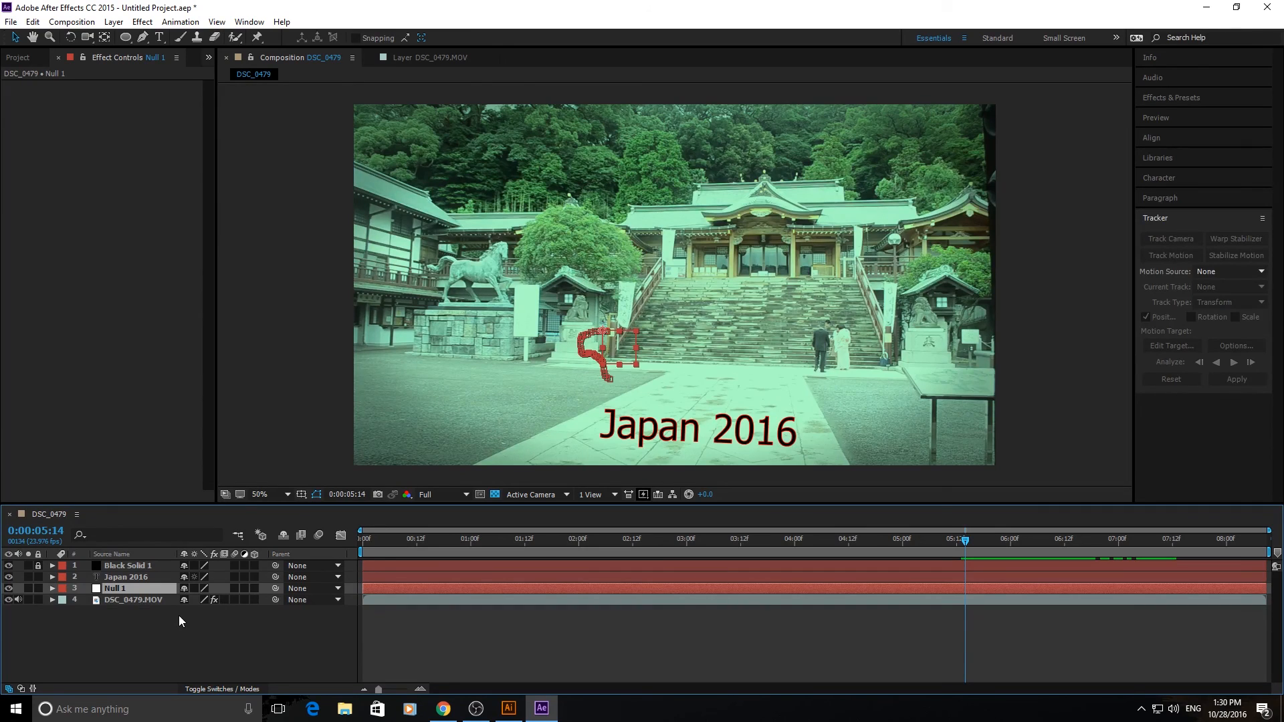
left_click(160, 574)
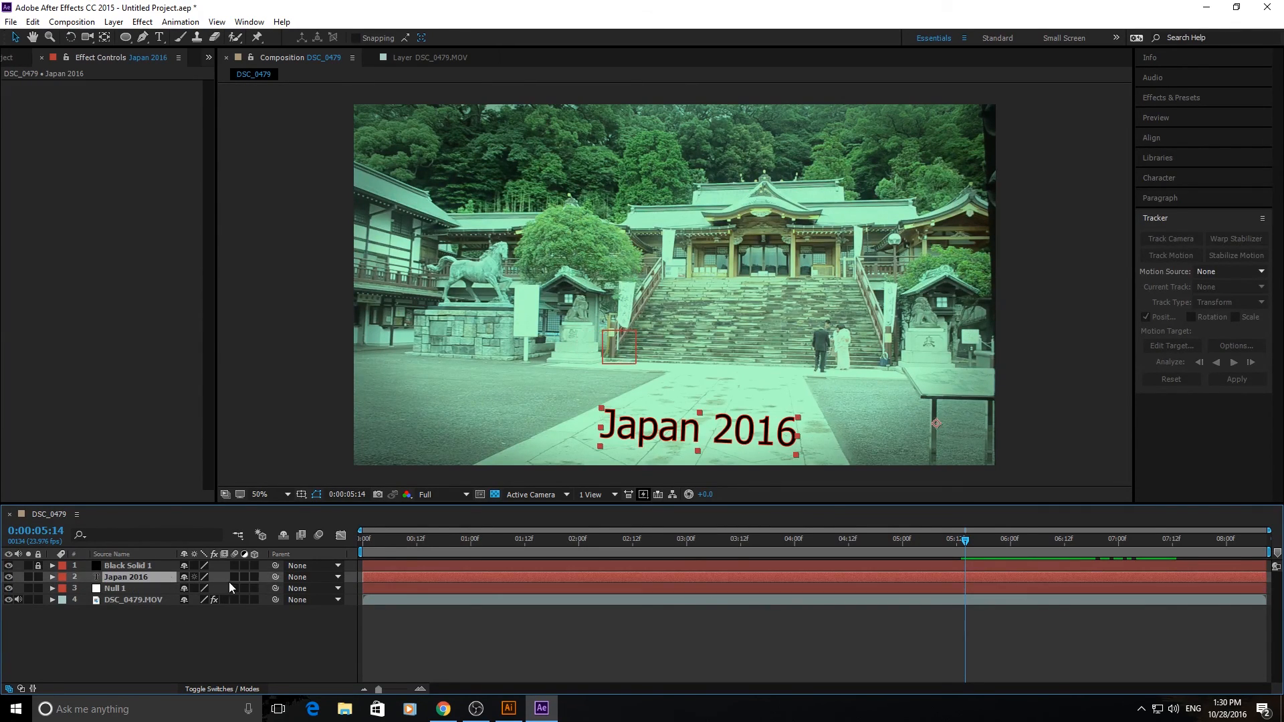
left_click_drag(273, 579, 119, 586)
- Play and scrub through the tracked section from 0:00:05:14 to check how the Japan 2016 text follows the footage
left_click_drag(968, 540, 973, 636)
key("space")
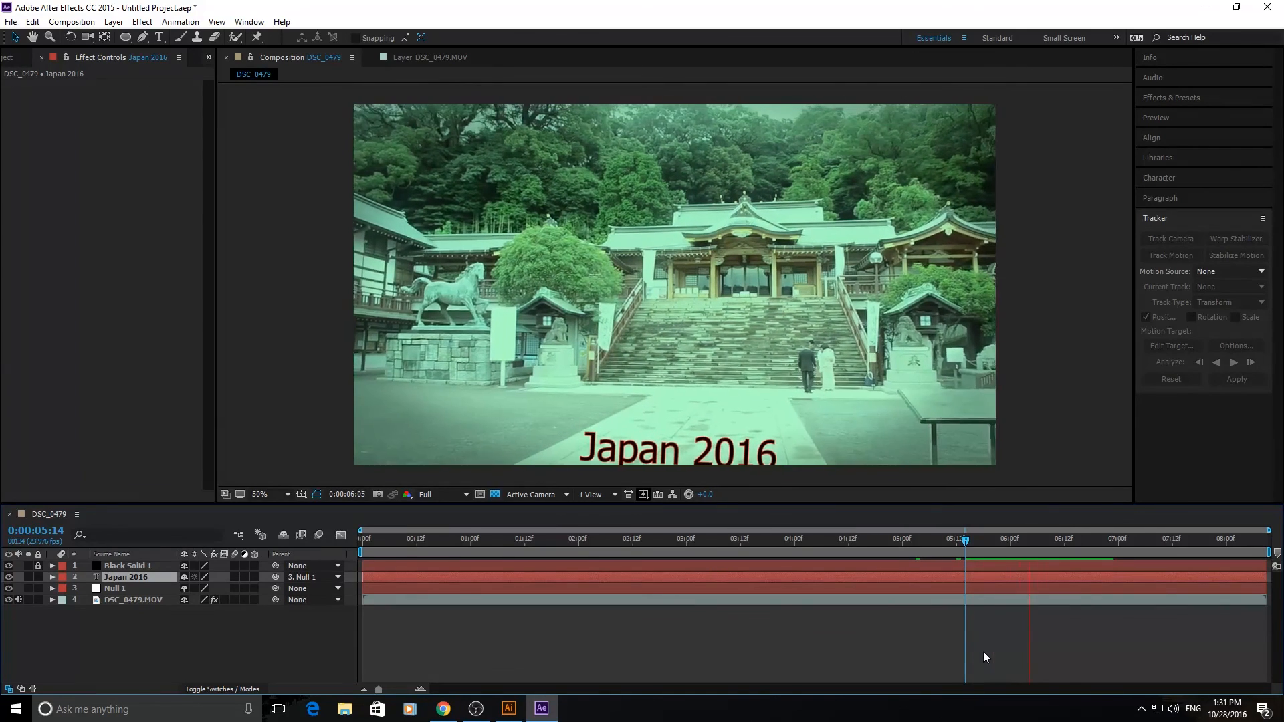
mouse_move(992, 547)
left_mouse_down()
mouse_move(1049, 543)
mouse_move(993, 543)
left_mouse_up()
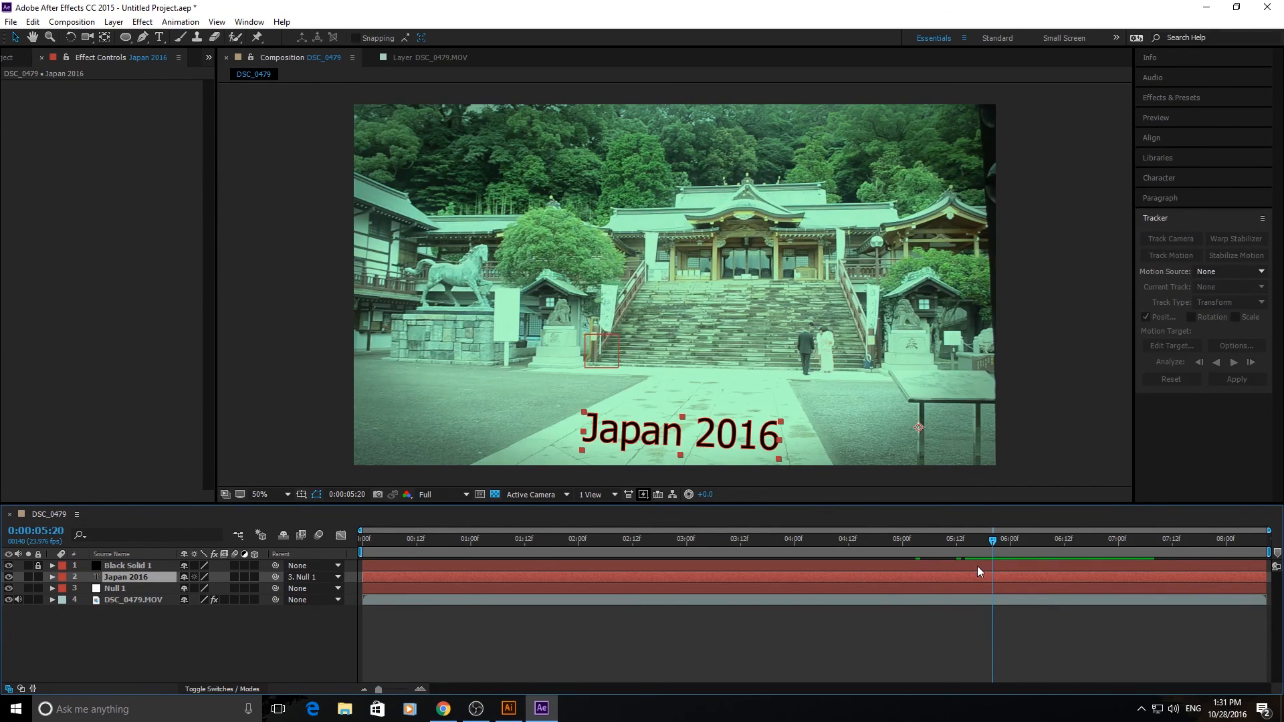
left_click_drag(1007, 533, 979, 548)
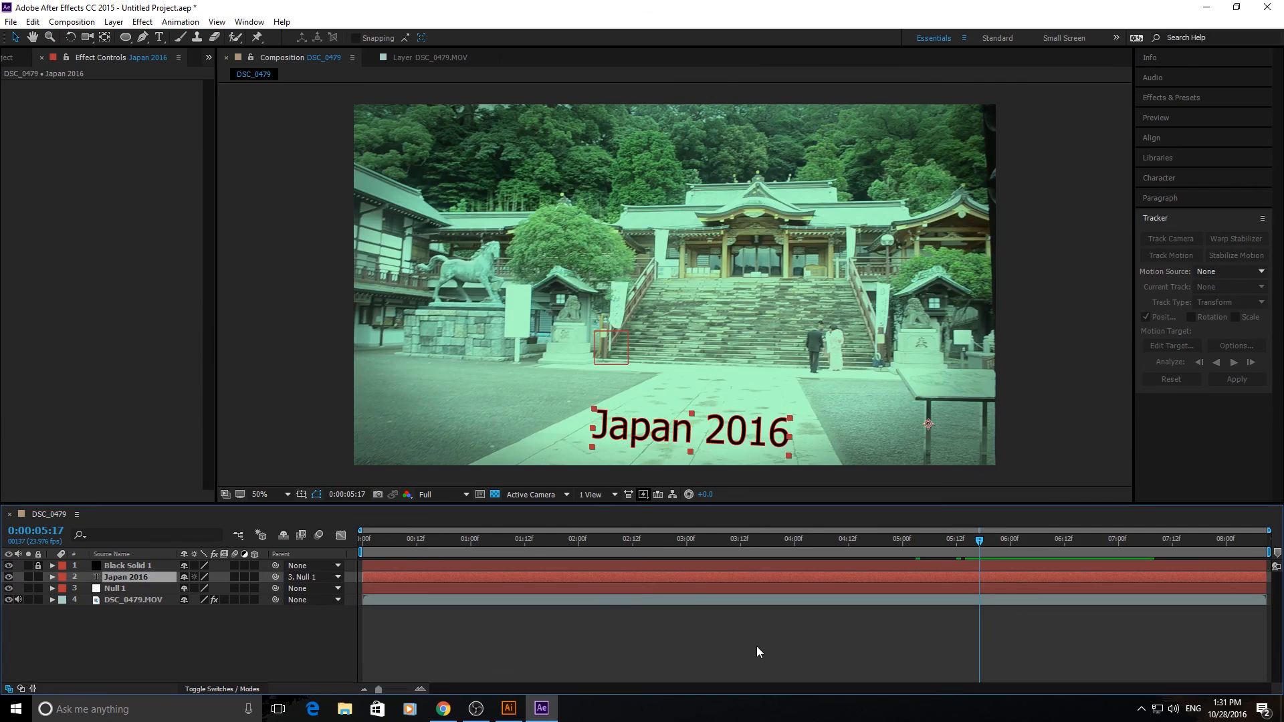
key("space")
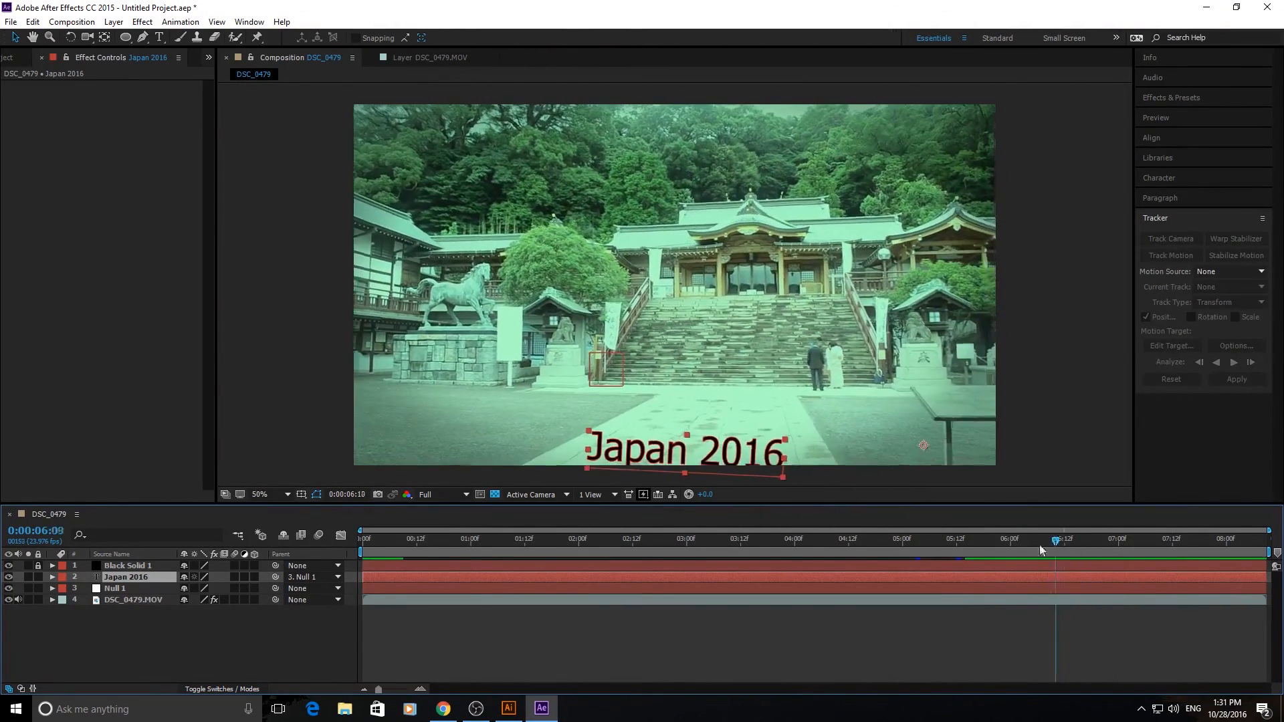
left_click(1137, 541)
left_click_drag(1139, 542, 1025, 533)
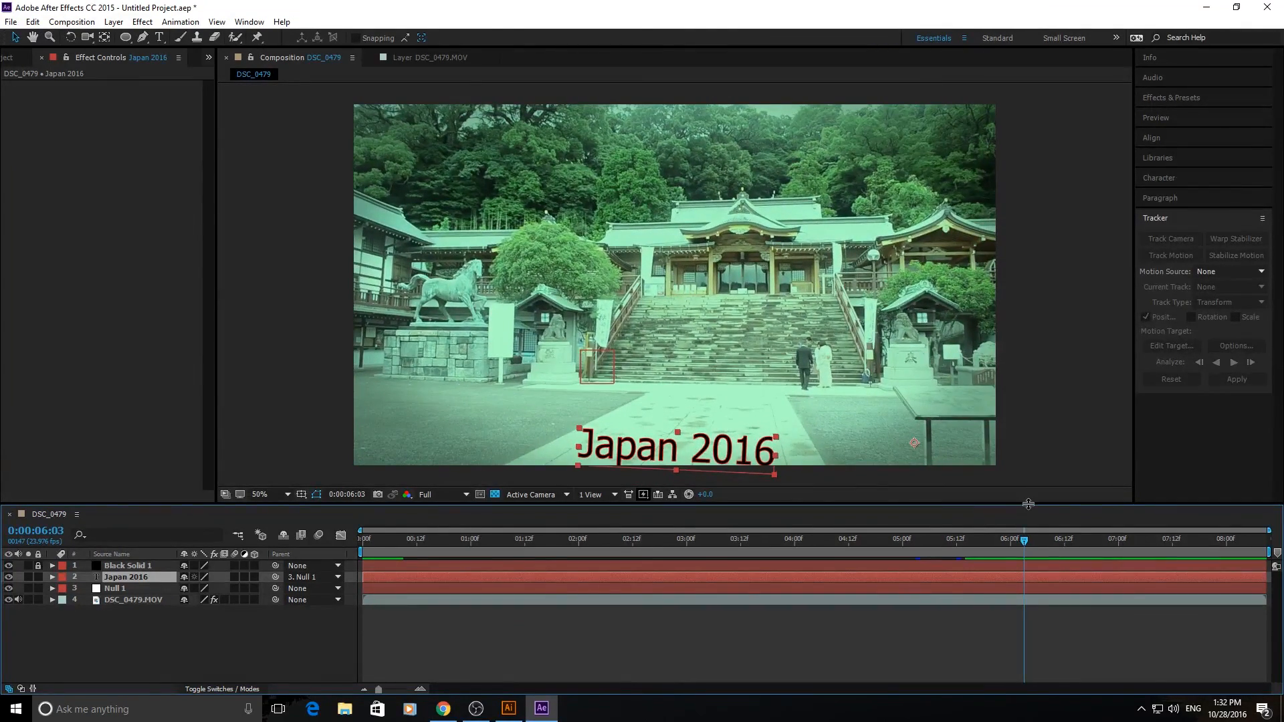